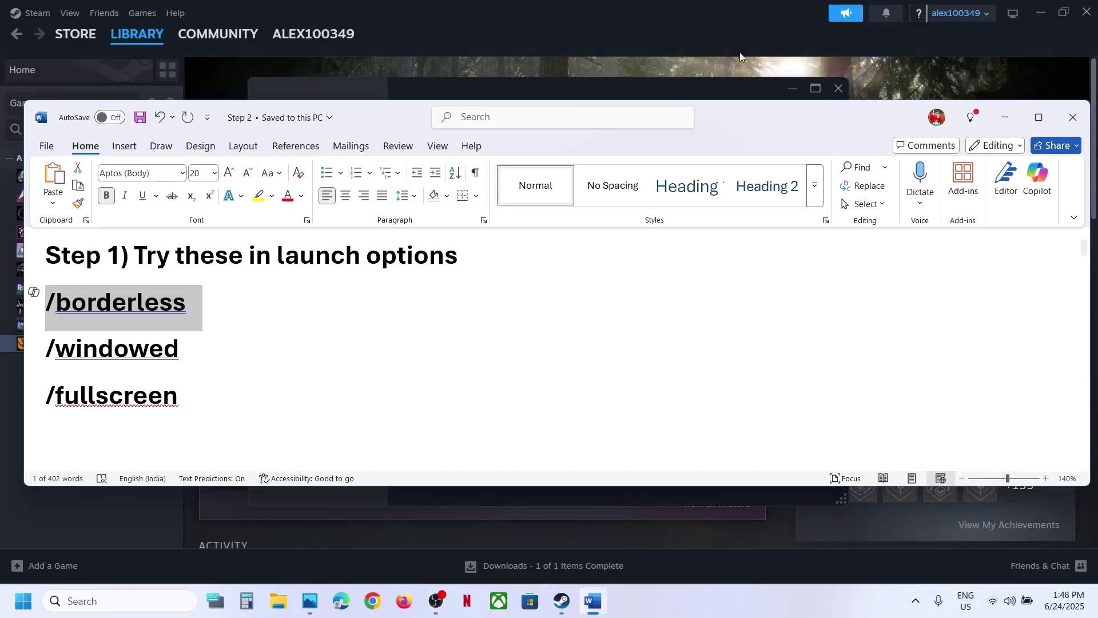
Switch to Steam, set the launch options of theHunter: Call of the Wild to /borderless and close the game's properties
click(699, 52)
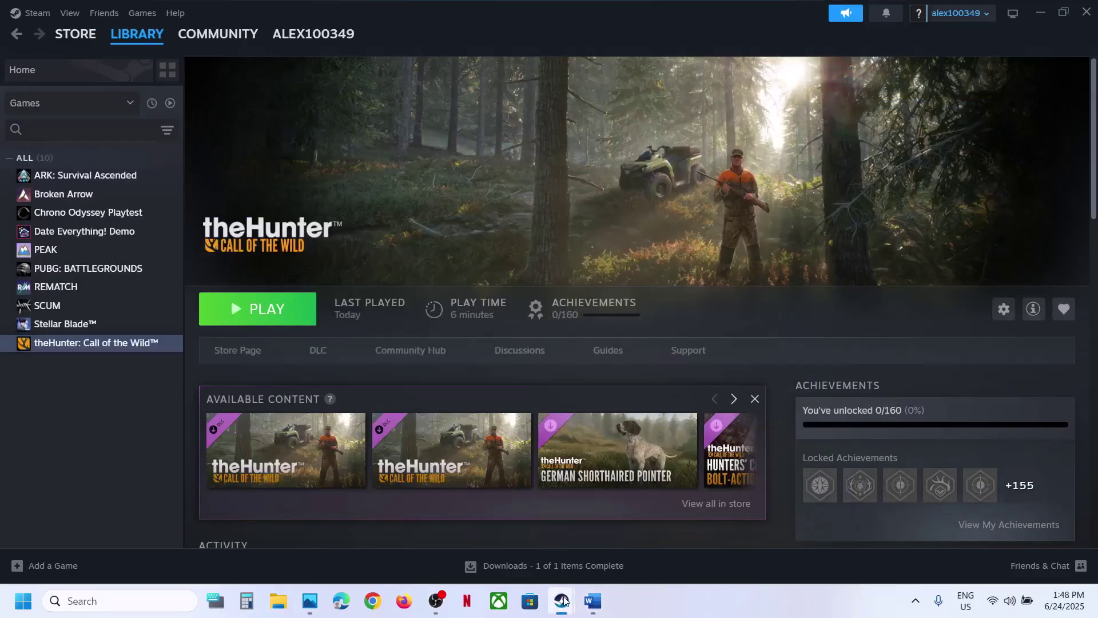
mouse_move(561, 601)
click(631, 543)
click(470, 389)
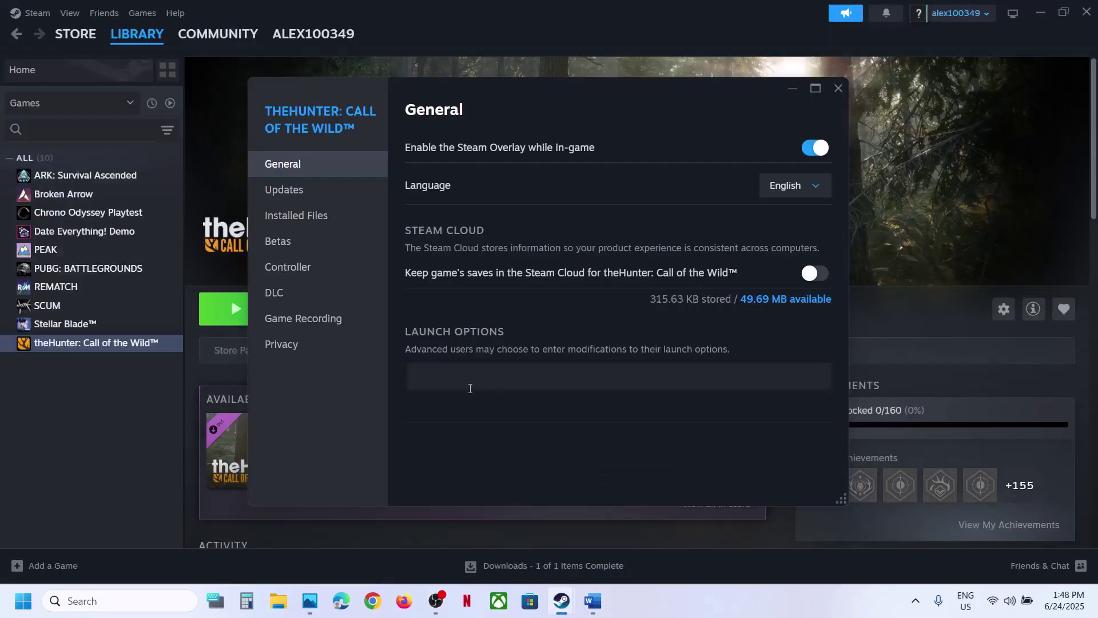
text(/borderless)
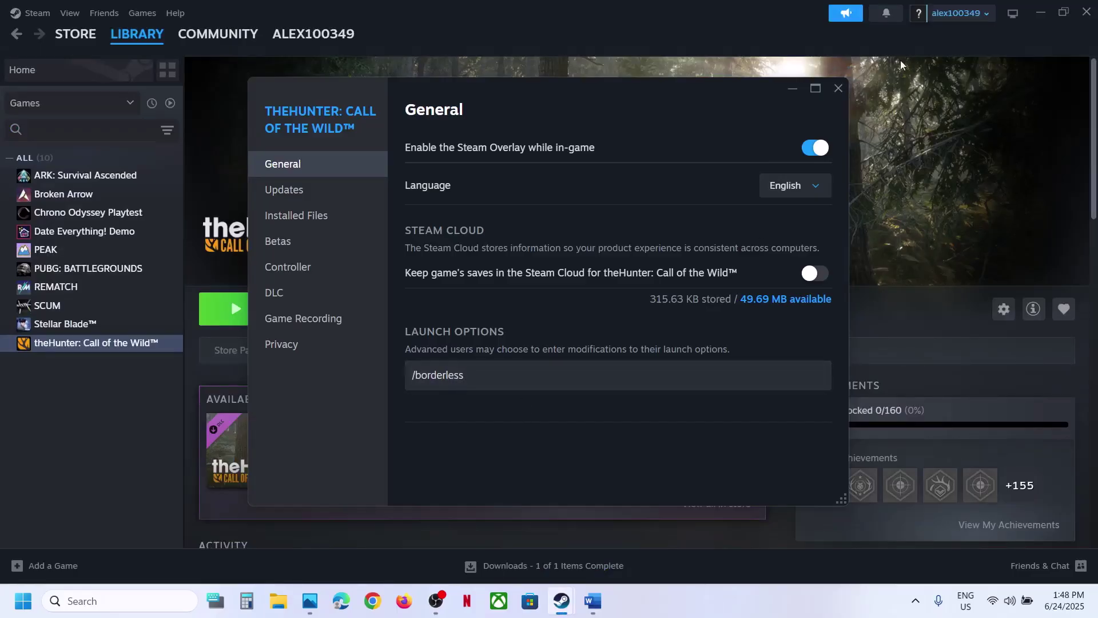
click(841, 94)
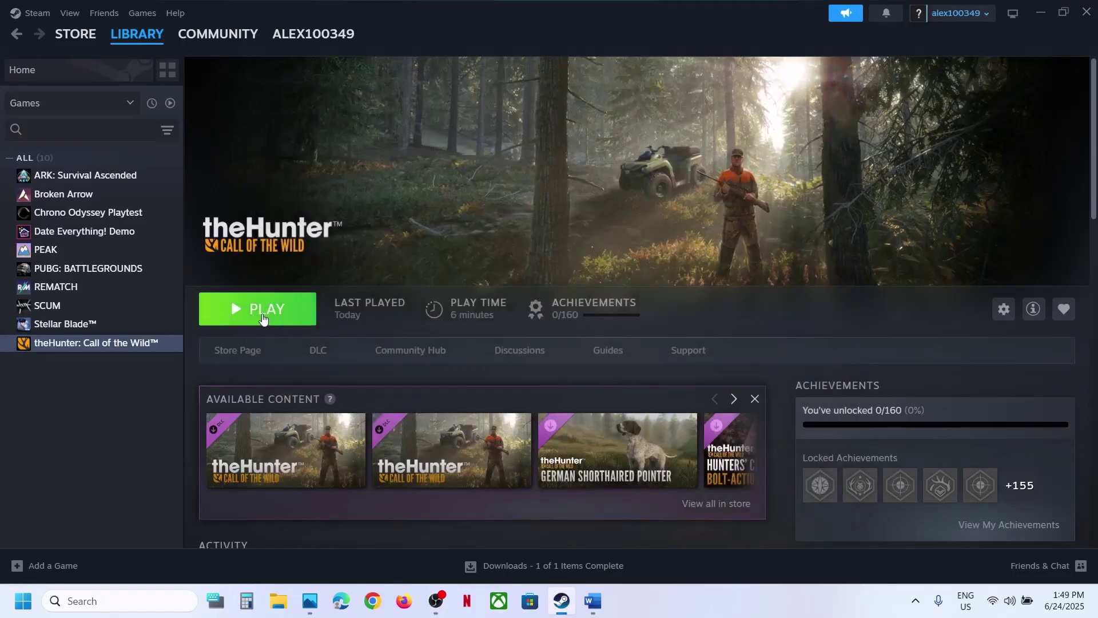
Reopen the properties of theHunter: Call of the Wild and replace its launch option with /windowed copied from the Word notes
right_click(139, 344)
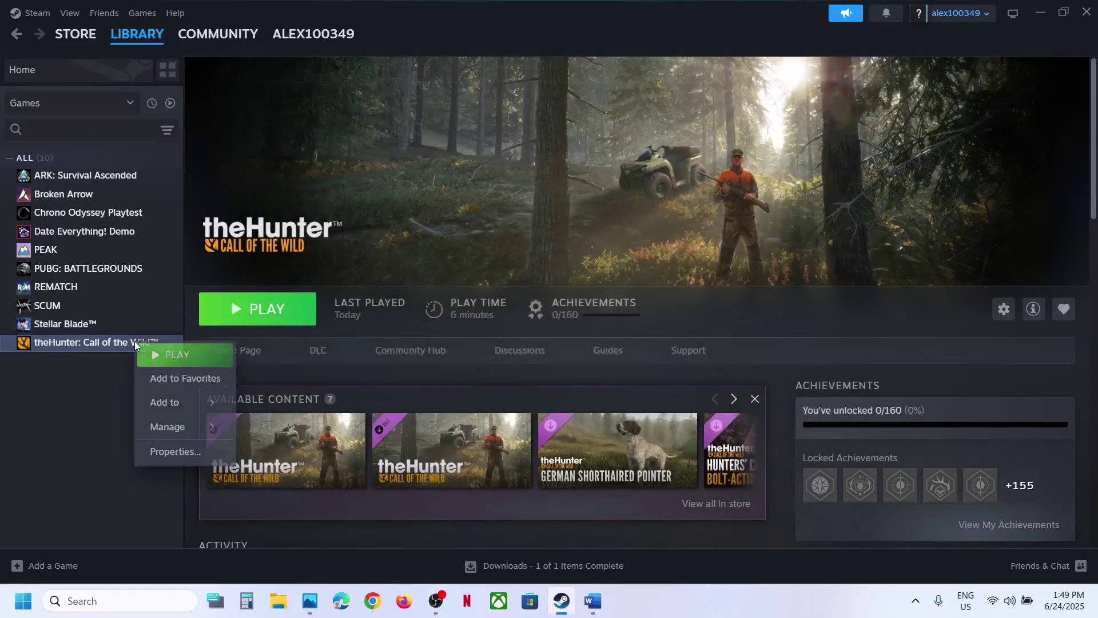
click(172, 450)
click(595, 600)
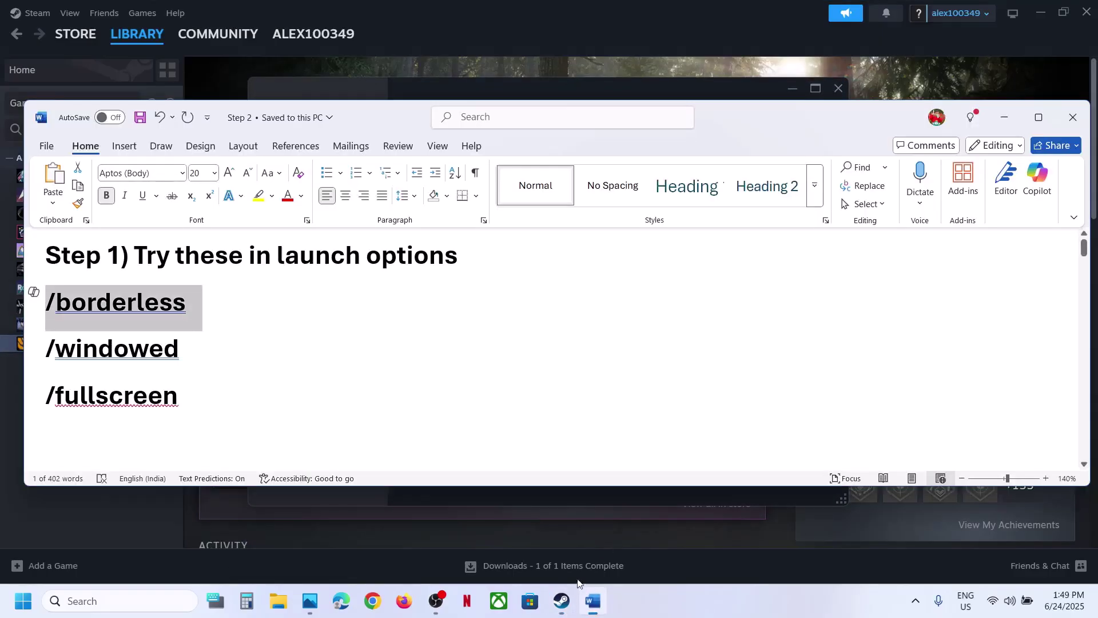
triple_click(185, 349)
key(ctrl+c)
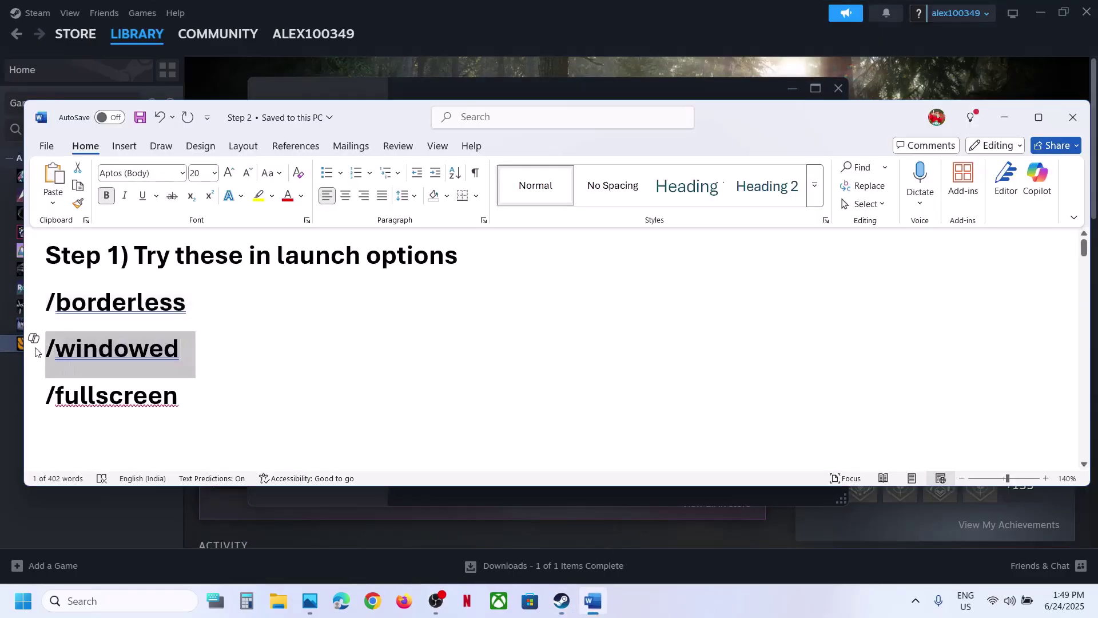
drag(539, 89, 532, 138)
click(435, 423)
key(ctrl+a)
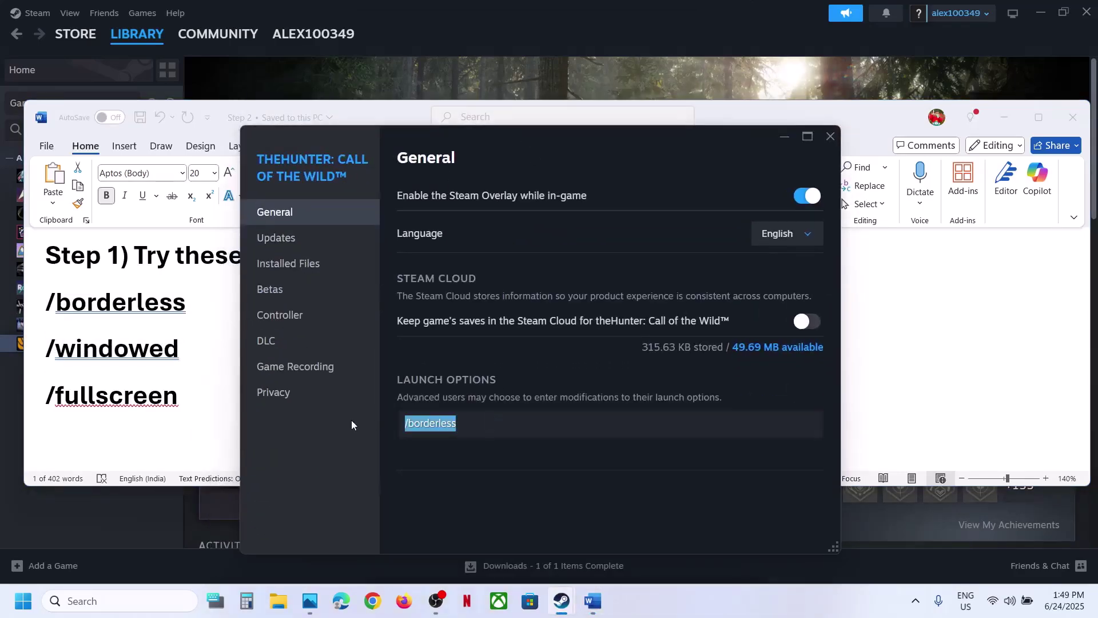
key(ctrl+v)
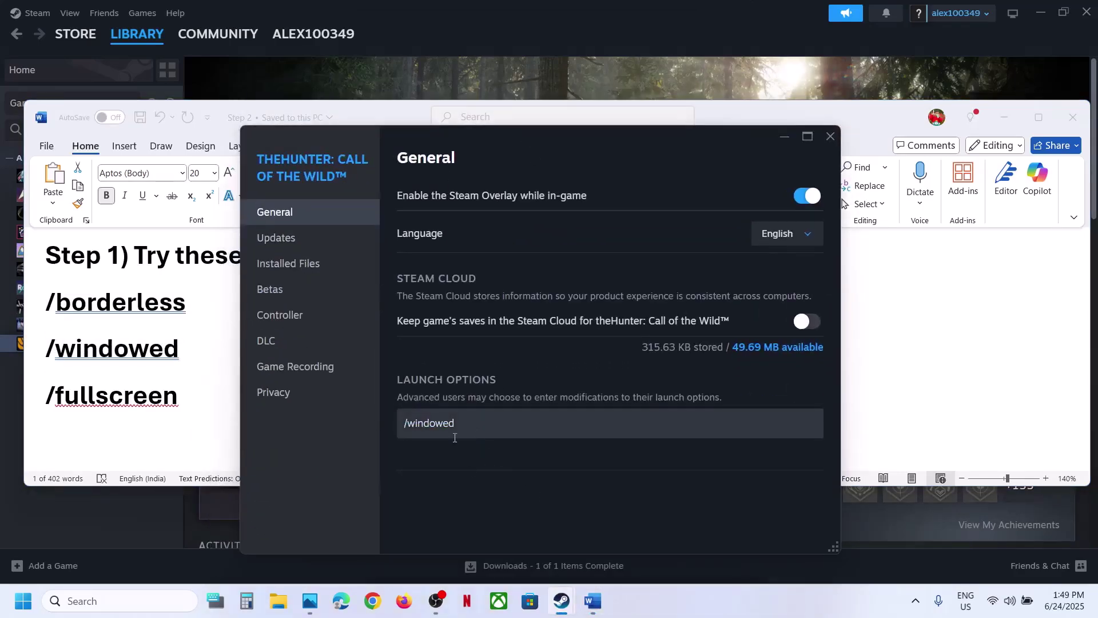
Copy /fullscreen from the Word notes, replace the game's launch option with it and close the properties
key(alt+Tab)
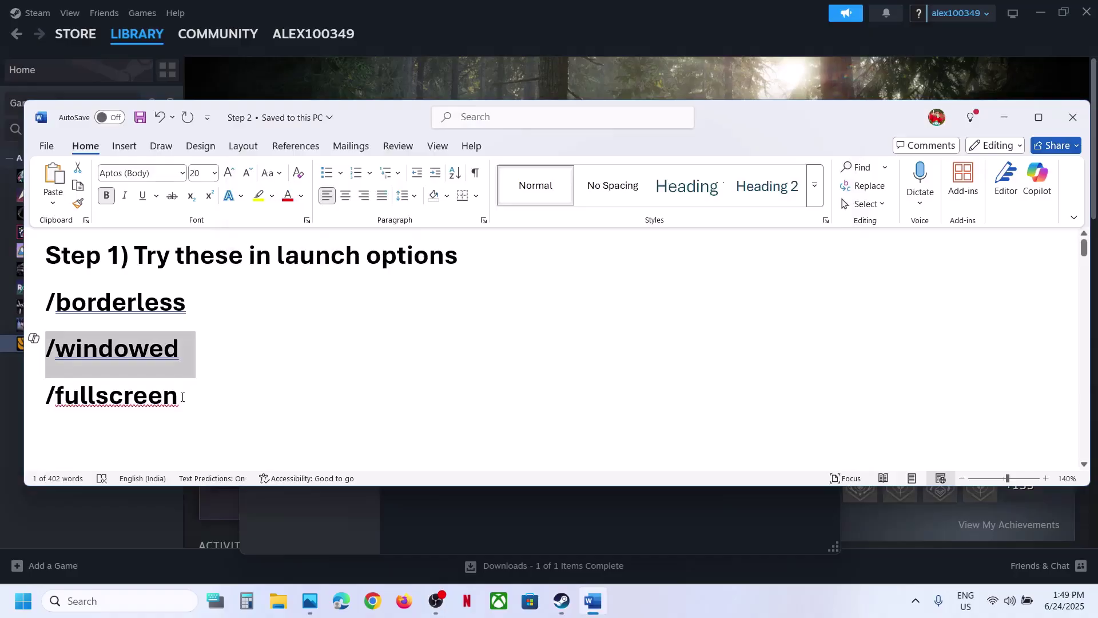
drag(183, 397, 41, 397)
key(ctrl+c)
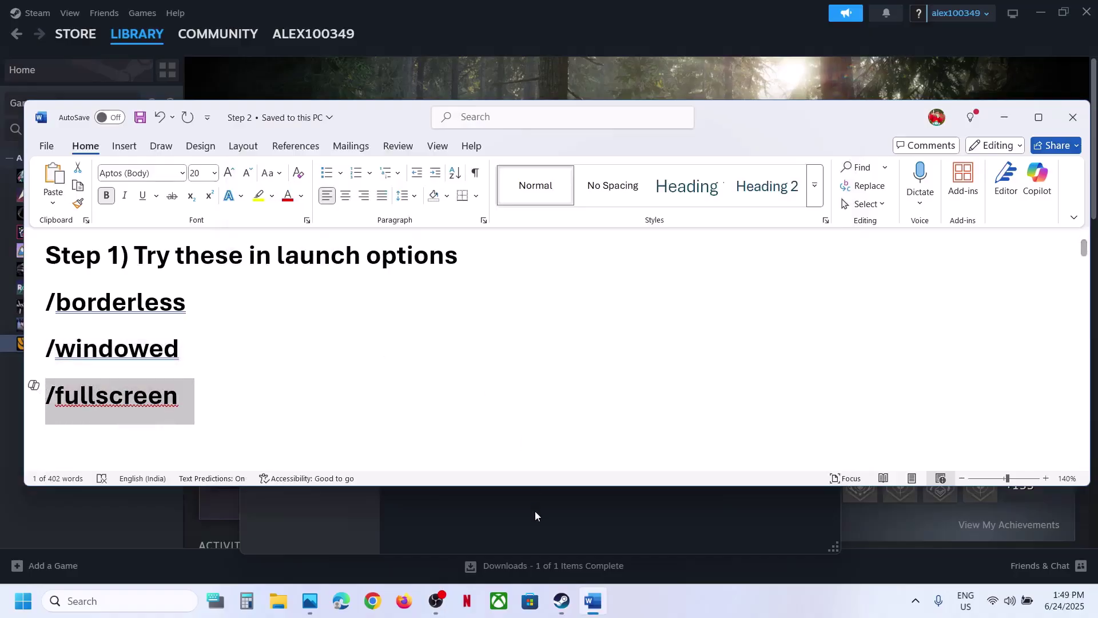
key(alt+Tab)
click(479, 431)
drag(479, 431, 392, 425)
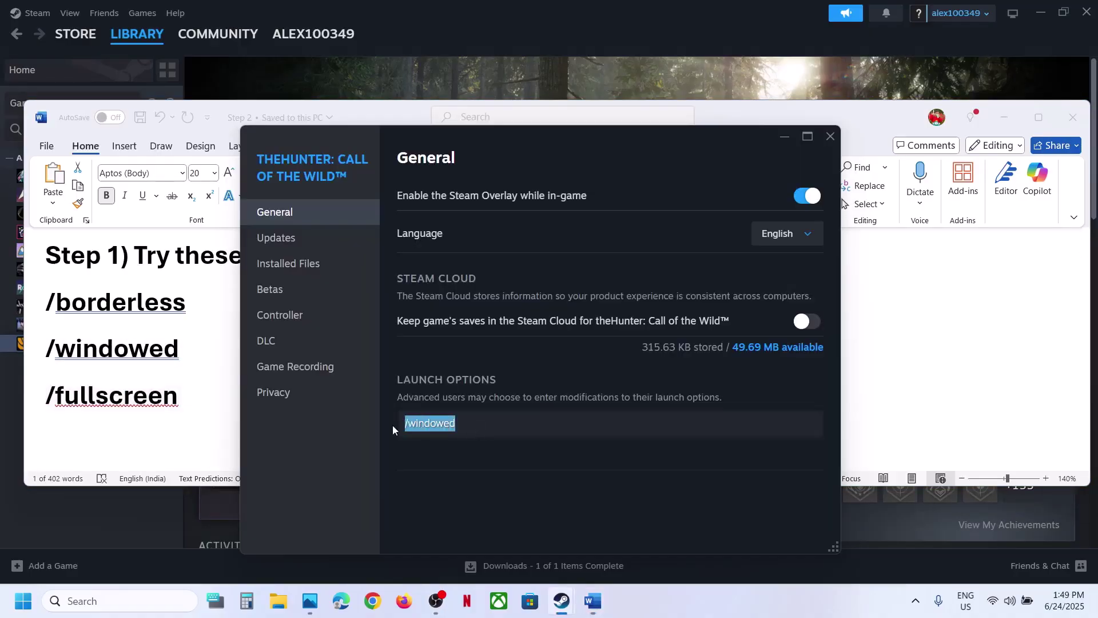
key(ctrl+v)
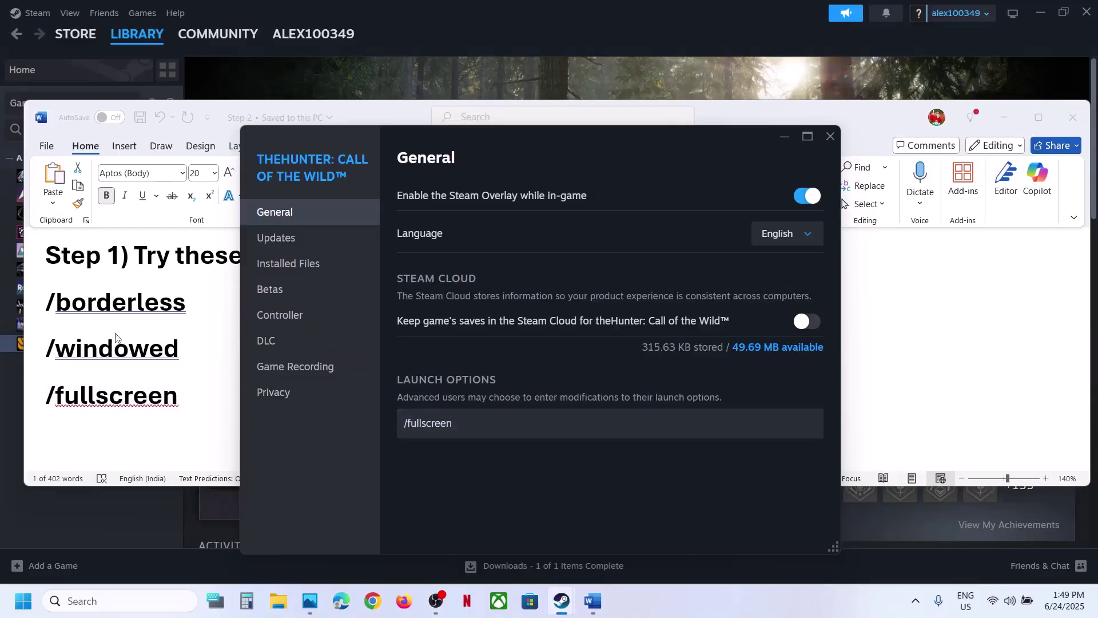
click(830, 136)
Read Step 2 on disabling DLCs in the notes, then open the DLC list of theHunter: Call of the Wild in Steam
scroll(441, 366, down, 3)
scroll(429, 372, up, 1)
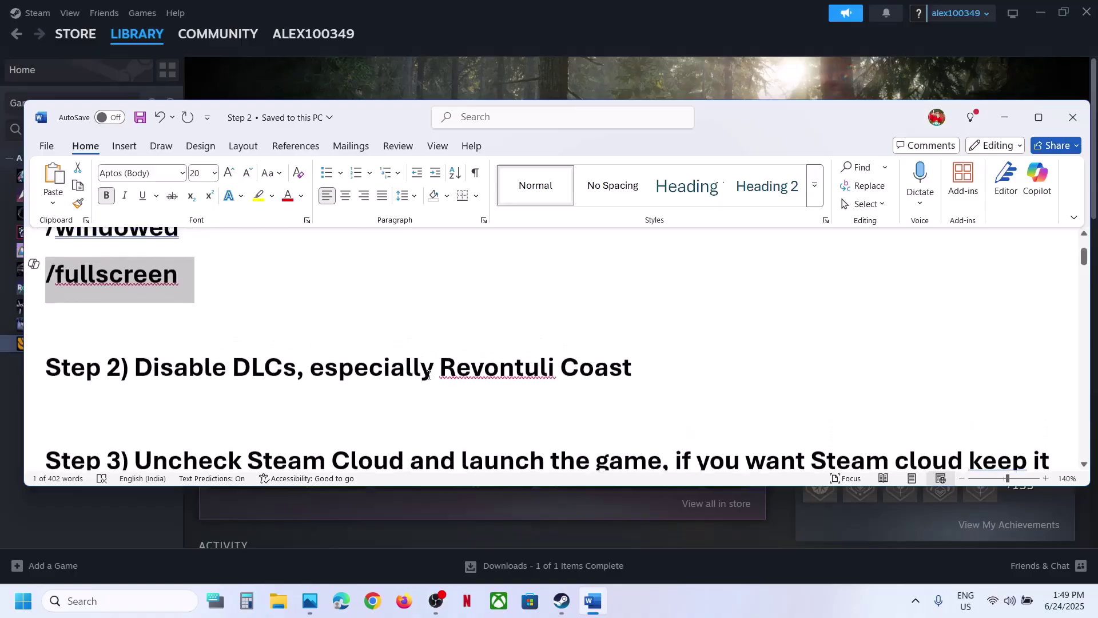
drag(152, 370, 265, 373)
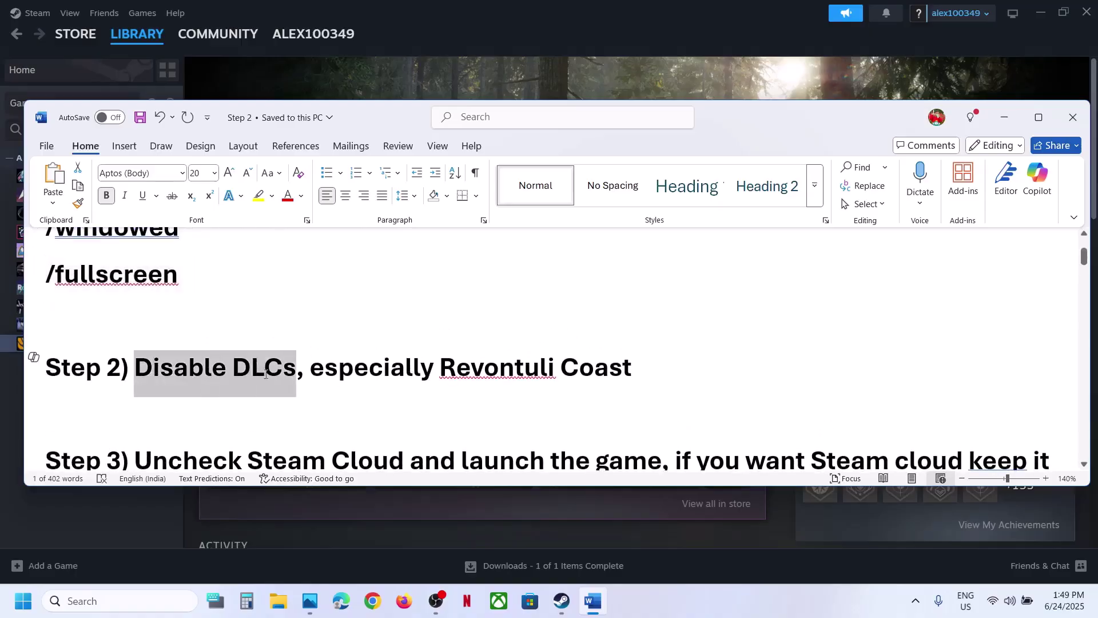
drag(441, 371, 632, 372)
click(595, 60)
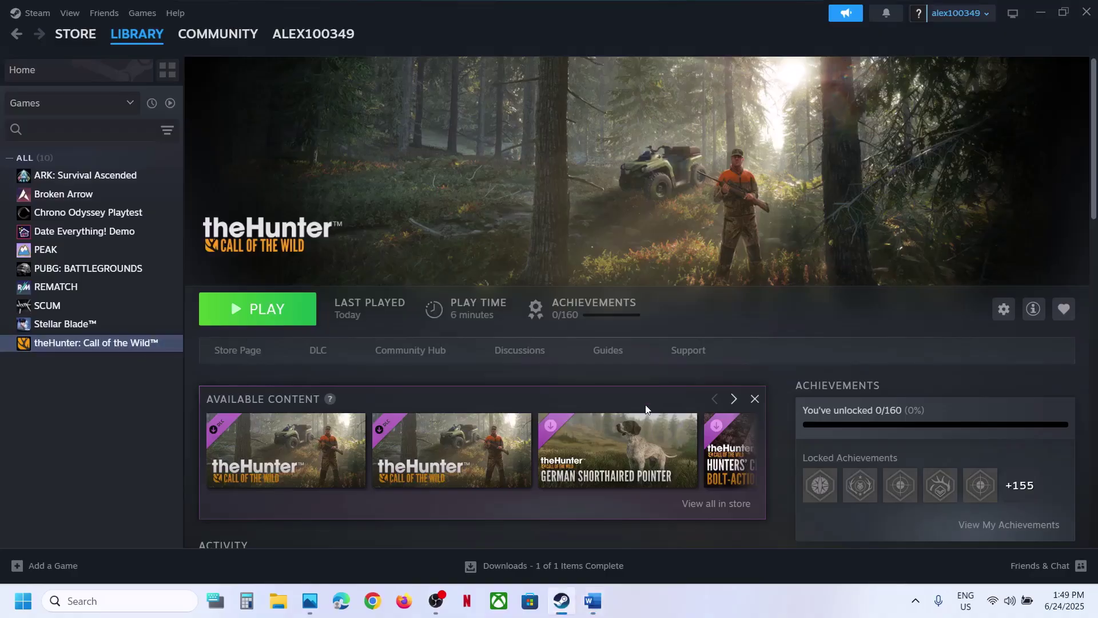
scroll(645, 403, down, 5)
scroll(972, 424, down, 2)
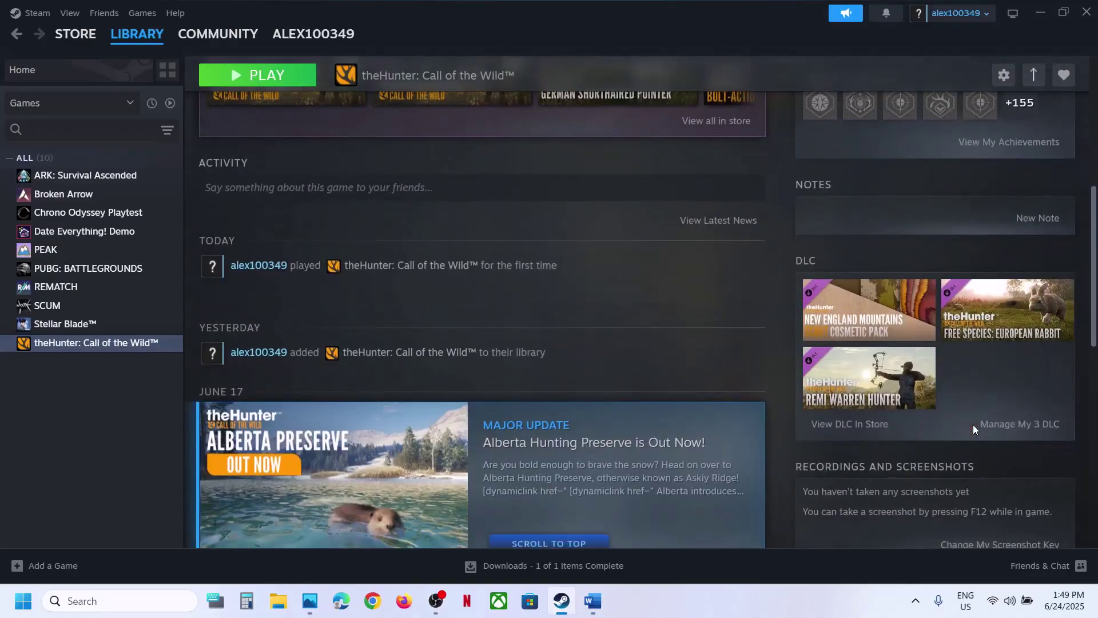
click(1027, 427)
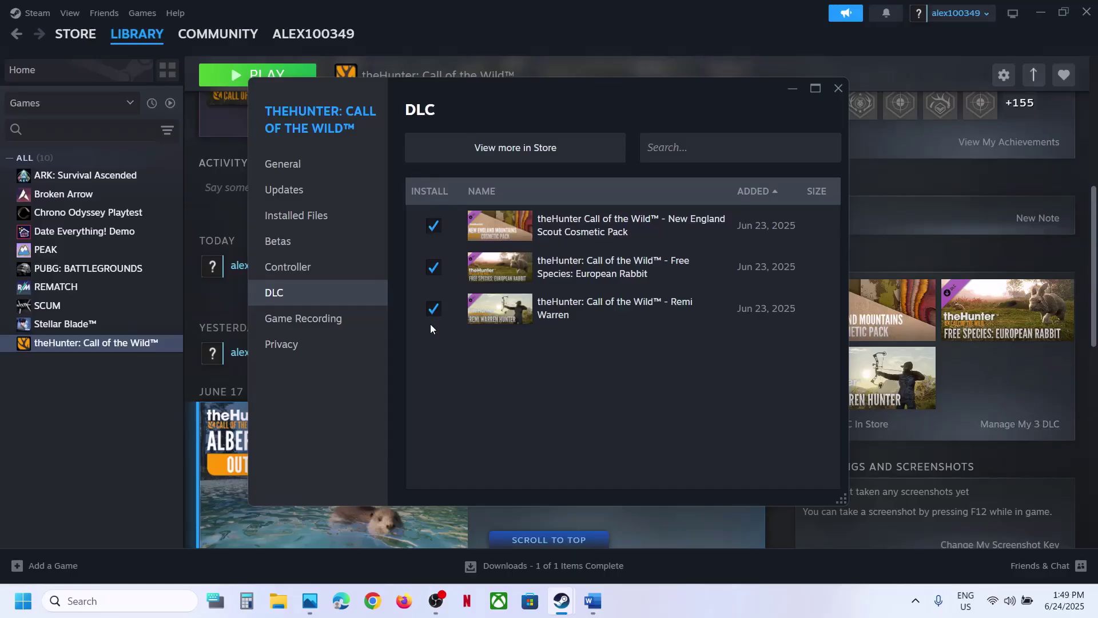
Switch back to the Word notes and review the Revontuli Coast DLC advice and Step 3 about unchecking Steam Cloud
click(593, 601)
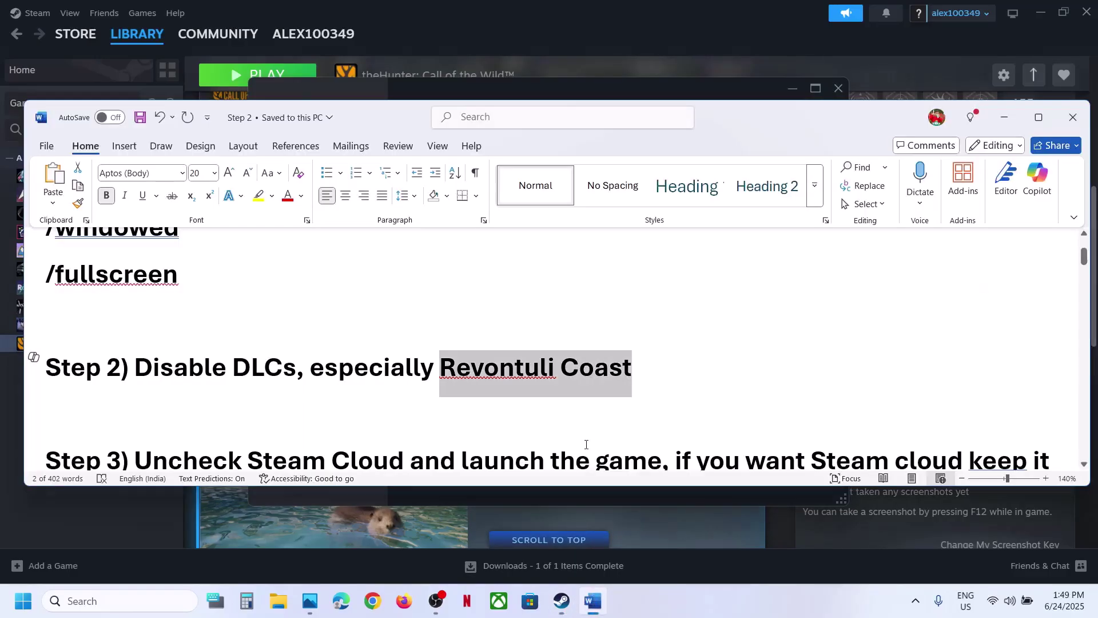
click(648, 362)
drag(618, 362, 444, 363)
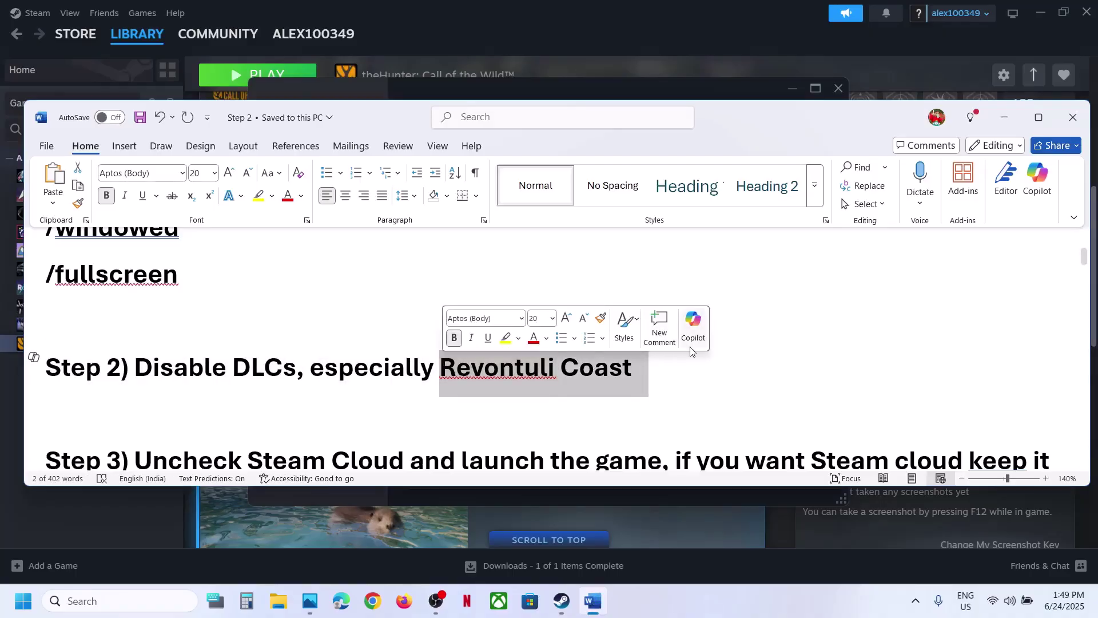
click(663, 382)
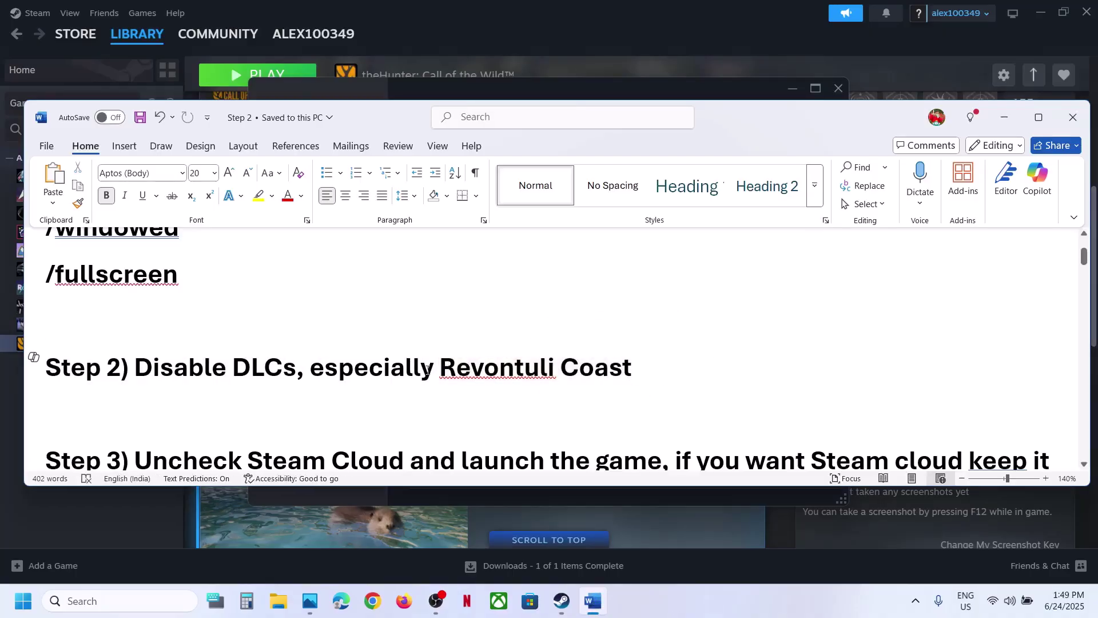
scroll(485, 392, down, 2)
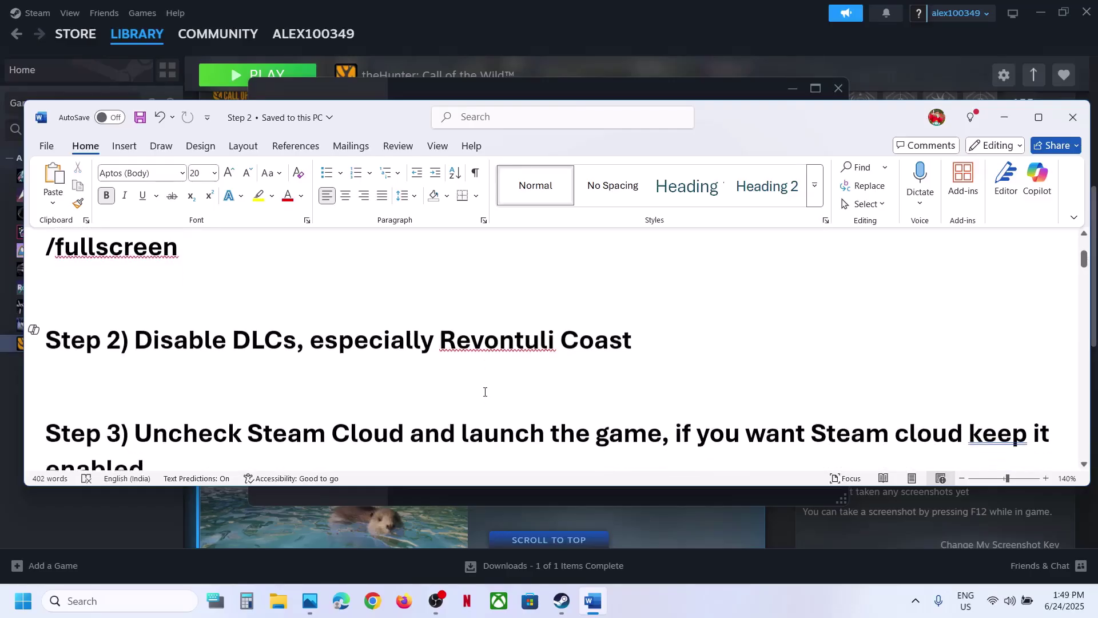
drag(147, 362, 668, 355)
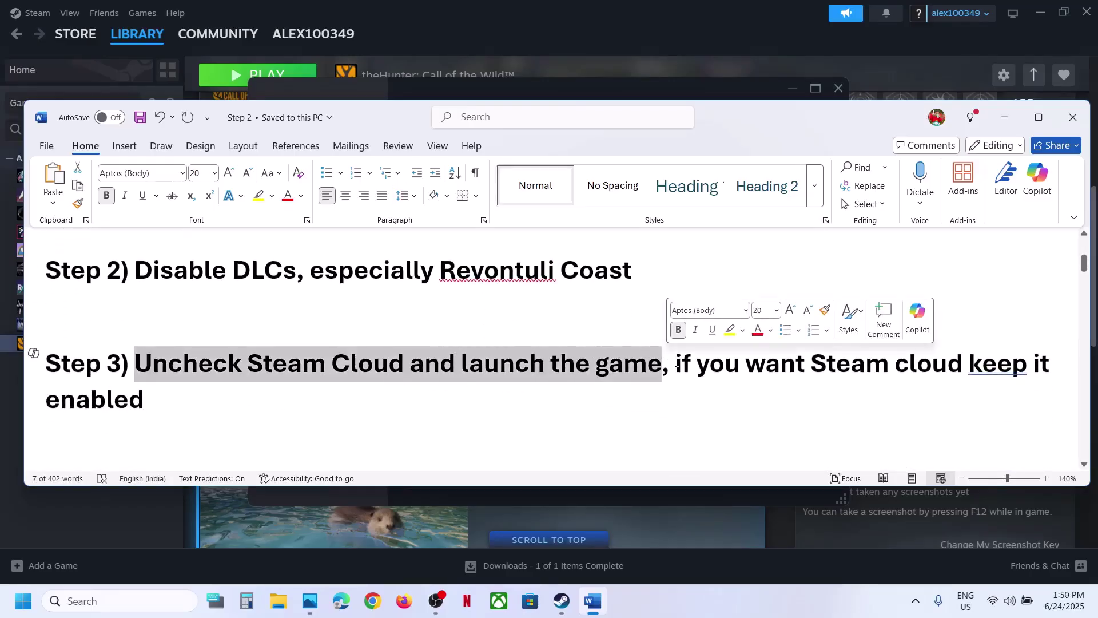
click(677, 362)
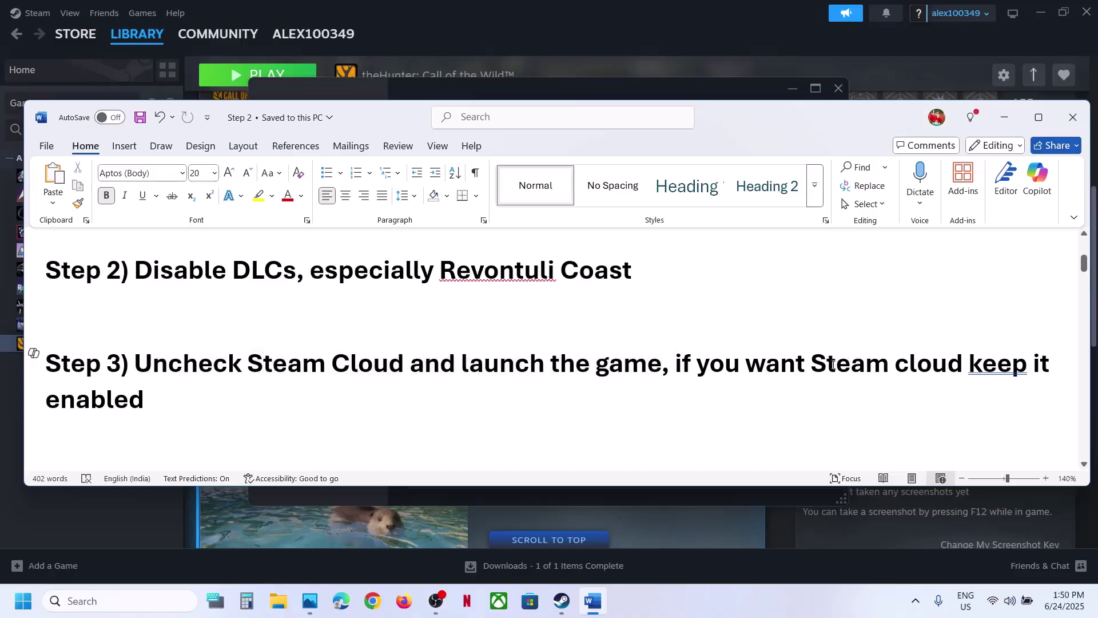
drag(830, 360, 942, 369)
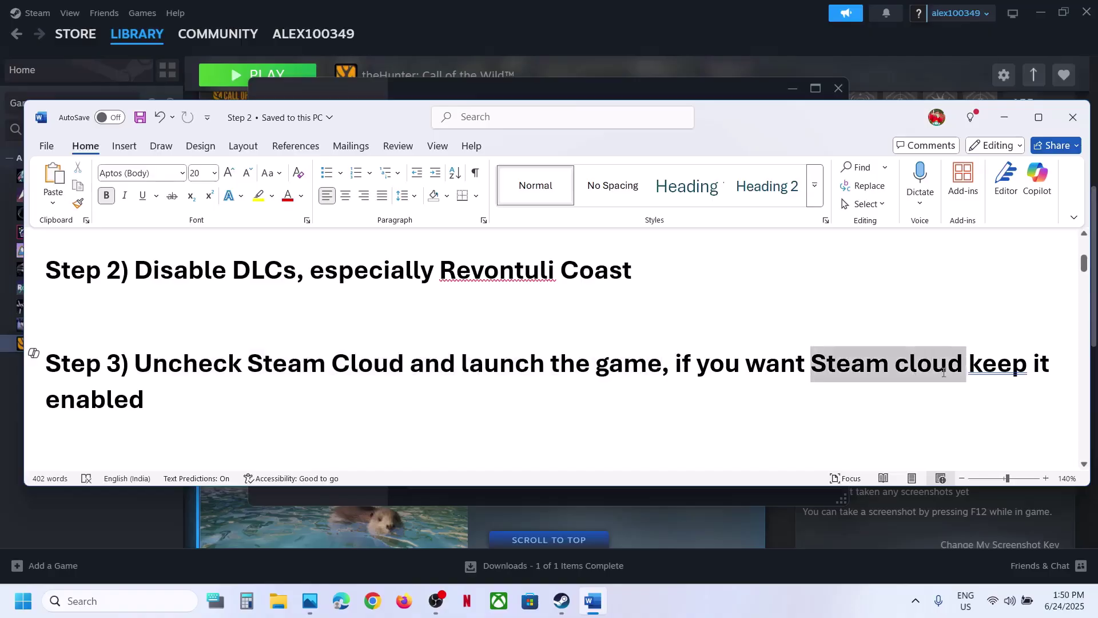
click(482, 372)
drag(169, 360, 357, 366)
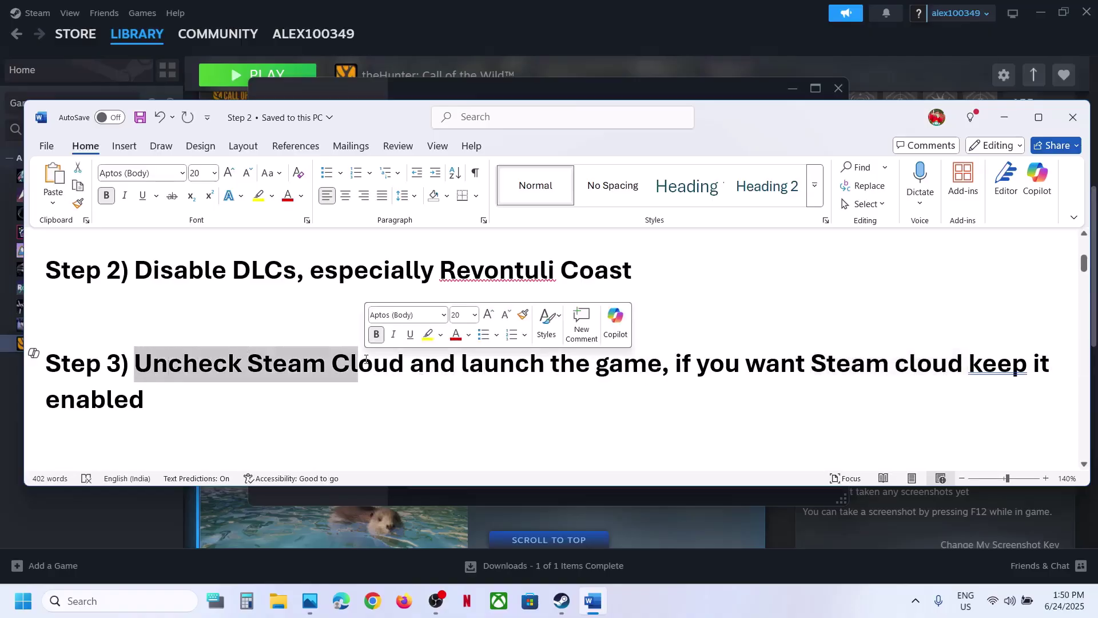
Check the Steam Cloud saves setting in the general properties of theHunter: Call of the Wild in Steam, then close the properties
click(515, 24)
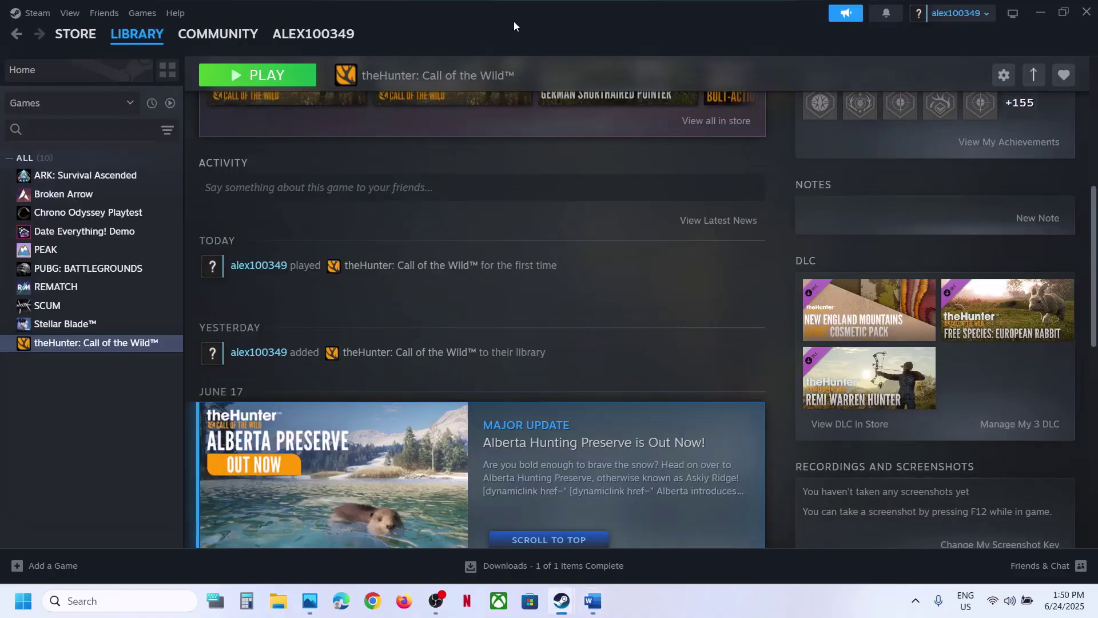
right_click(103, 346)
click(140, 451)
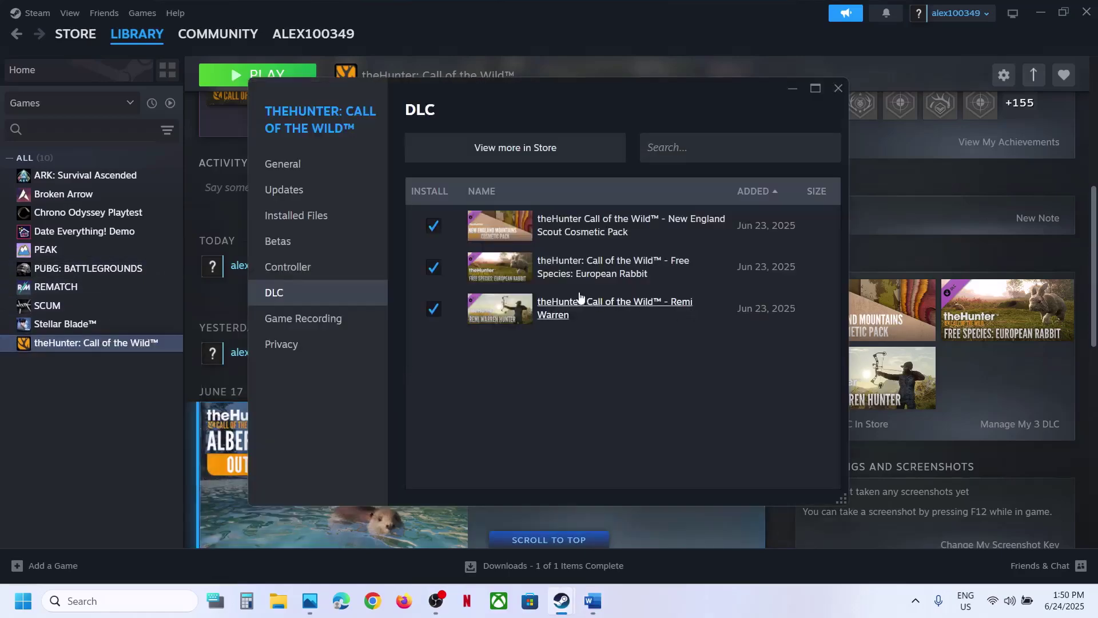
click(296, 167)
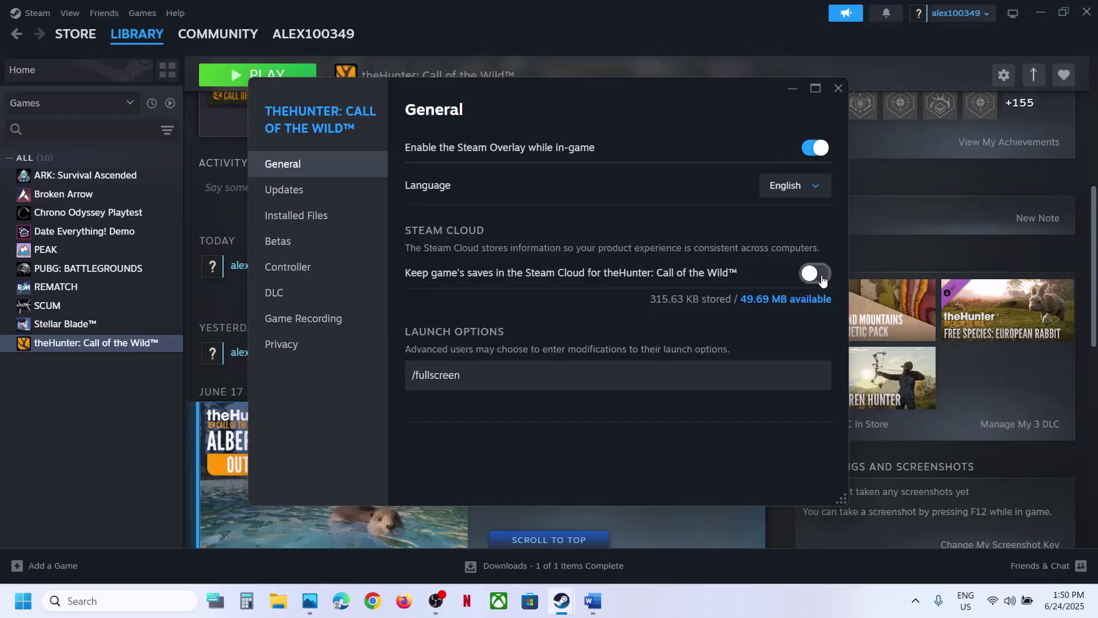
click(838, 87)
scroll(679, 246, up, 5)
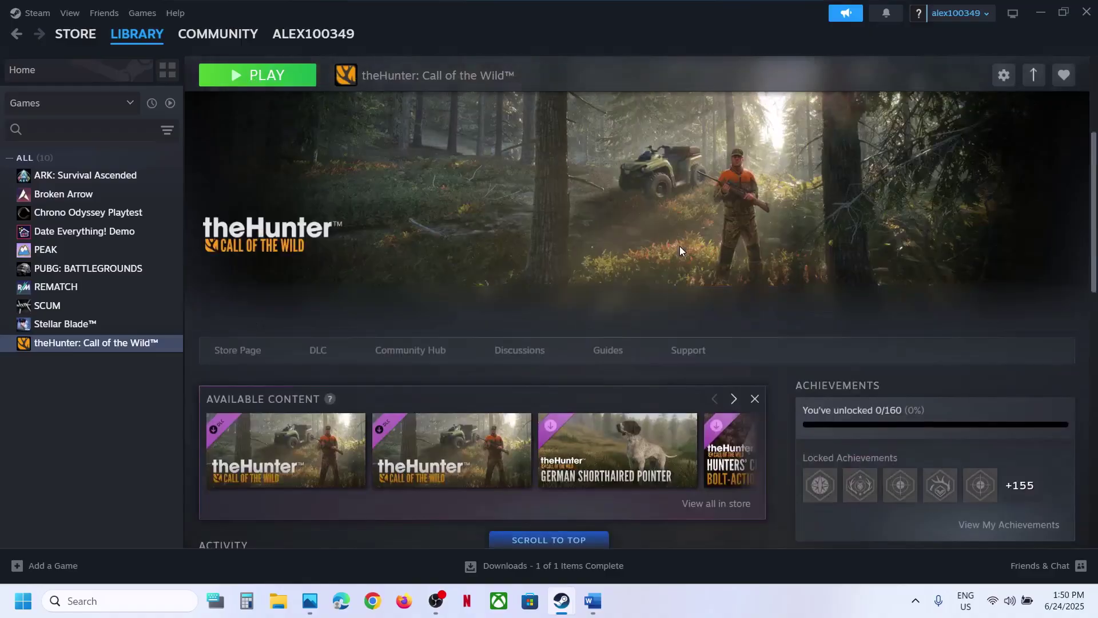
Return to the Word notes and examine Step 4 on backing up and deleting the game's save files
click(592, 600)
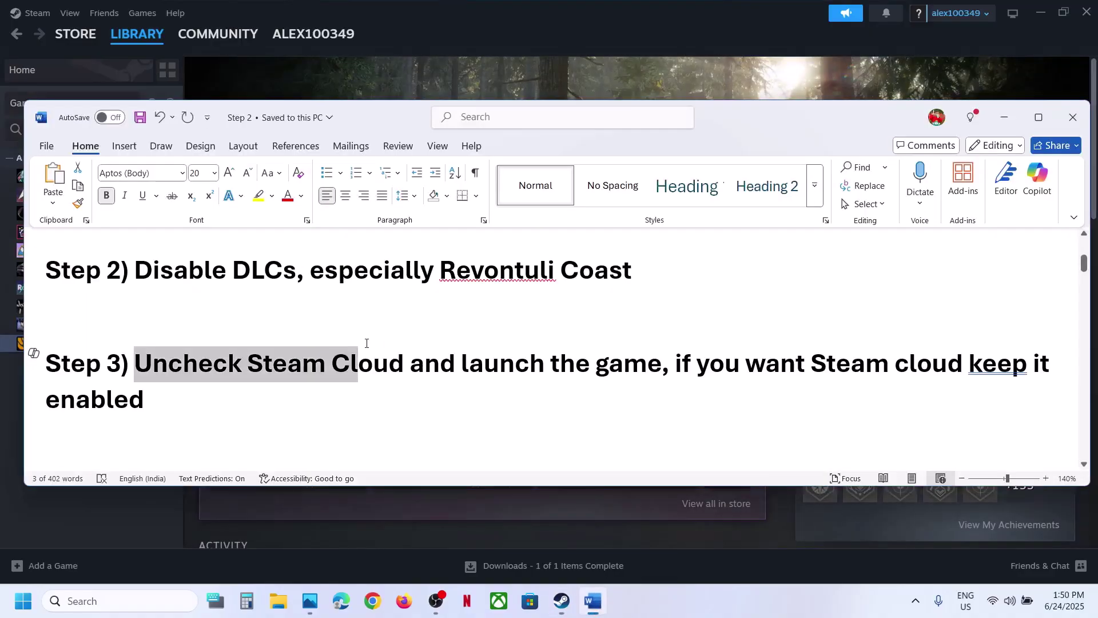
scroll(367, 343, down, 3)
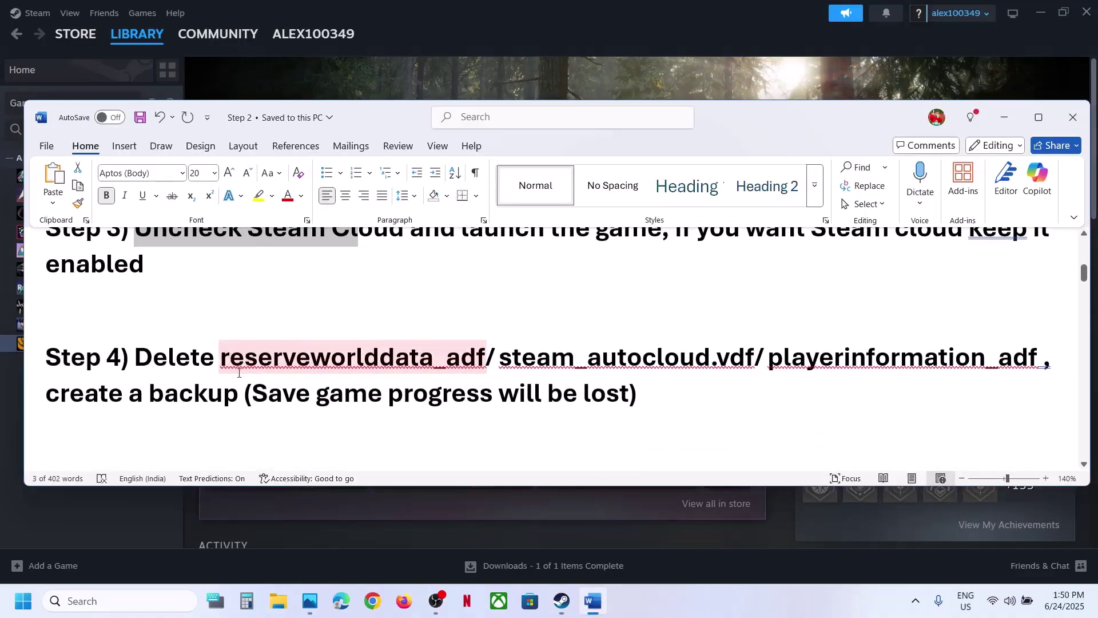
drag(225, 359, 486, 359)
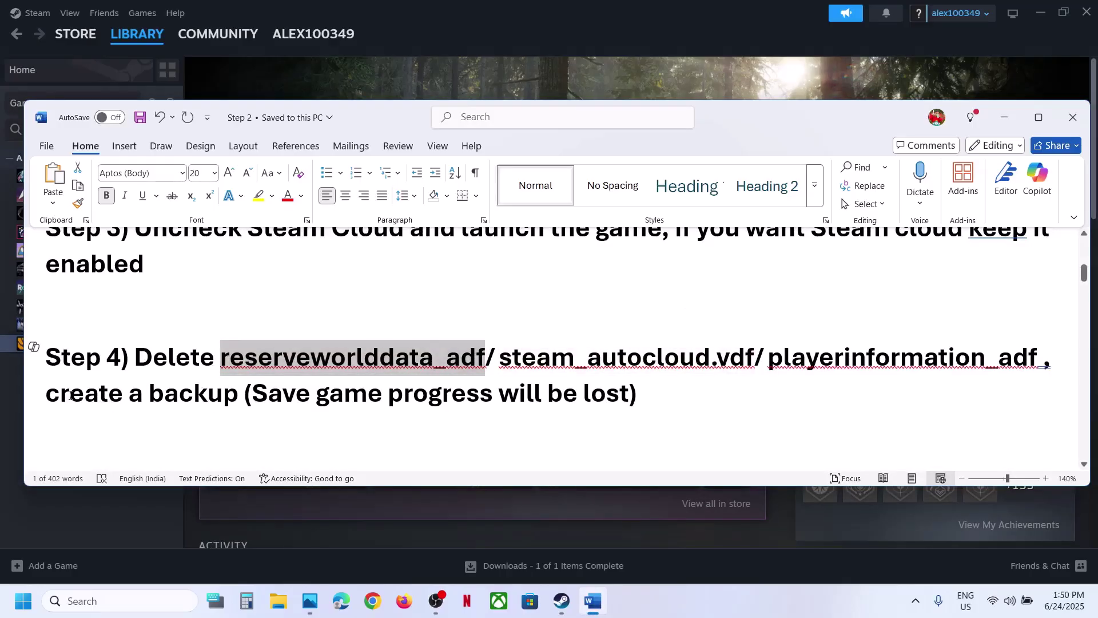
click(281, 419)
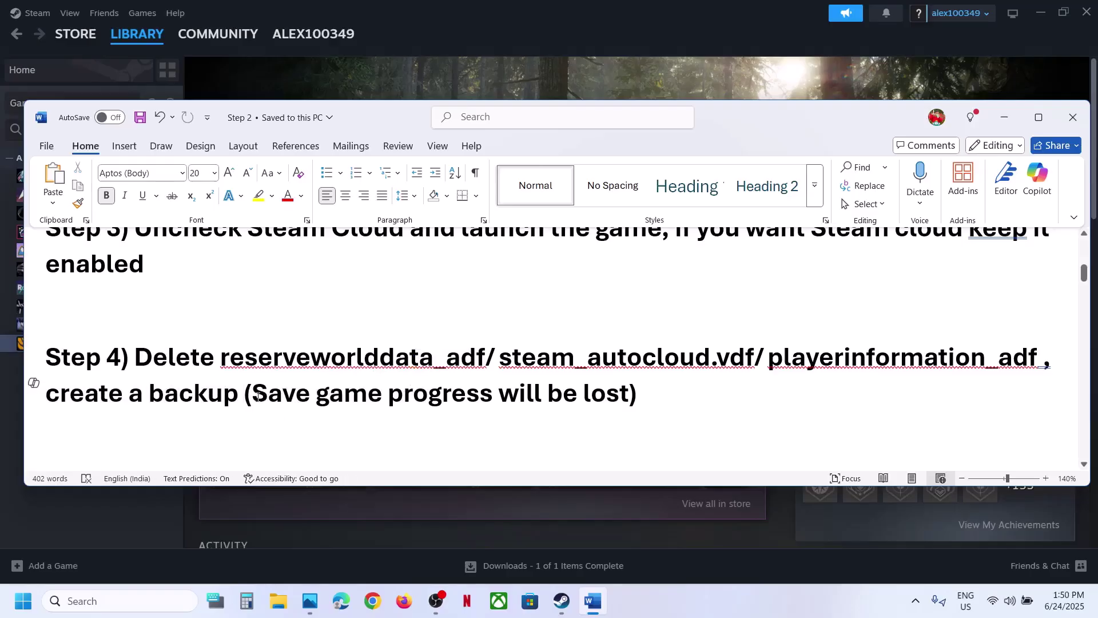
drag(253, 394, 648, 383)
click(648, 383)
drag(150, 360, 243, 395)
click(244, 396)
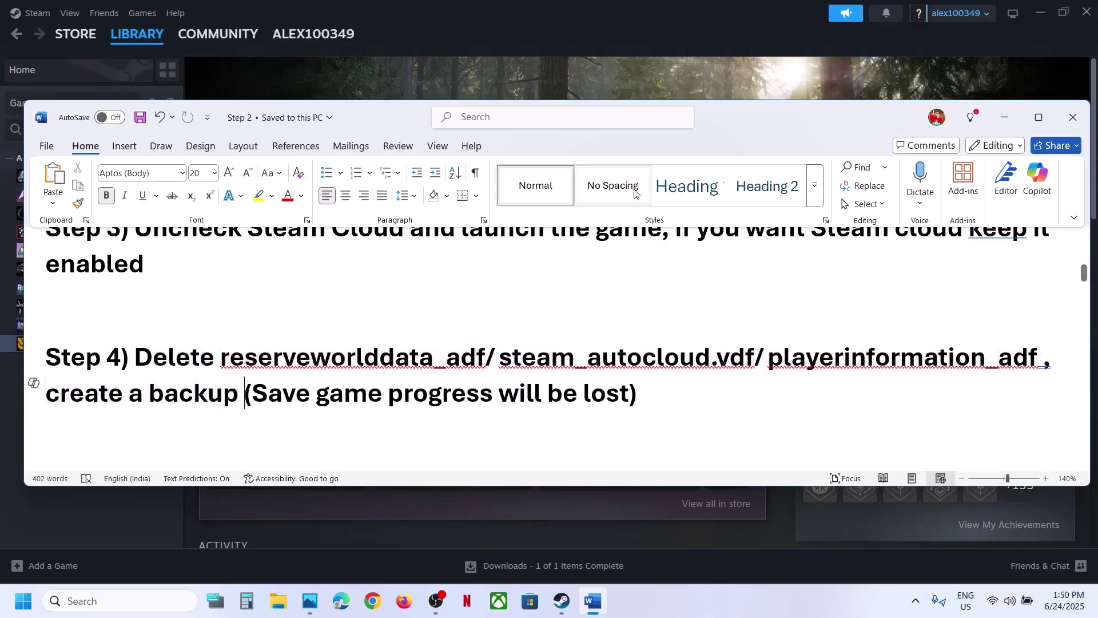
Switch to File Explorer and open the numbered save folder under Documents > Avalanche Studios > COTW > Saves
click(602, 30)
click(278, 600)
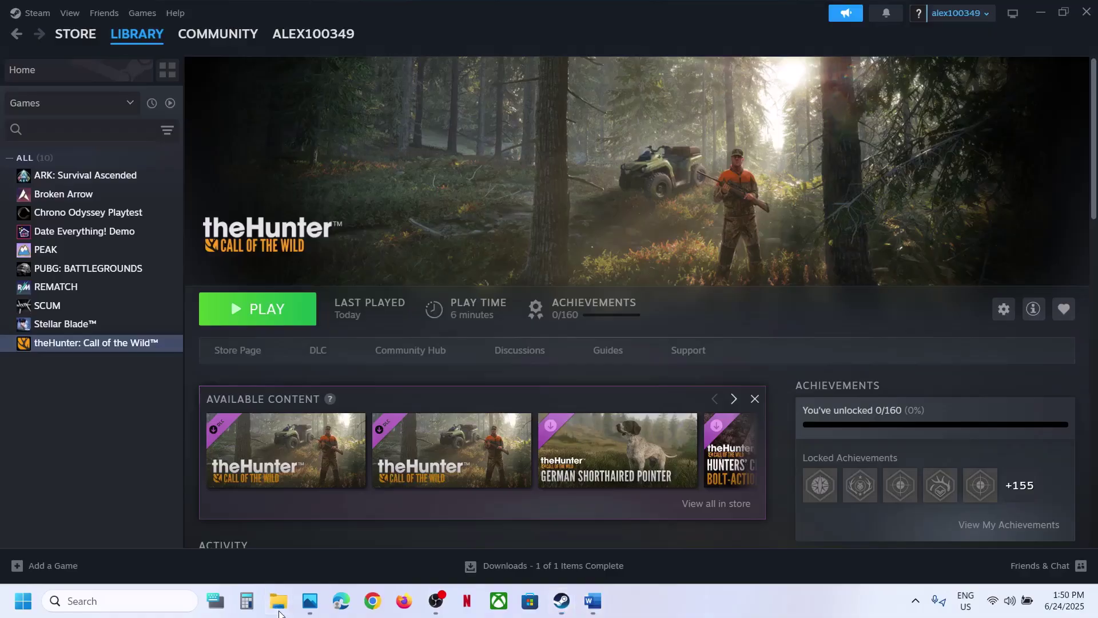
click(67, 228)
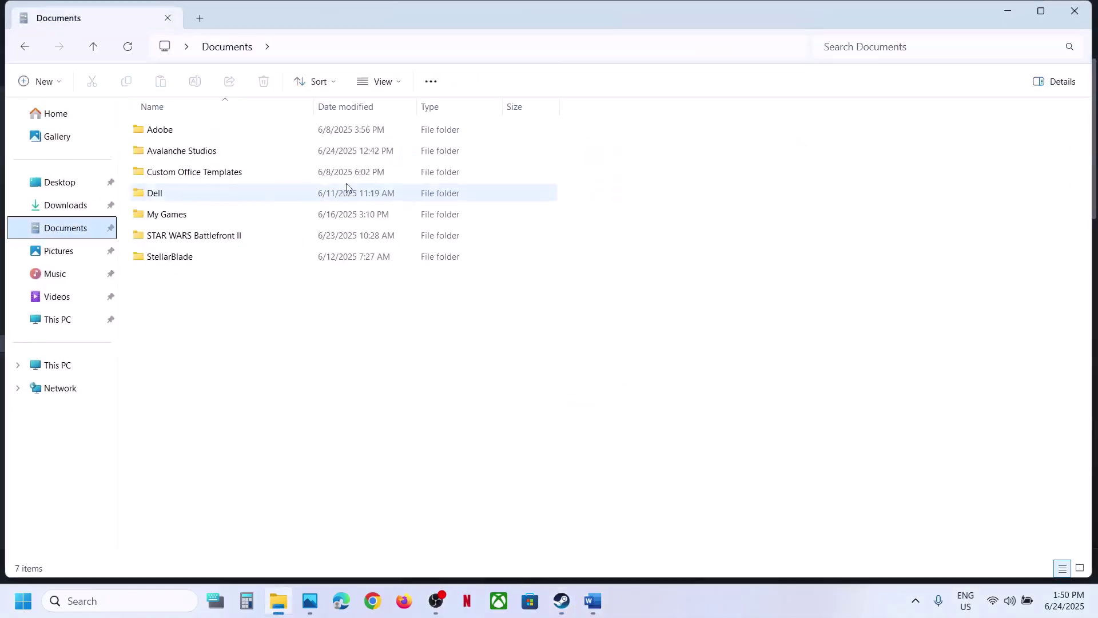
double_click(175, 151)
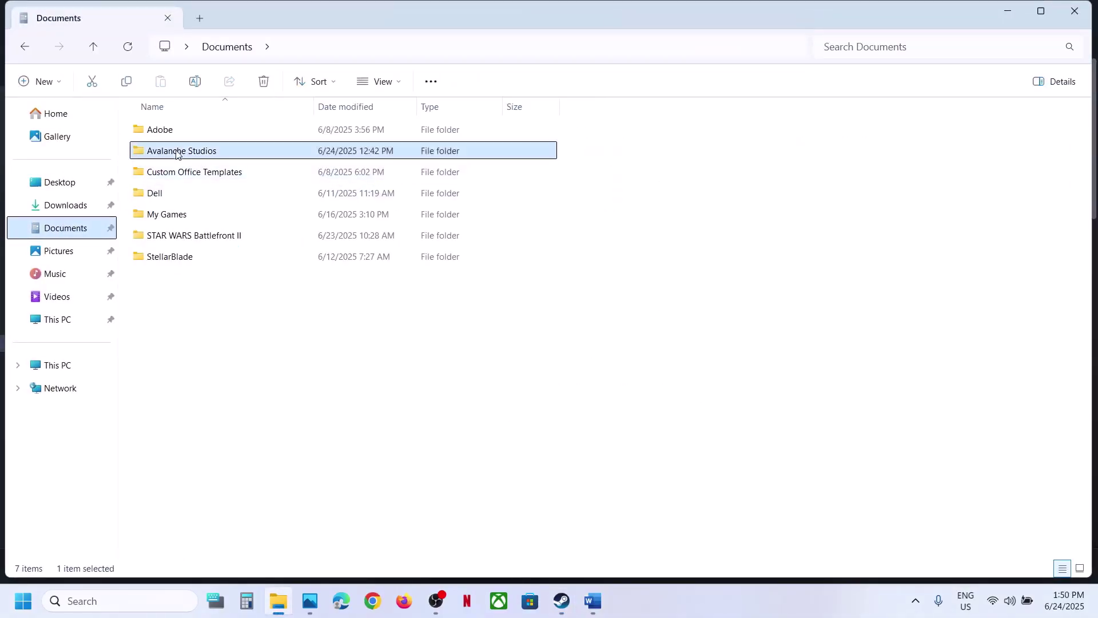
double_click(175, 136)
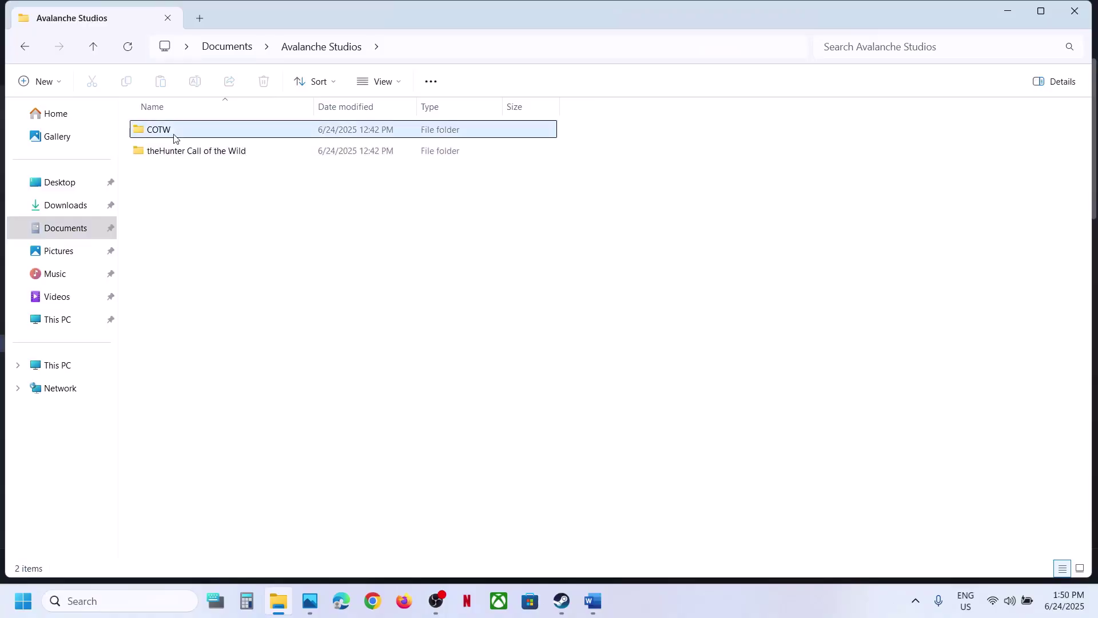
double_click(175, 136)
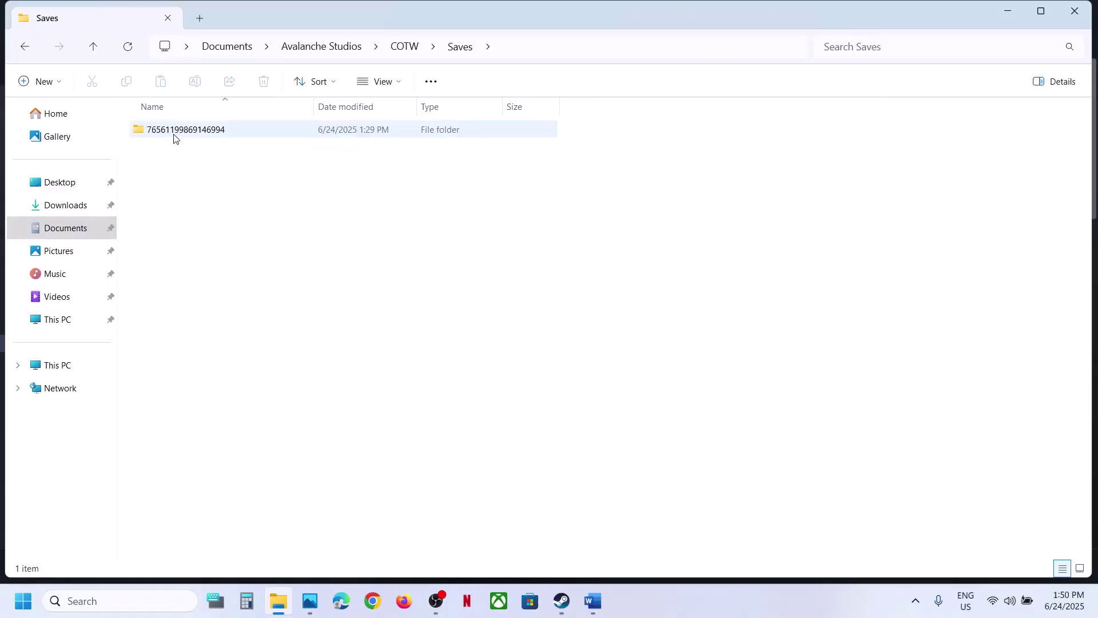
double_click(174, 136)
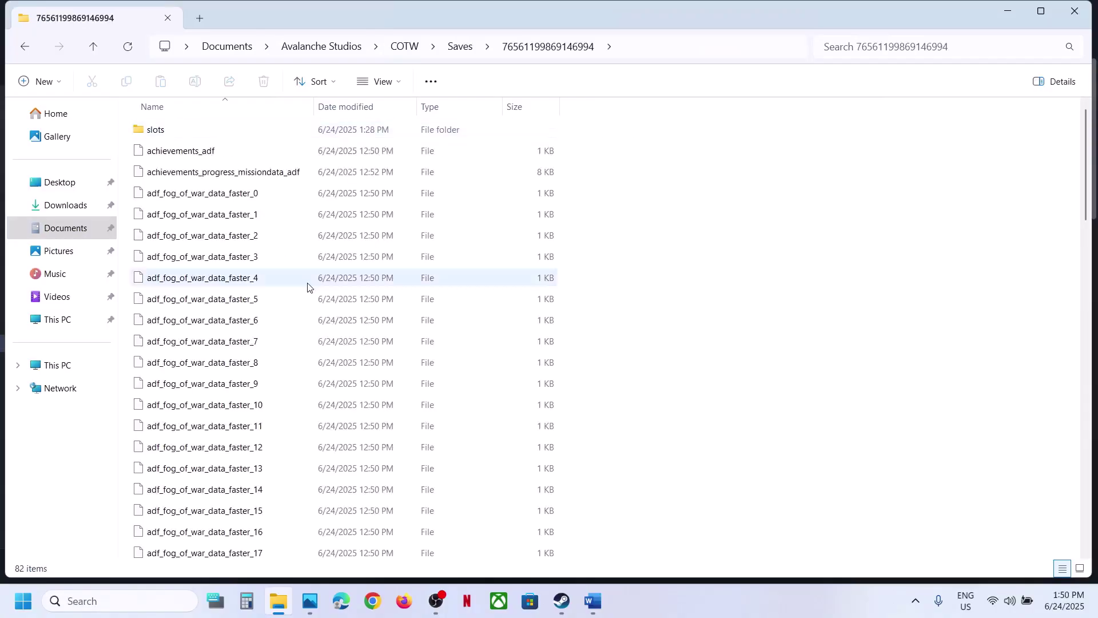
Highlight the name reserveworlddata_adf in Step 4 of the Word notes, then select that file in the game's save folder
click(592, 601)
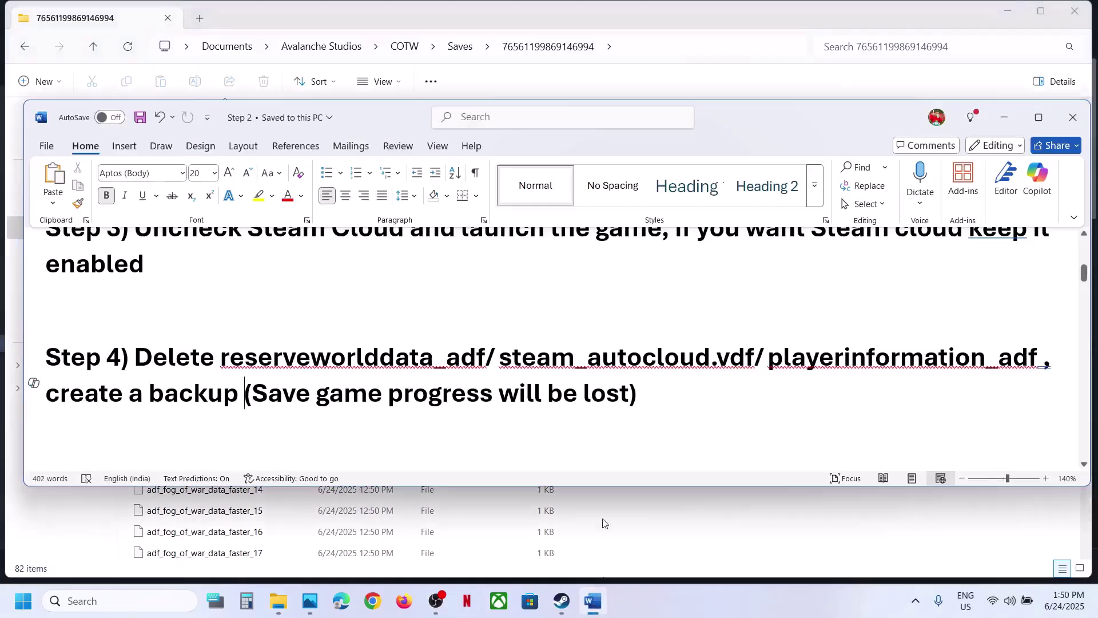
drag(221, 358, 469, 350)
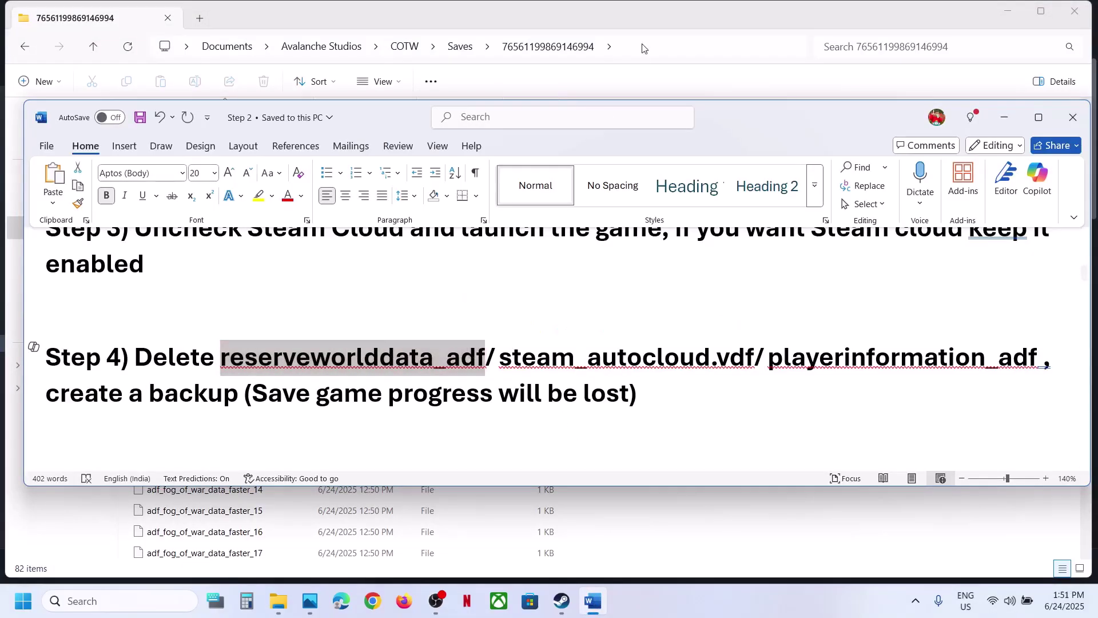
click(630, 16)
click(260, 426)
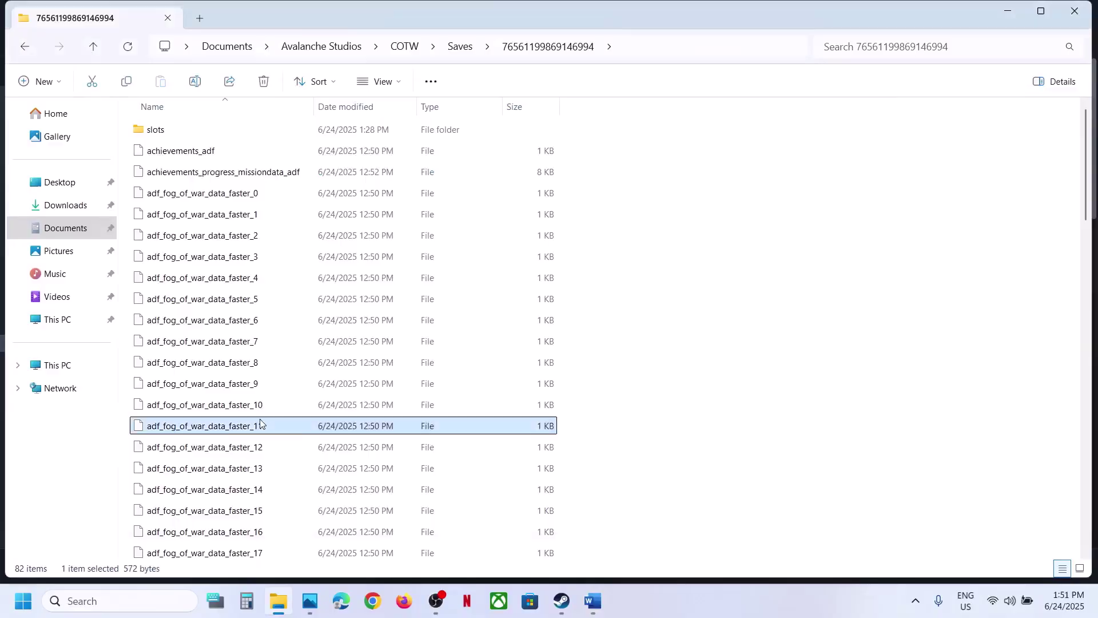
key(r)
click(193, 383)
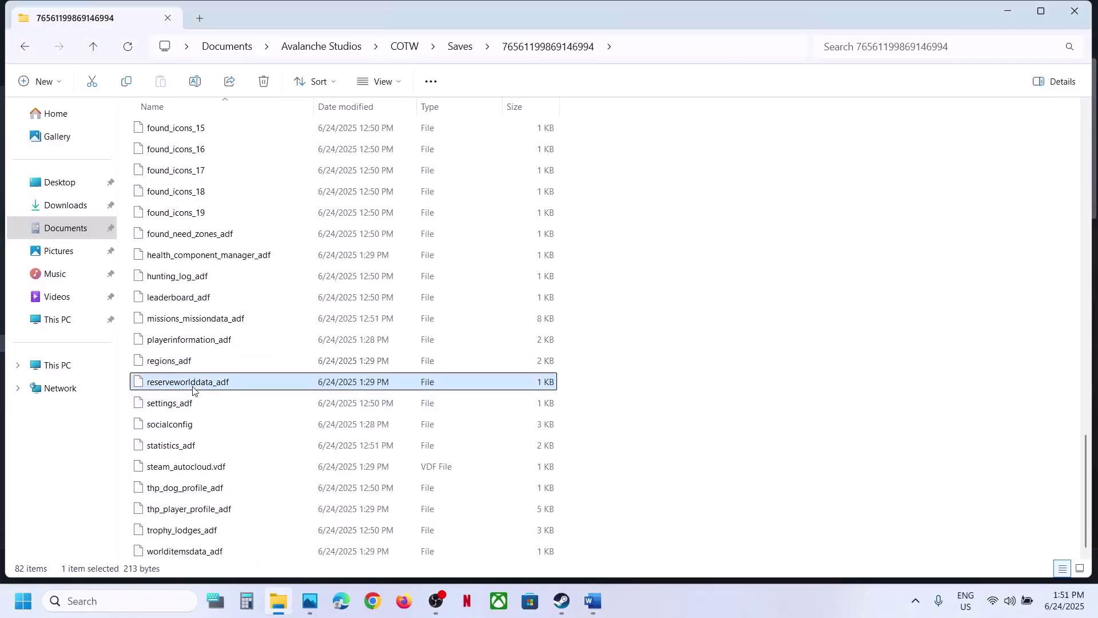
Back up reserveworlddata_adf by copying it to the desktop and place the copy in the open area near the middle
right_click(193, 391)
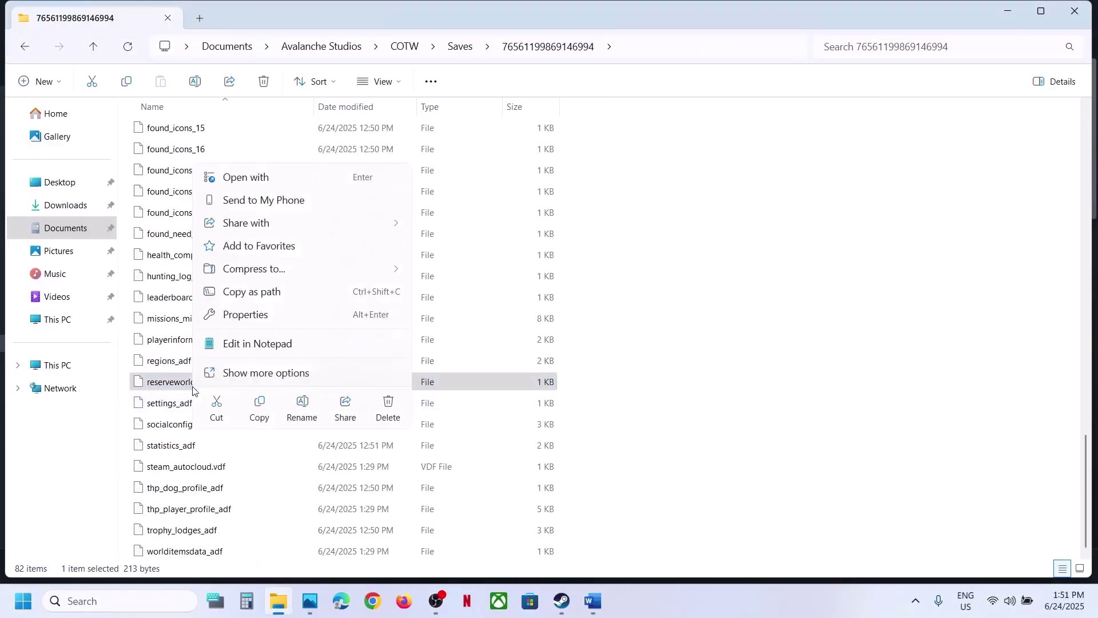
click(264, 396)
key(super+d)
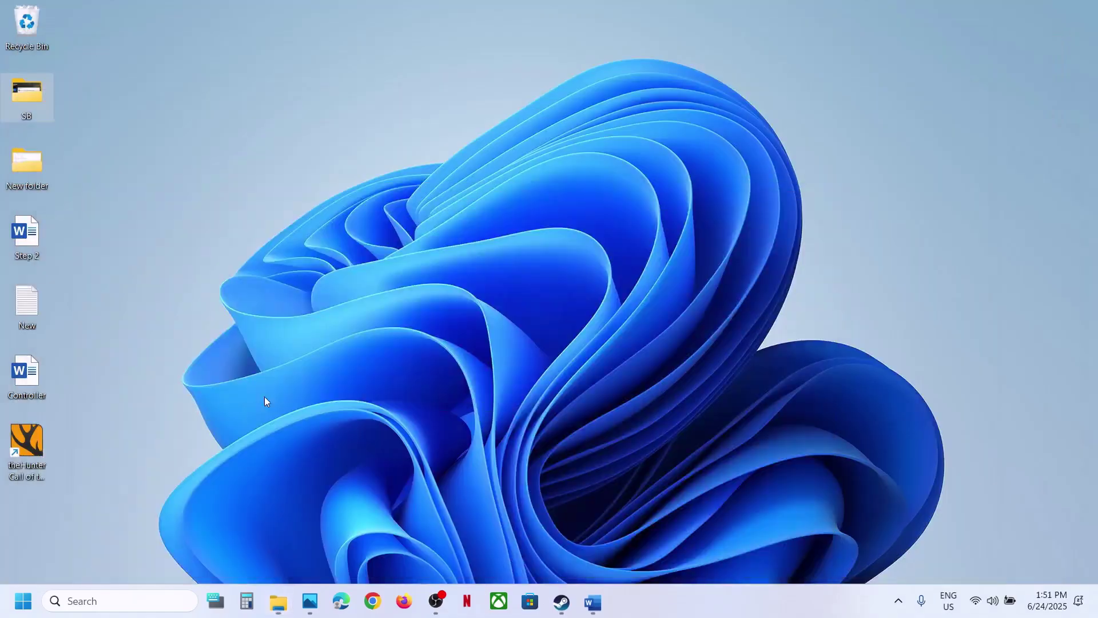
key(ctrl+v)
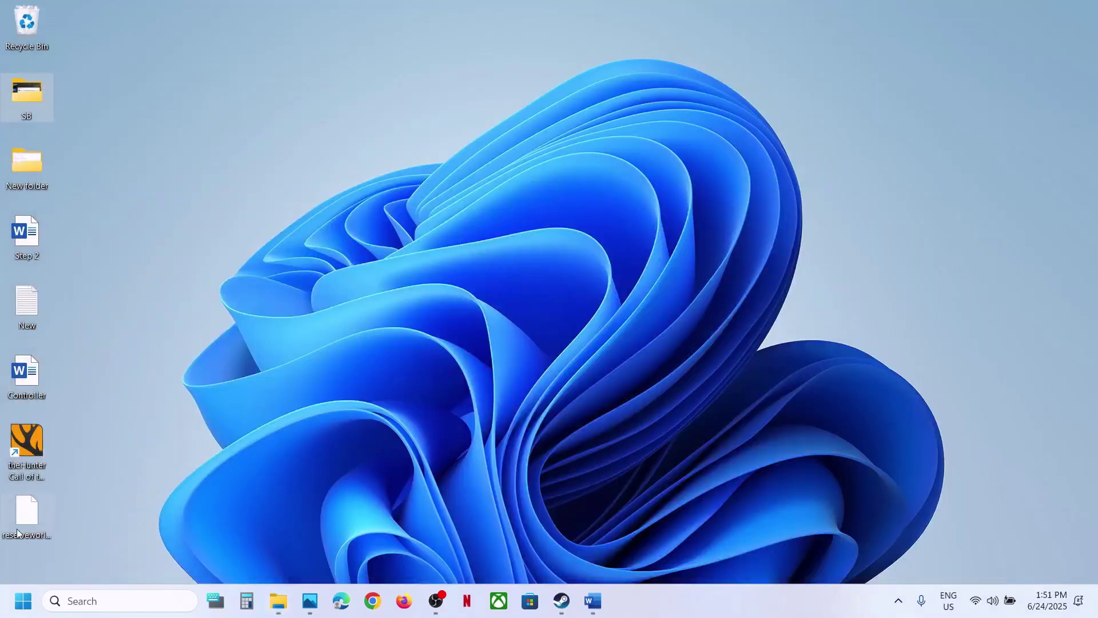
drag(22, 537, 458, 264)
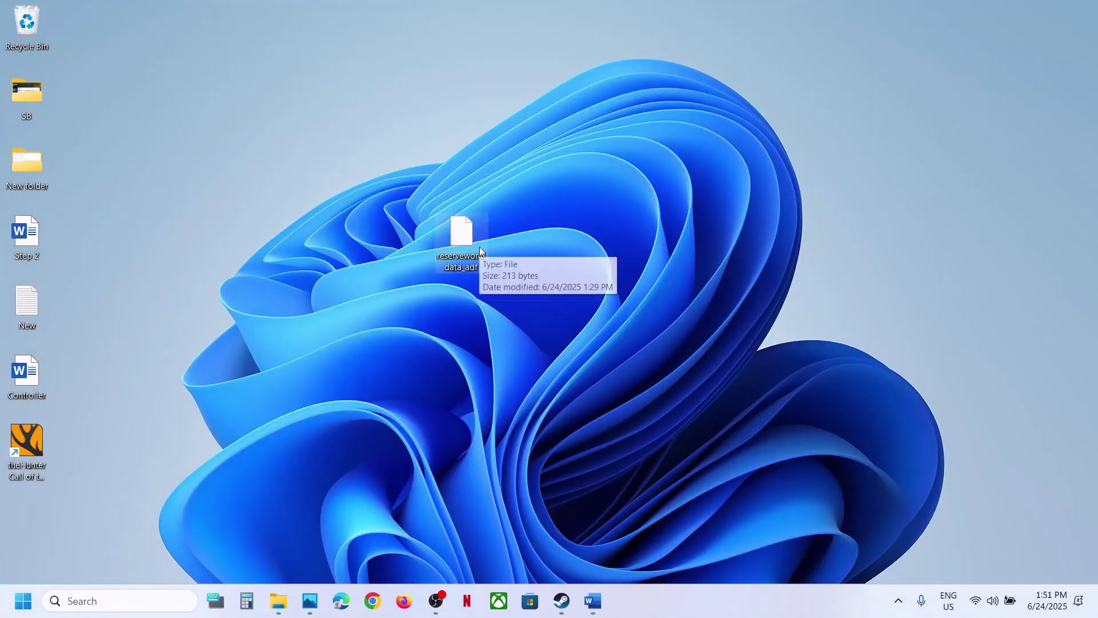
Return to the save folder and look at the Delete option for reserveworlddata_adf, leaving the file in place
click(282, 606)
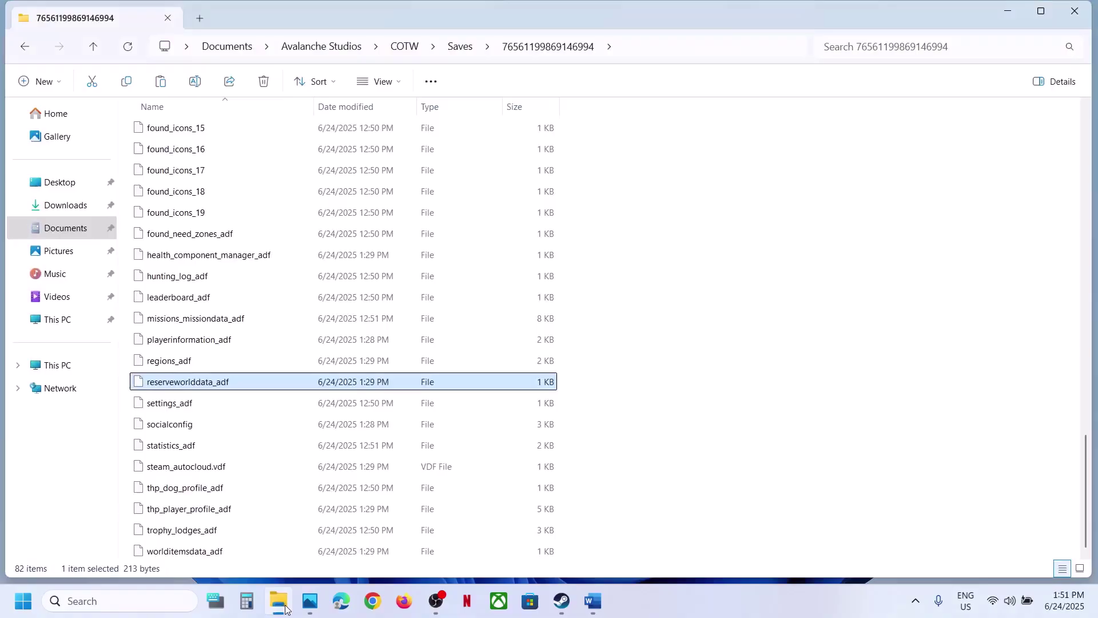
right_click(206, 387)
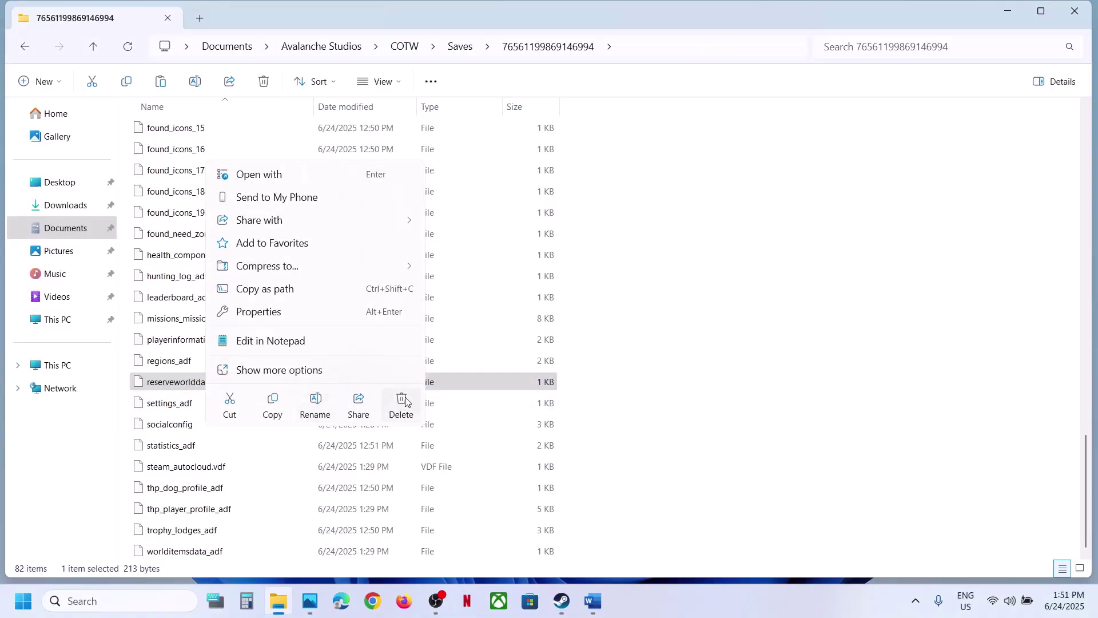
click(863, 302)
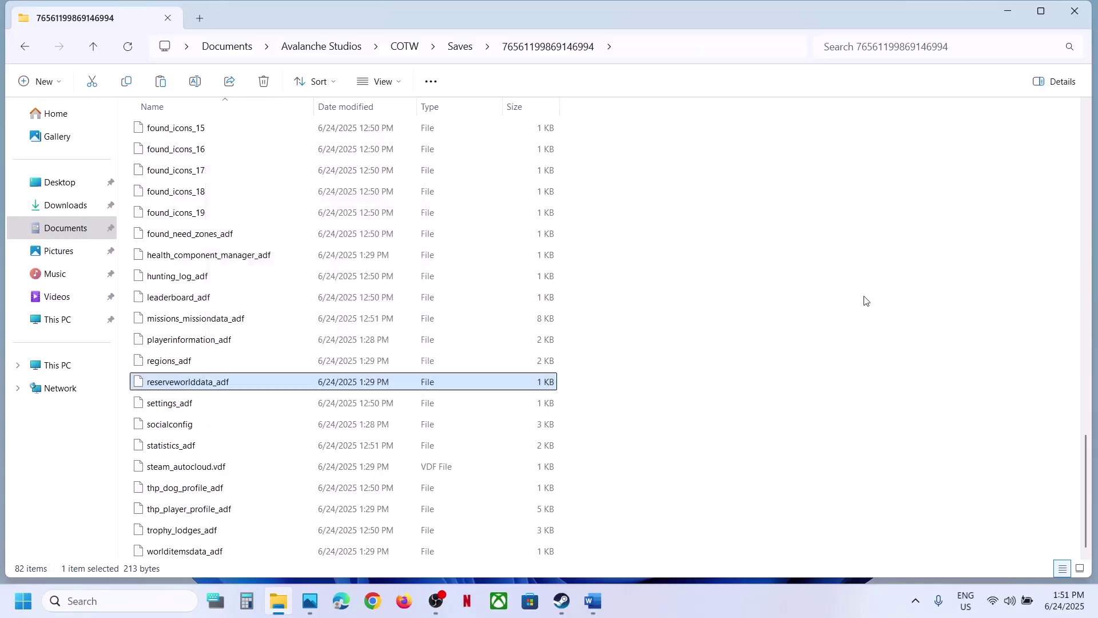
click(863, 301)
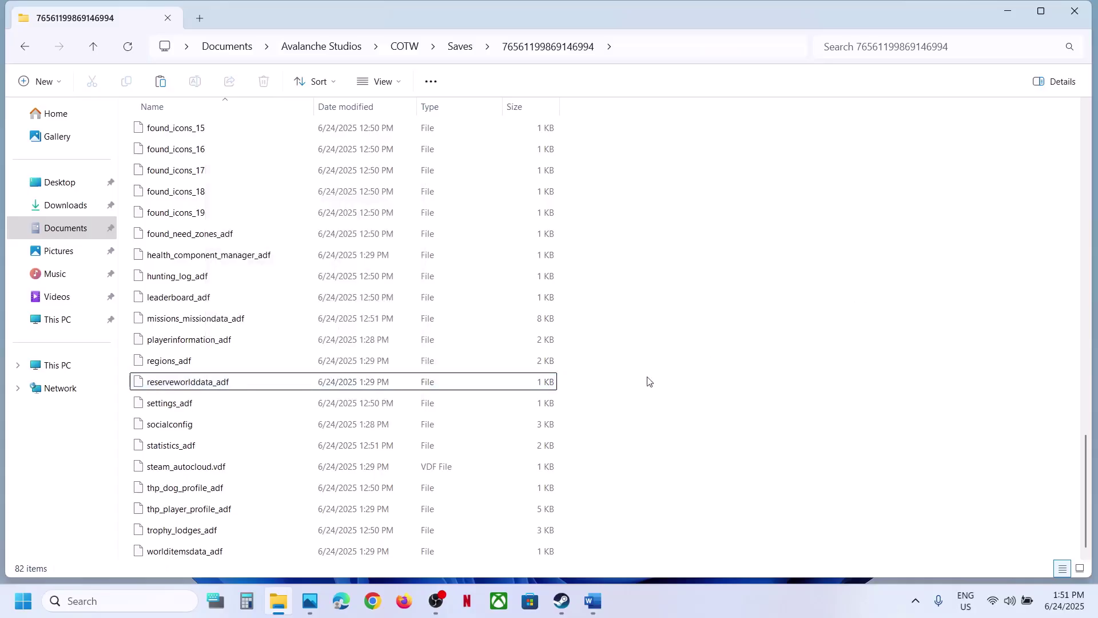
Highlight steam_autocloud.vdf in Step 4 of the Word notes, then find and select that file in the save folder
click(593, 601)
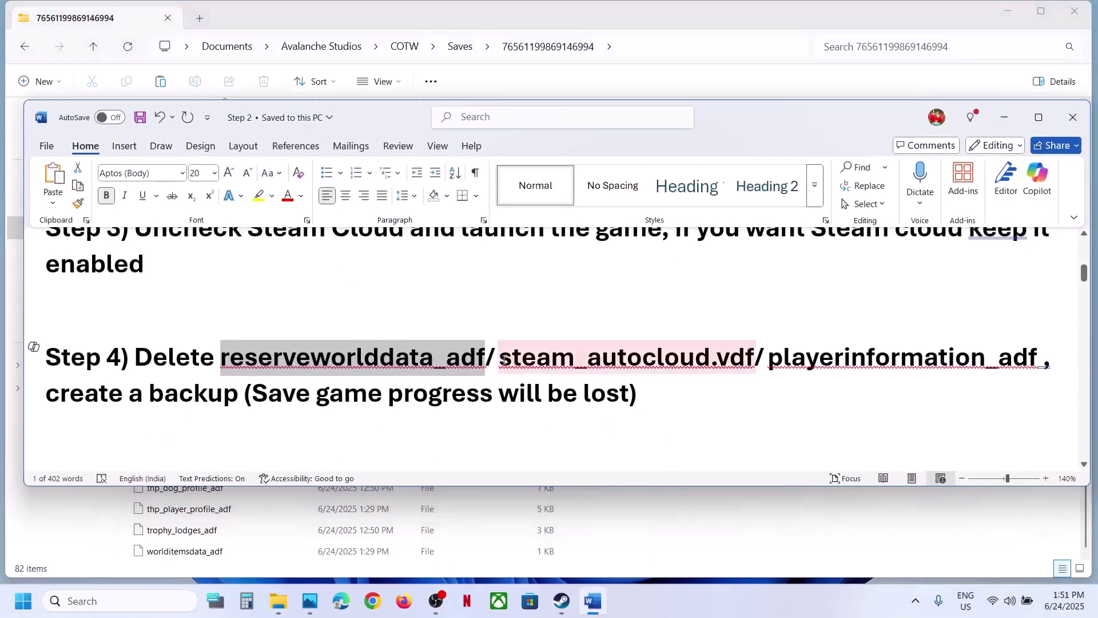
drag(501, 358, 754, 358)
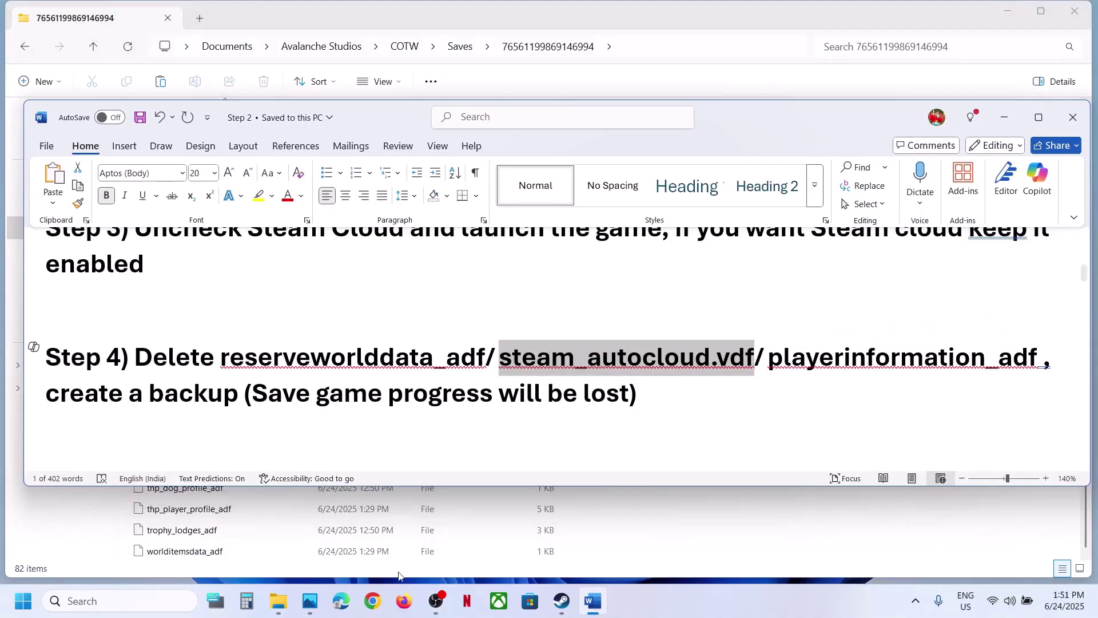
click(284, 513)
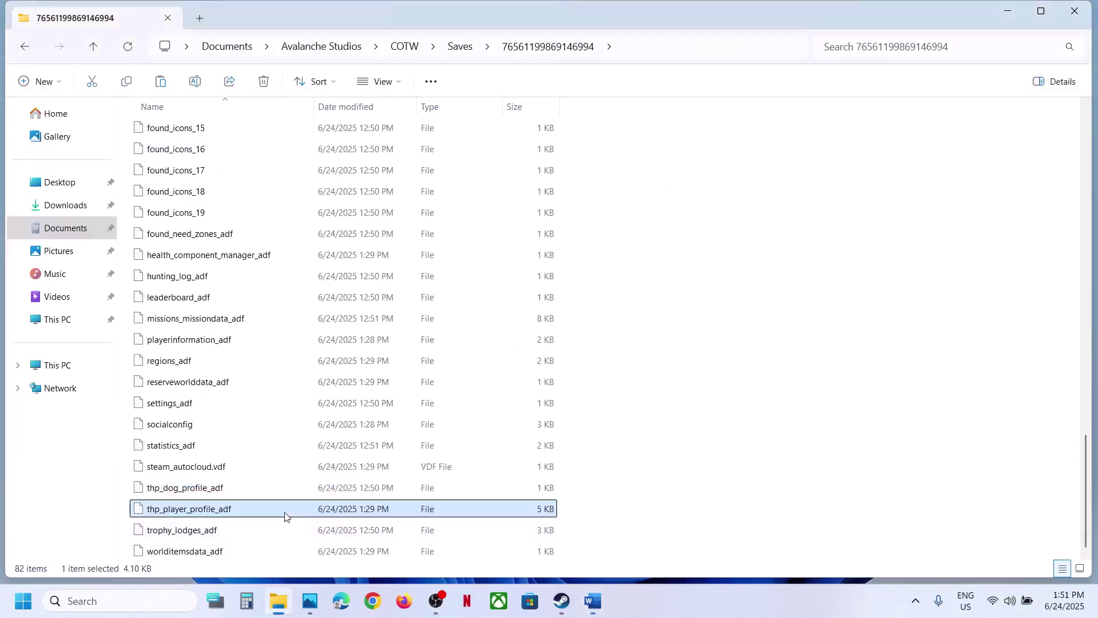
key(Home)
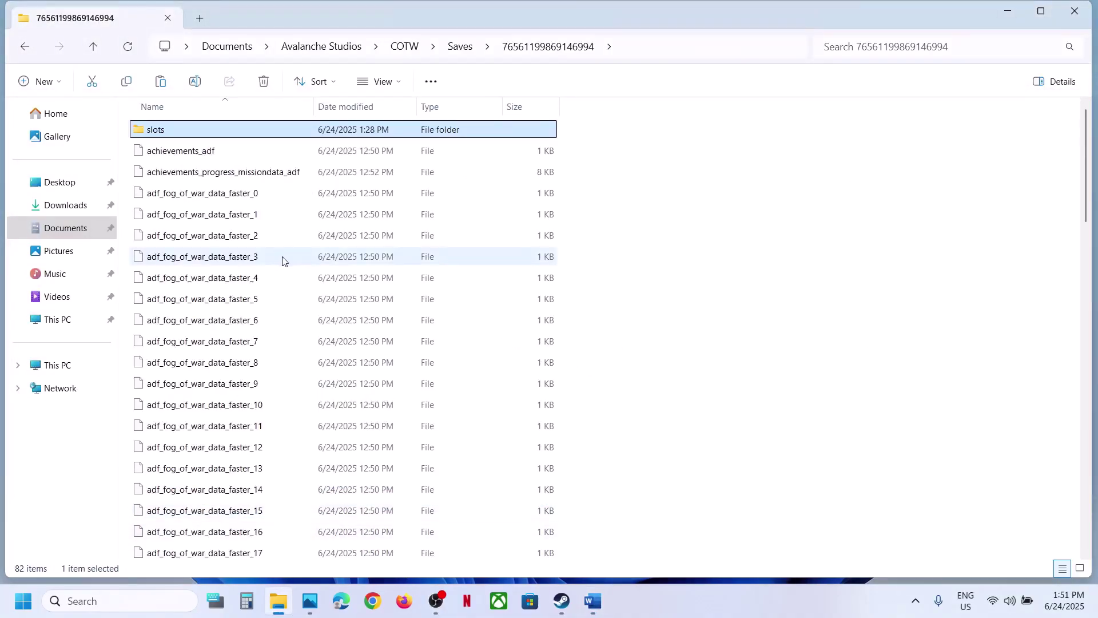
text(st)
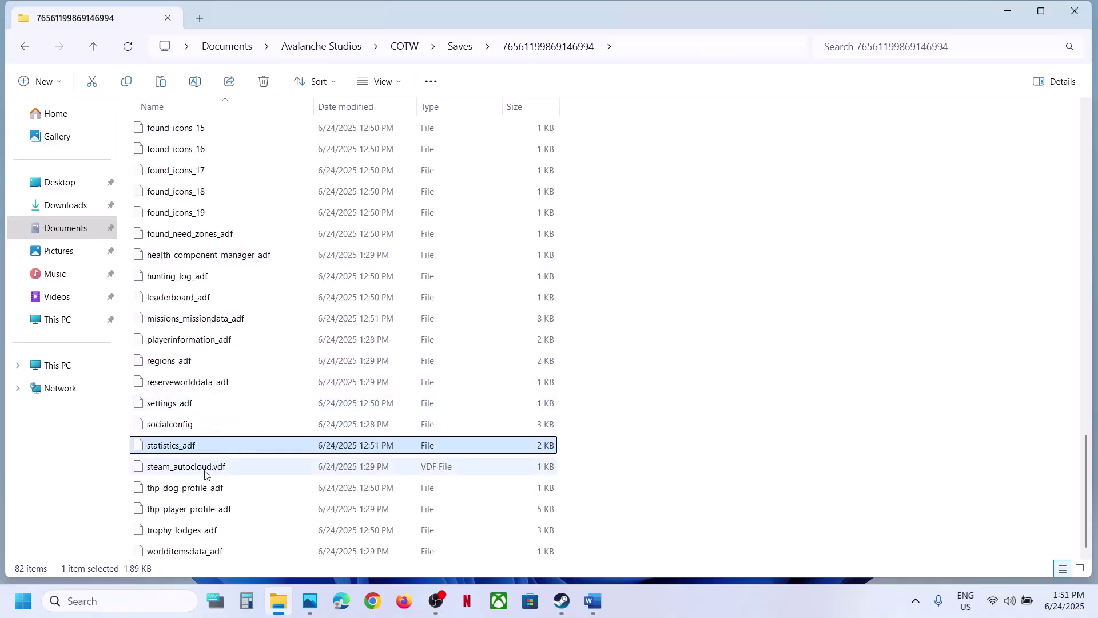
click(204, 470)
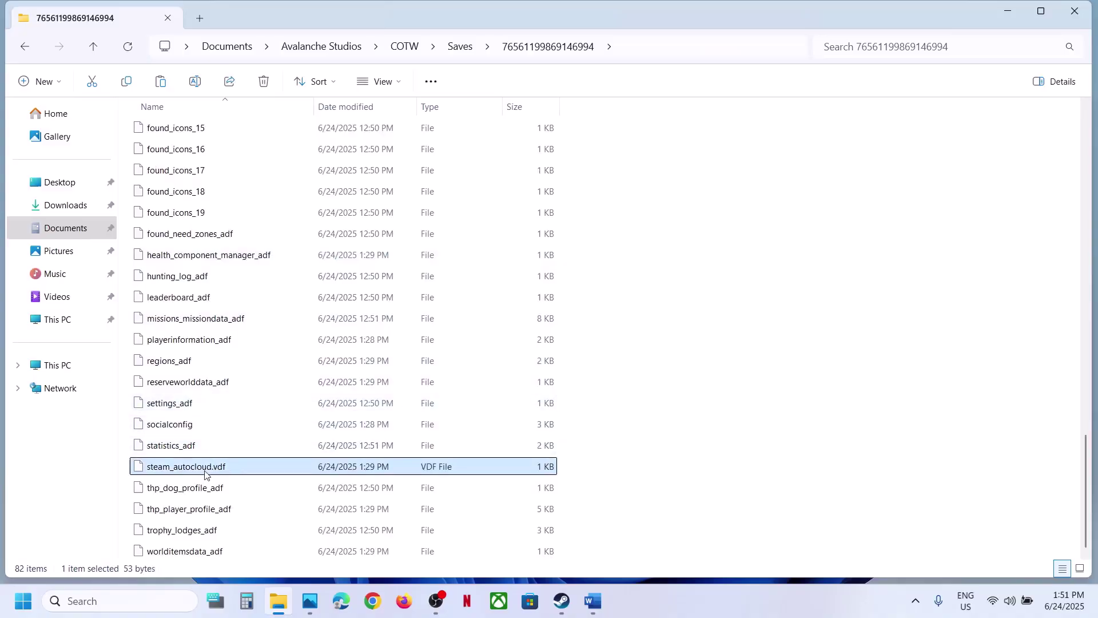
click(593, 603)
click(593, 604)
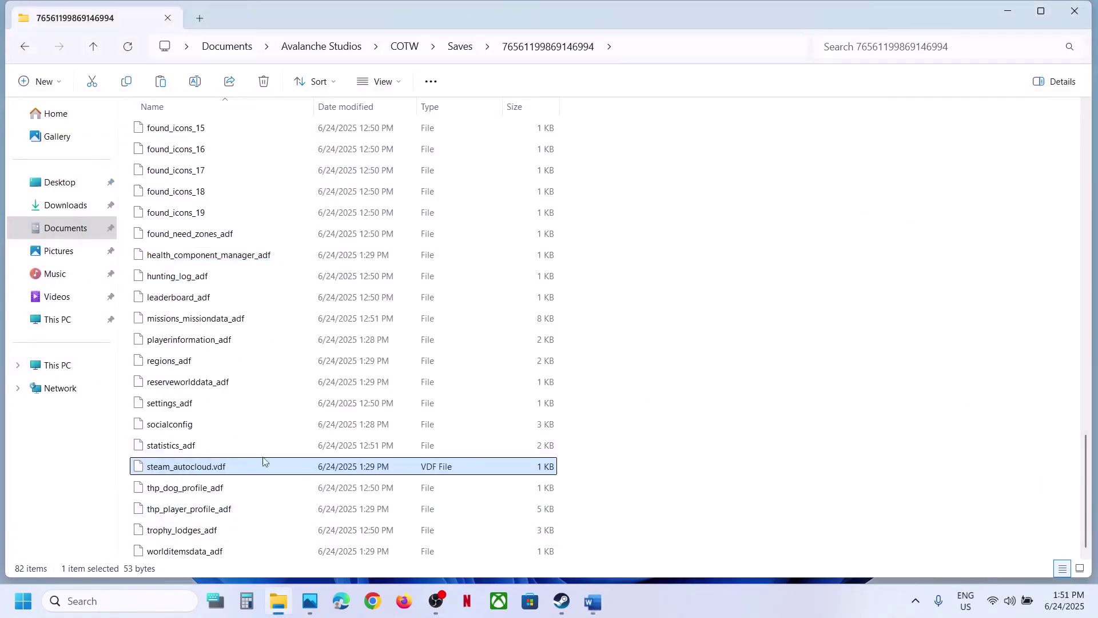
Copy steam_autocloud.vdf to the desktop beside the reserveworlddata_adf backup, then bring up the original's Delete option in the save folder
right_click(208, 471)
click(278, 484)
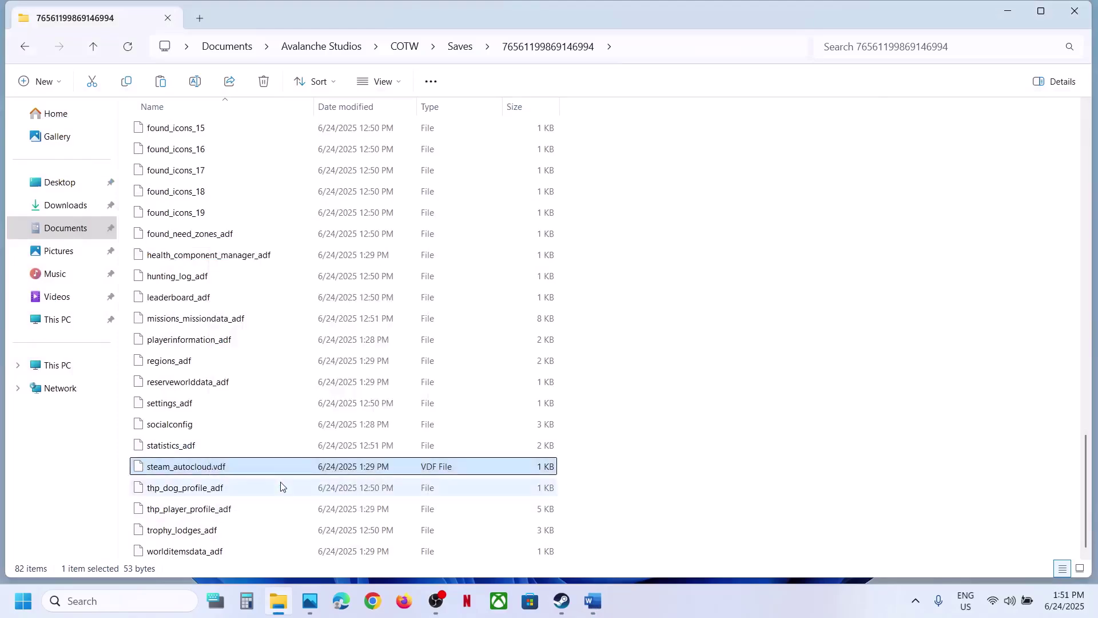
key(super+d)
key(ctrl+v)
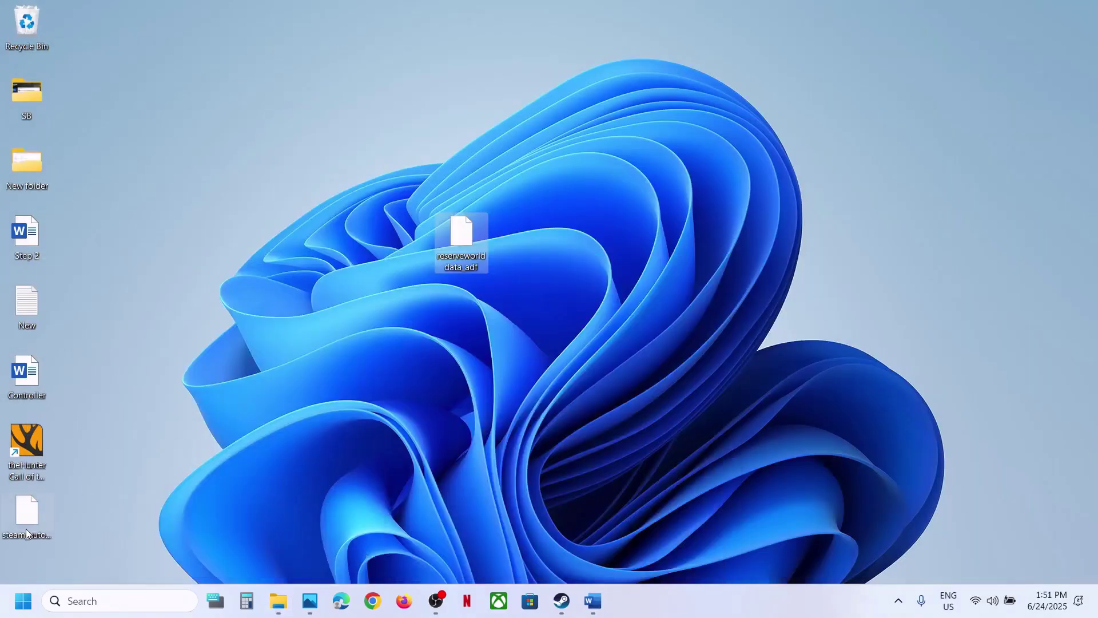
drag(26, 530, 467, 318)
drag(507, 256, 508, 257)
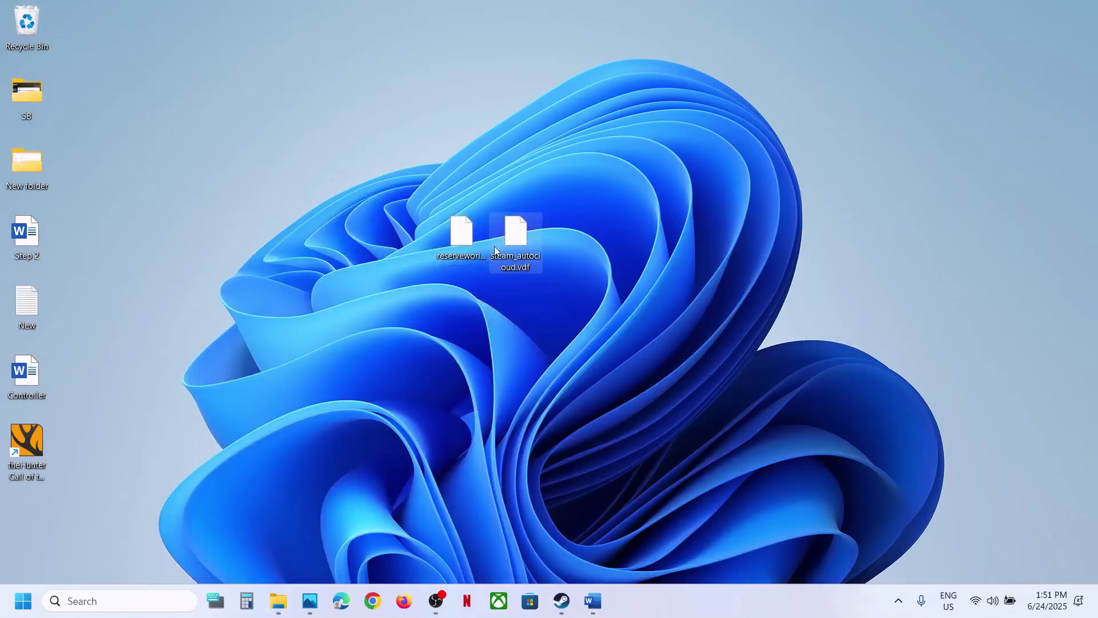
click(279, 602)
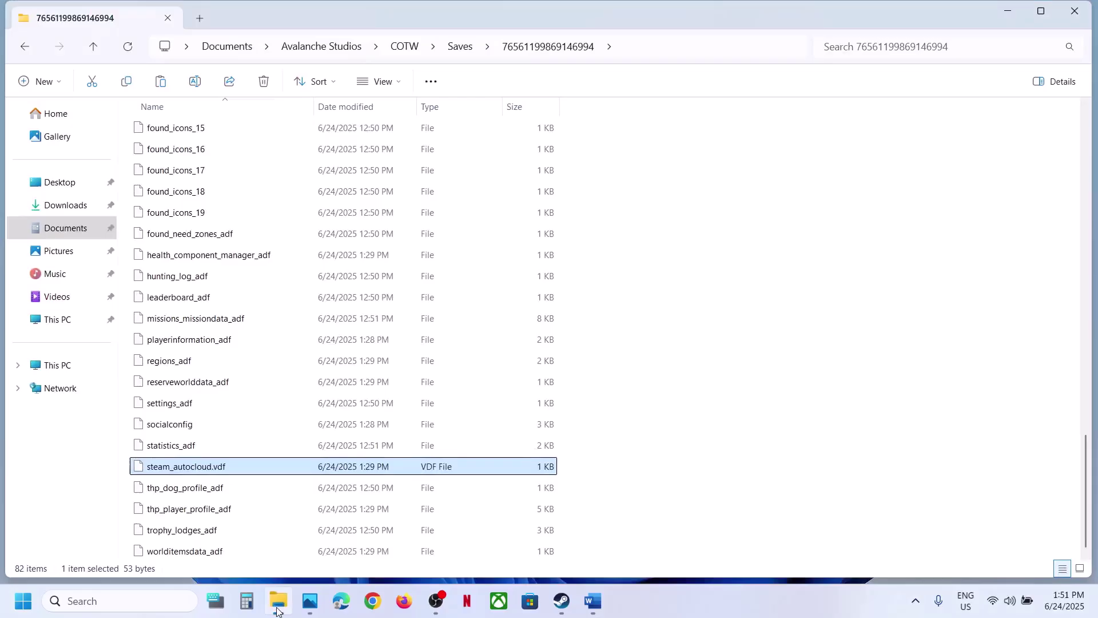
right_click(200, 469)
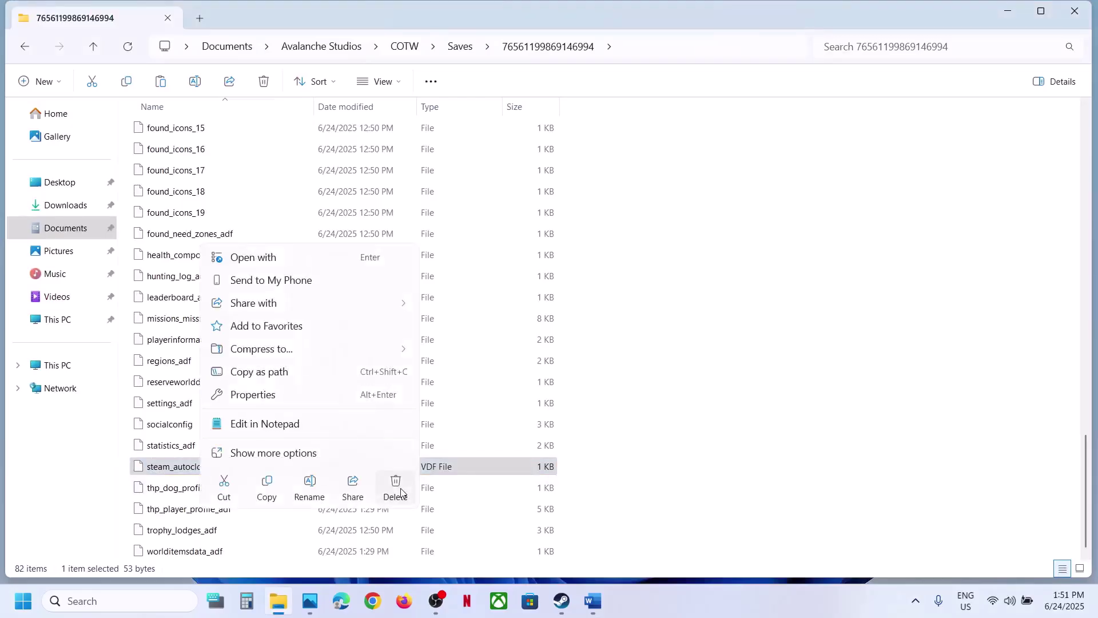
Highlight playerinformation_adf in Step 4 of the Word notes, then select that file in the save folder
click(593, 600)
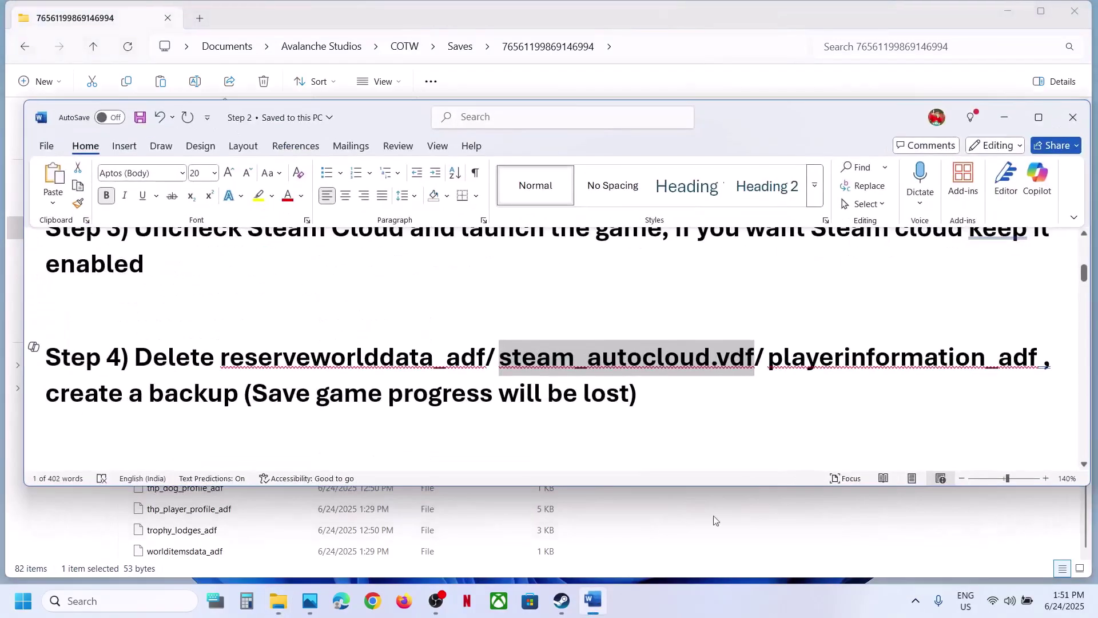
drag(769, 361, 999, 359)
click(269, 527)
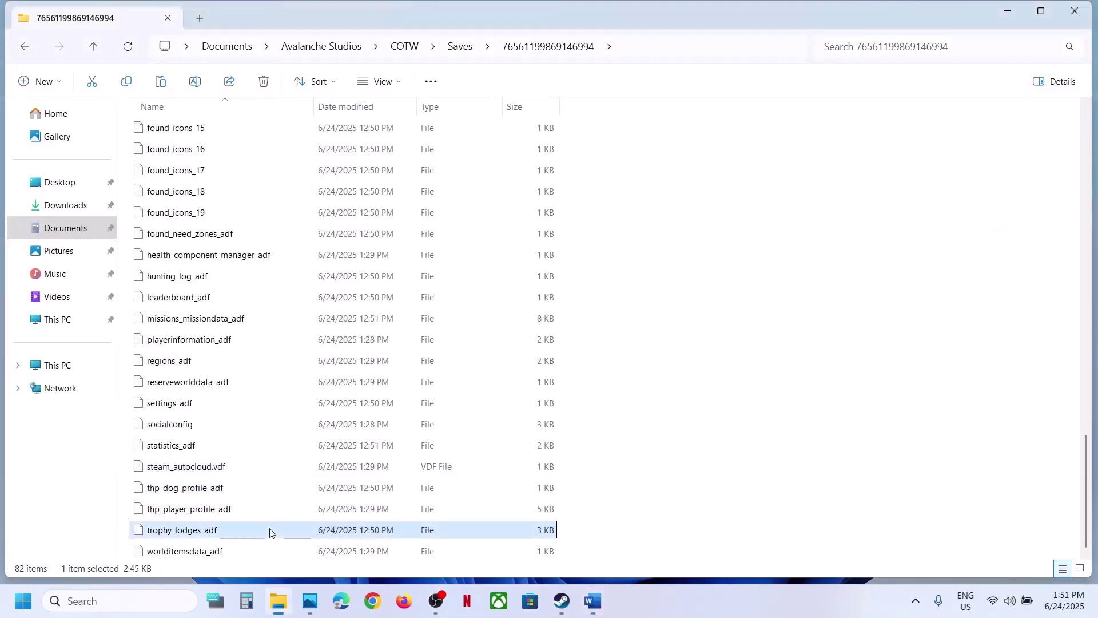
key(p)
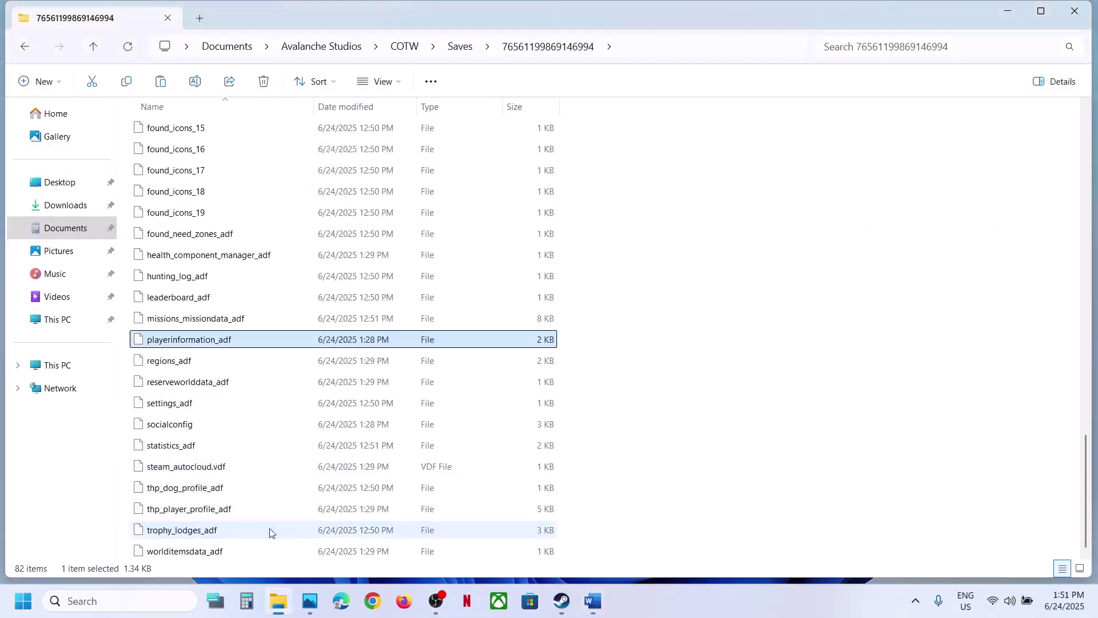
Back up playerinformation_adf by copying it from the save folder to the desktop
right_click(219, 346)
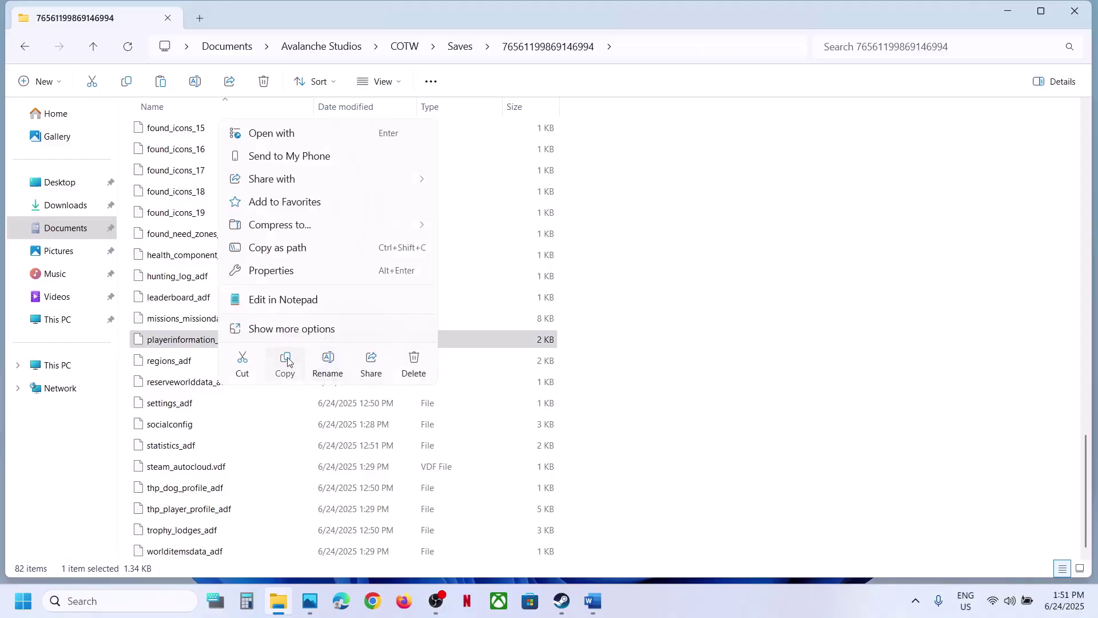
click(286, 359)
key(super+d)
click(582, 361)
key(ctrl+v)
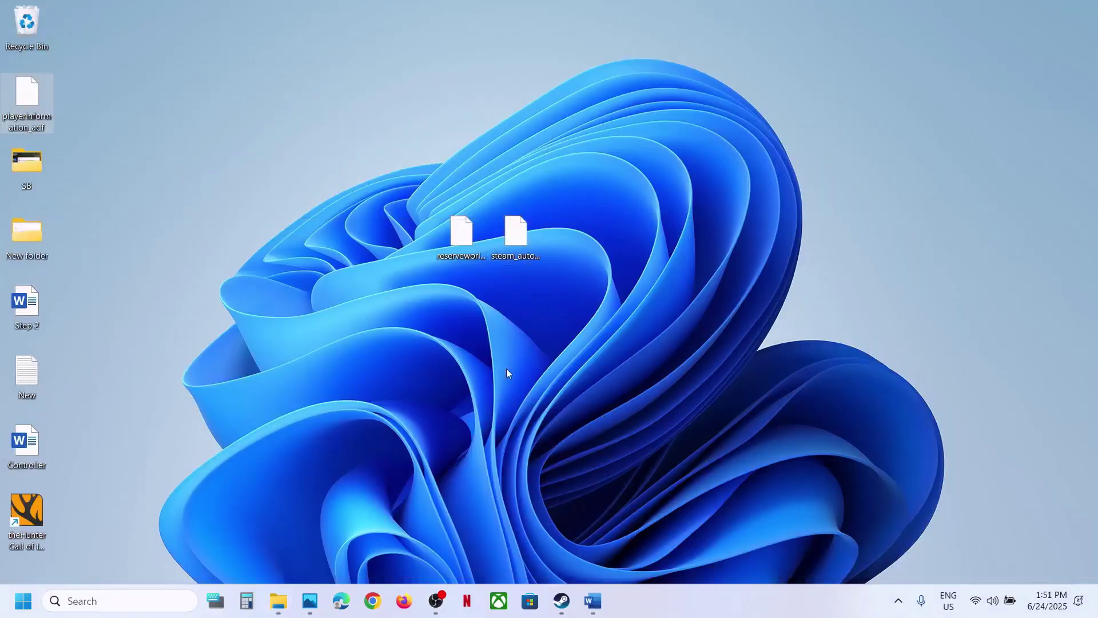
Move the playerinformation_adf copy beside the other desktop backups, then bring up the original's Delete option in the save folder
drag(39, 95, 575, 235)
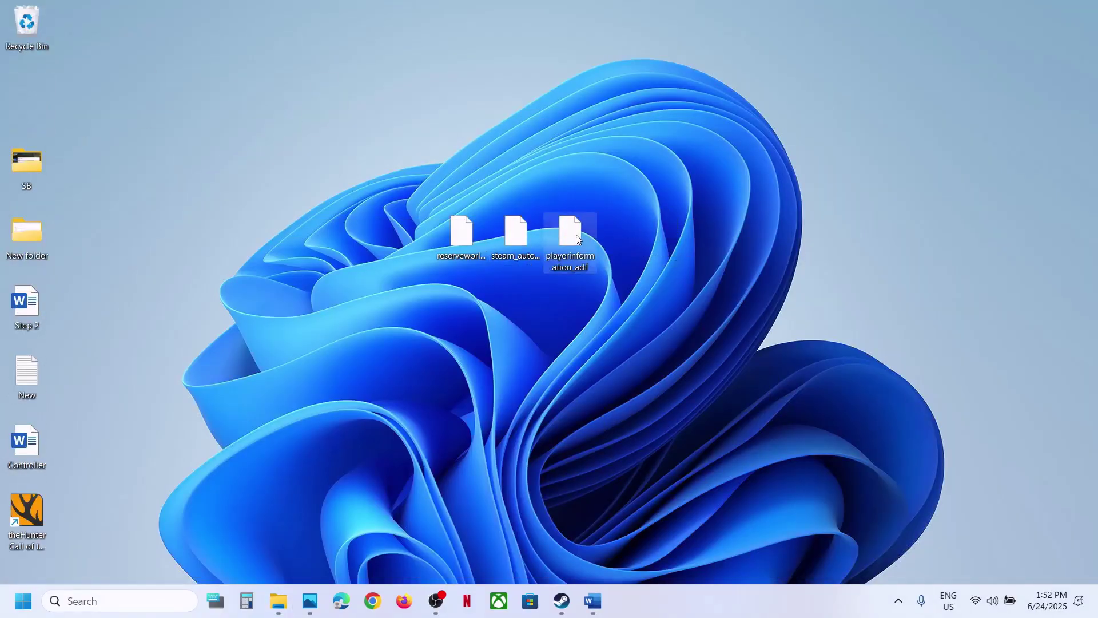
click(278, 600)
right_click(329, 340)
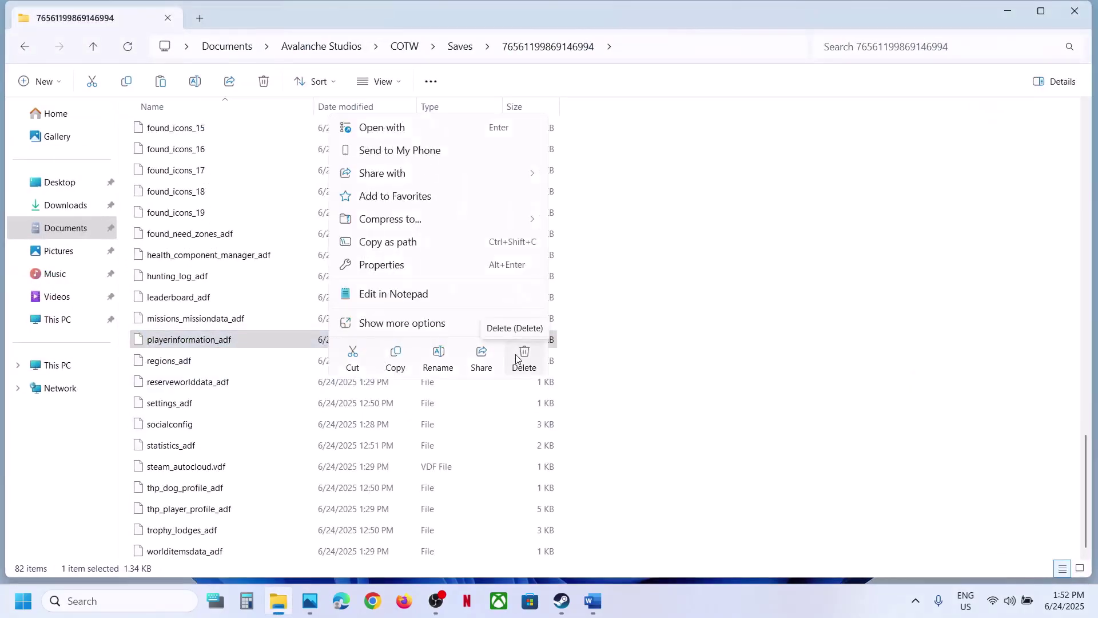
Switch to Steam and show the library page of theHunter: Call of the Wild
click(563, 600)
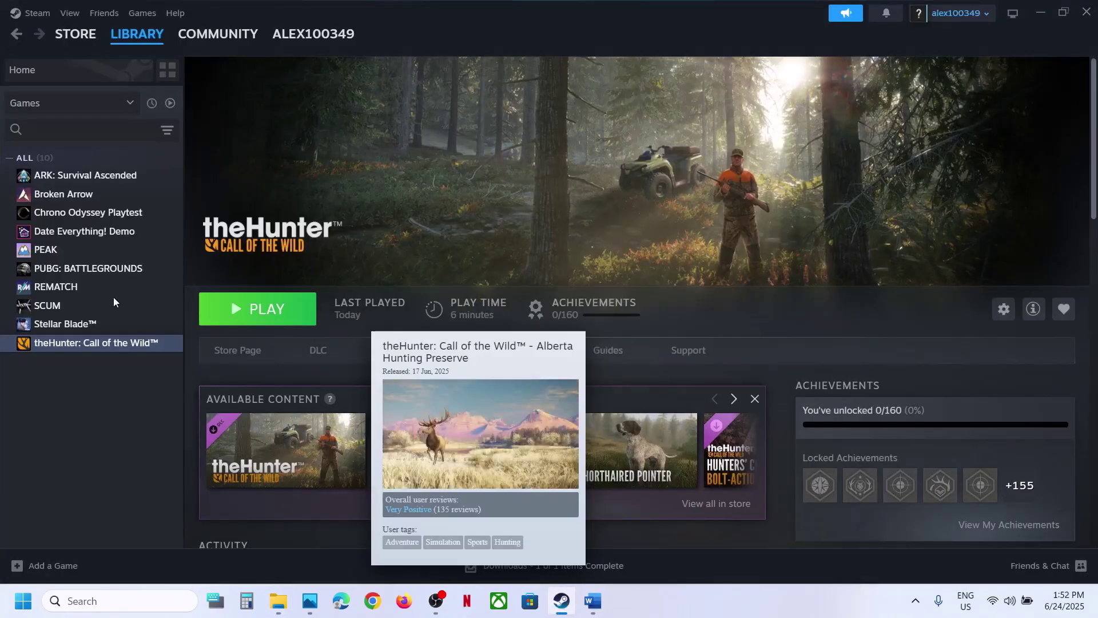
click(91, 325)
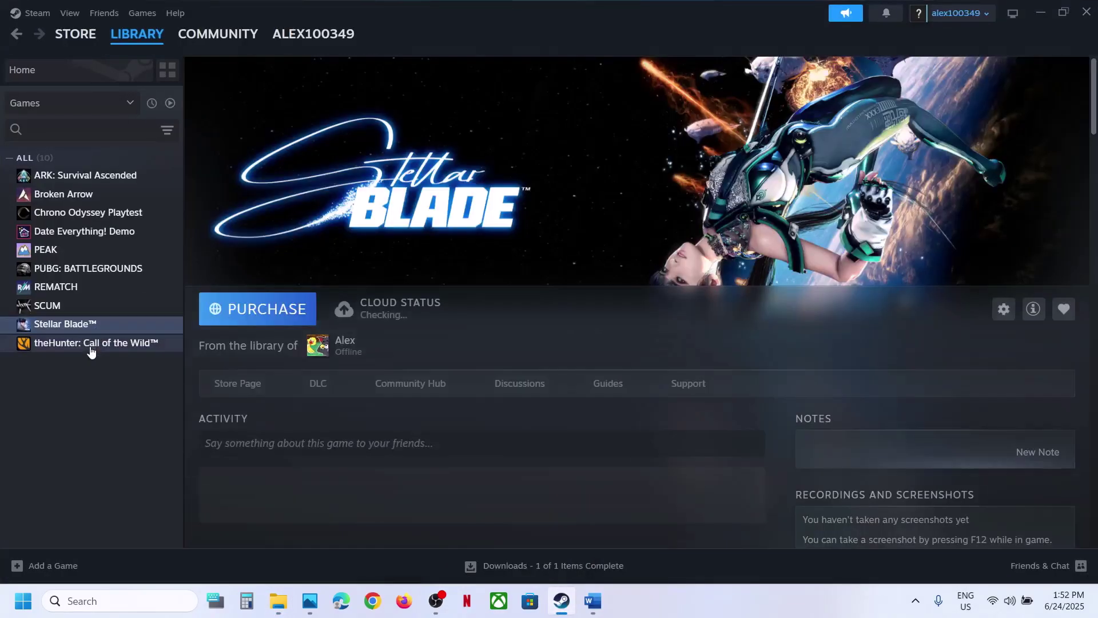
click(91, 343)
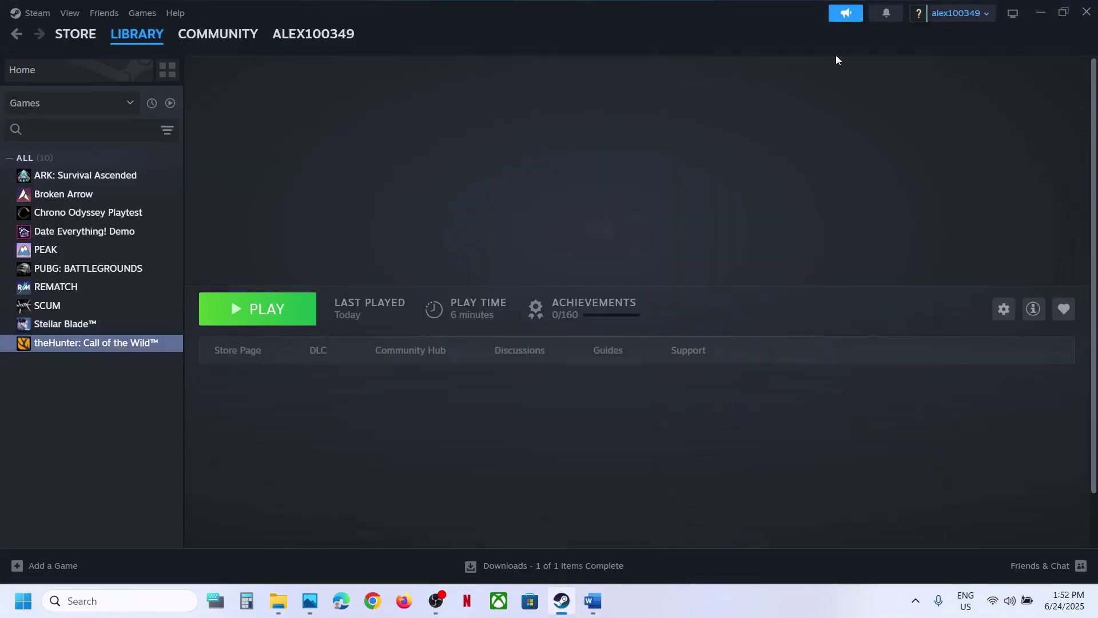
click(1033, 13)
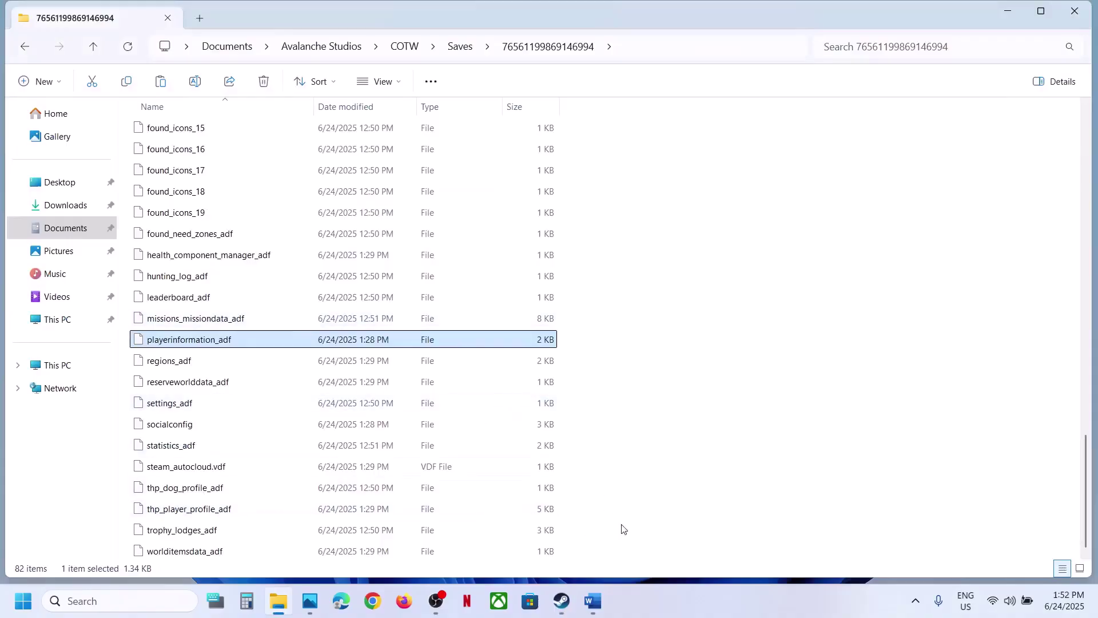
click(566, 603)
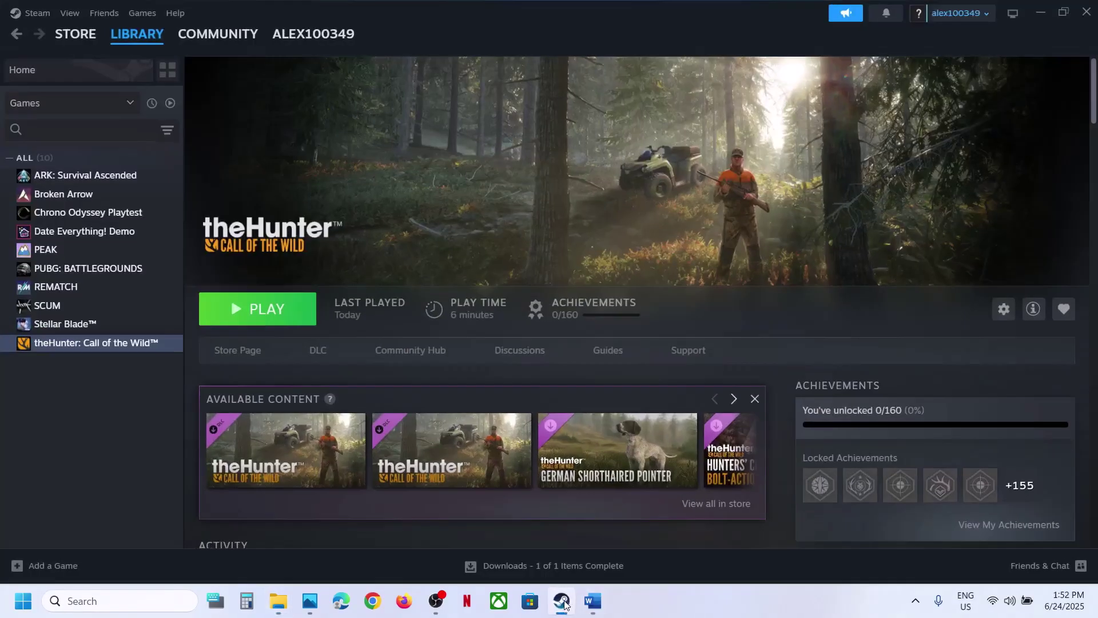
Switch to the Word notes and highlight Step 5's instructions on unplugging the controller and launching the game, then clear the selection
click(593, 600)
scroll(406, 377, down, 2)
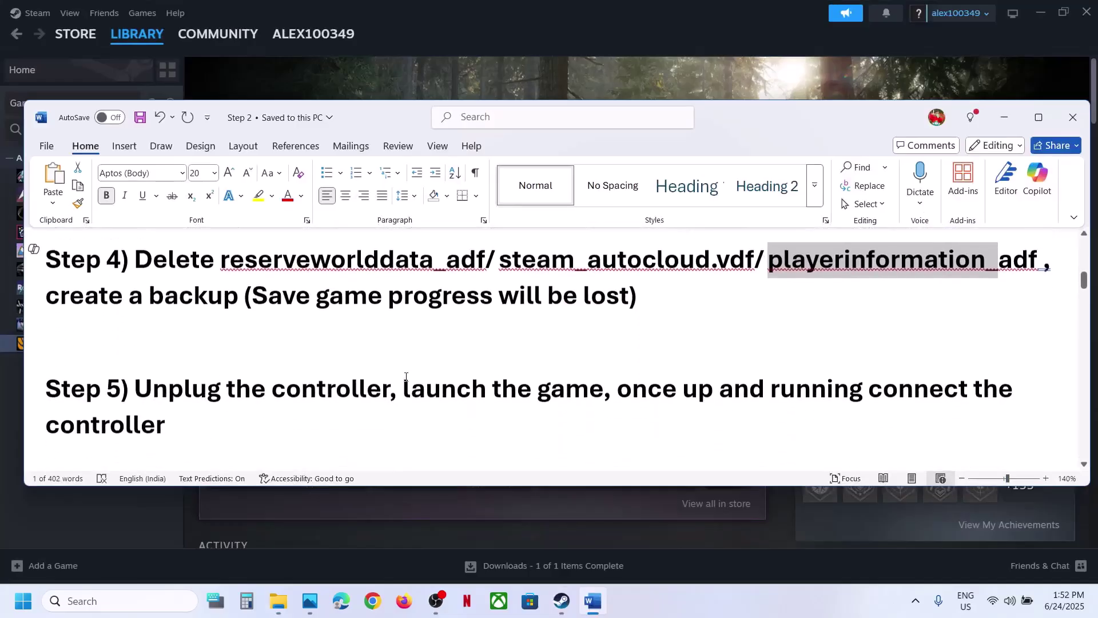
drag(147, 375, 389, 365)
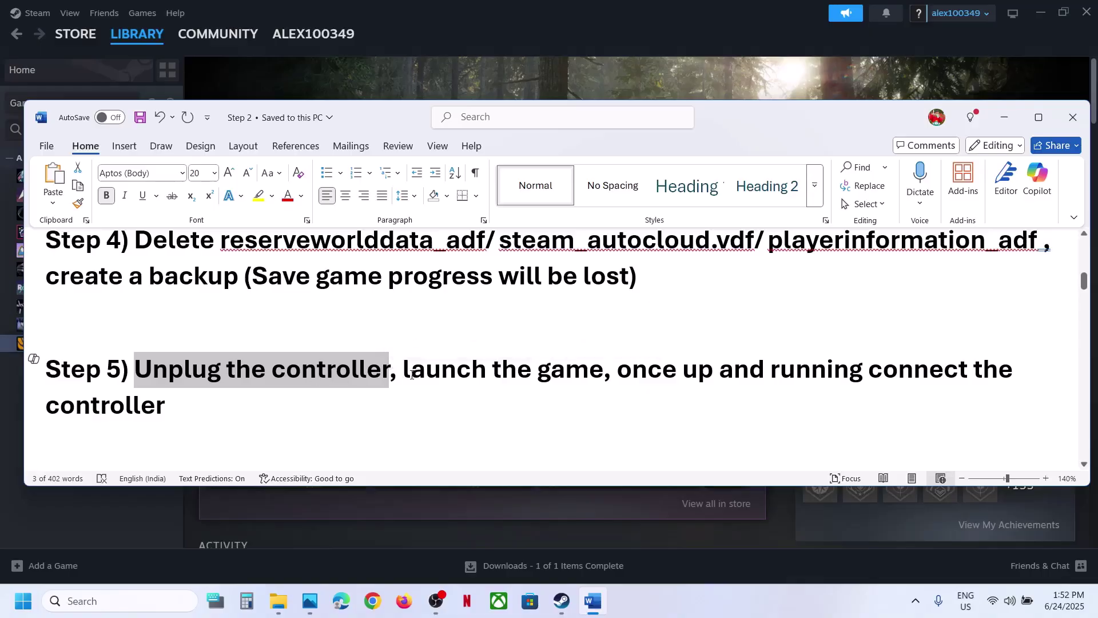
drag(406, 372, 741, 404)
click(309, 419)
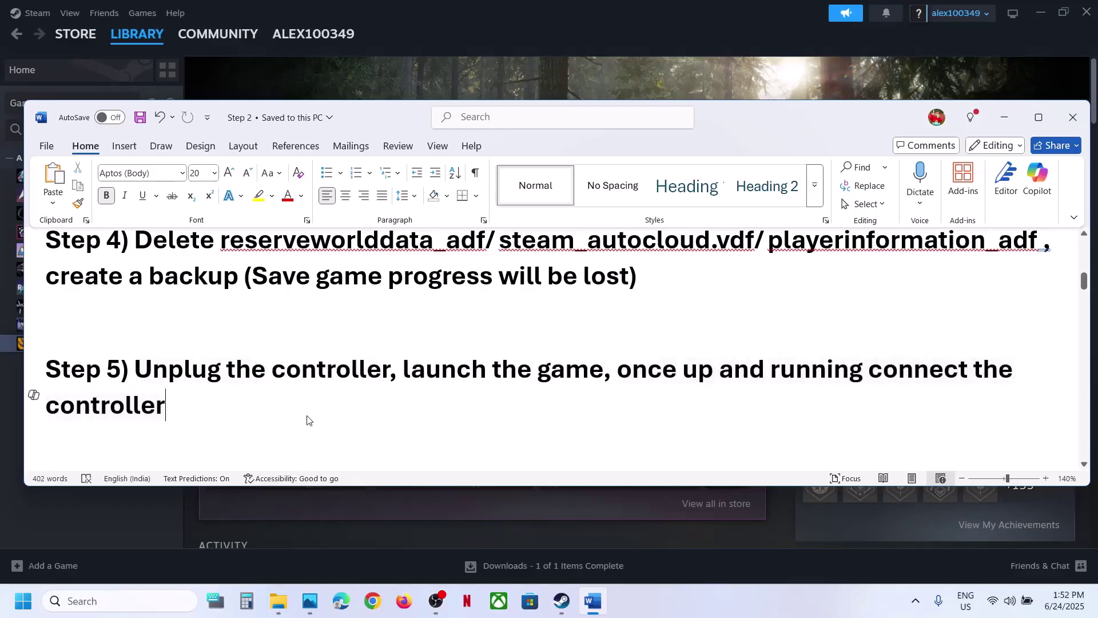
Bring up Step 6 in the Word notes, then open Documents\Avalanche Studios in File Explorer
scroll(308, 416, down, 1)
scroll(308, 415, down, 4)
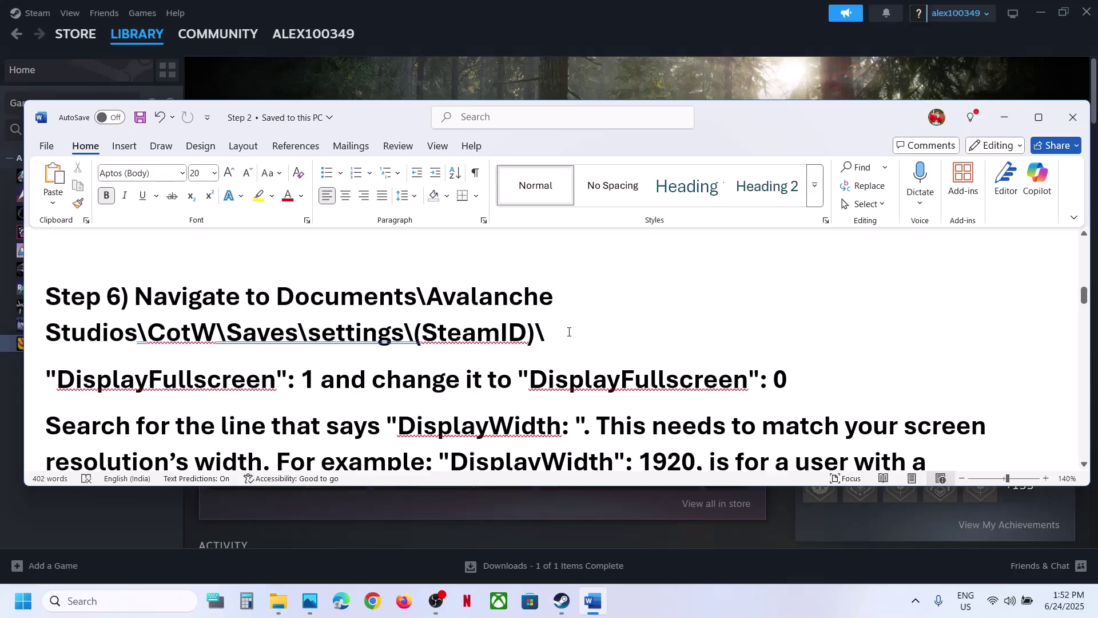
click(581, 73)
click(279, 601)
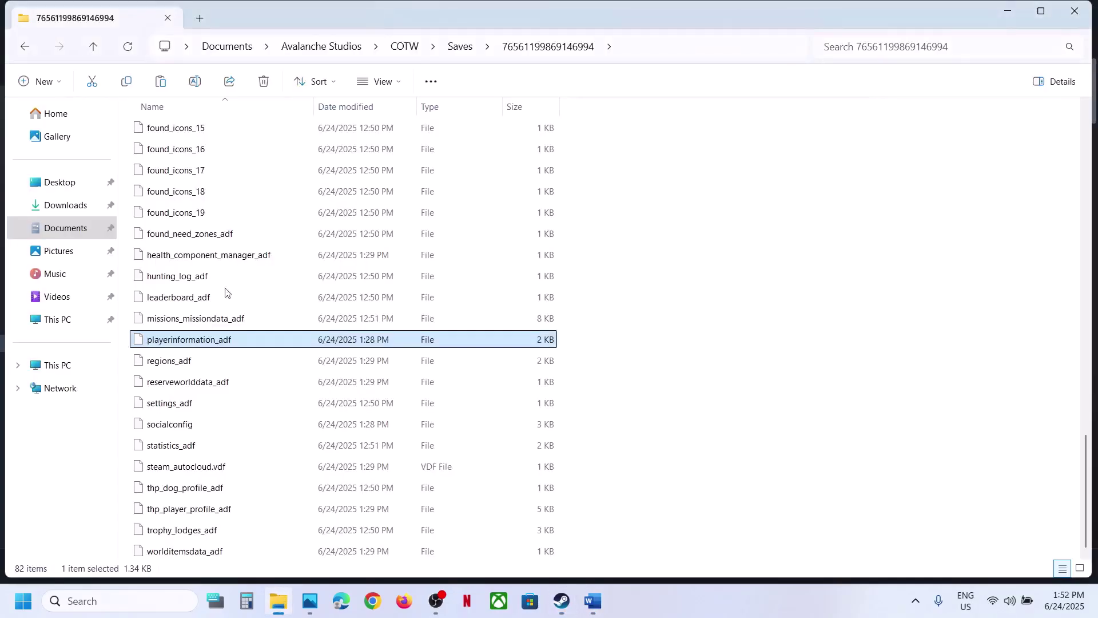
click(74, 235)
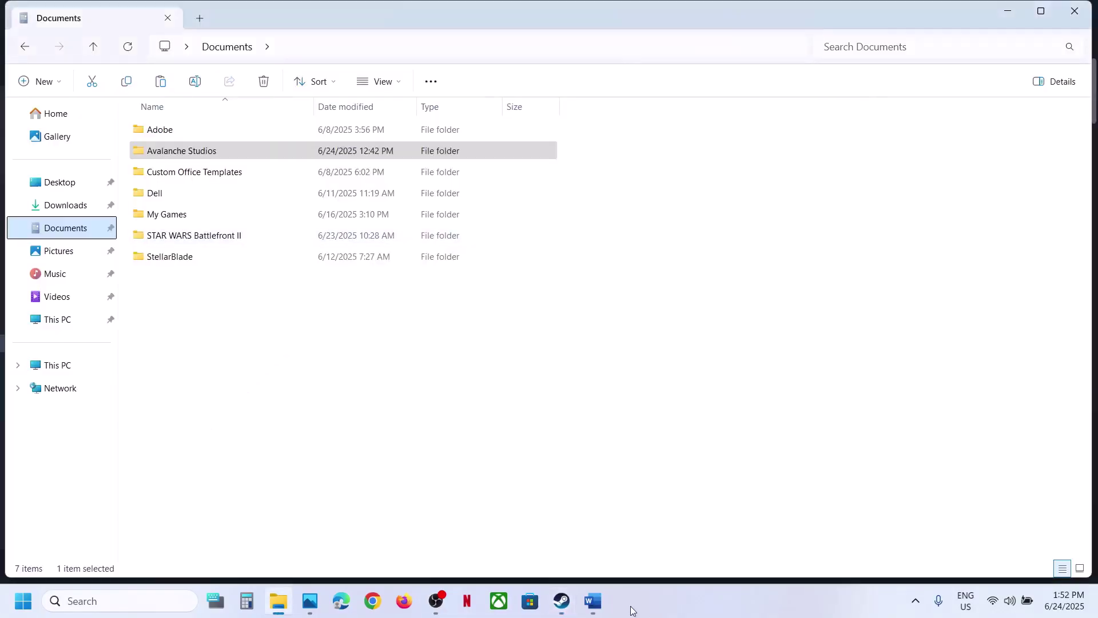
click(606, 606)
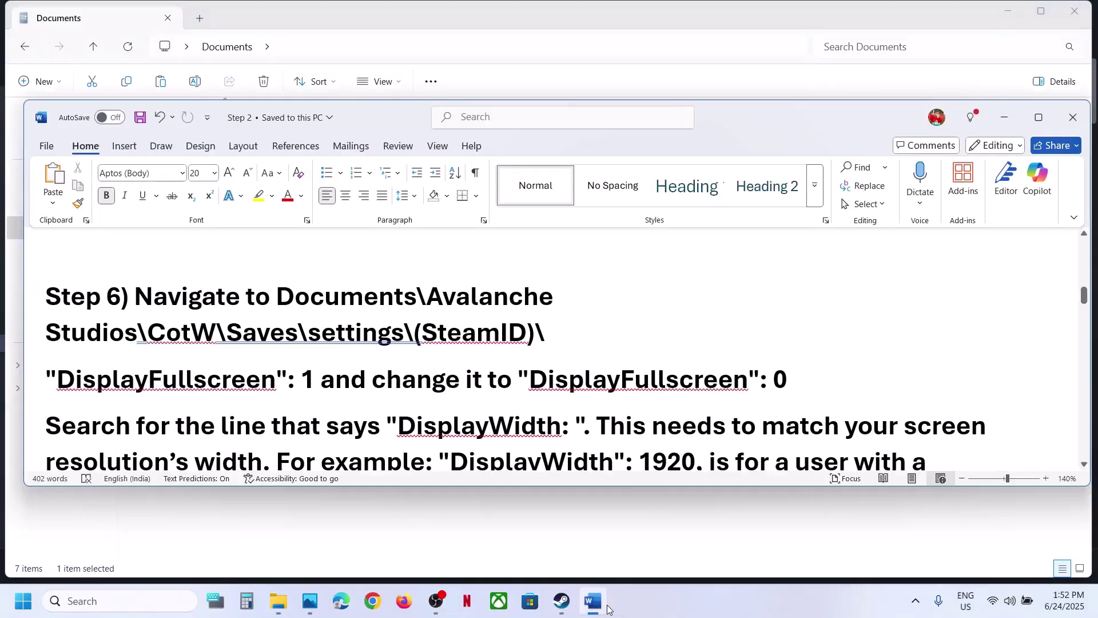
click(607, 609)
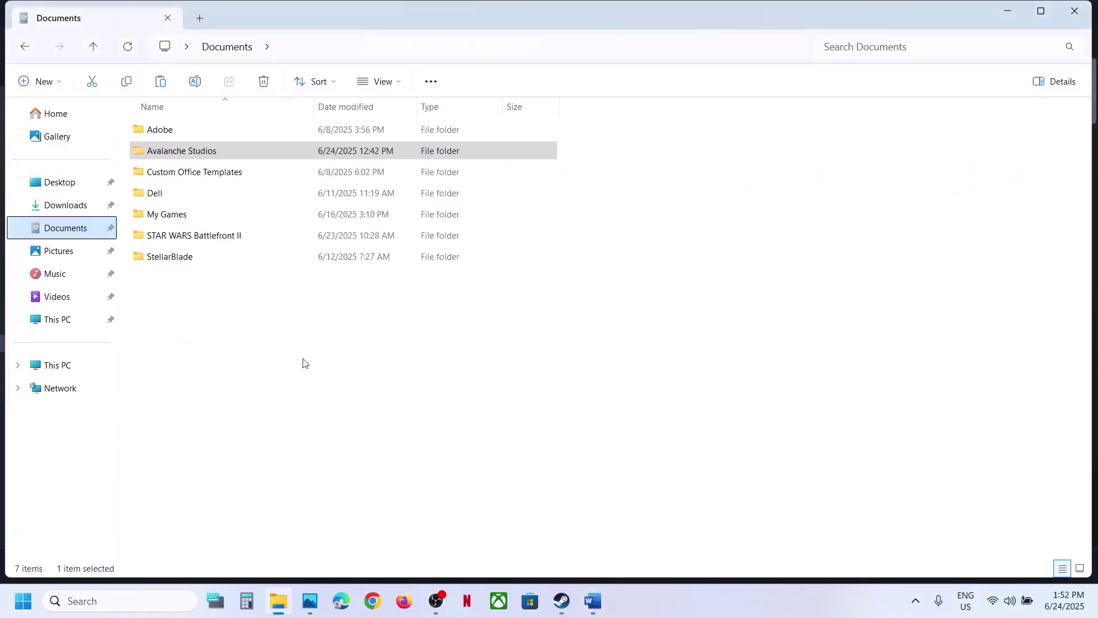
double_click(200, 150)
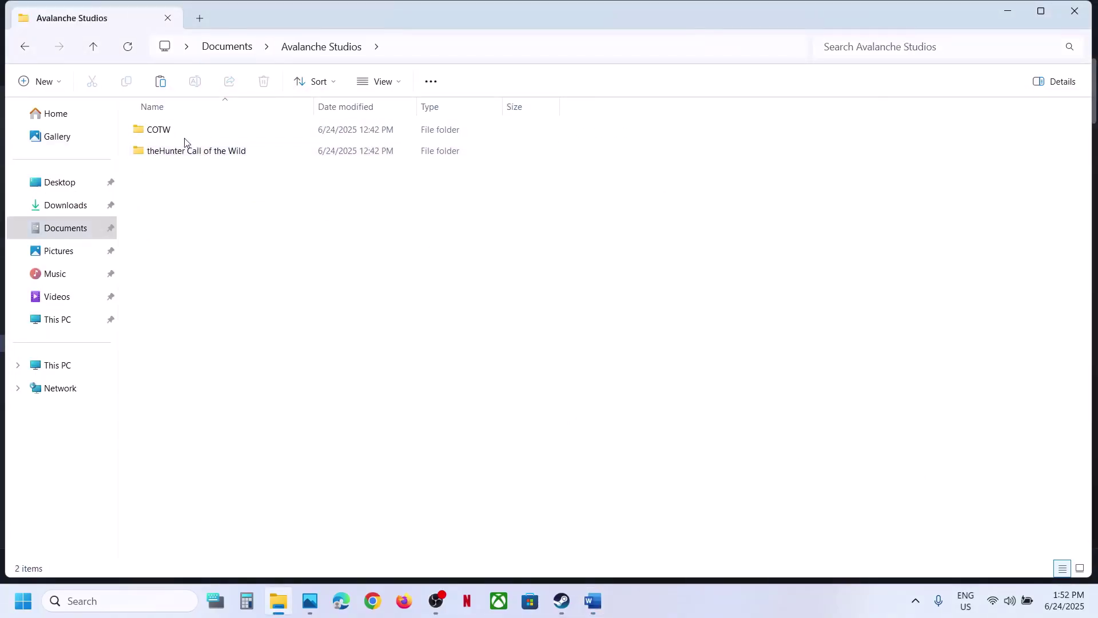
Follow the Step 6 path through COTW\Saves into the Steam ID folder and find the settings_adf file
key(alt+Tab)
key(alt+Tab)
double_click(179, 139)
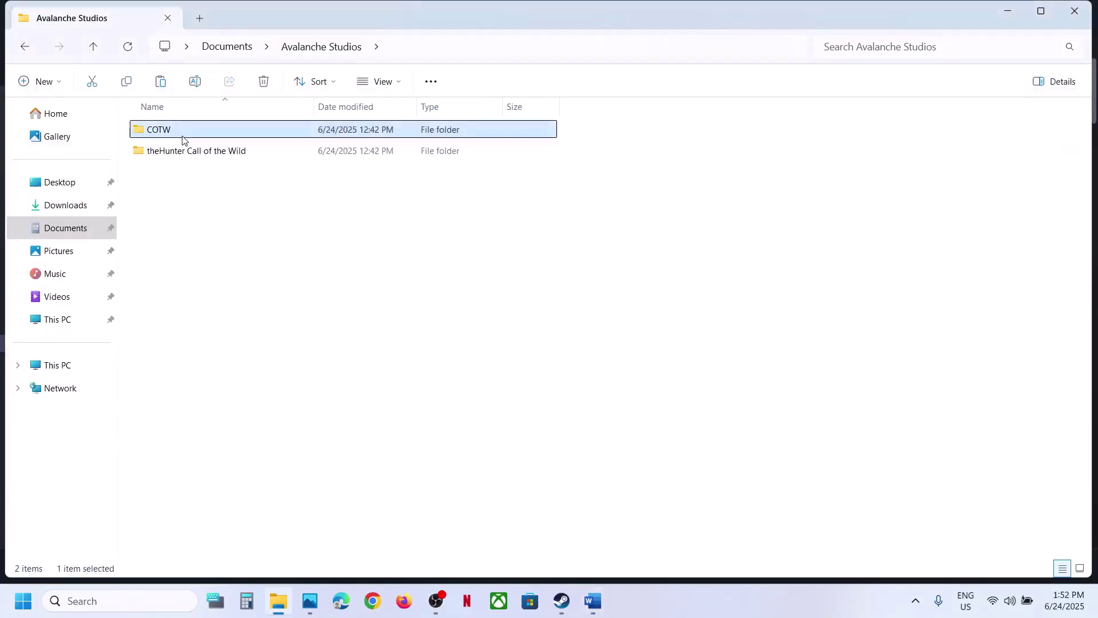
double_click(171, 139)
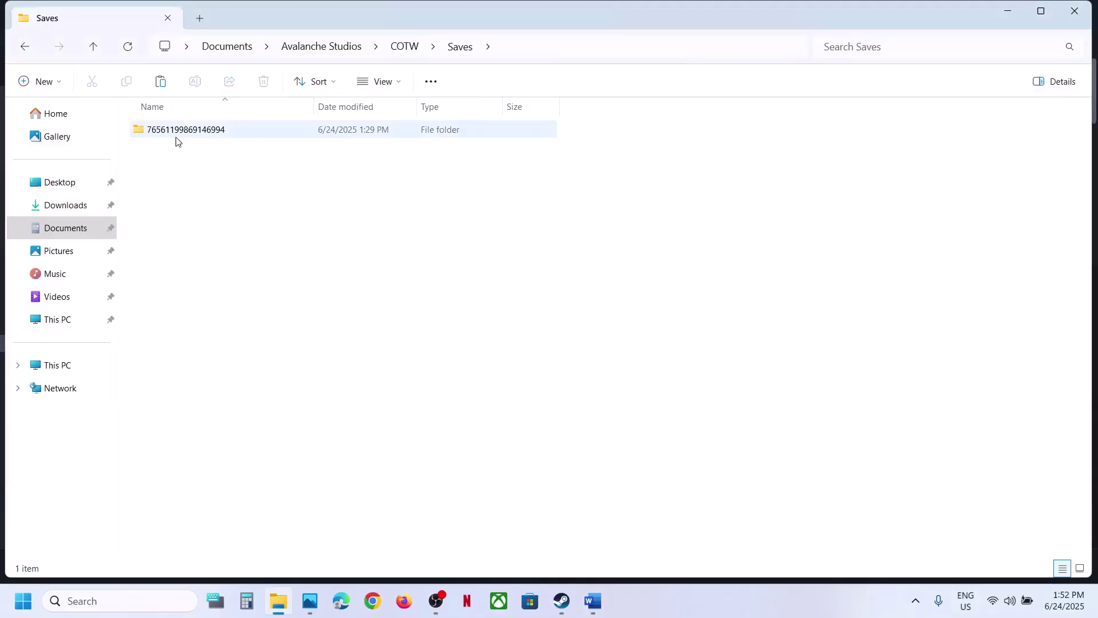
click(205, 136)
key(alt+Tab)
key(alt+Tab)
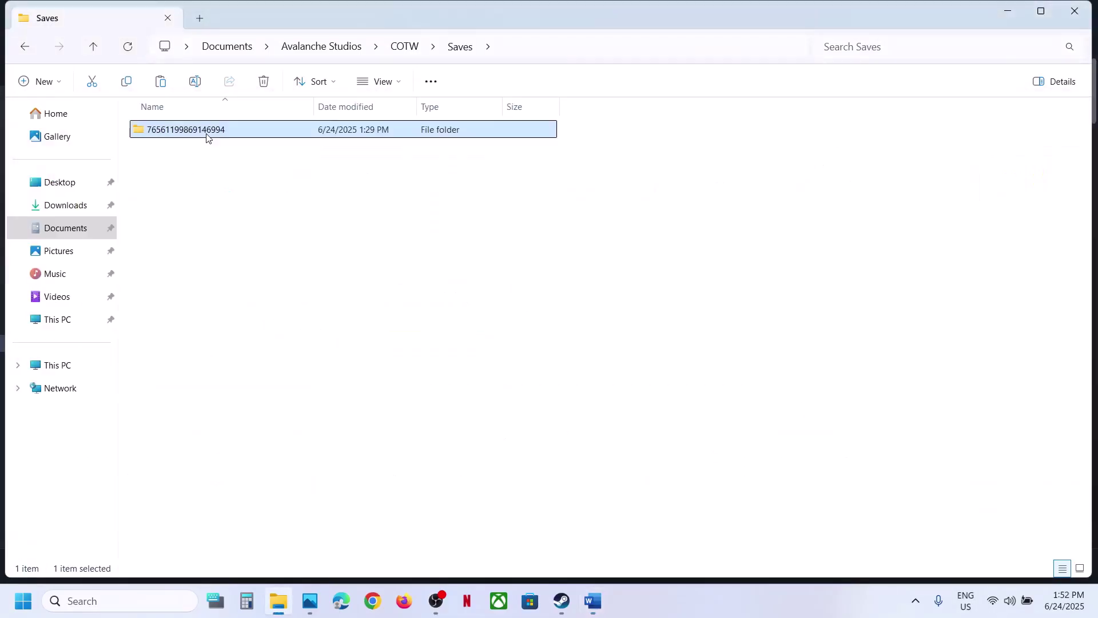
double_click(206, 136)
text(settings)
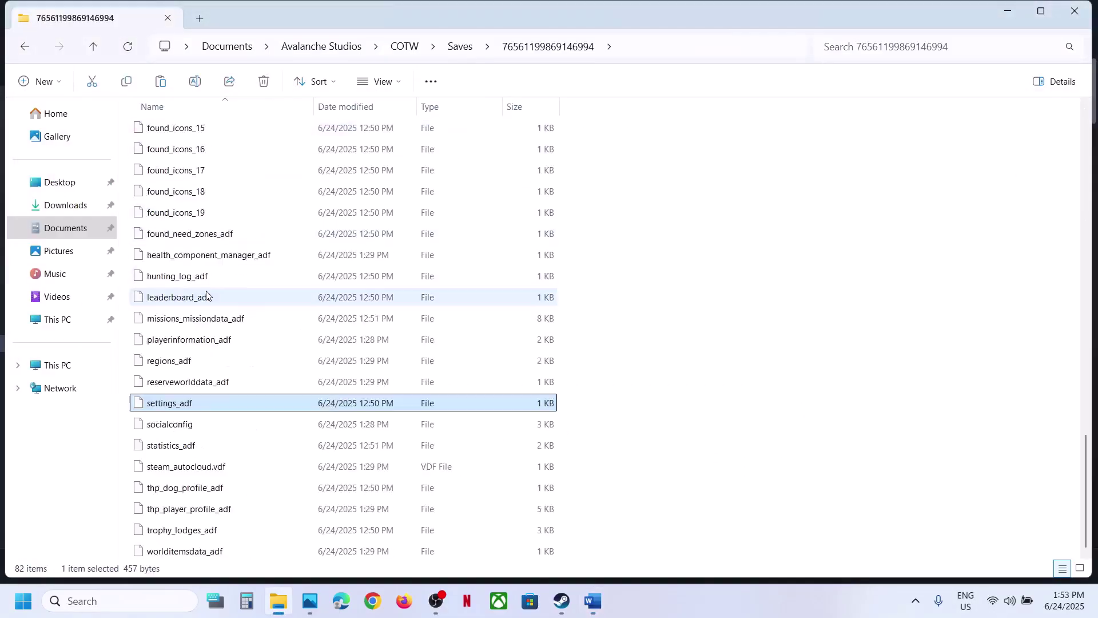
Compare the Step 6 path in the Word notes with the files near settings_adf, then reselect settings_adf
key(alt+Tab)
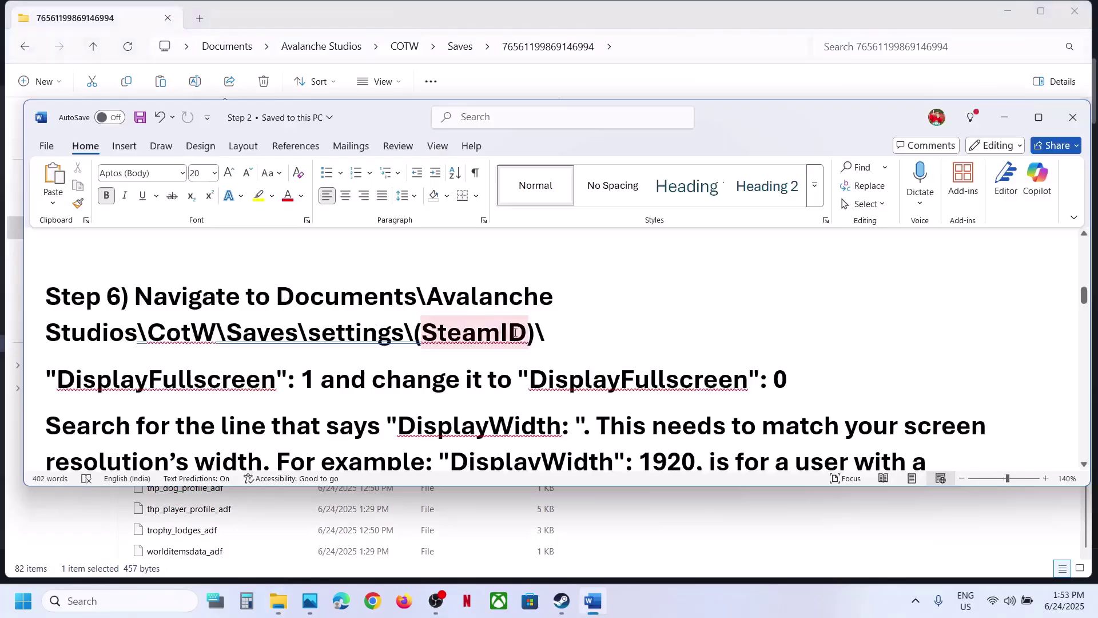
key(alt+Tab)
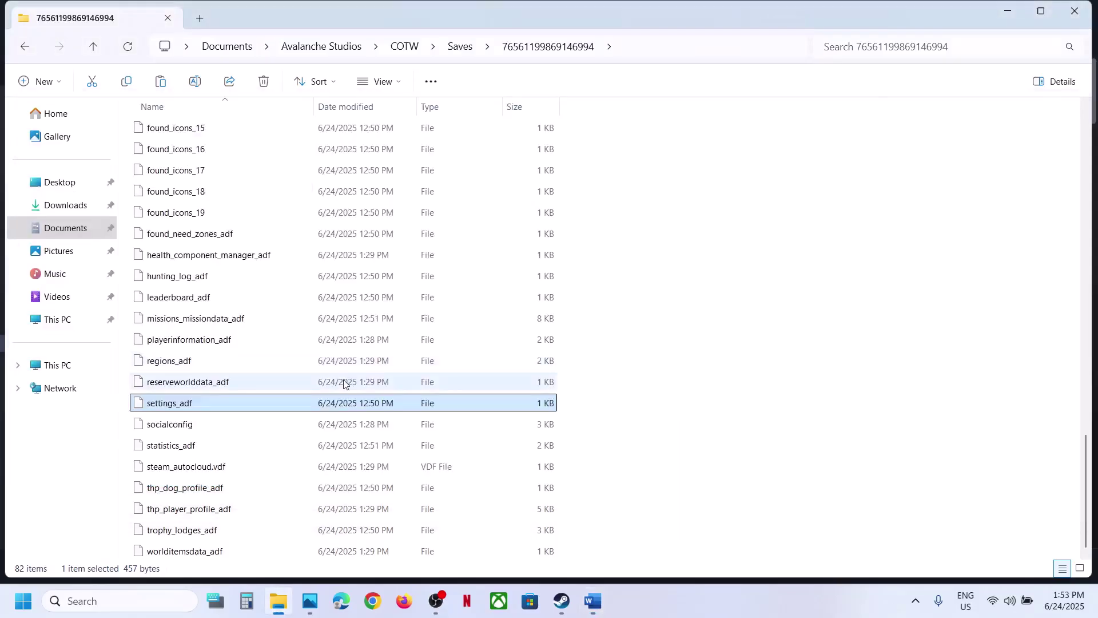
key(Down)
key(Down)
key(Down)
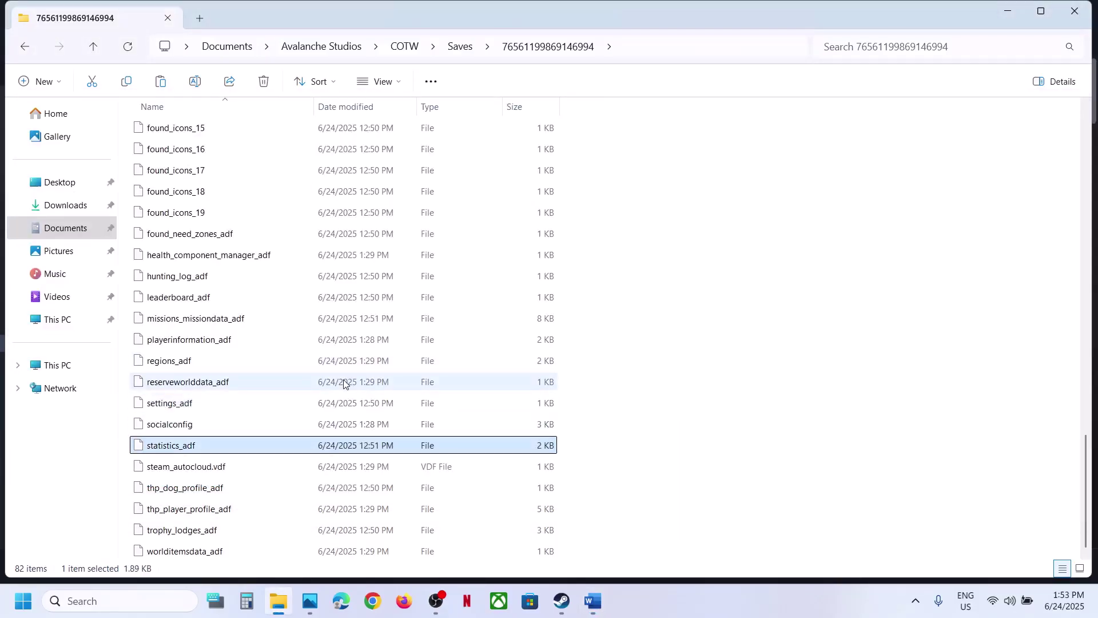
key(Home)
key(s)
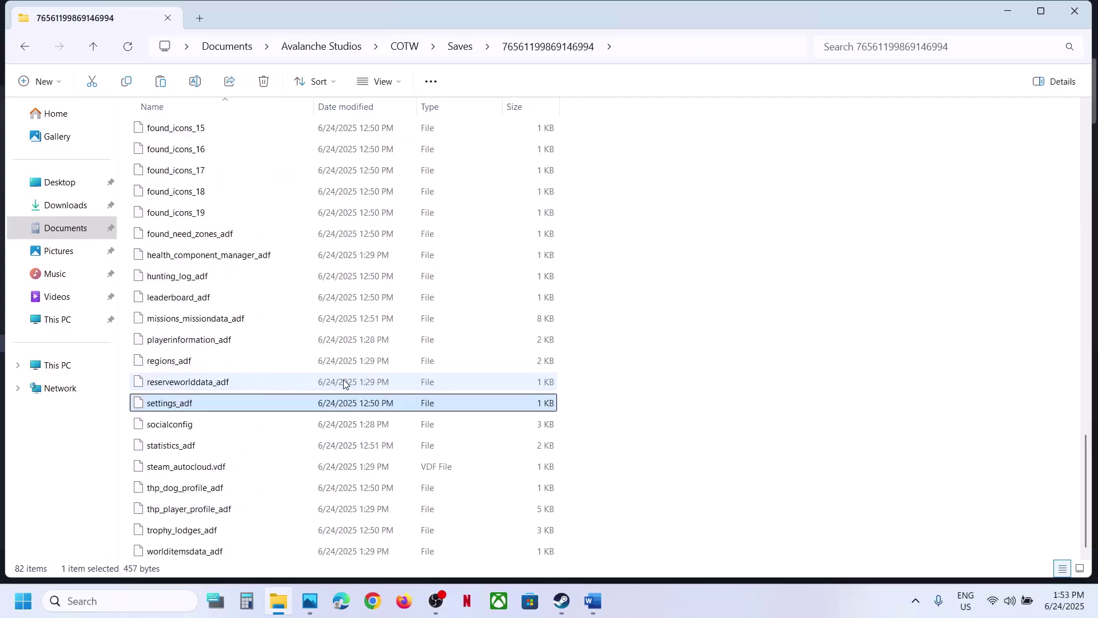
Open settings_adf in Notepad to examine its contents, then close it
right_click(223, 403)
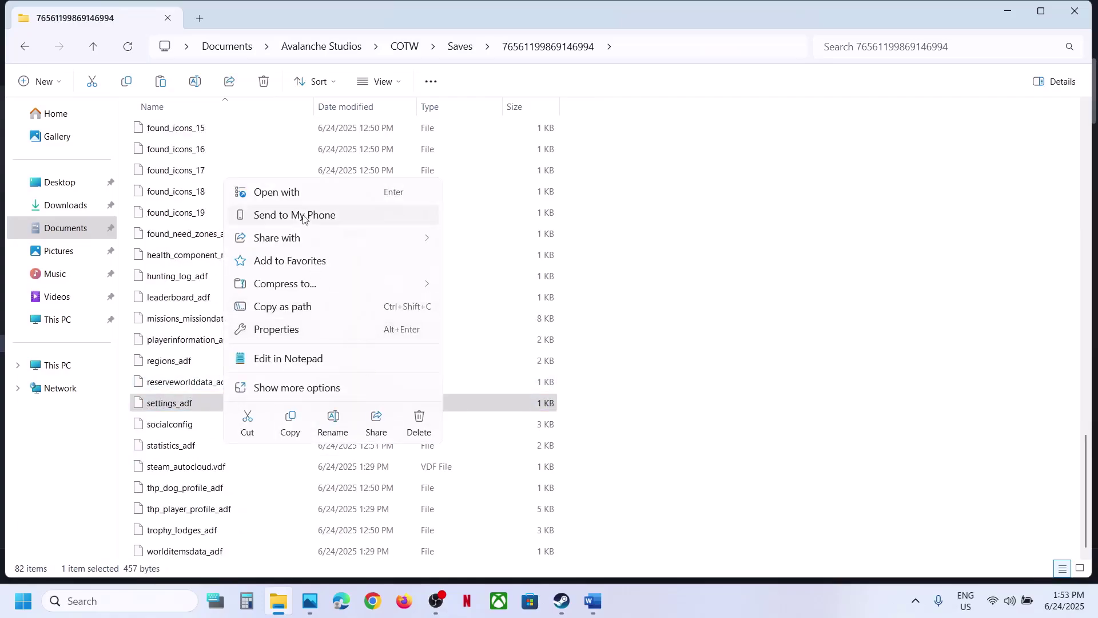
mouse_move(298, 229)
click(286, 192)
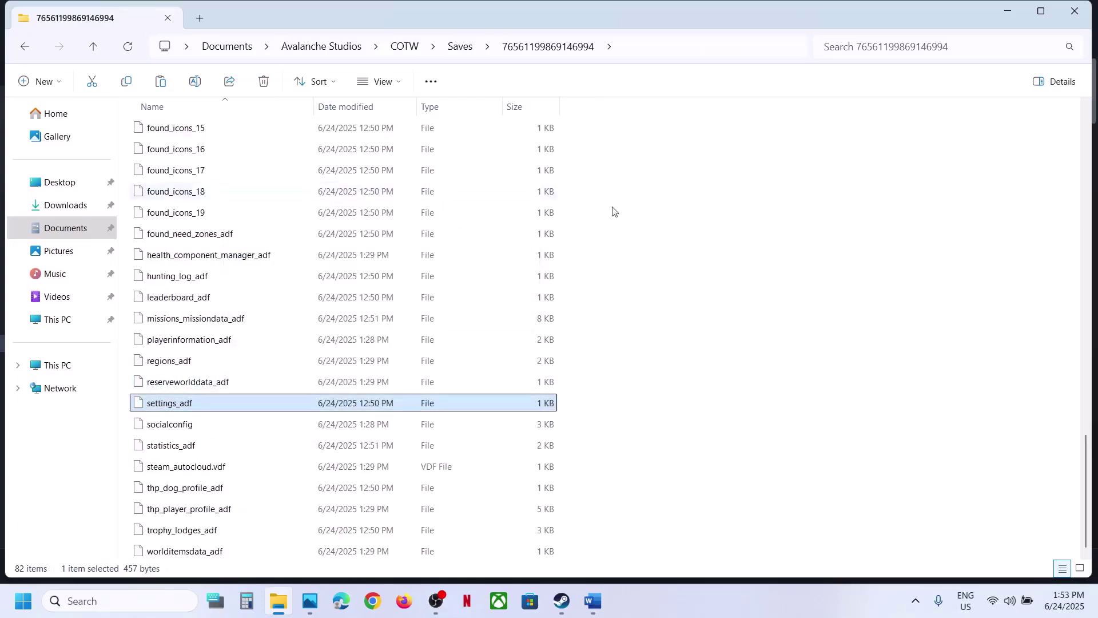
double_click(473, 279)
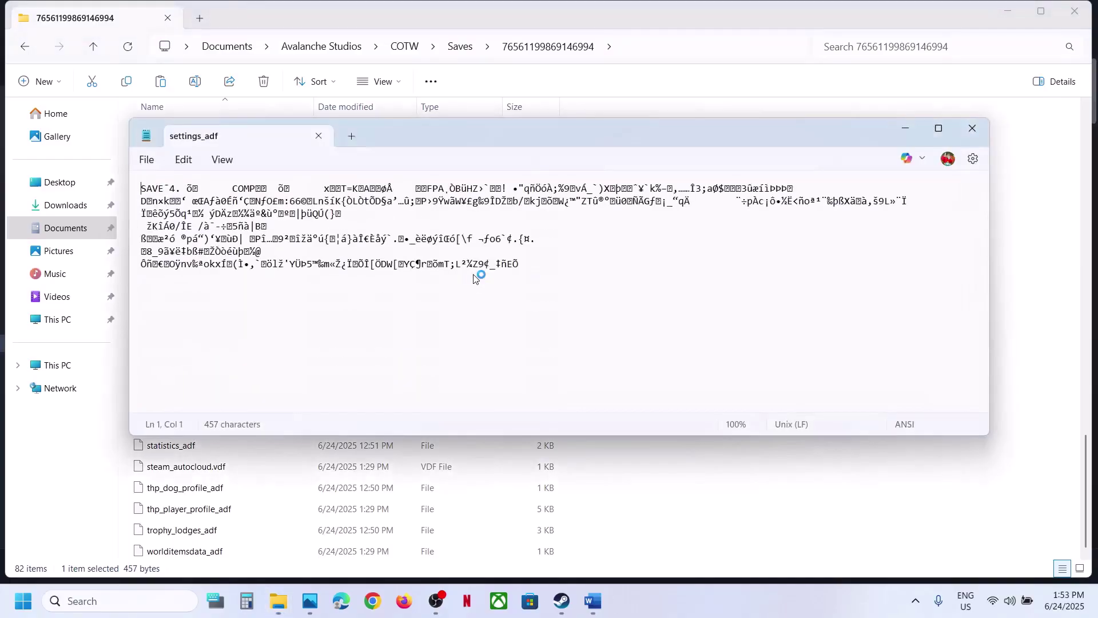
click(979, 141)
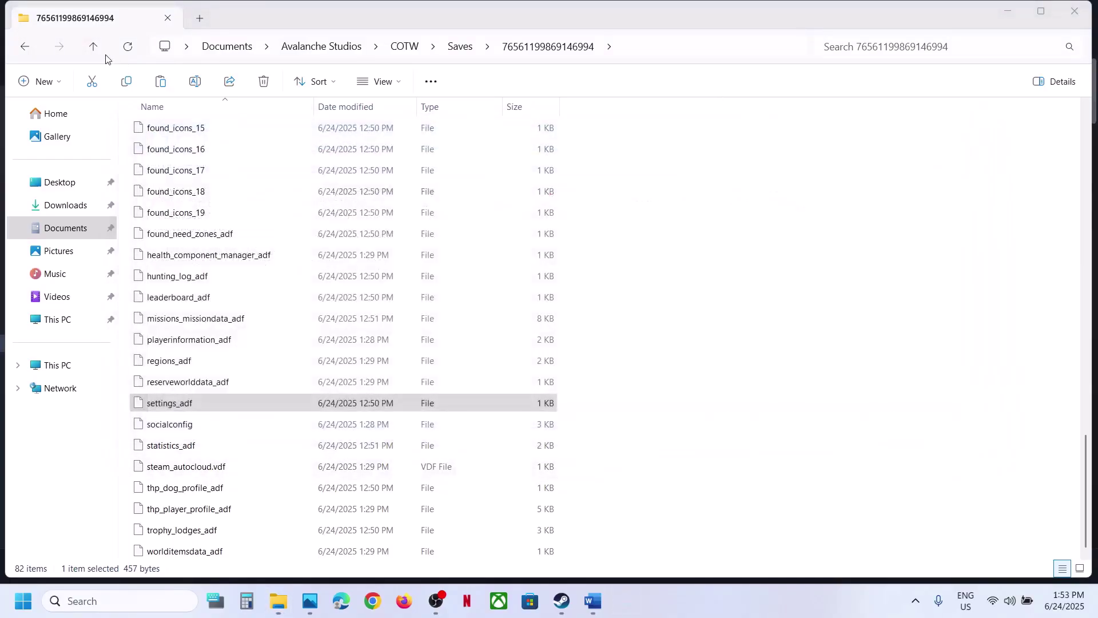
Return to the Avalanche Studios folder and open theHunter Call of the Wild\Saves
click(94, 53)
click(94, 53)
click(94, 53)
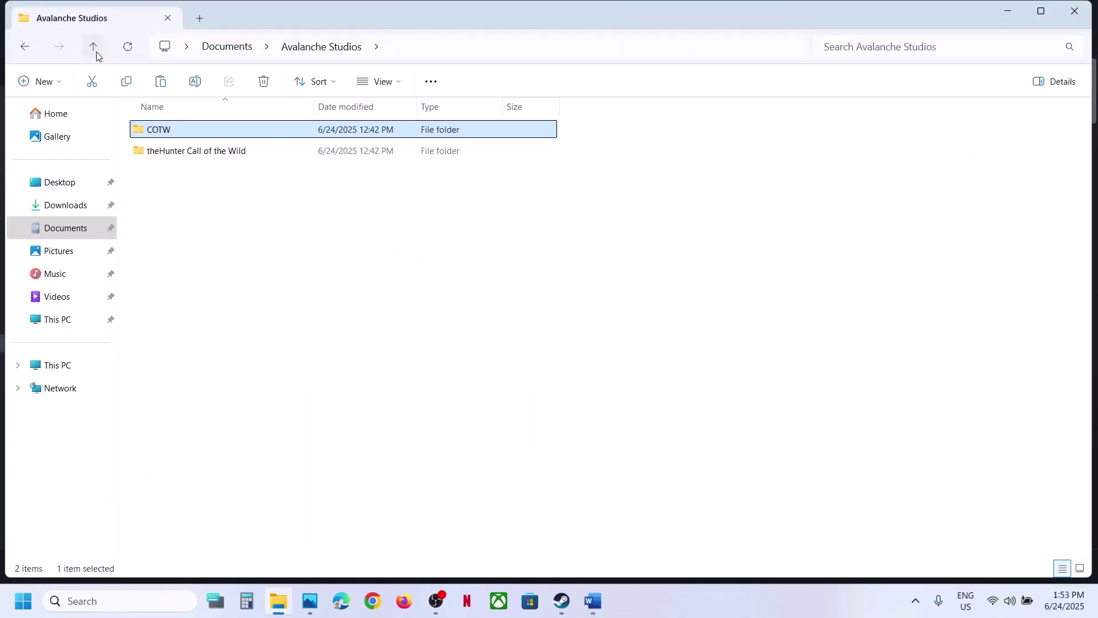
click(223, 152)
double_click(239, 152)
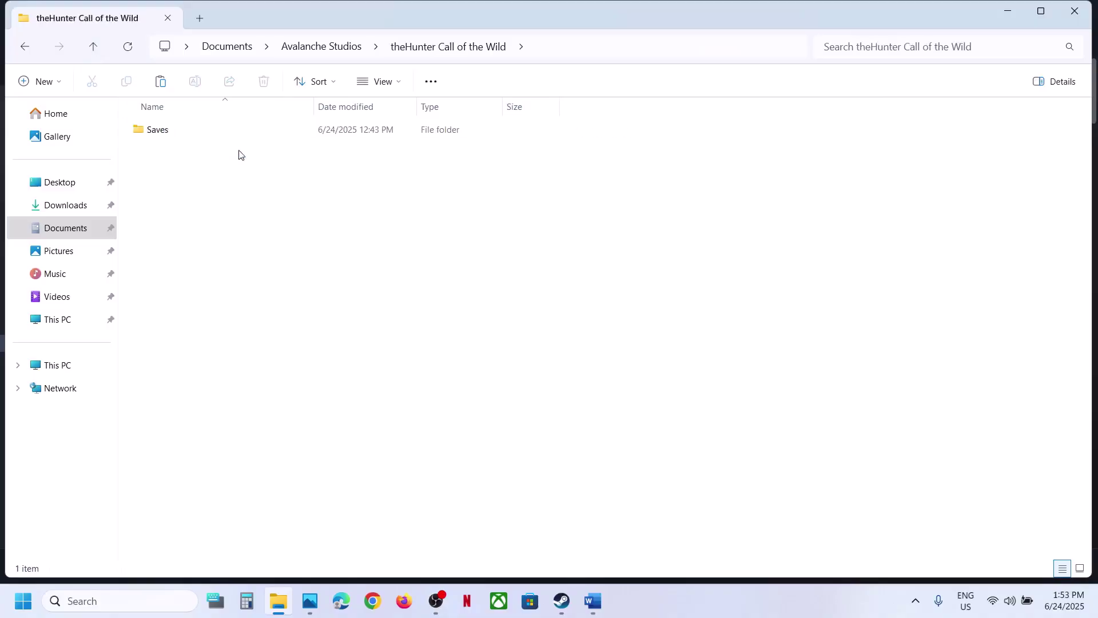
double_click(162, 138)
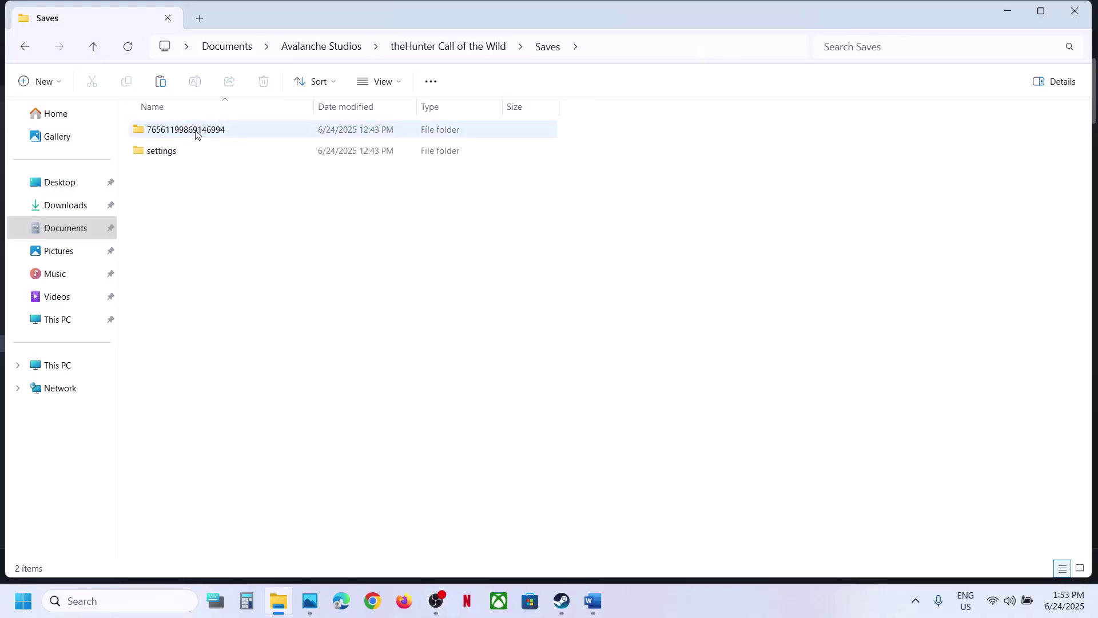
Open the Steam ID folder inside the settings subfolder and select settings.json
double_click(197, 133)
click(95, 50)
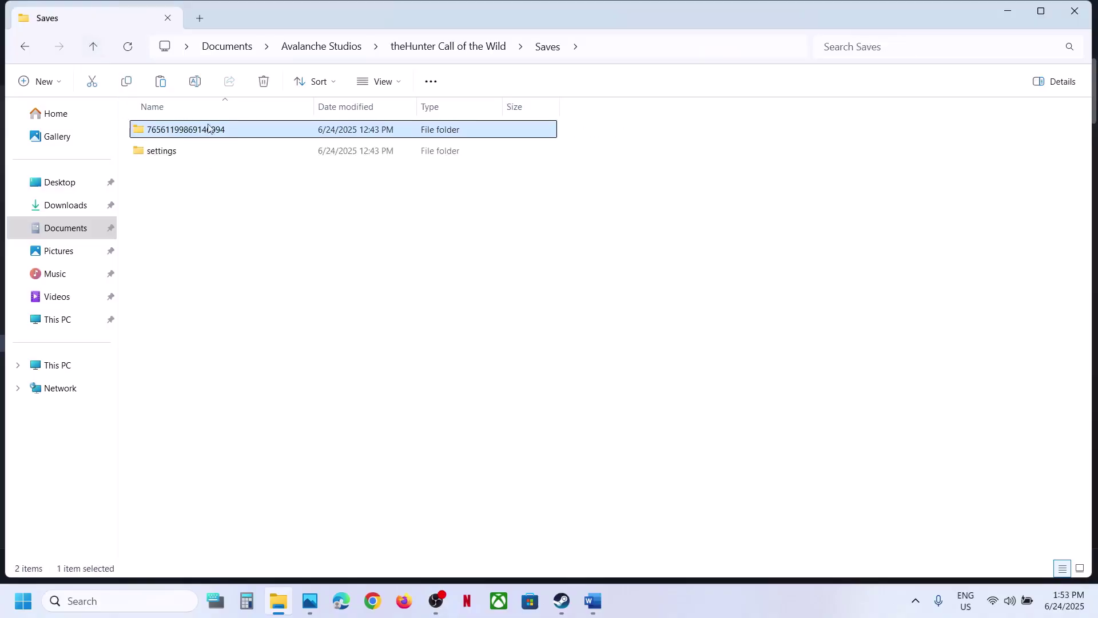
double_click(165, 152)
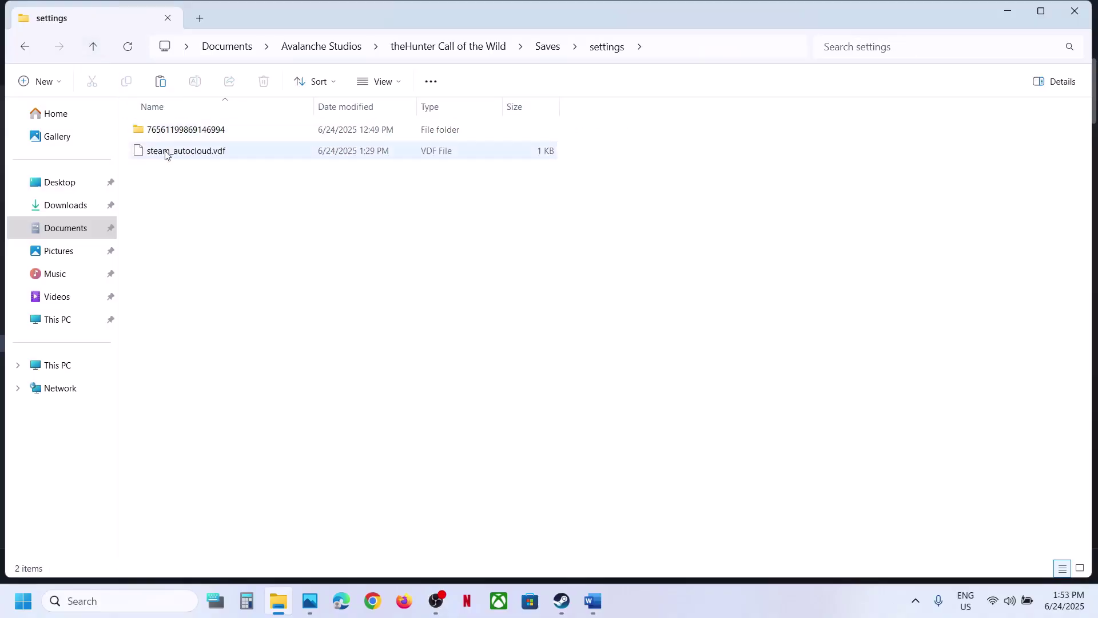
double_click(215, 138)
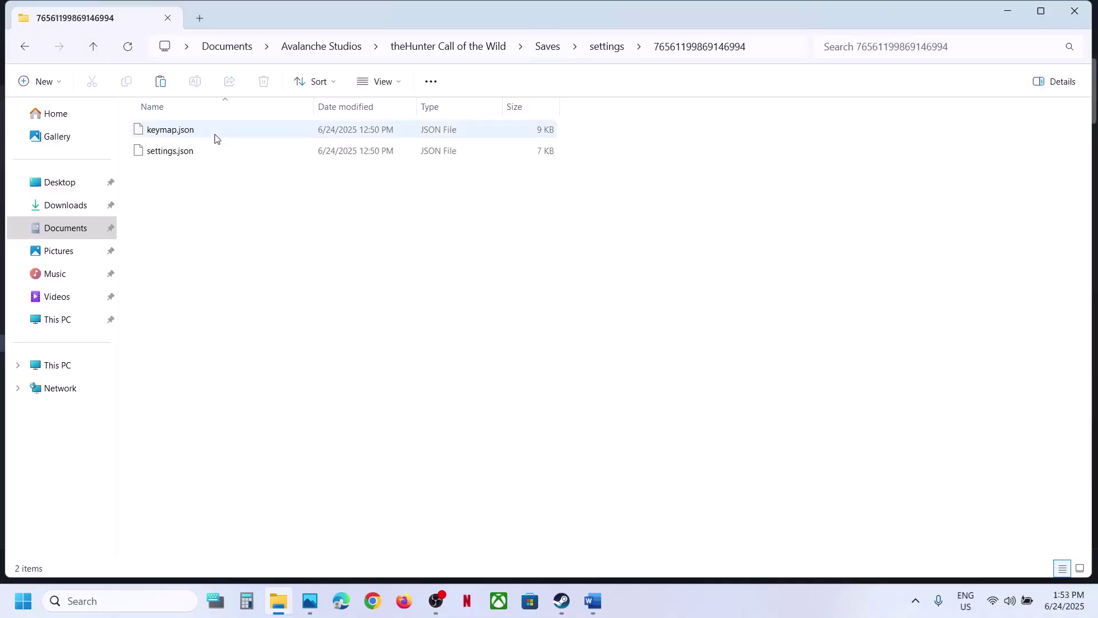
click(172, 156)
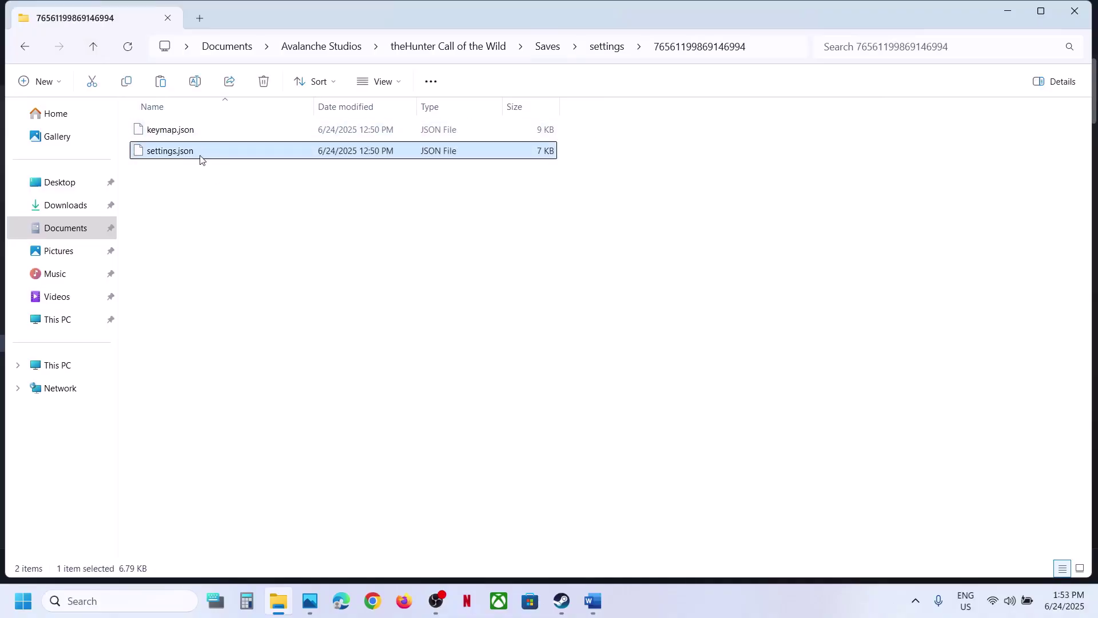
Open settings.json in Notepad for this one time, then review the Step 6 display instructions in the Word notes
right_click(193, 158)
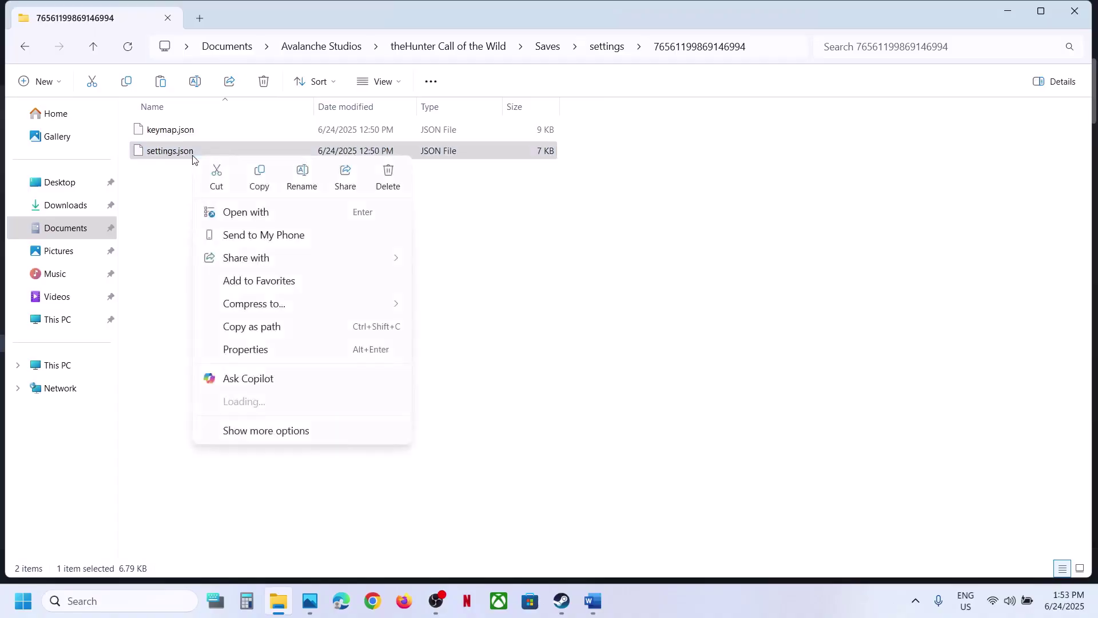
click(294, 216)
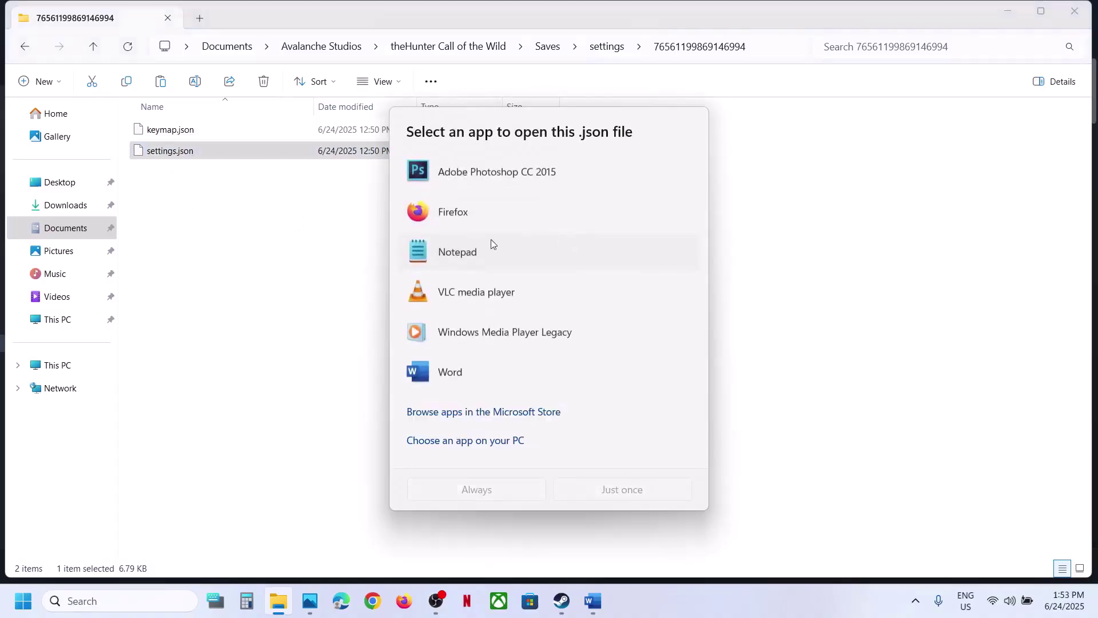
click(461, 253)
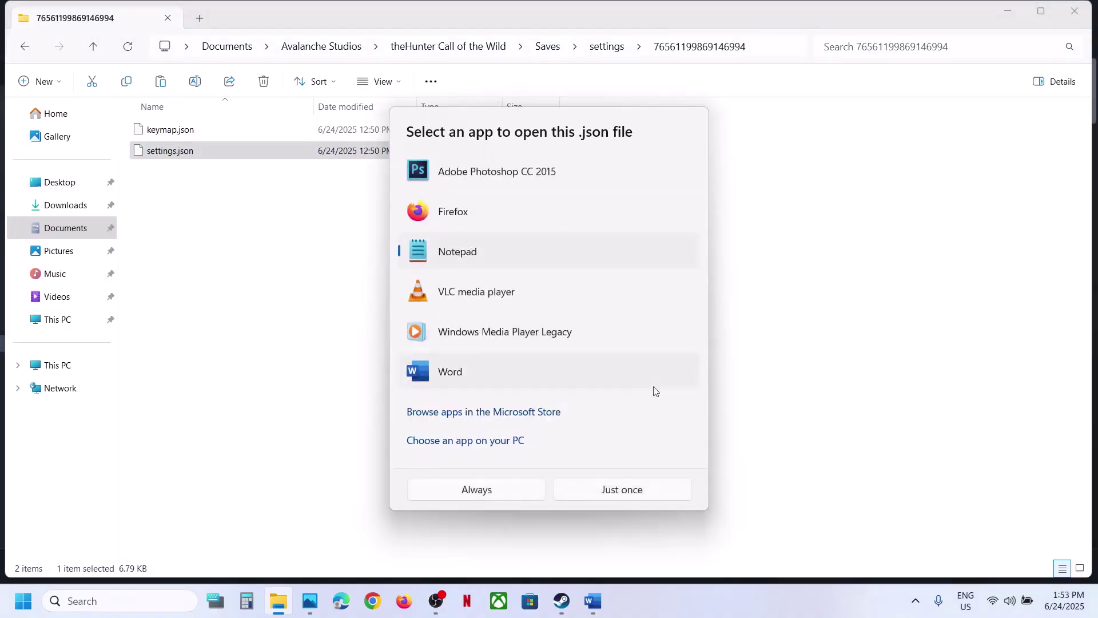
click(592, 497)
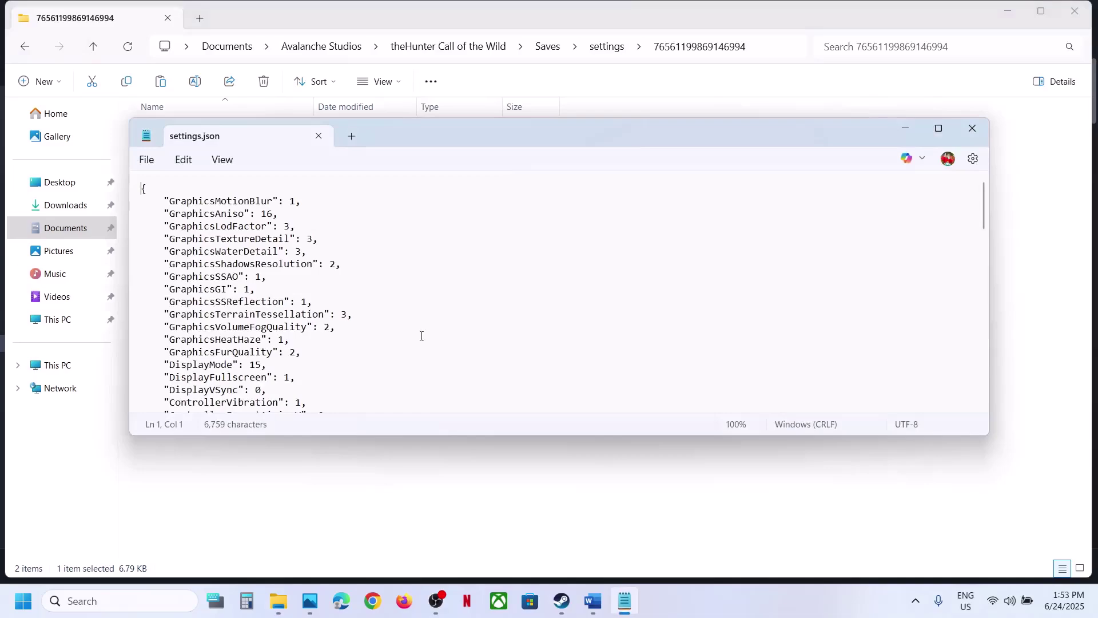
click(593, 600)
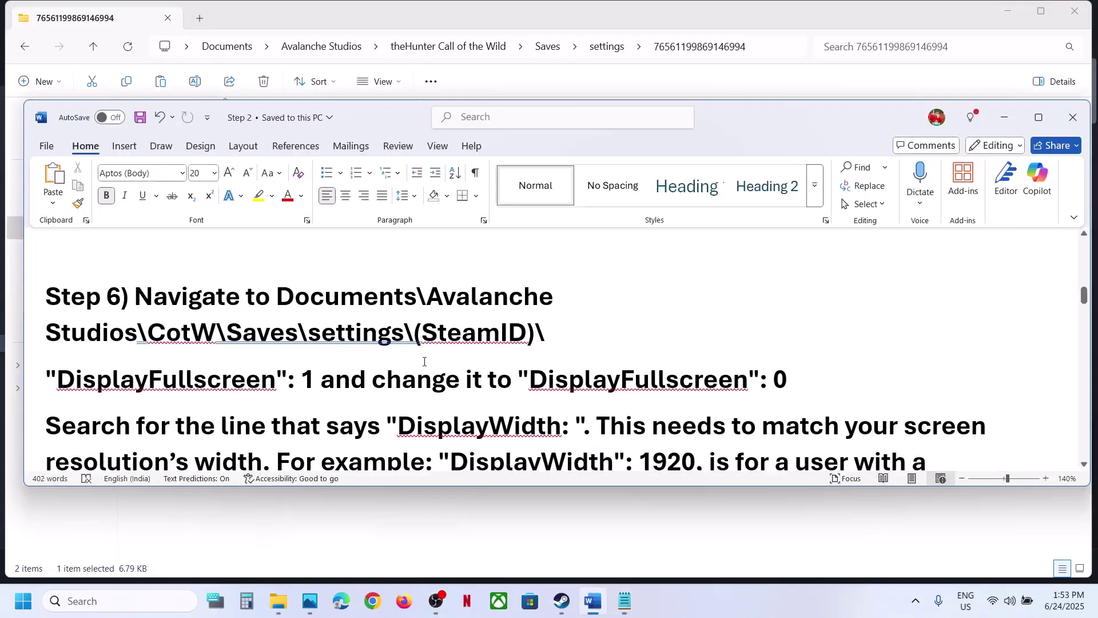
scroll(425, 361, down, 3)
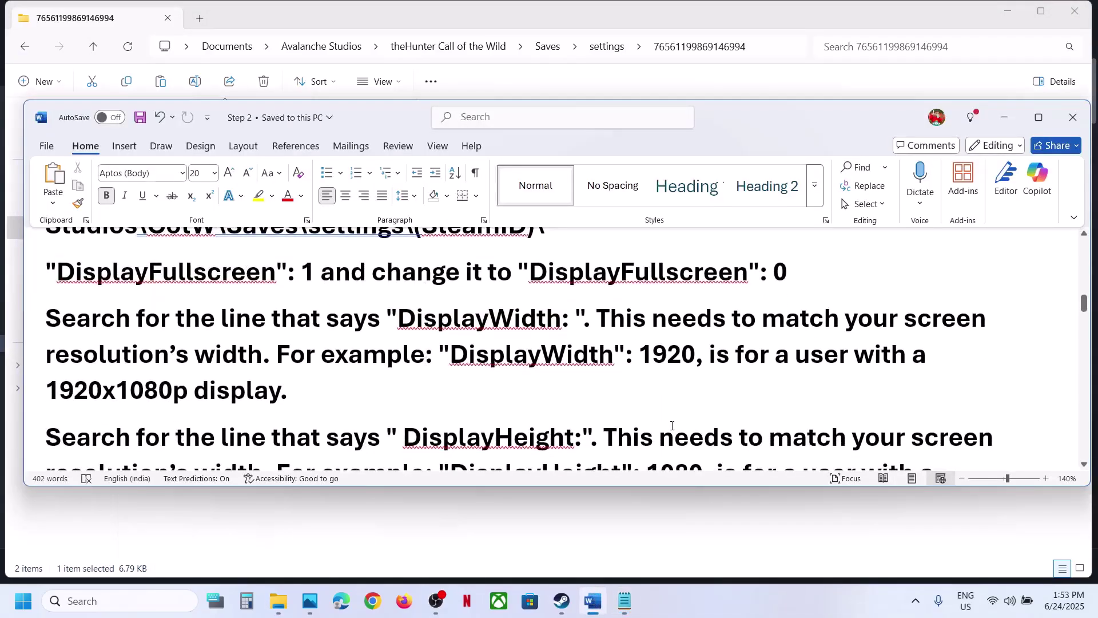
Find the DisplayFullscreen line in settings.json in Notepad, set its value to 0, and save the file
click(624, 599)
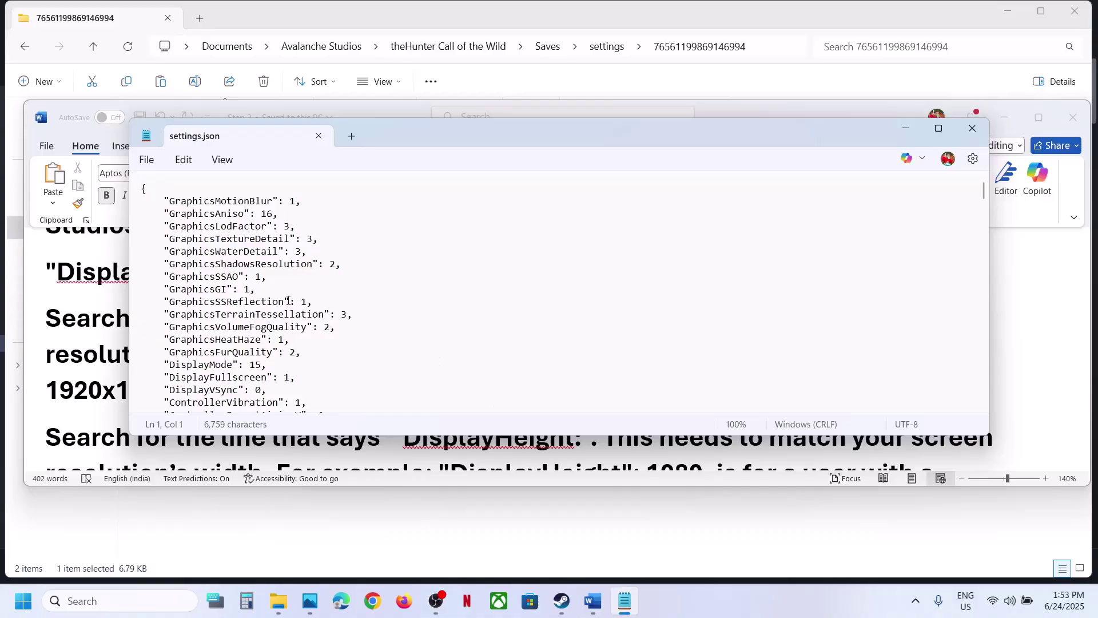
key(ctrl+f)
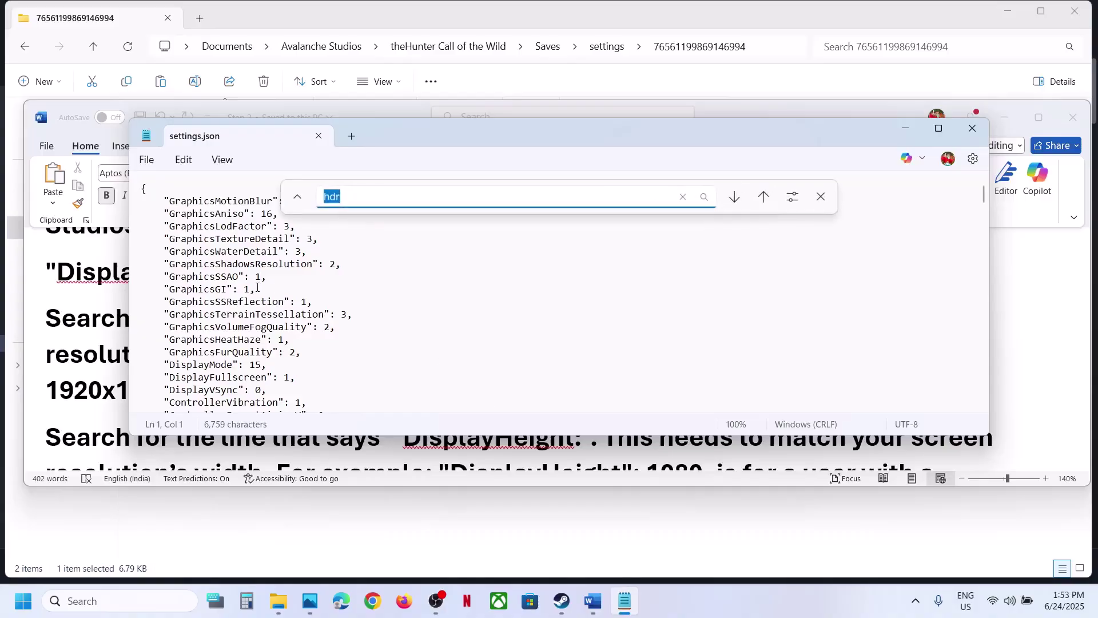
text(display)
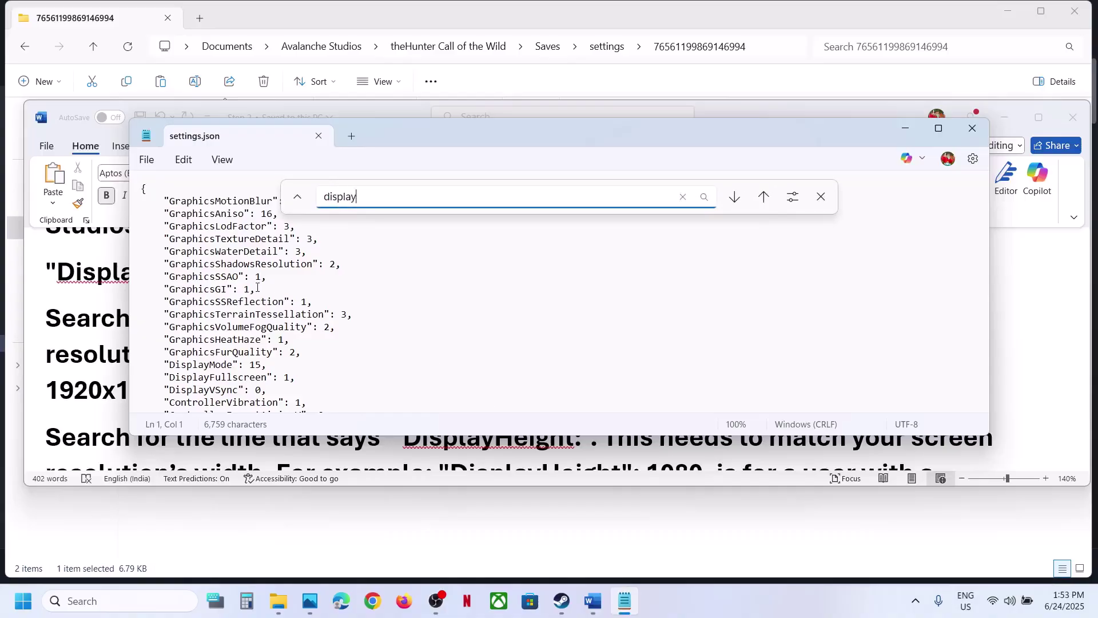
key(Return)
key(Return)
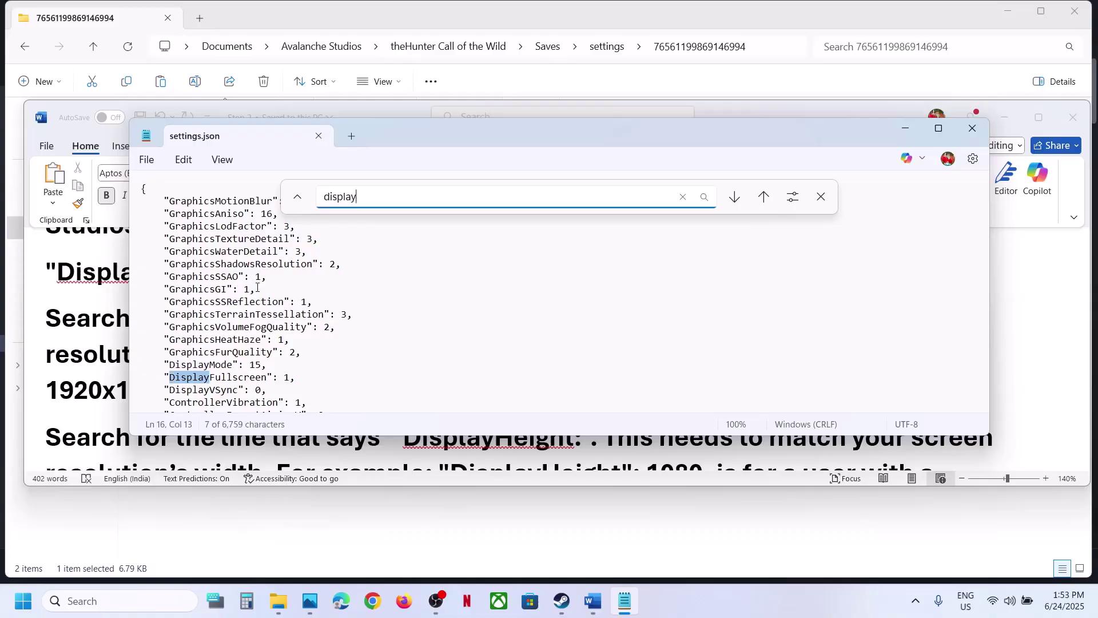
click(291, 379)
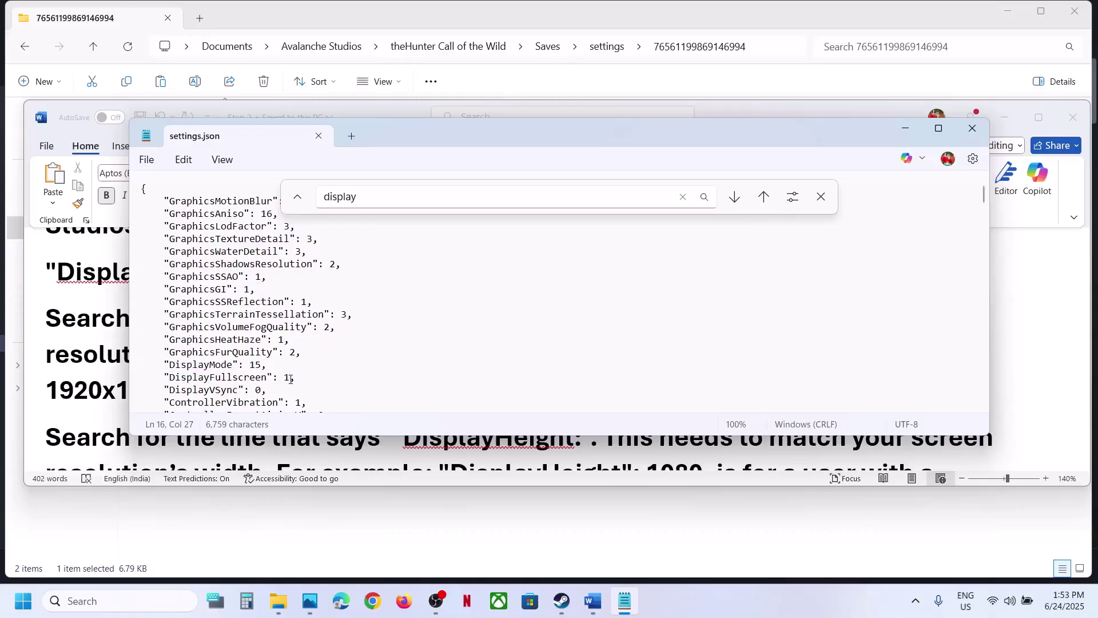
key(BackSpace)
text(0)
click(147, 160)
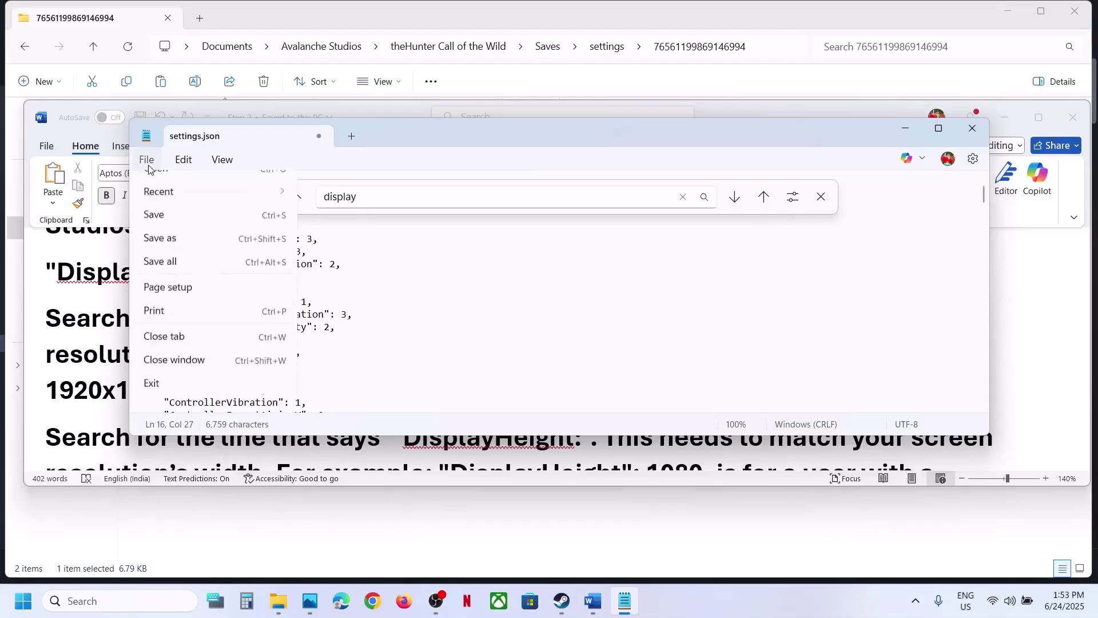
click(161, 277)
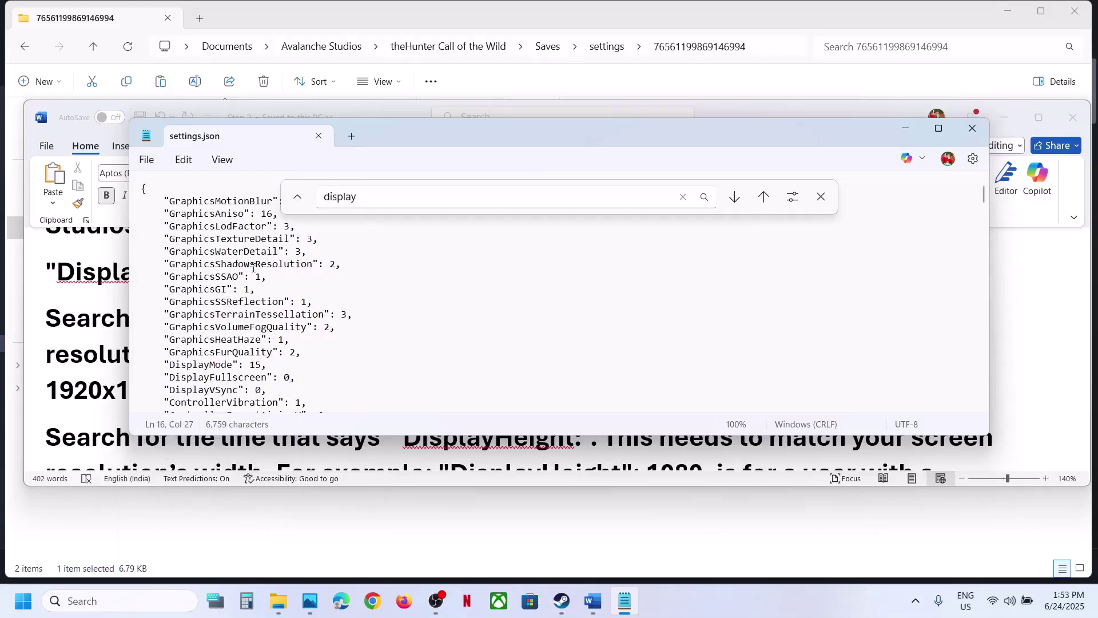
Copy the term DisplayWidth from the Word notes and search for it in settings.json in Notepad
click(107, 309)
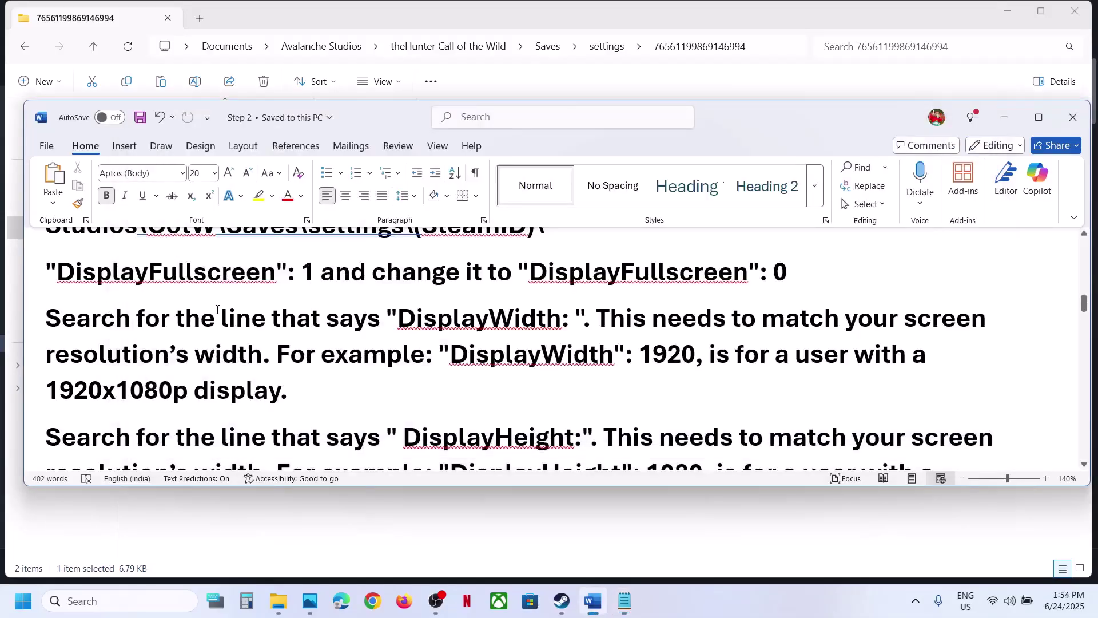
double_click(403, 316)
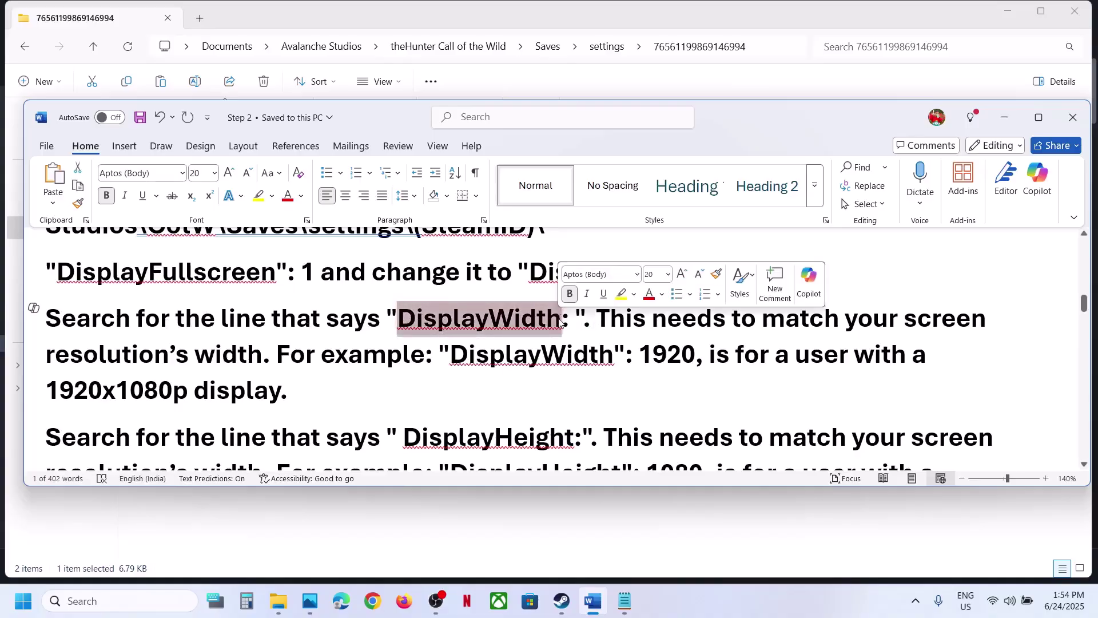
key(ctrl+c)
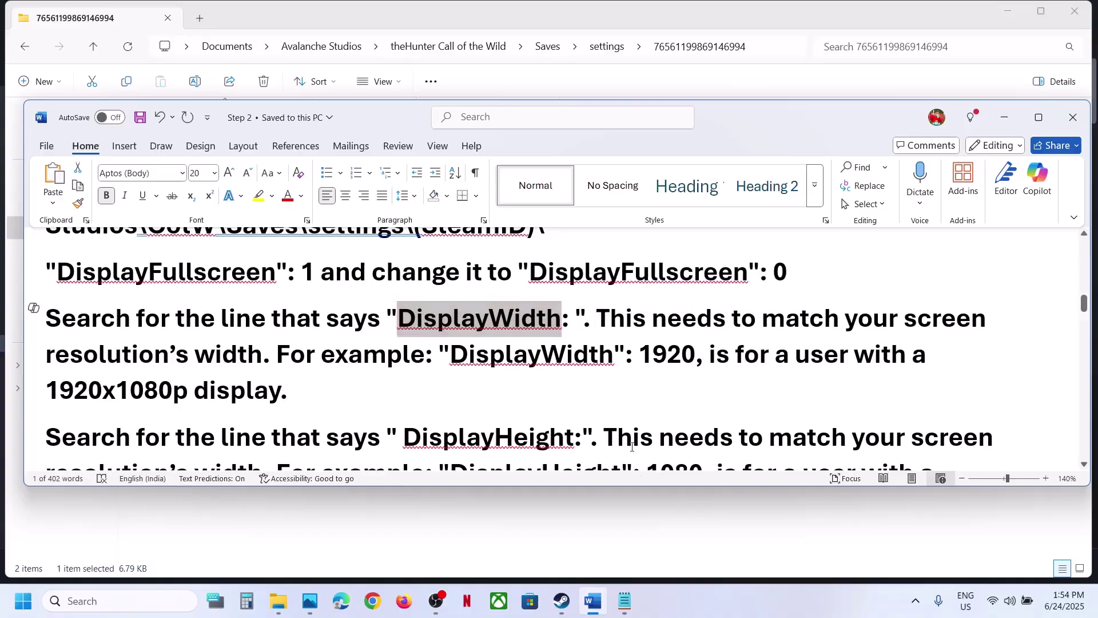
click(625, 600)
click(384, 195)
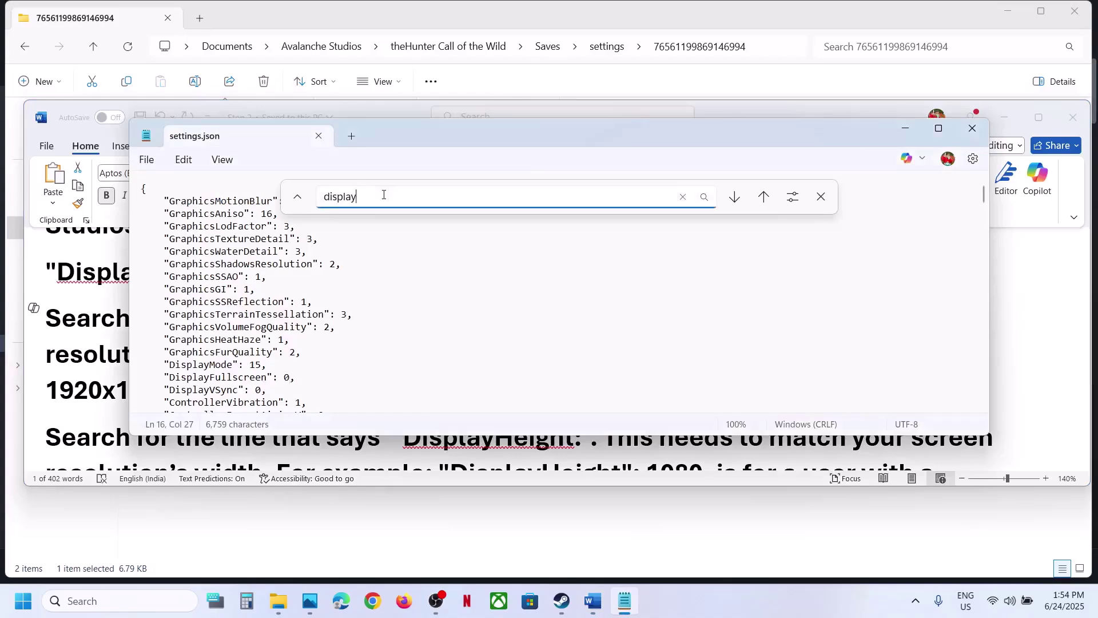
key(ctrl+a)
key(ctrl+v)
key(Return)
scroll(260, 330, down, 2)
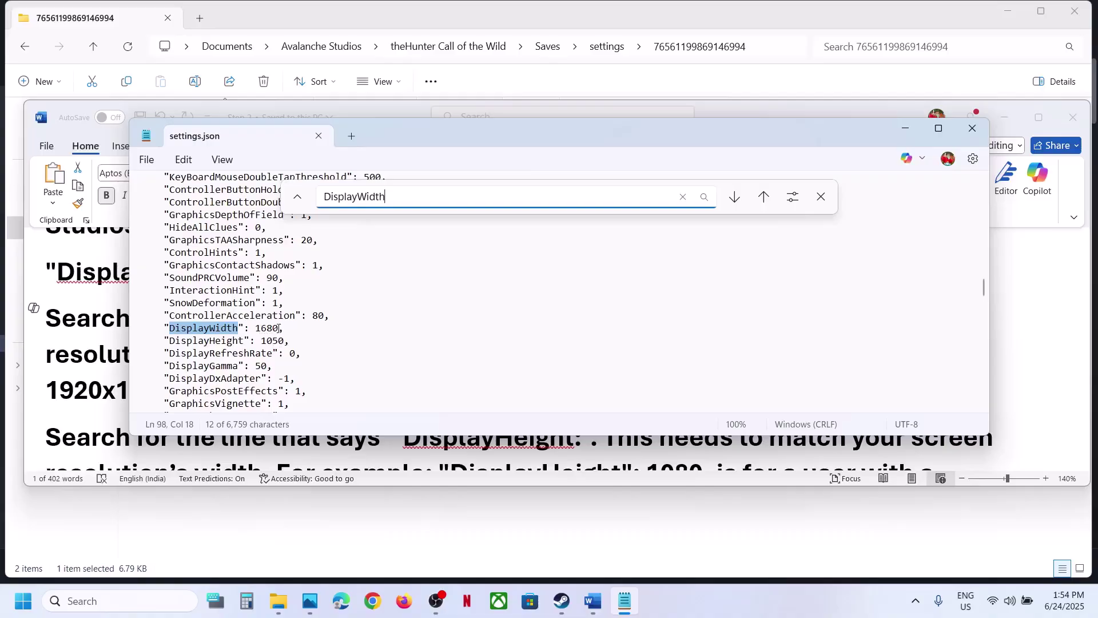
Set DisplayWidth to 1920 and DisplayHeight to 1080 in settings.json, then save the file
drag(278, 328, 266, 328)
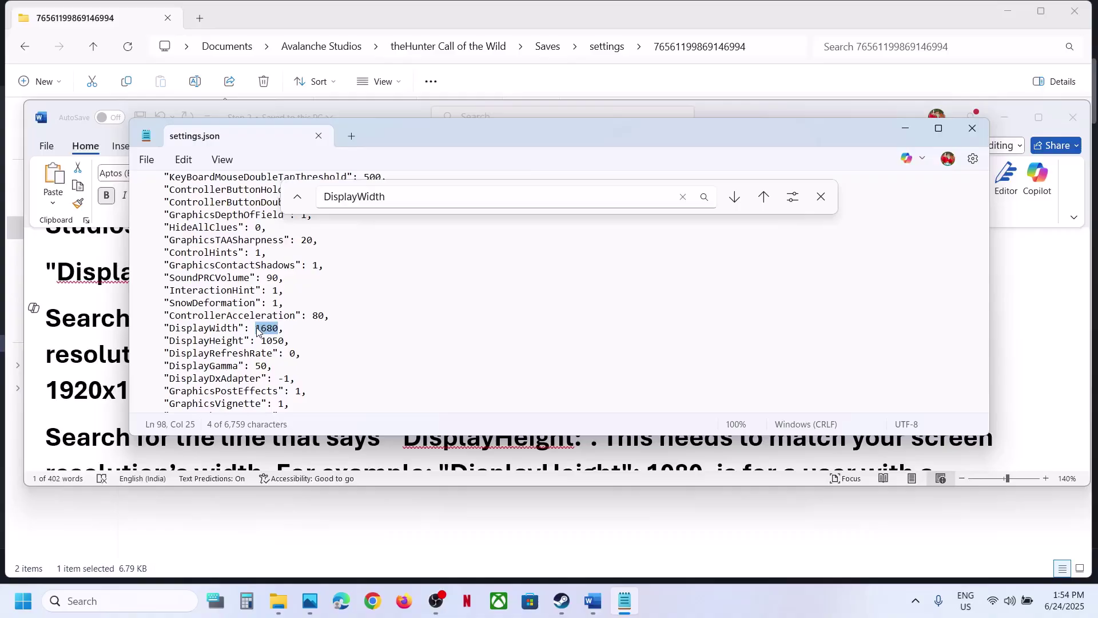
text(1)
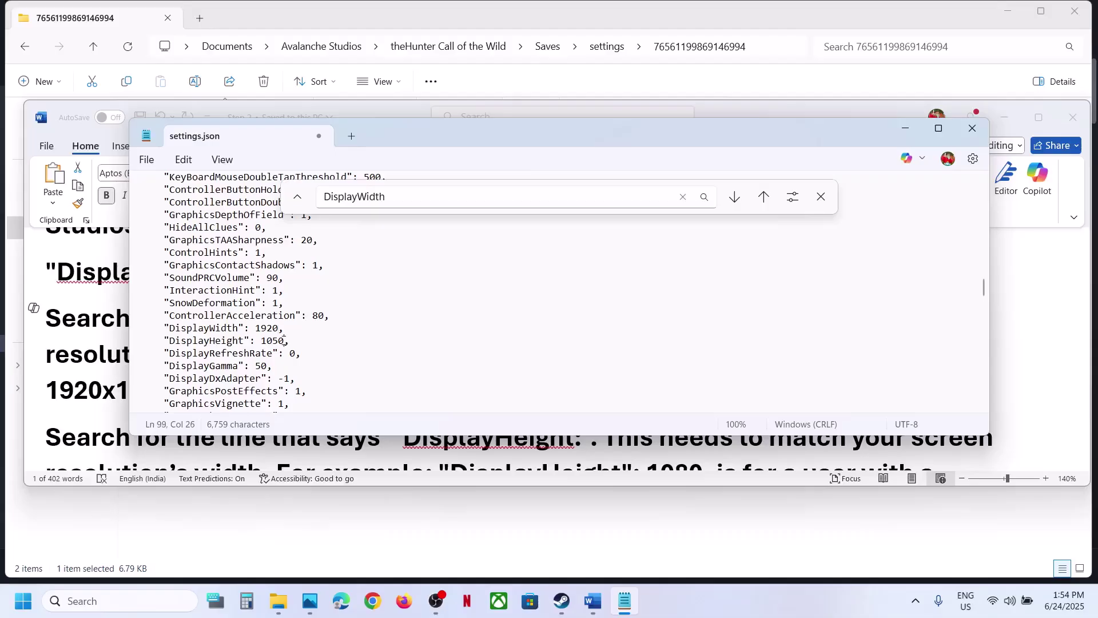
drag(284, 342, 262, 340)
text(108)
click(143, 159)
click(167, 276)
Go to Step 7 in the Word notes and highlight the phrase "Delete Settings Folder in Document"
click(99, 368)
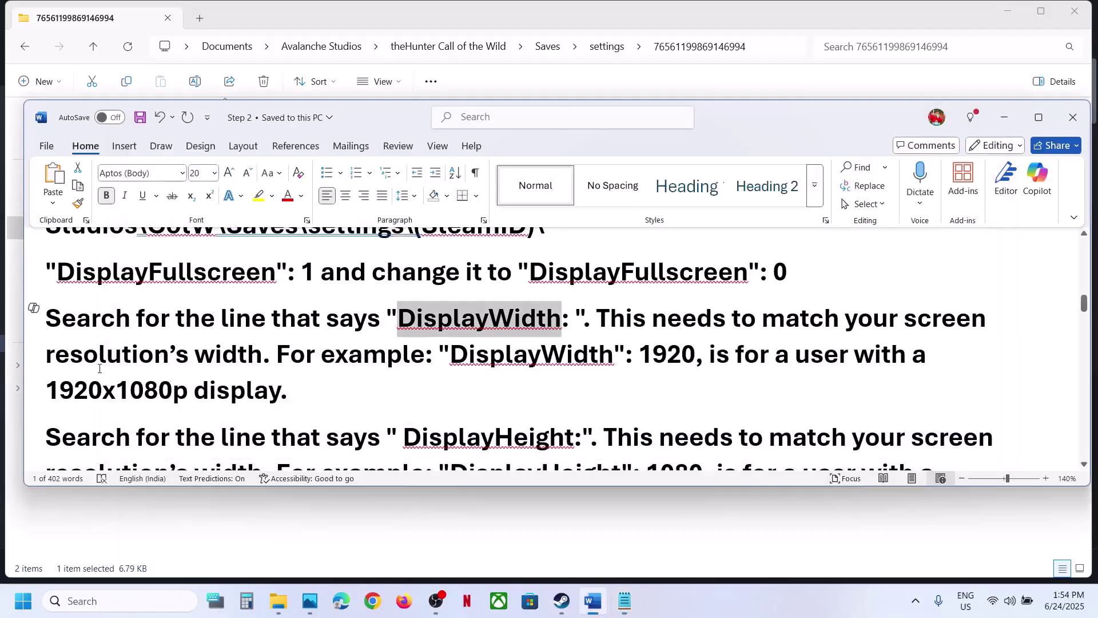
scroll(345, 337, down, 6)
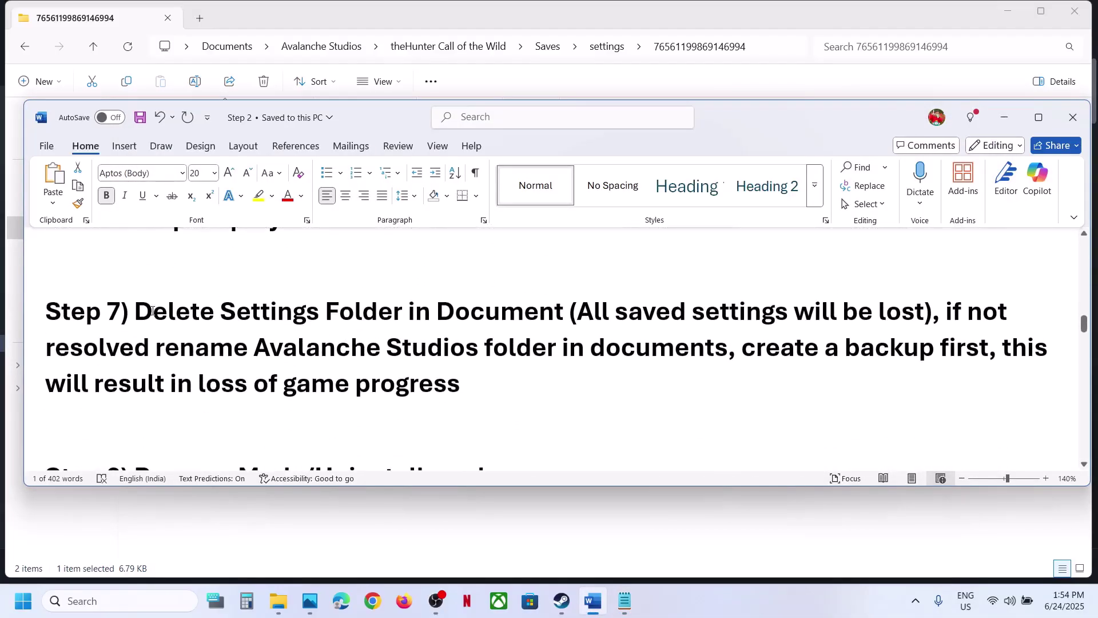
drag(151, 311, 565, 312)
In File Explorer, open Documents\Avalanche Studios\theHunter Call of the Wild\Saves
click(410, 10)
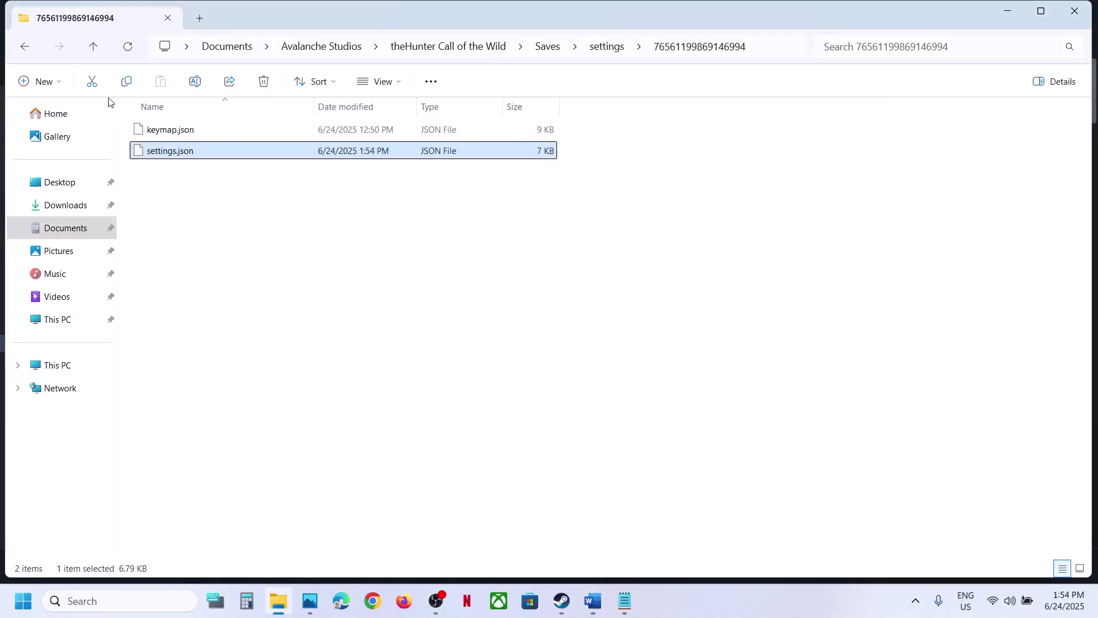
click(80, 228)
click(173, 152)
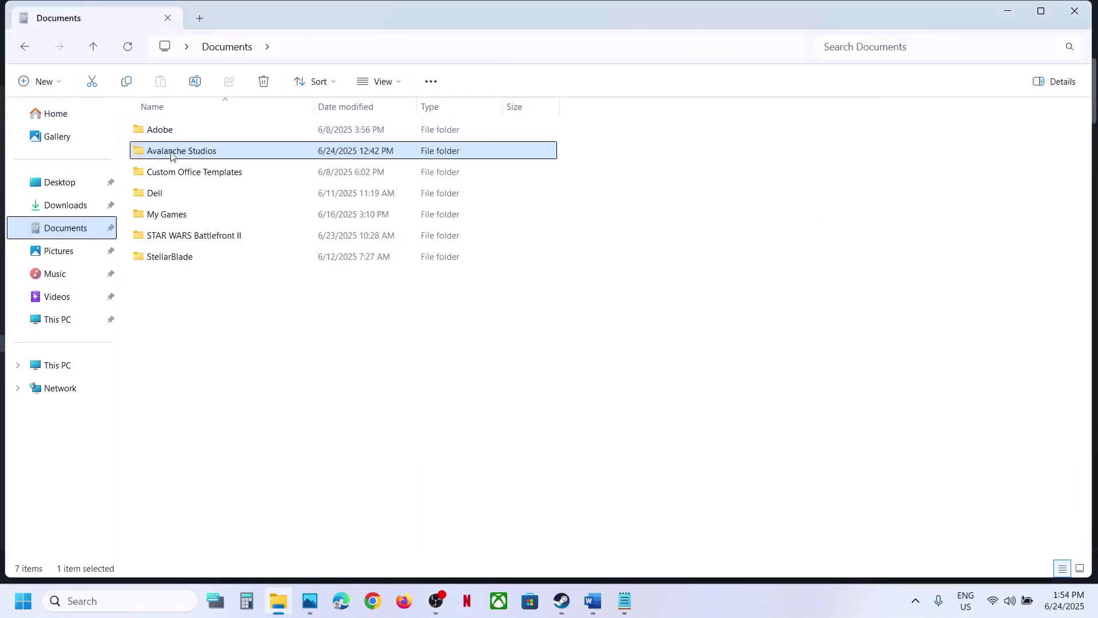
double_click(172, 152)
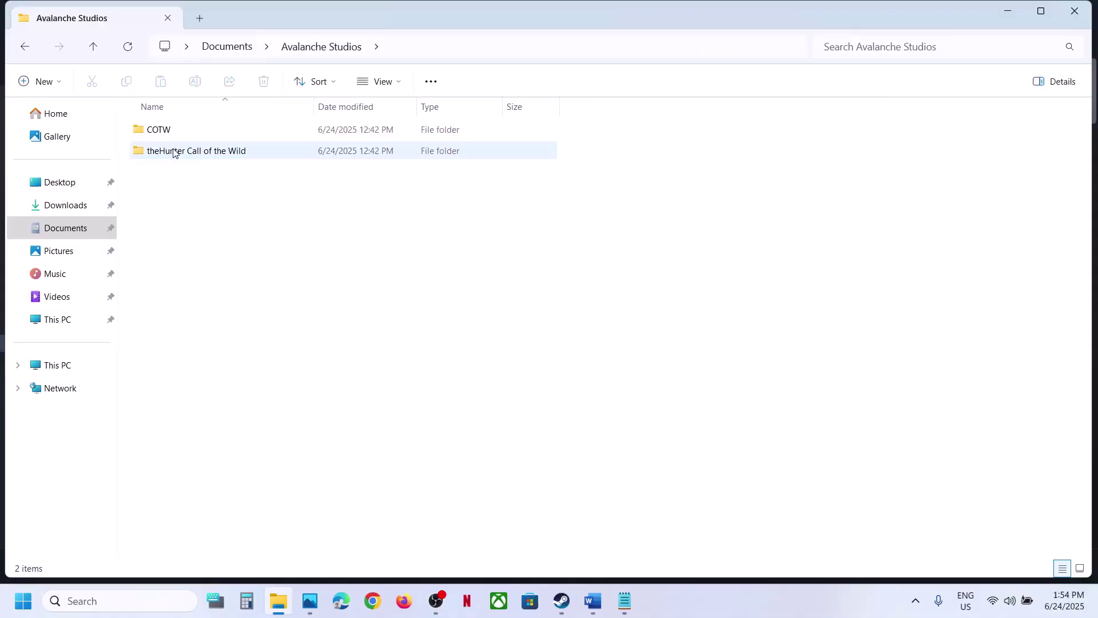
double_click(173, 153)
click(160, 130)
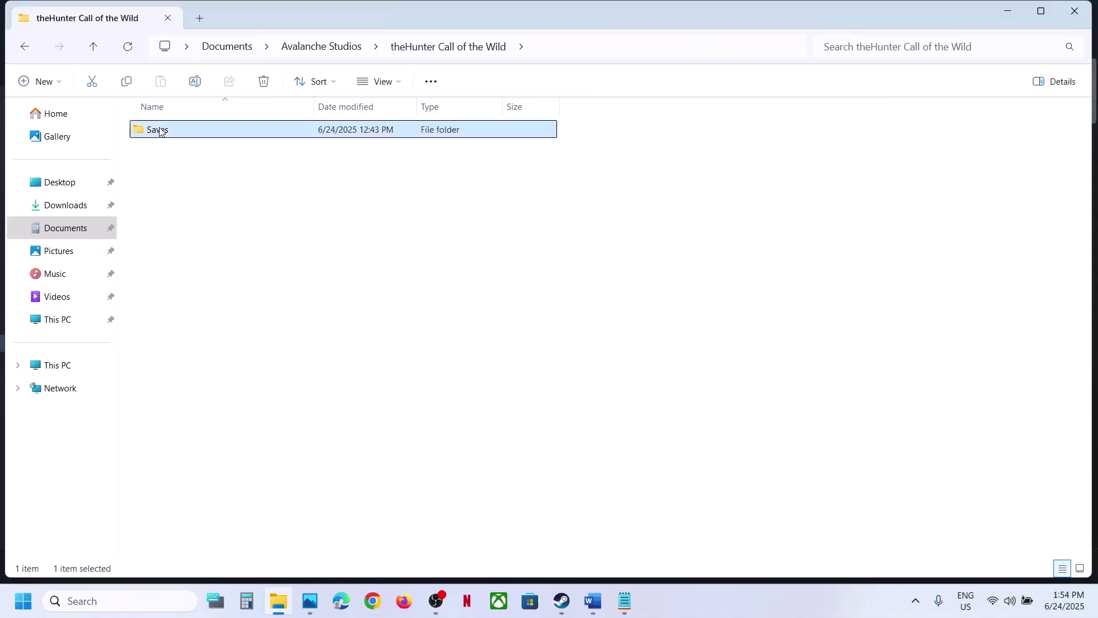
double_click(160, 131)
Back up the settings folder from Saves by copying it to an empty area of the desktop, then return to the Saves folder
click(179, 153)
right_click(179, 154)
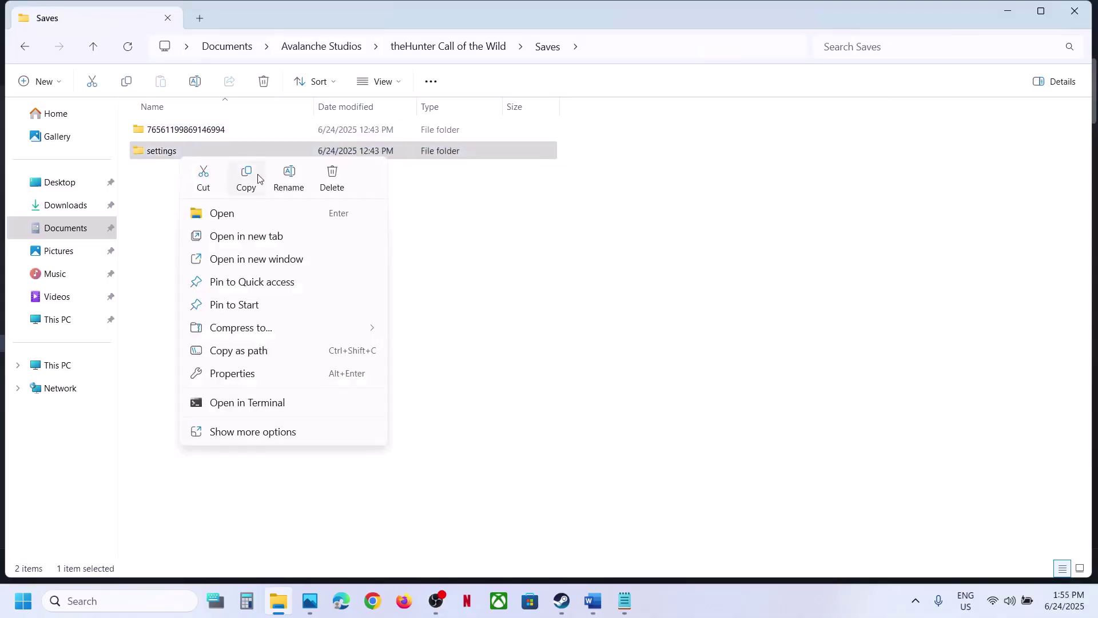
click(252, 178)
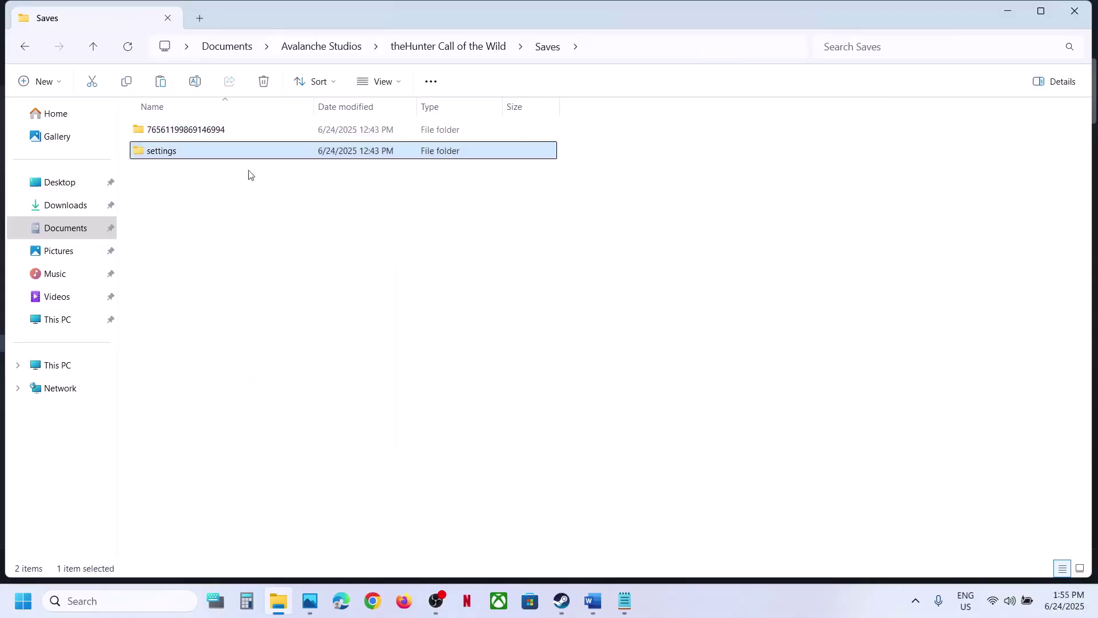
right_click(186, 152)
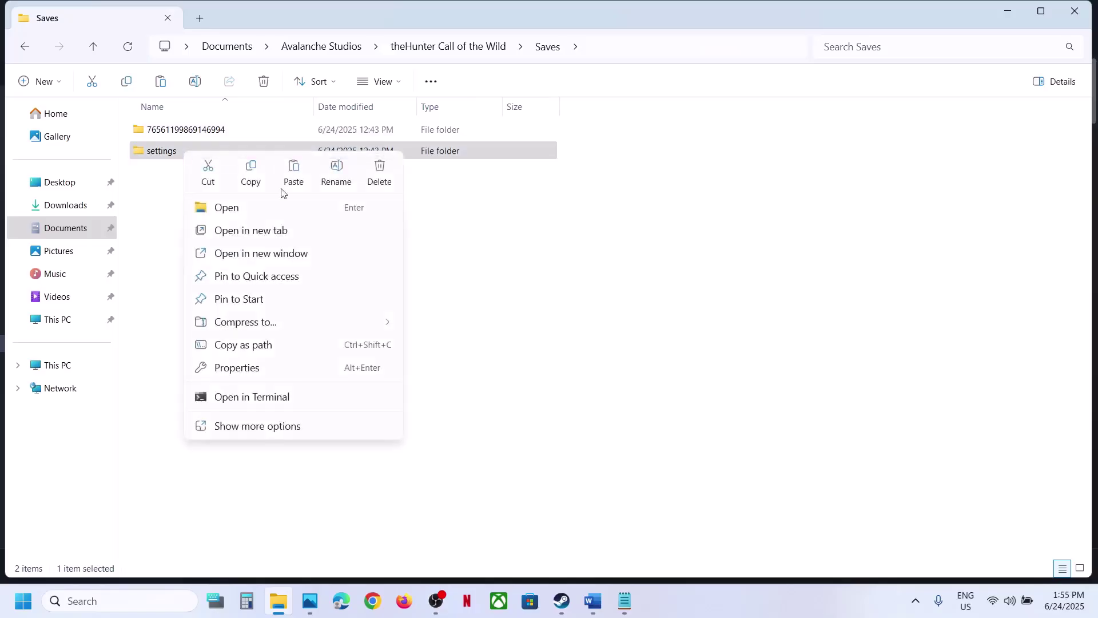
click(248, 177)
key(super+d)
key(ctrl+v)
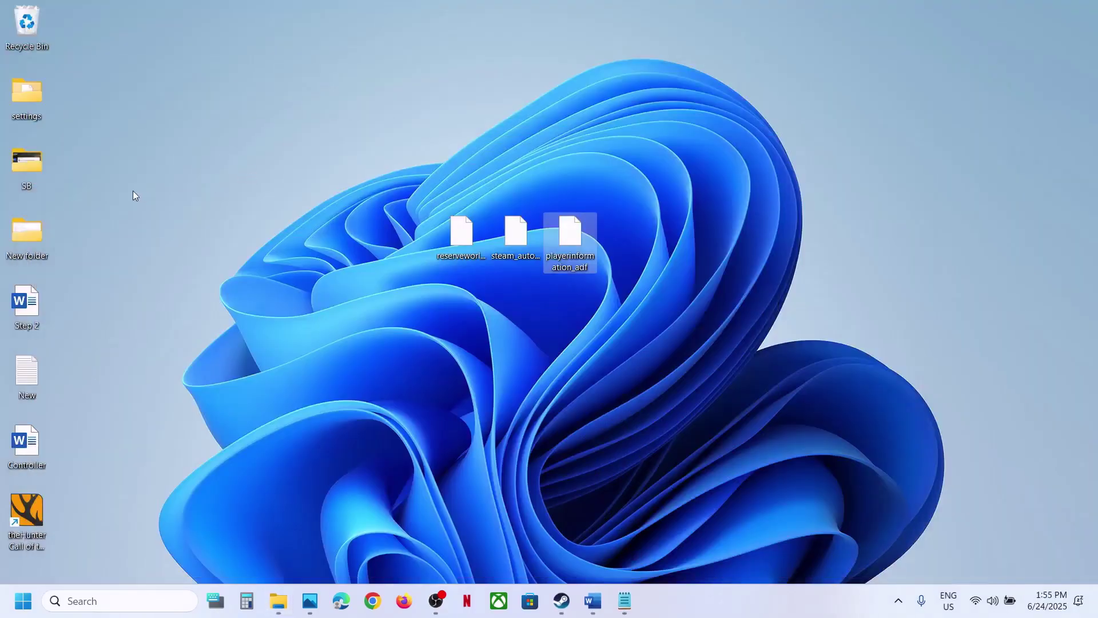
drag(29, 111, 319, 135)
key(super+d)
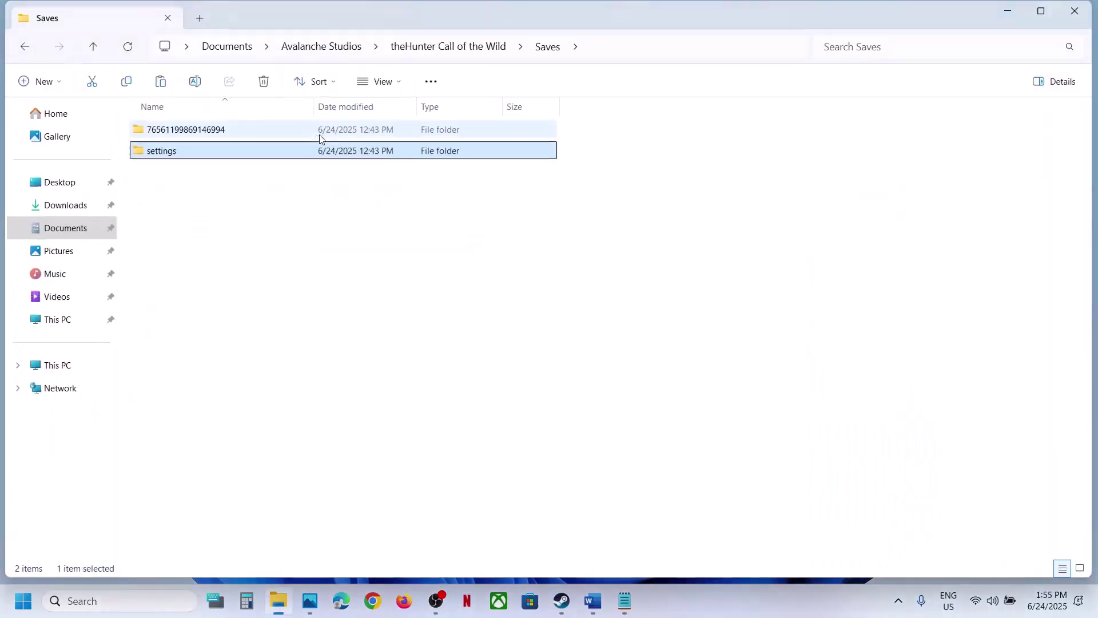
Show the delete option for the settings folder, then highlight the backup and game progress loss warnings of Step 7 in the Word notes
right_click(178, 154)
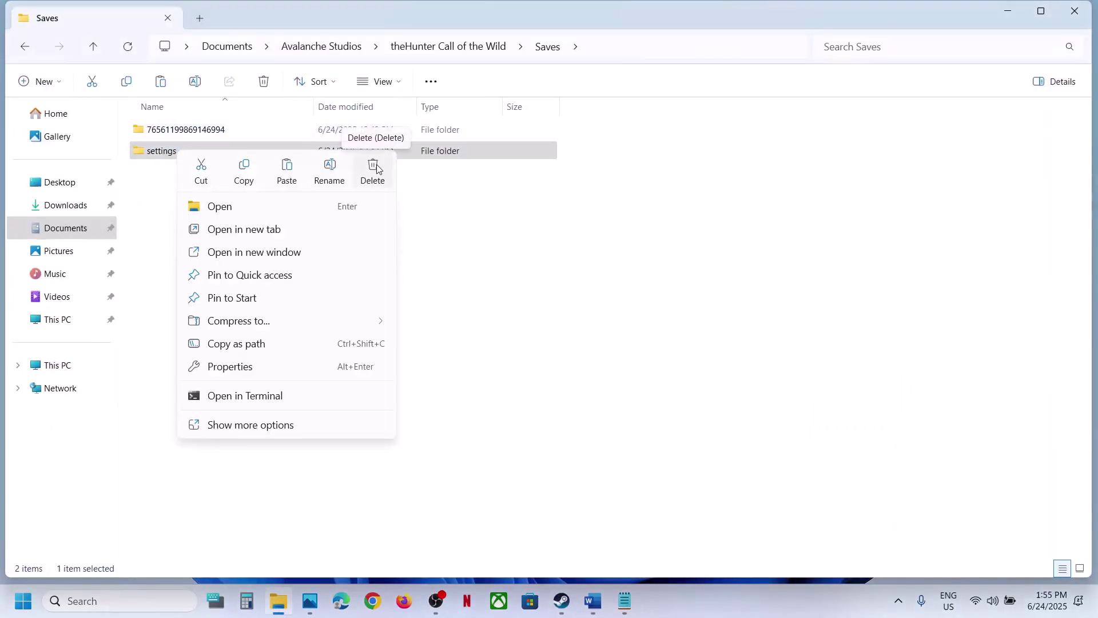
key(alt+Tab)
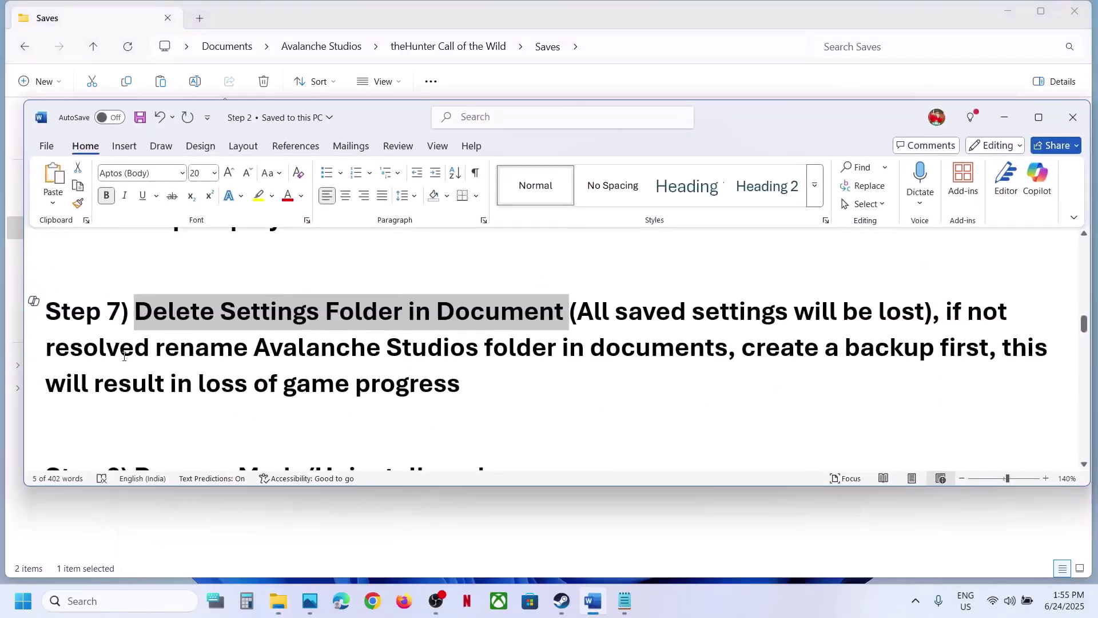
drag(124, 356, 1001, 350)
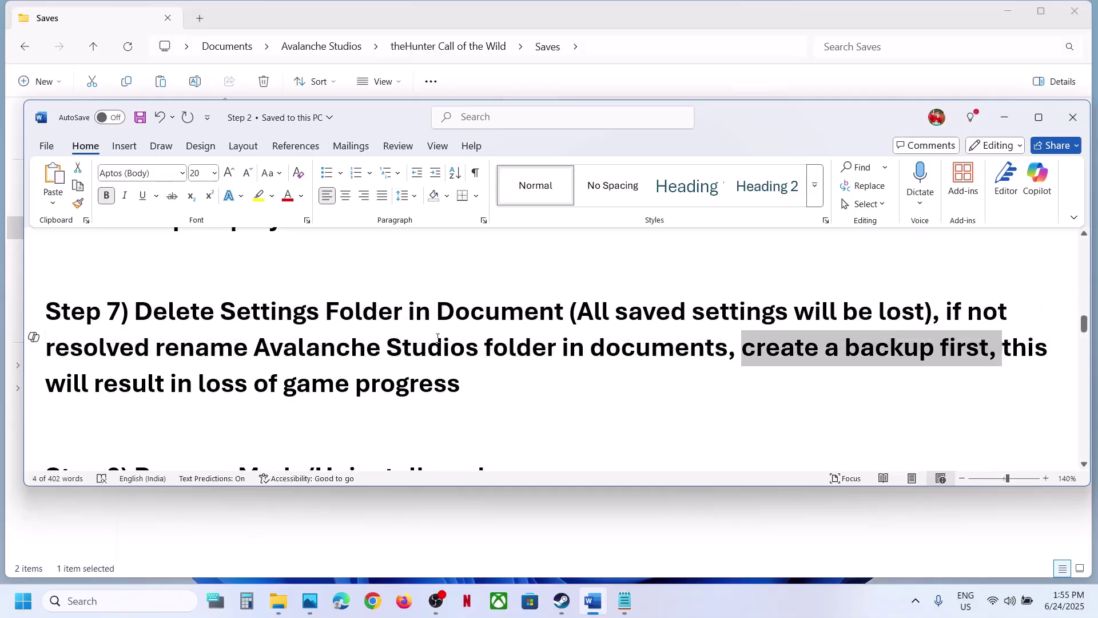
drag(68, 392, 486, 393)
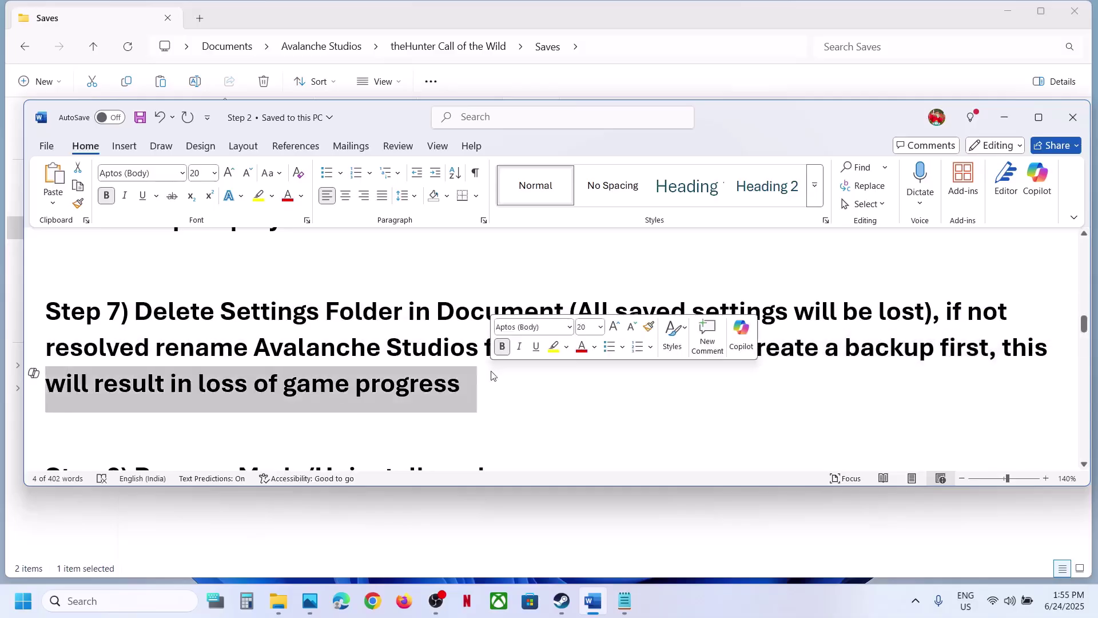
Copy the Avalanche Studios folder from Documents to the desktop as a backup, placing it beside the settings folder backup
click(535, 21)
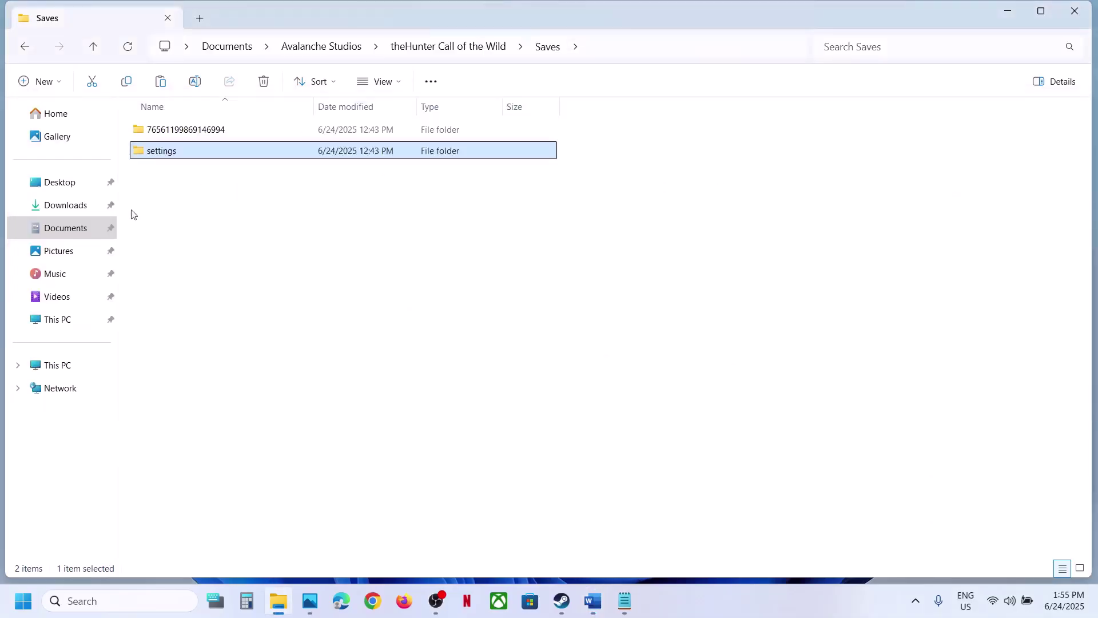
click(63, 229)
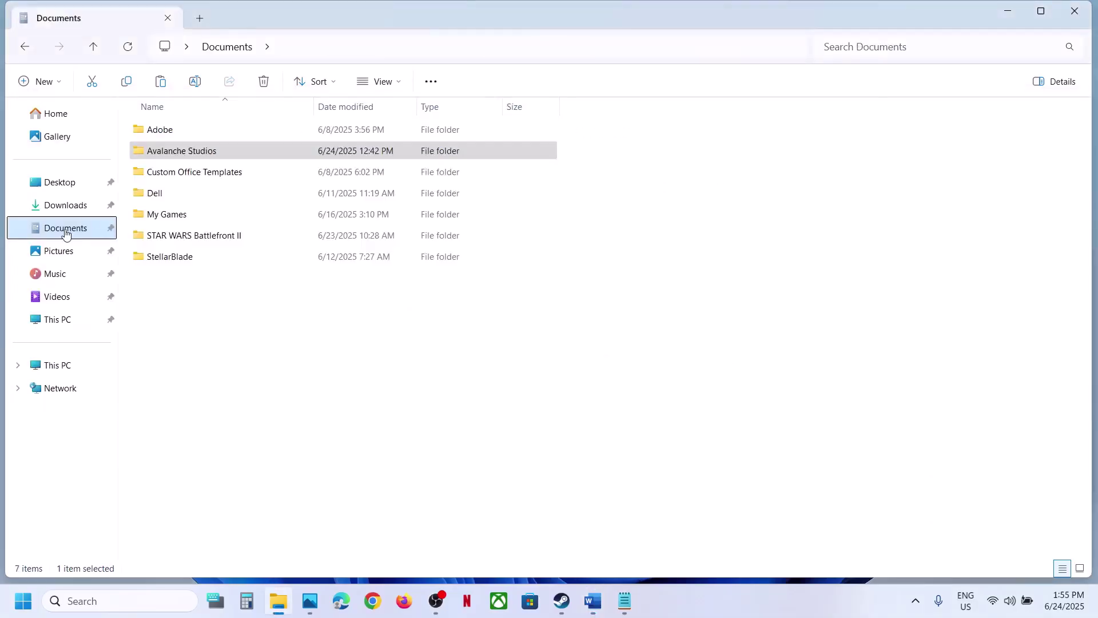
right_click(205, 158)
click(269, 176)
key(super+d)
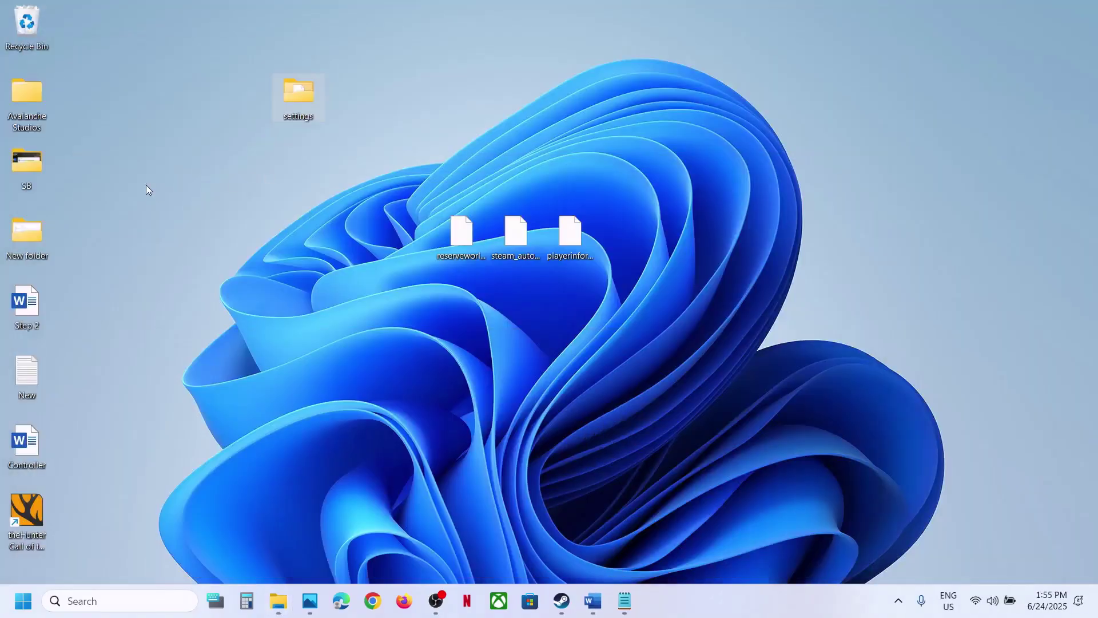
drag(33, 102, 367, 94)
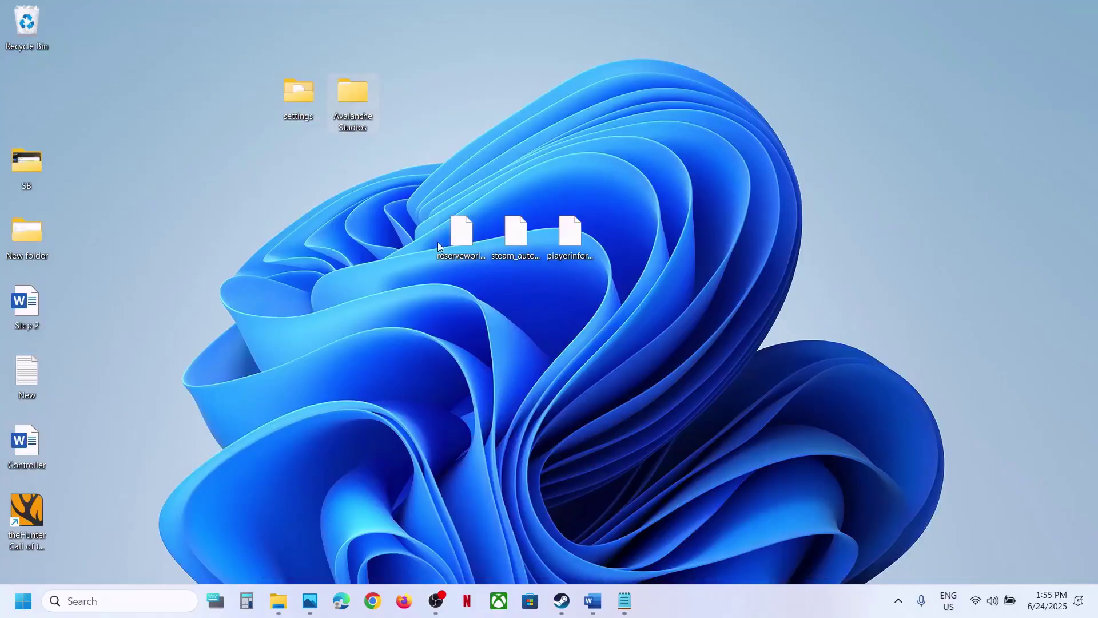
In the File Explorer Documents folder, rename the Avalanche Studios folder as Avalanche Studios.old
click(280, 602)
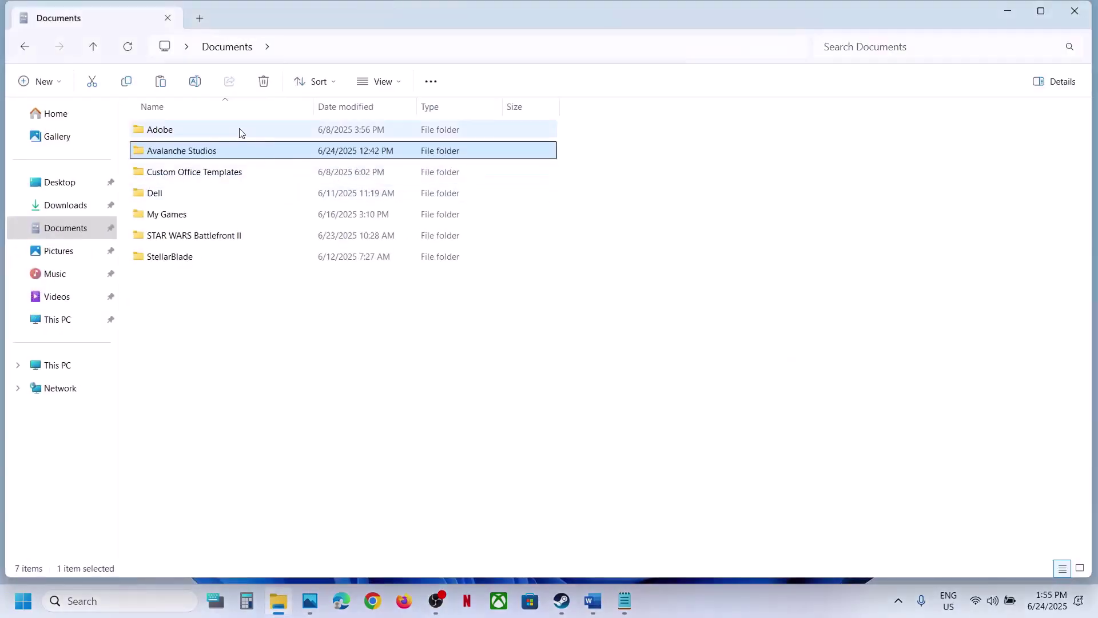
right_click(204, 155)
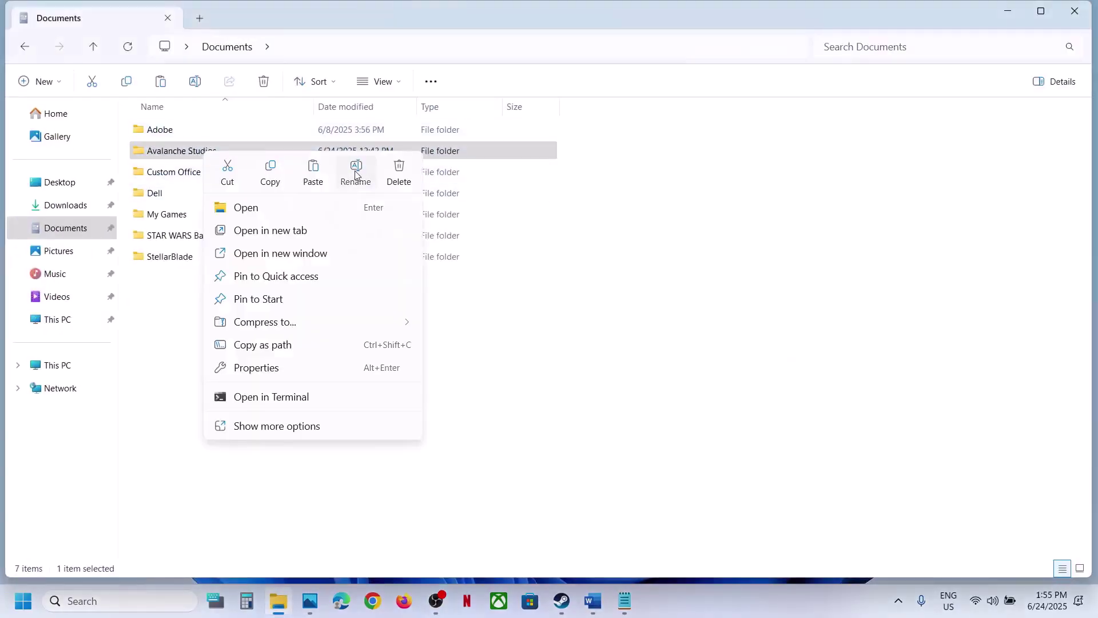
click(355, 174)
key(Return)
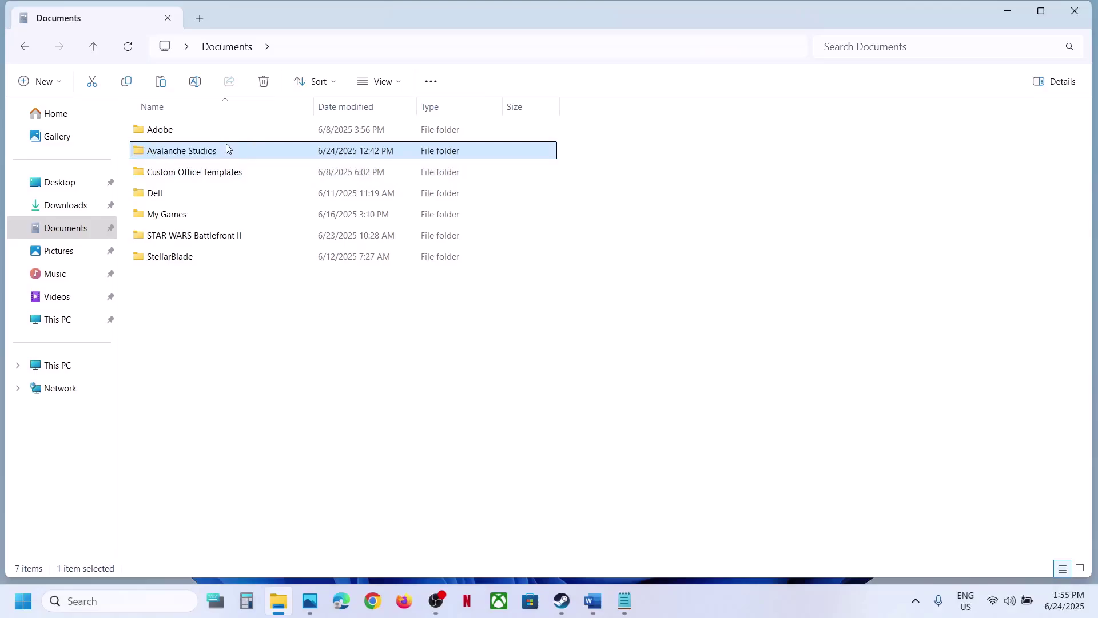
right_click(217, 153)
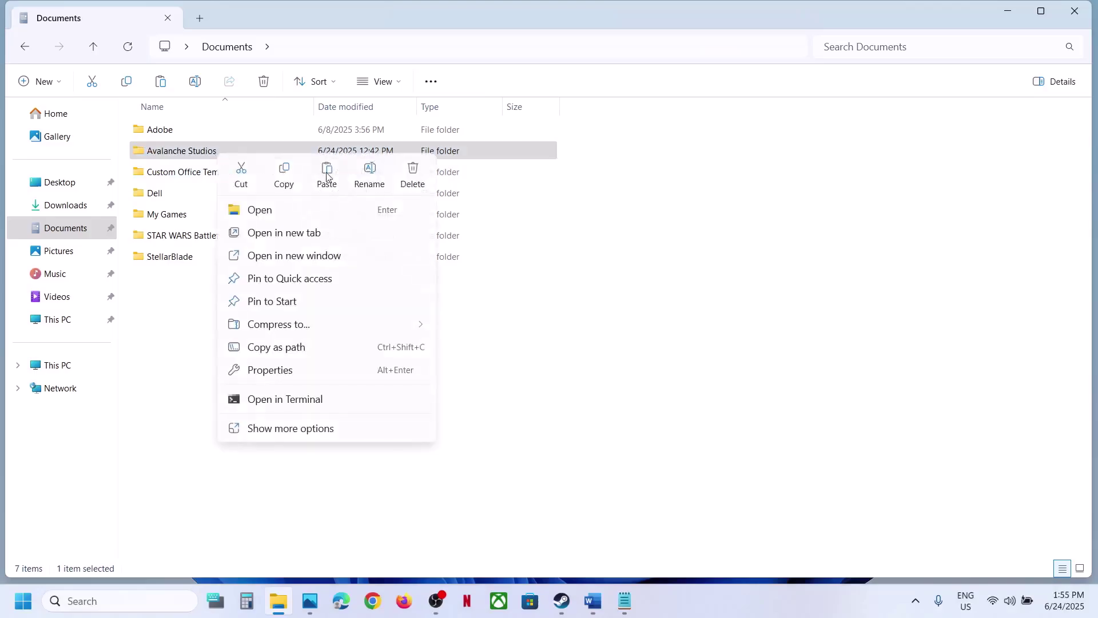
click(363, 177)
click(232, 149)
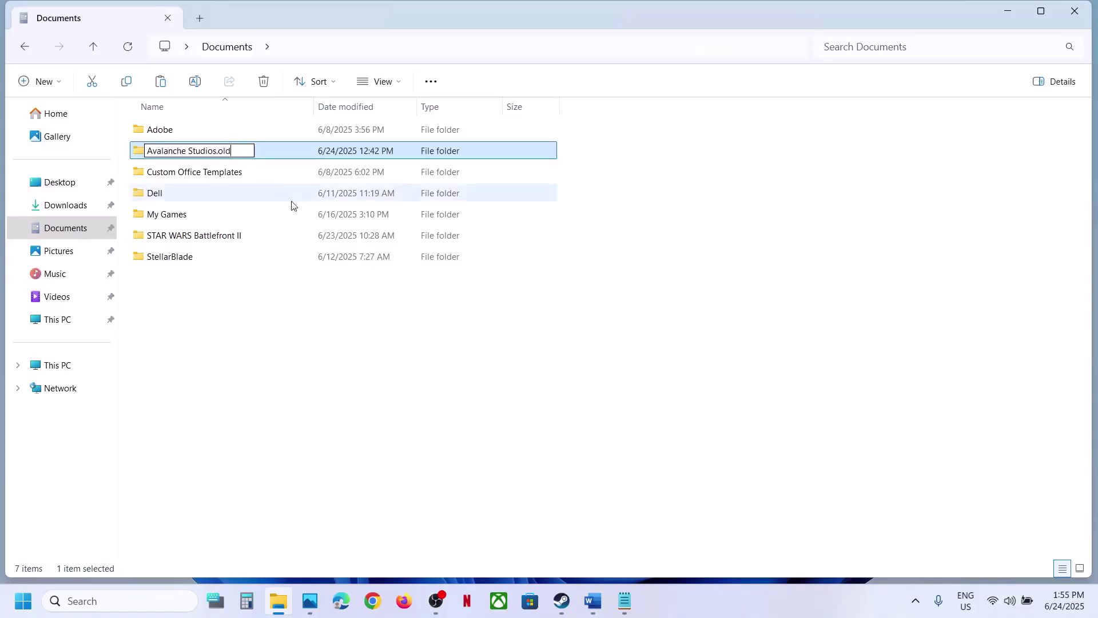
click(245, 320)
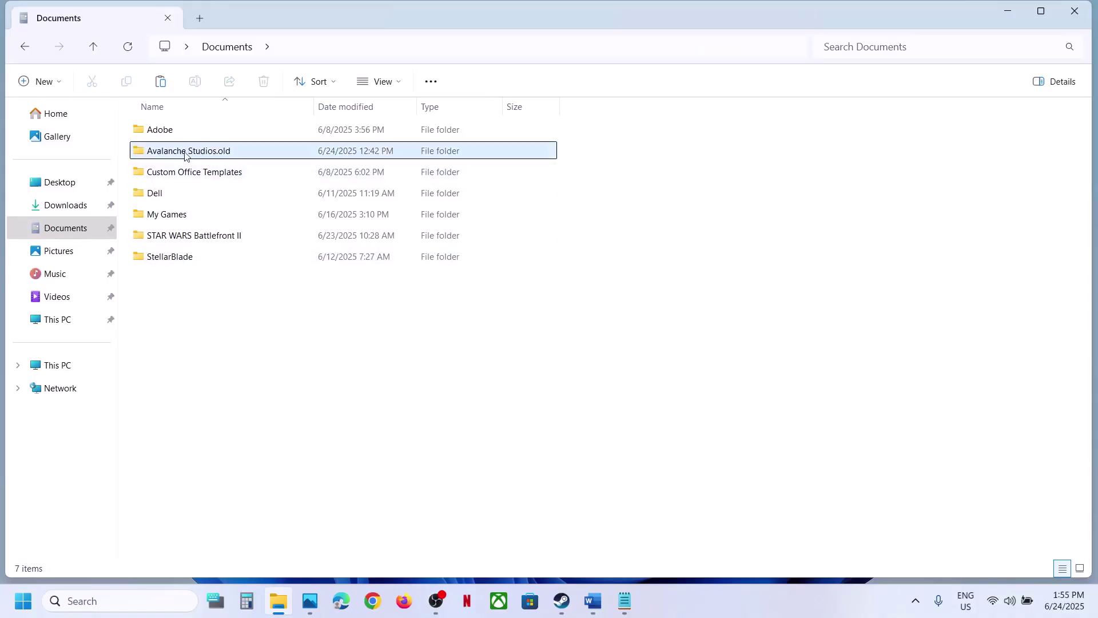
In the Word notes, highlight Step 8's "Remove Mods/Uninstall mods" and Step 9's "then allow the game exe to your antivirus program"
click(562, 601)
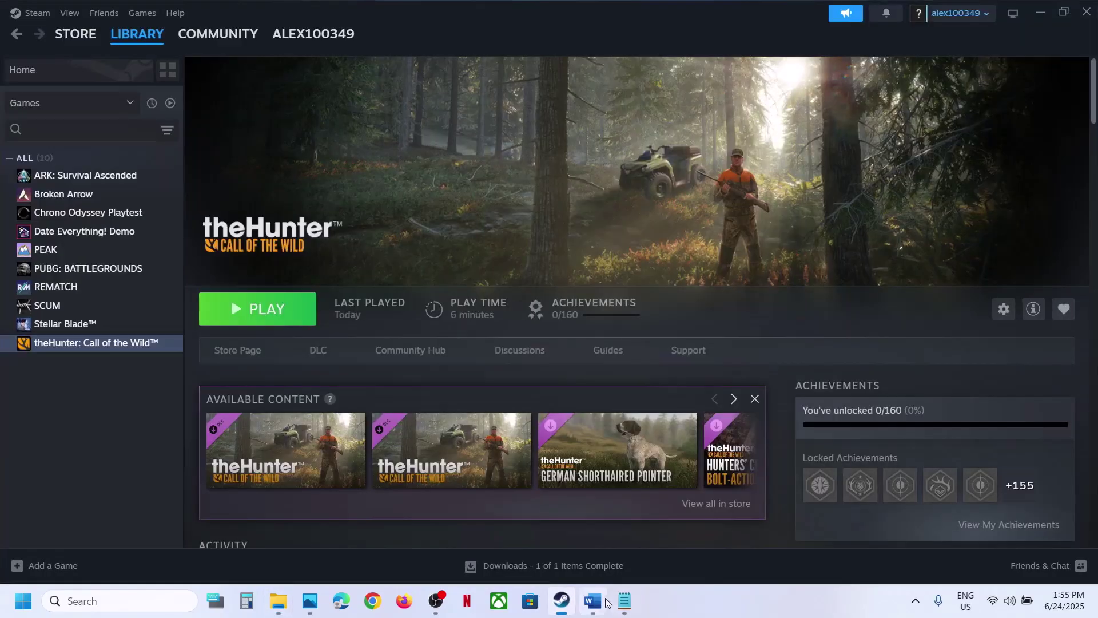
click(599, 611)
scroll(441, 373, down, 3)
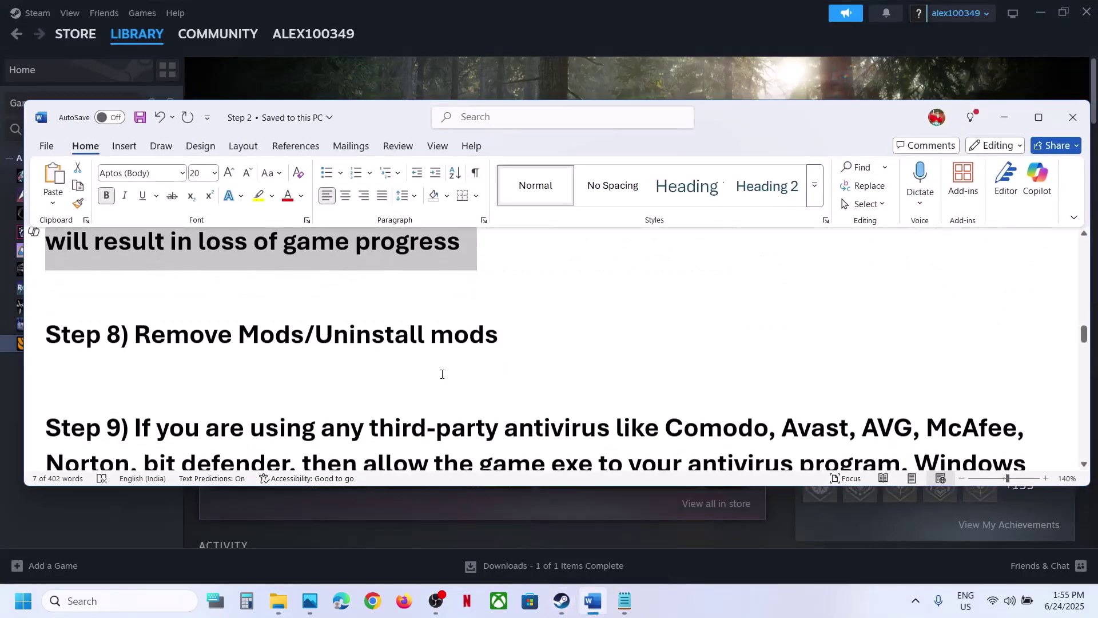
scroll(441, 375, up, 1)
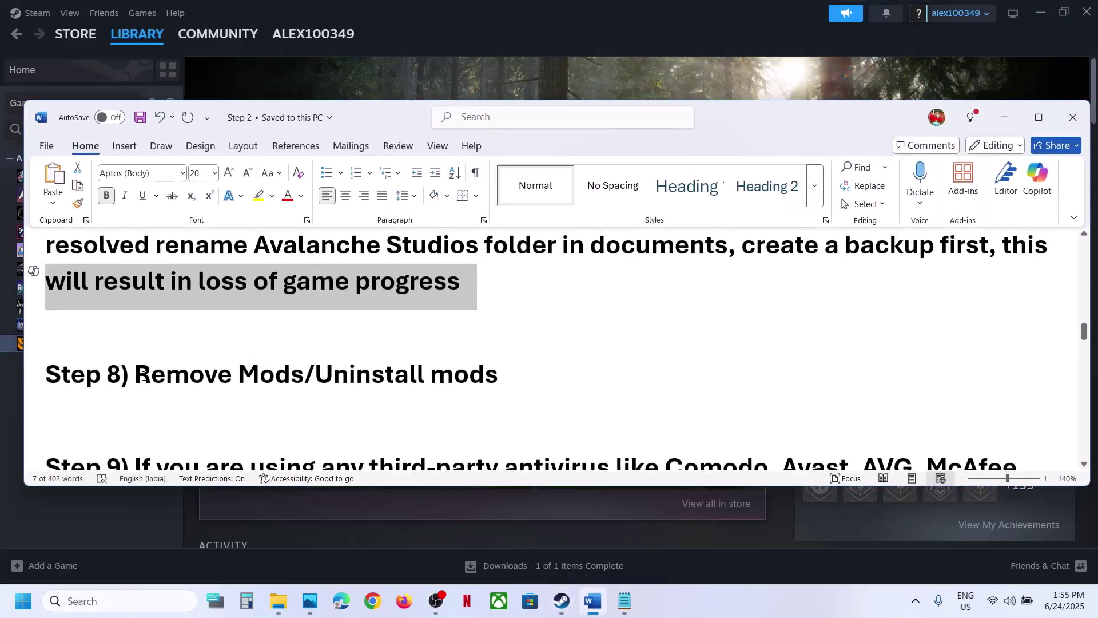
drag(143, 374, 499, 380)
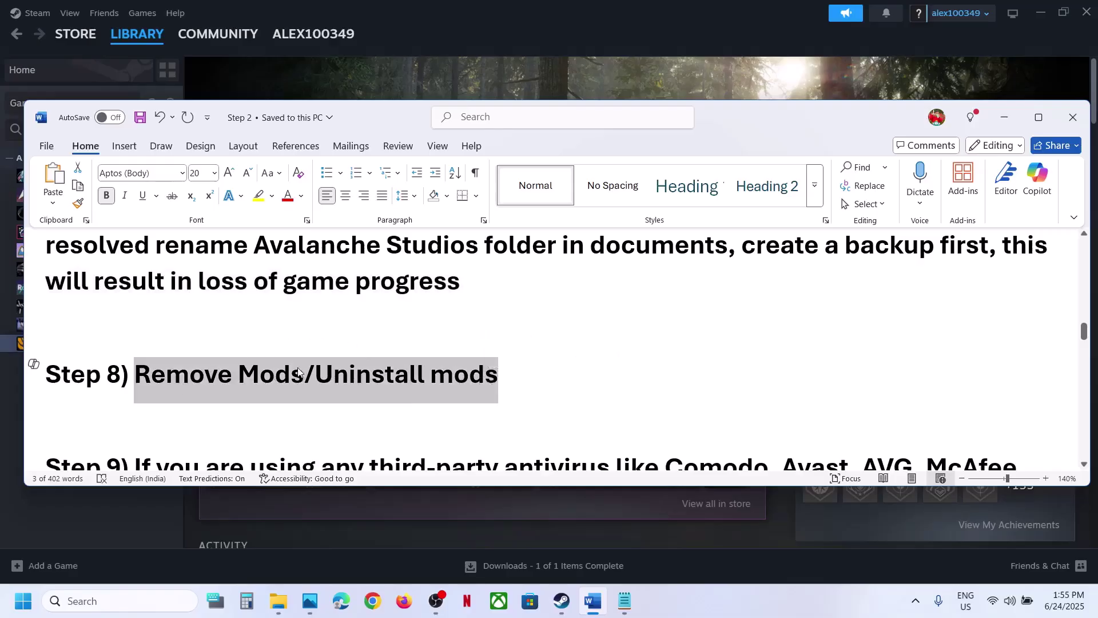
scroll(297, 372, down, 3)
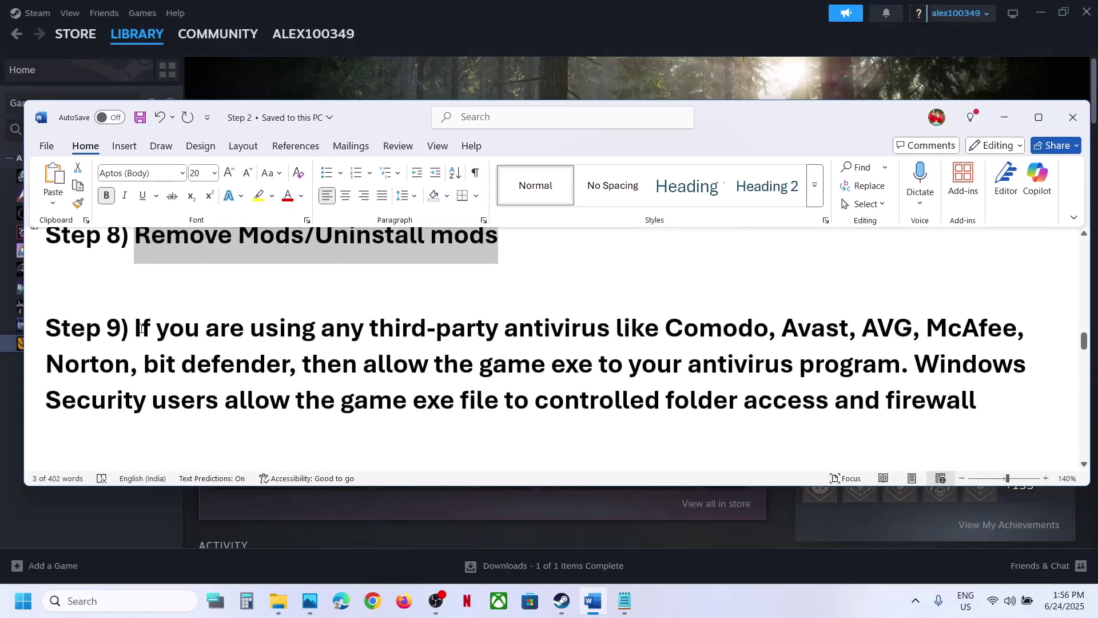
drag(141, 329, 852, 354)
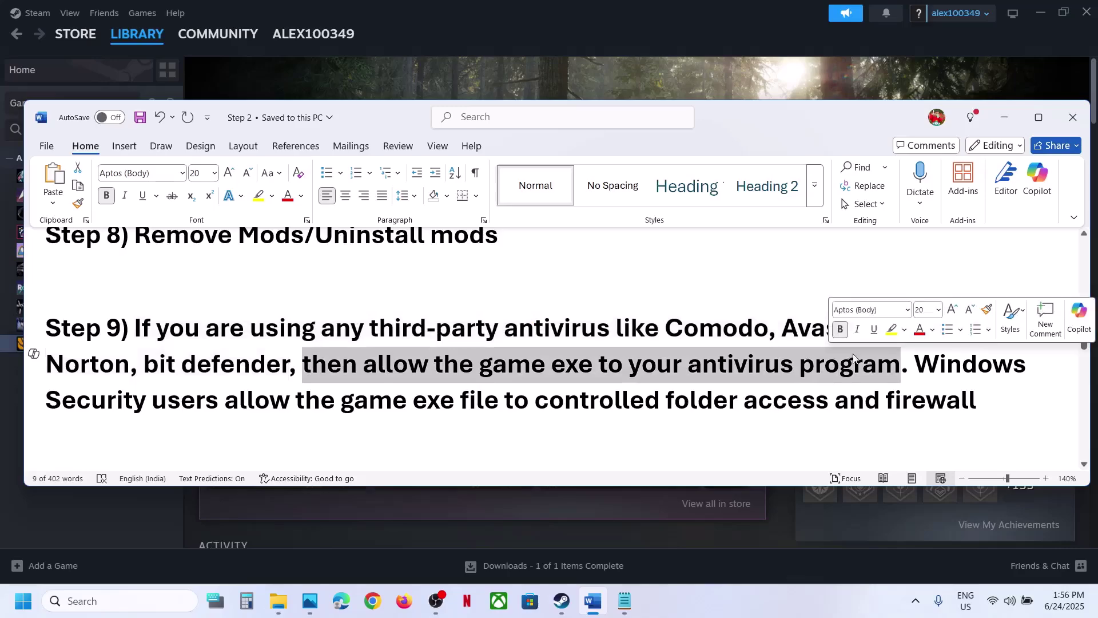
In Windows Security, open the list of apps allowed through Controlled folder access under Ransomware protection
click(609, 72)
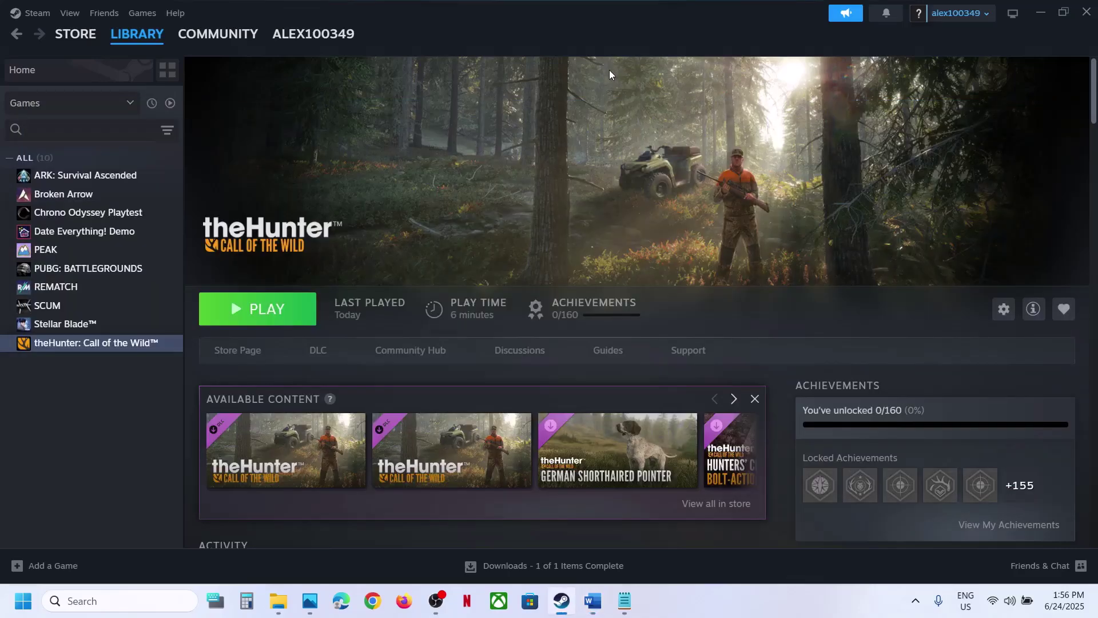
key(super+i)
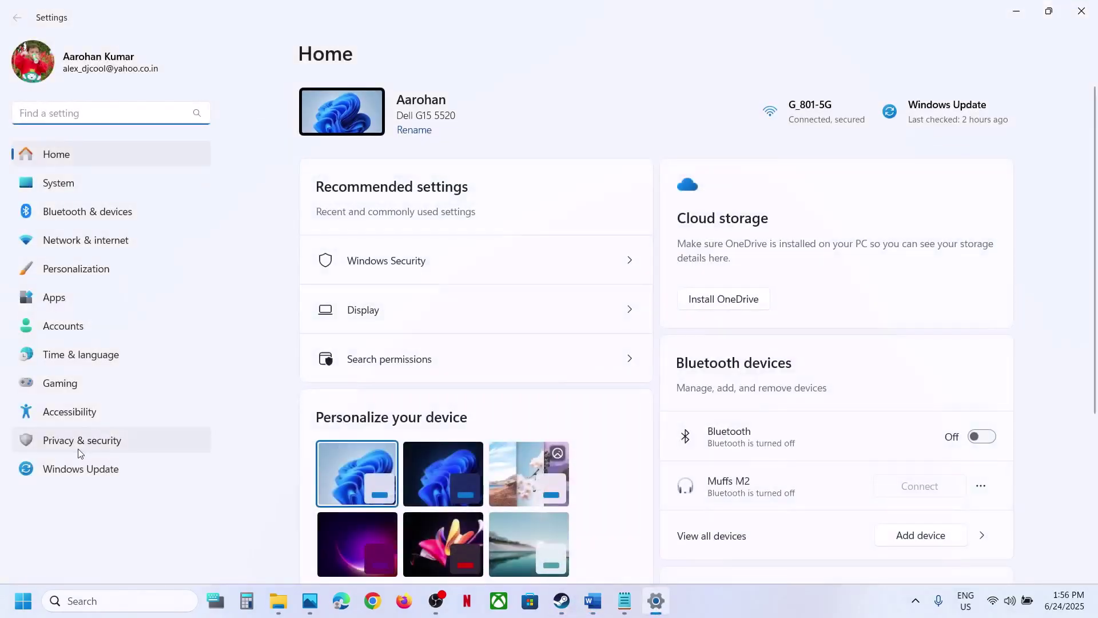
click(80, 452)
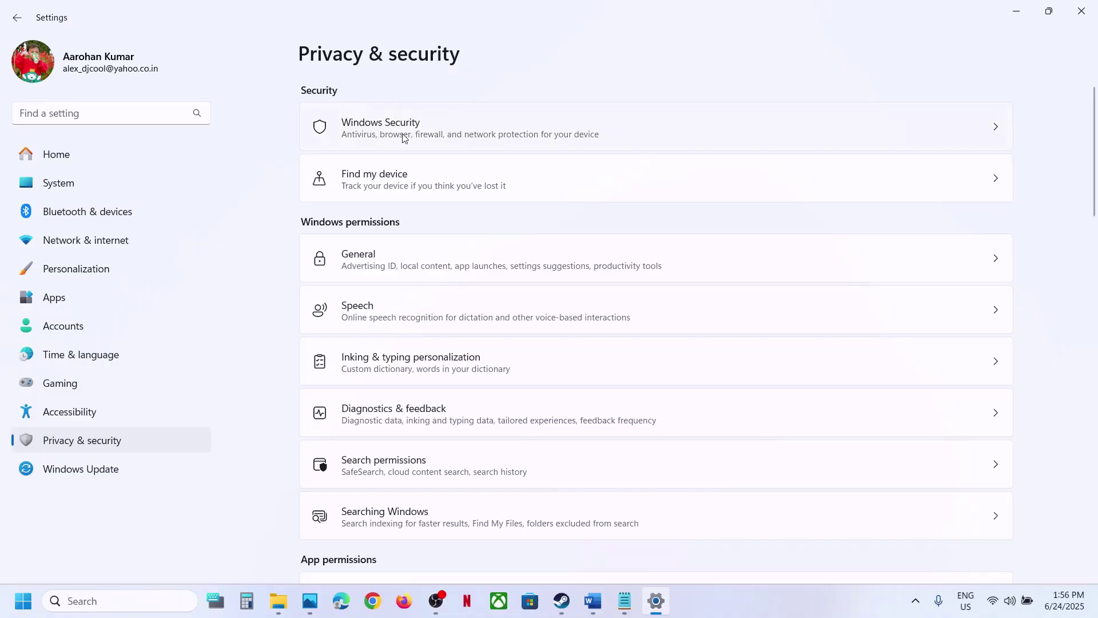
click(404, 138)
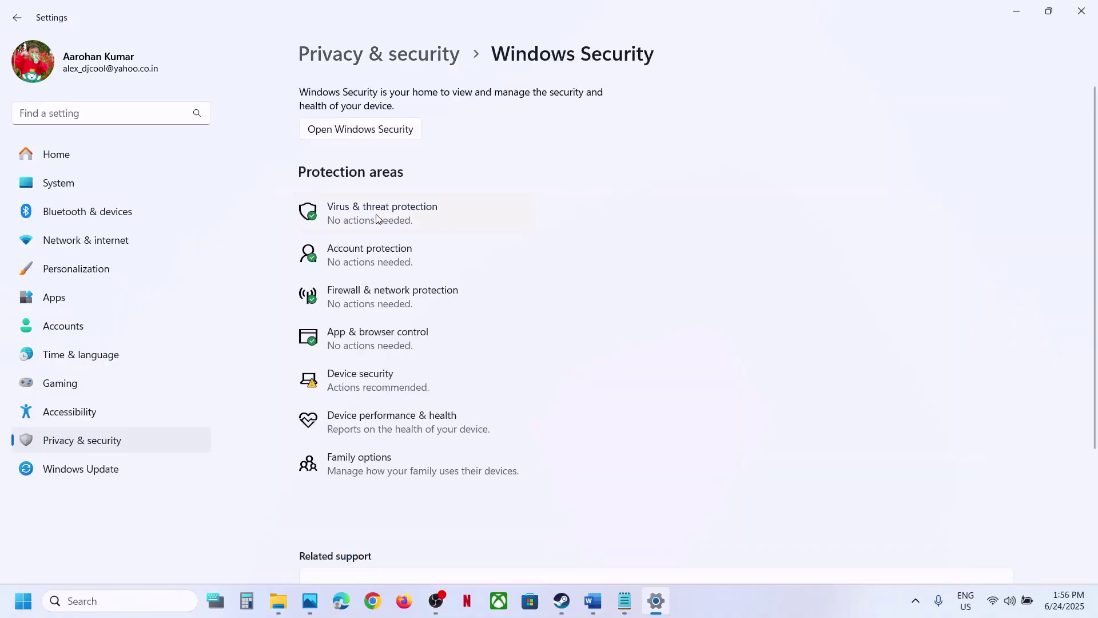
click(429, 197)
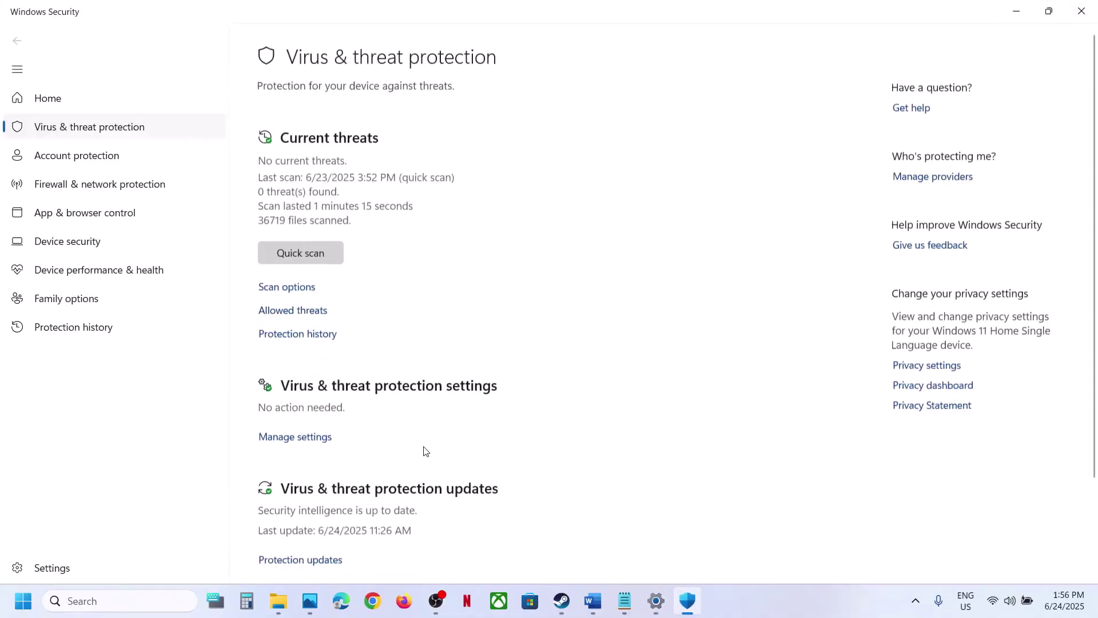
scroll(421, 451, down, 3)
click(352, 535)
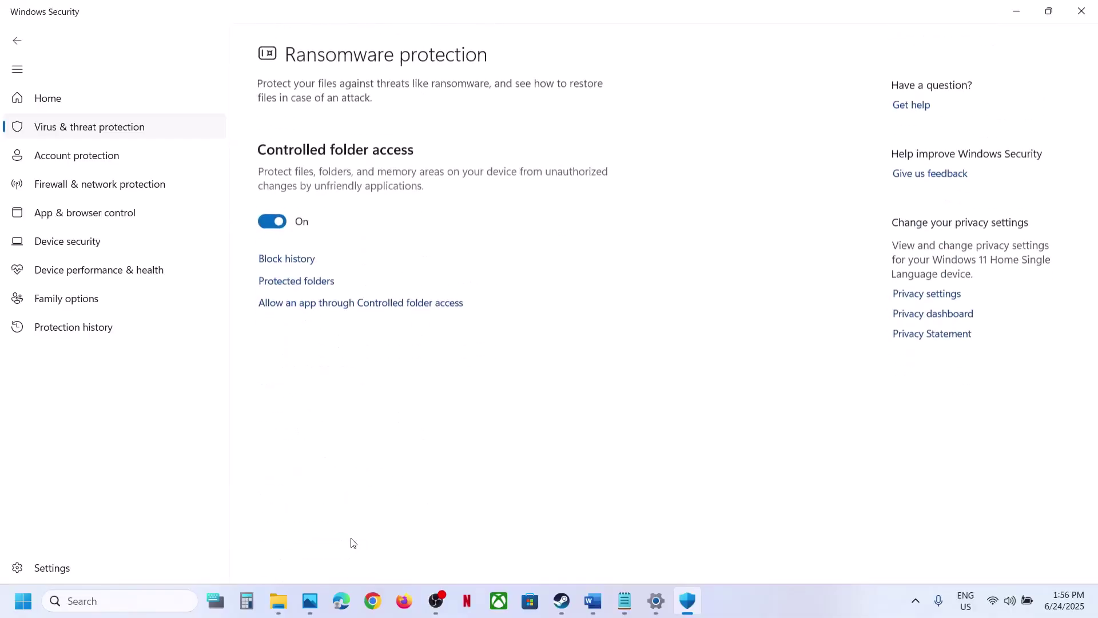
click(391, 303)
click(469, 423)
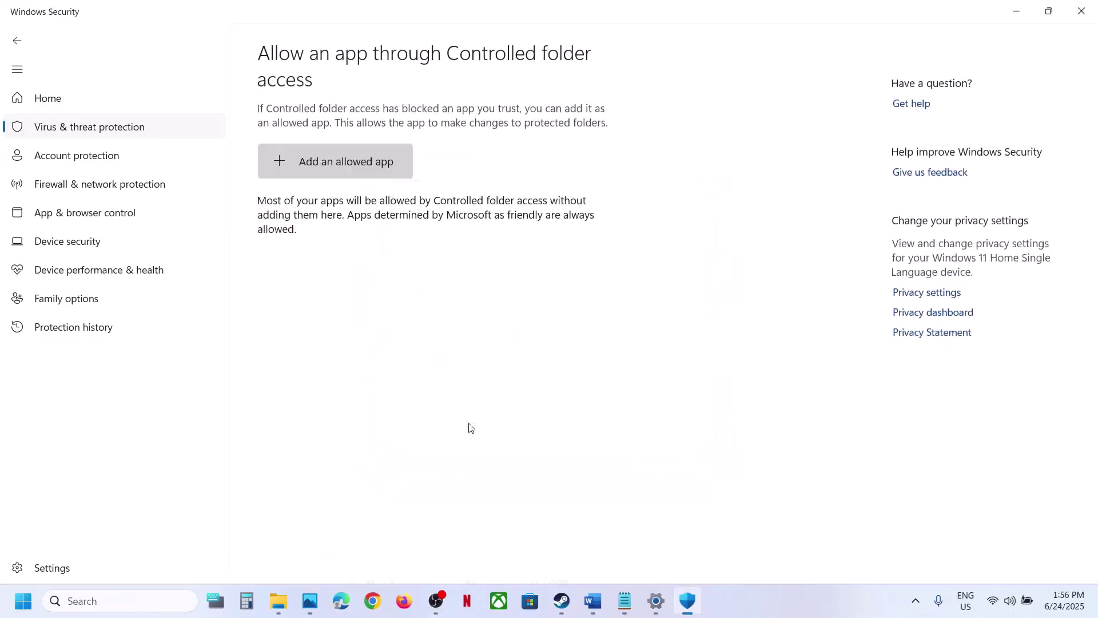
Add theHunterCotW_F from C:\Program Files (x86)\Steam\steamapps\common\theHunterCotW as an allowed app
click(351, 166)
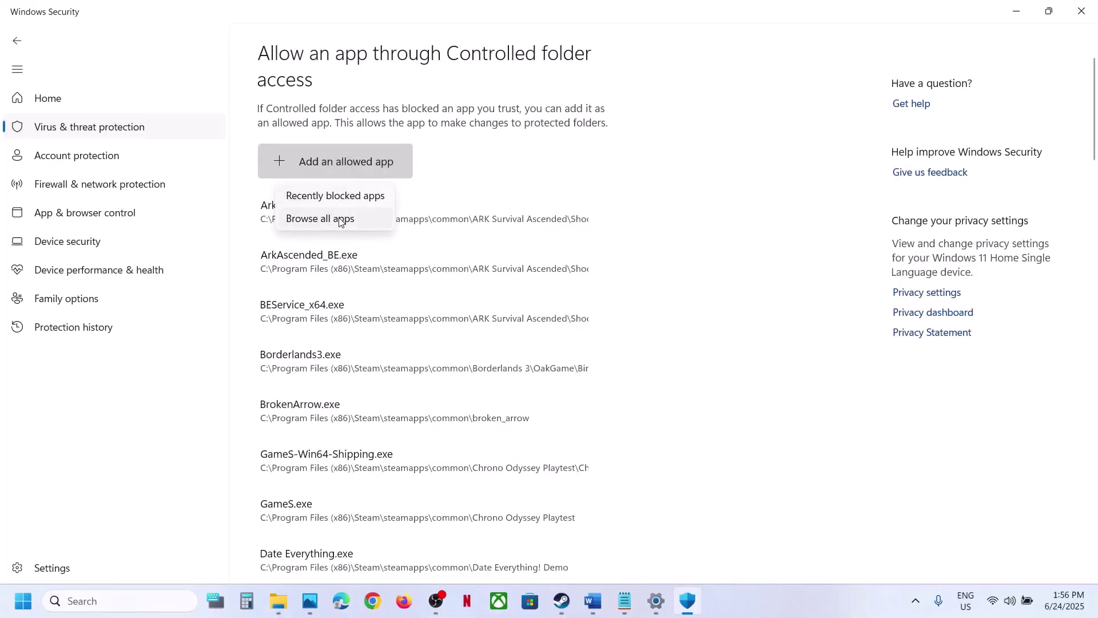
click(320, 218)
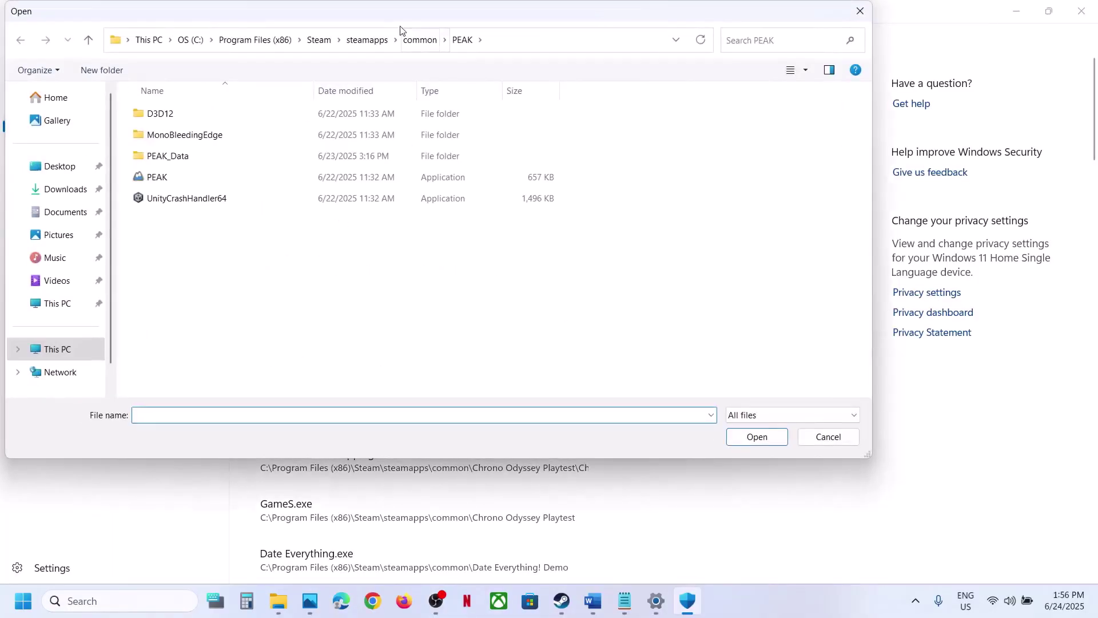
click(418, 40)
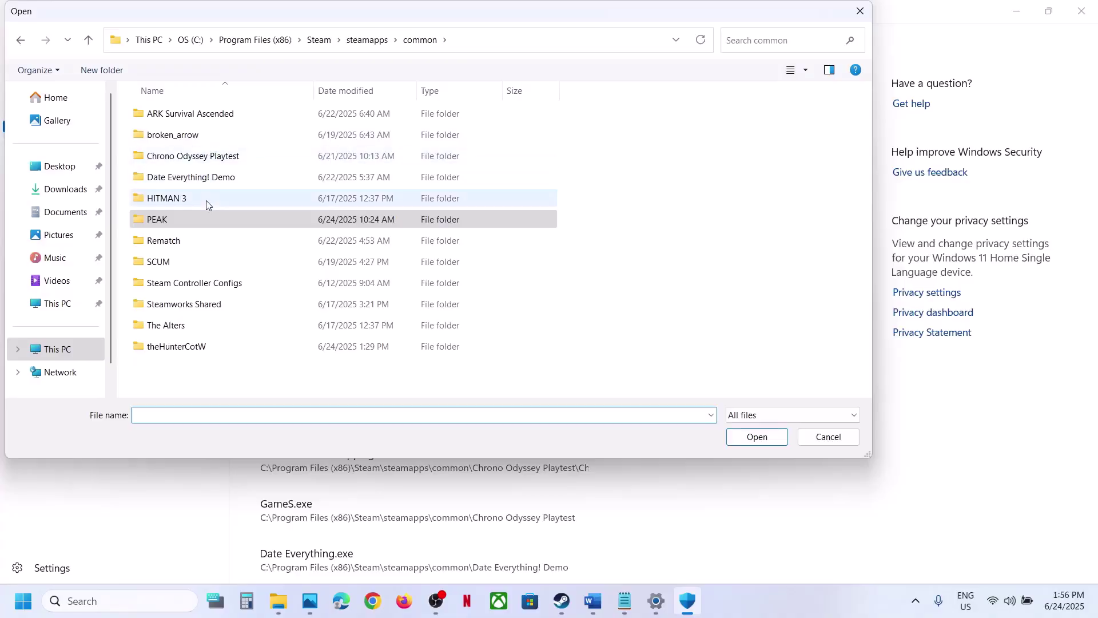
double_click(192, 345)
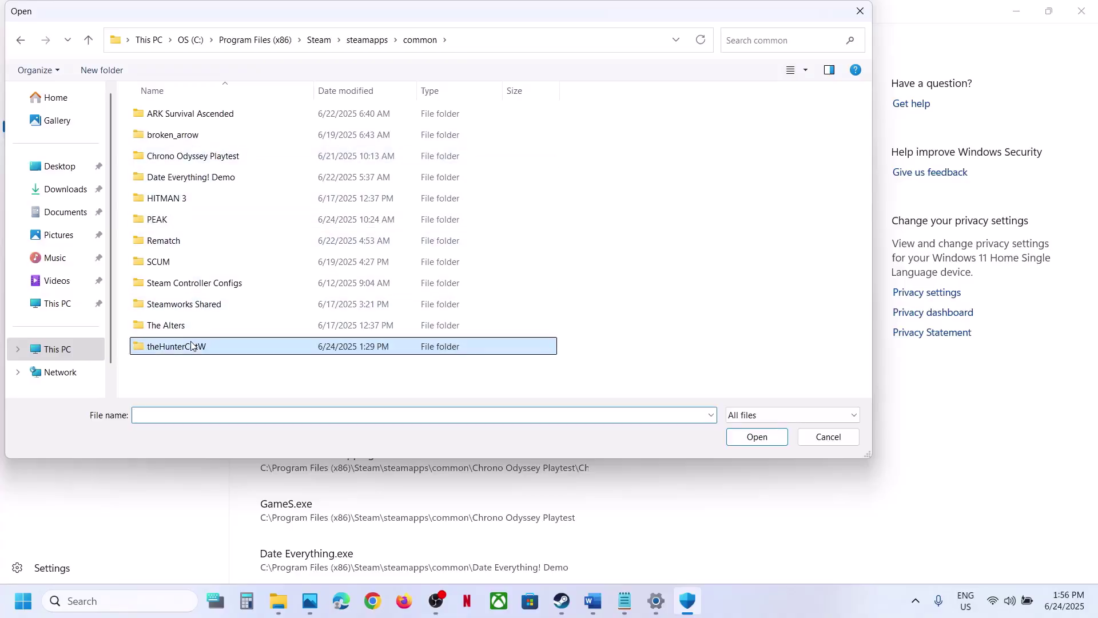
click(529, 46)
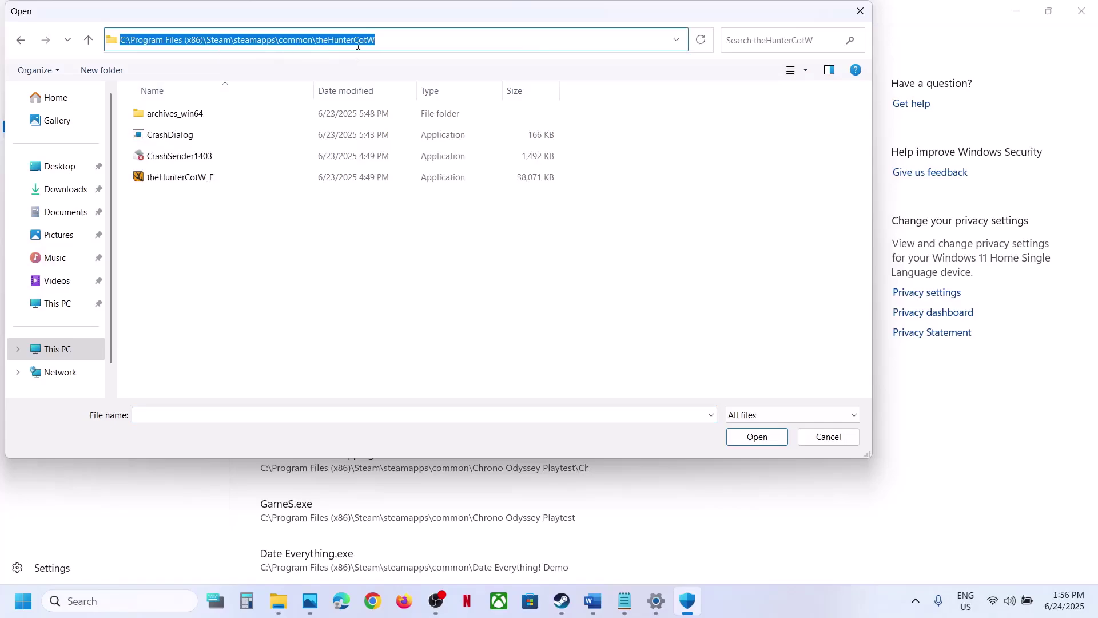
click(207, 184)
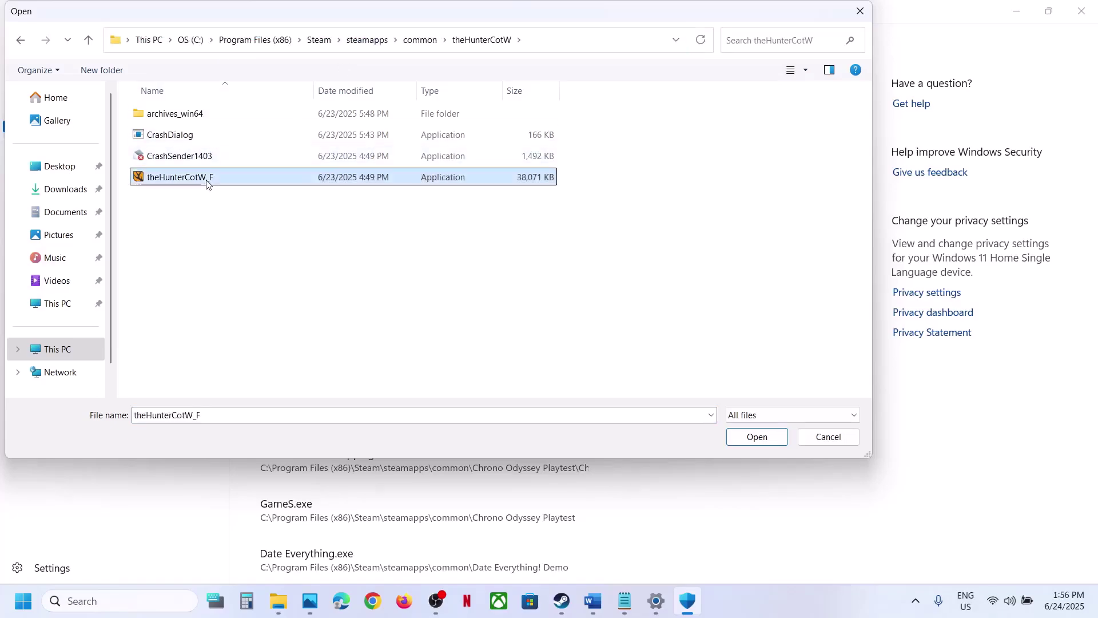
click(756, 436)
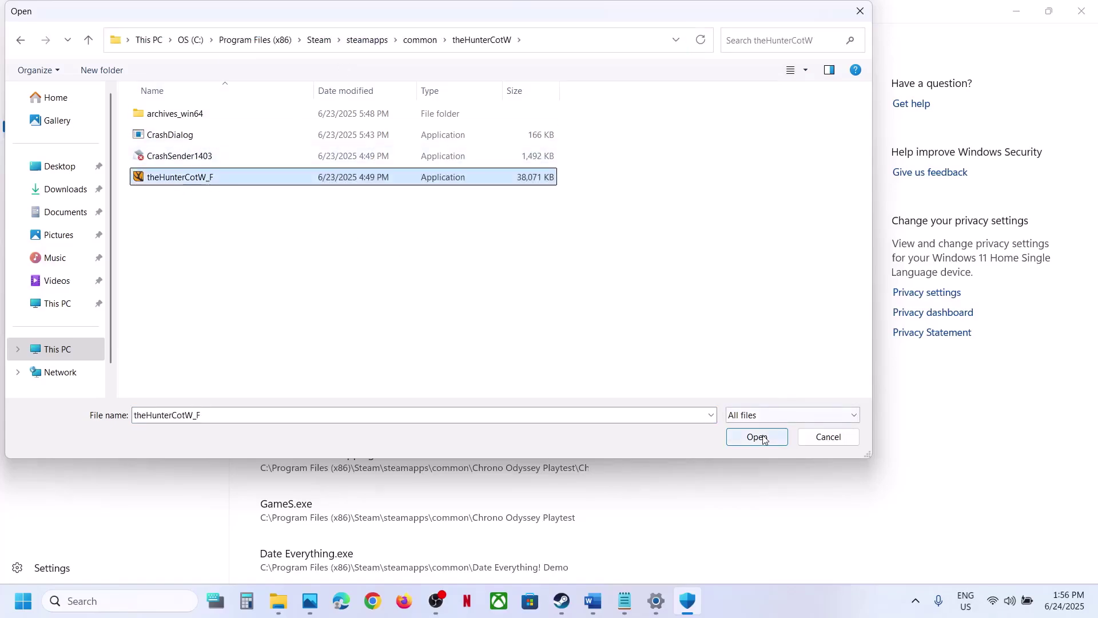
Browse the game's archives_win64 folder for further executables to allow, then close the file picker without adding any
click(356, 170)
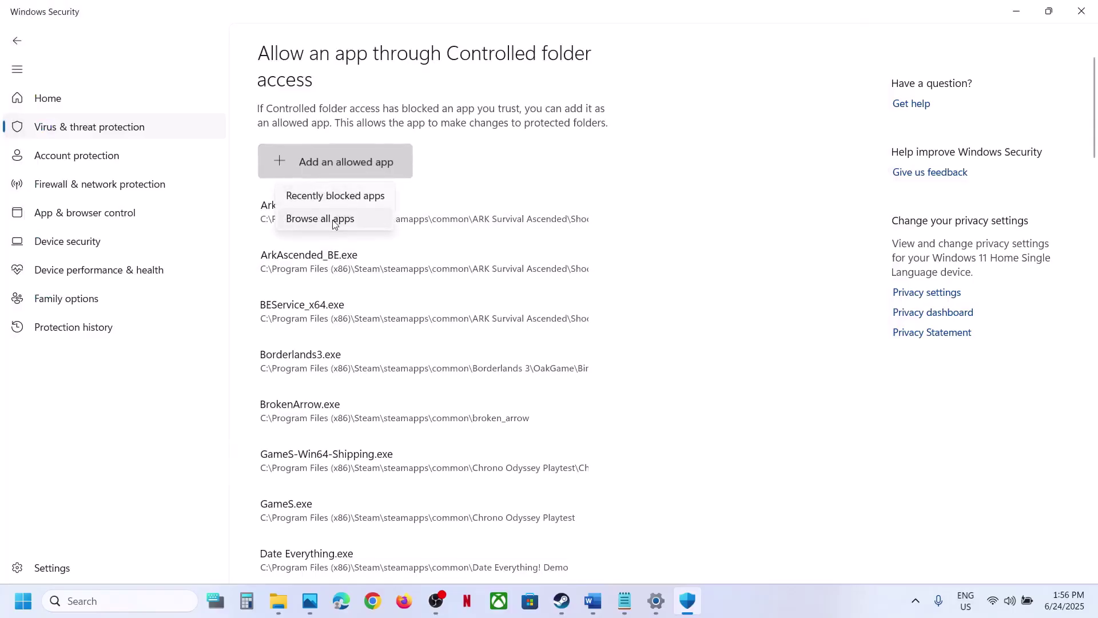
click(335, 217)
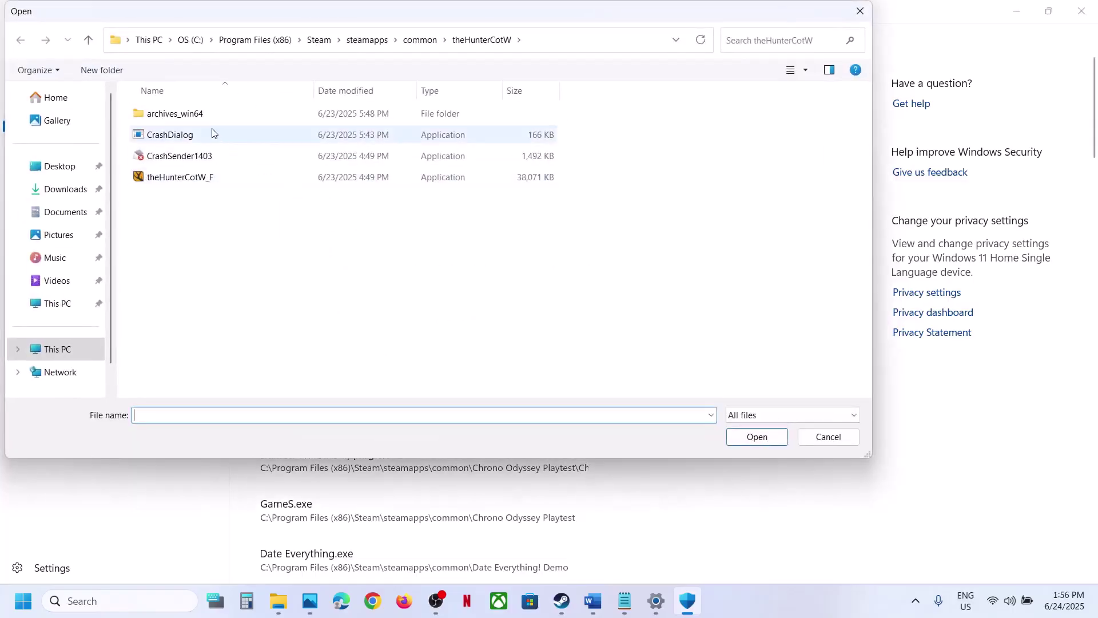
double_click(185, 114)
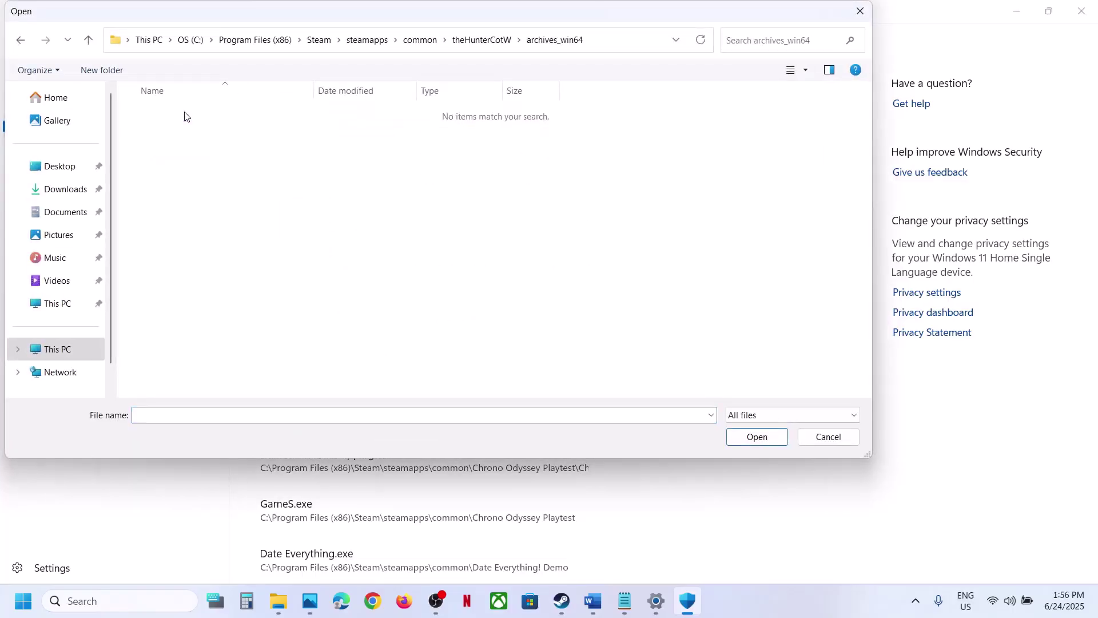
click(88, 40)
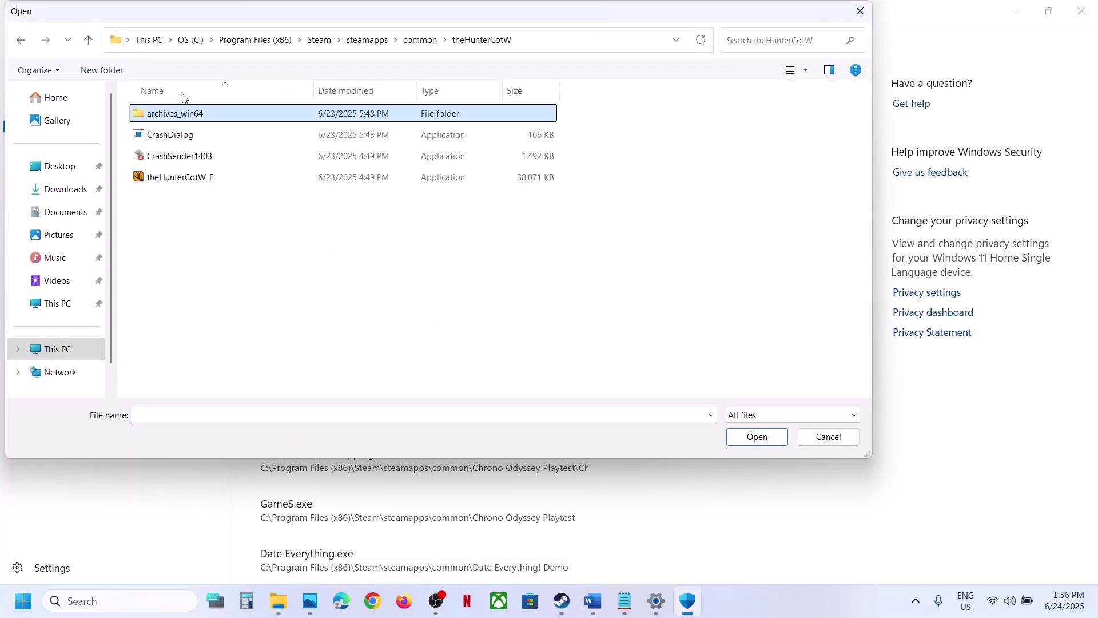
click(860, 11)
Open Windows Defender Firewall's allowed apps list in Control Panel and unlock its settings for changes
click(161, 601)
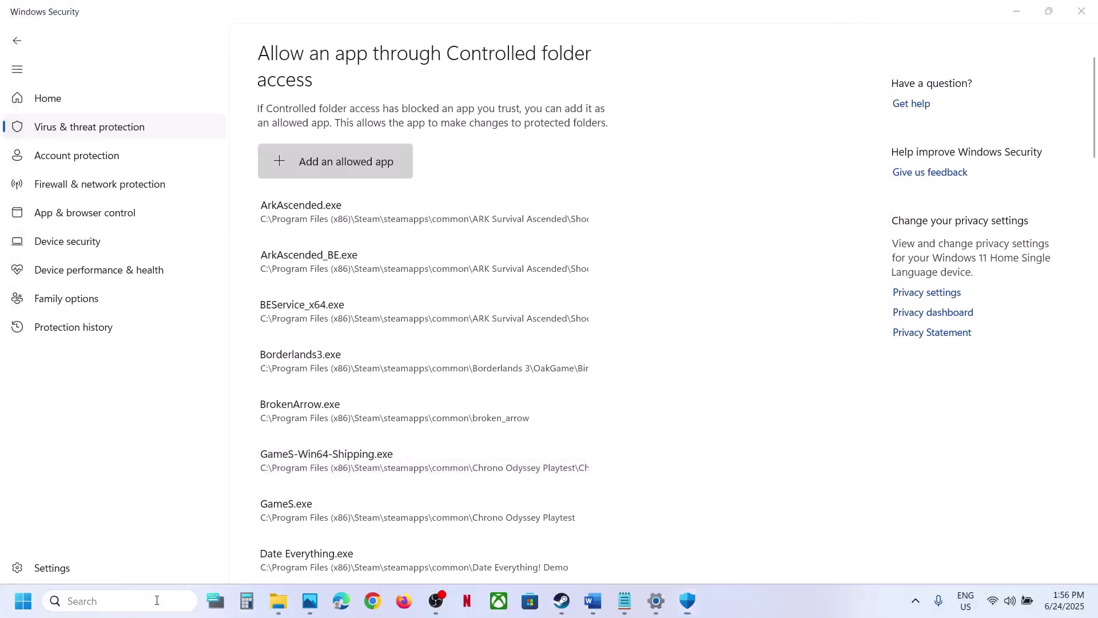
text(control)
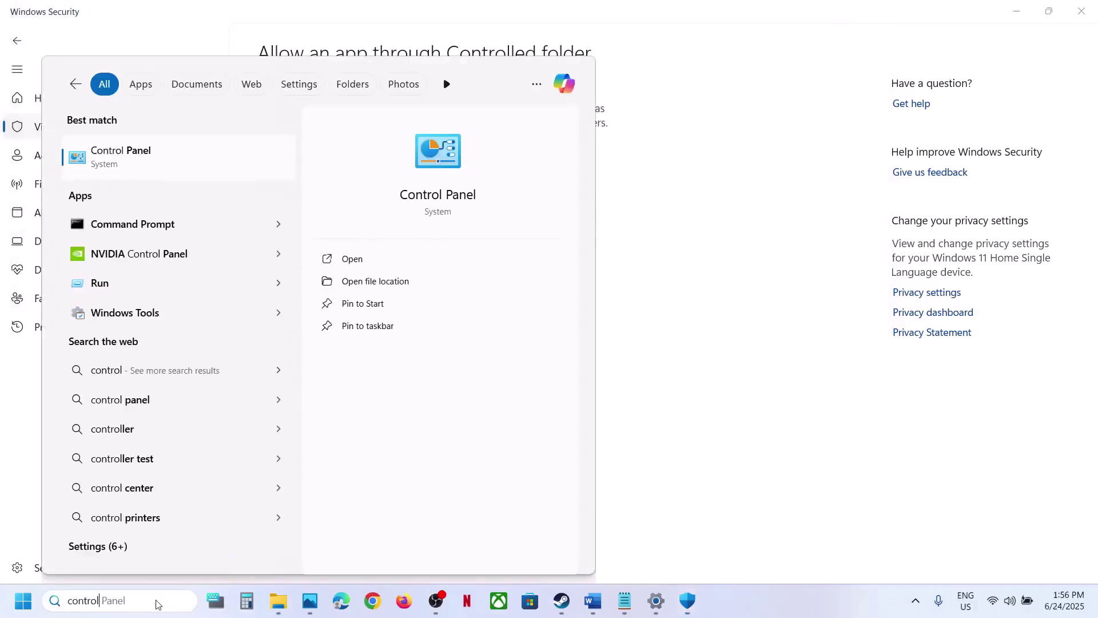
key(Return)
click(414, 114)
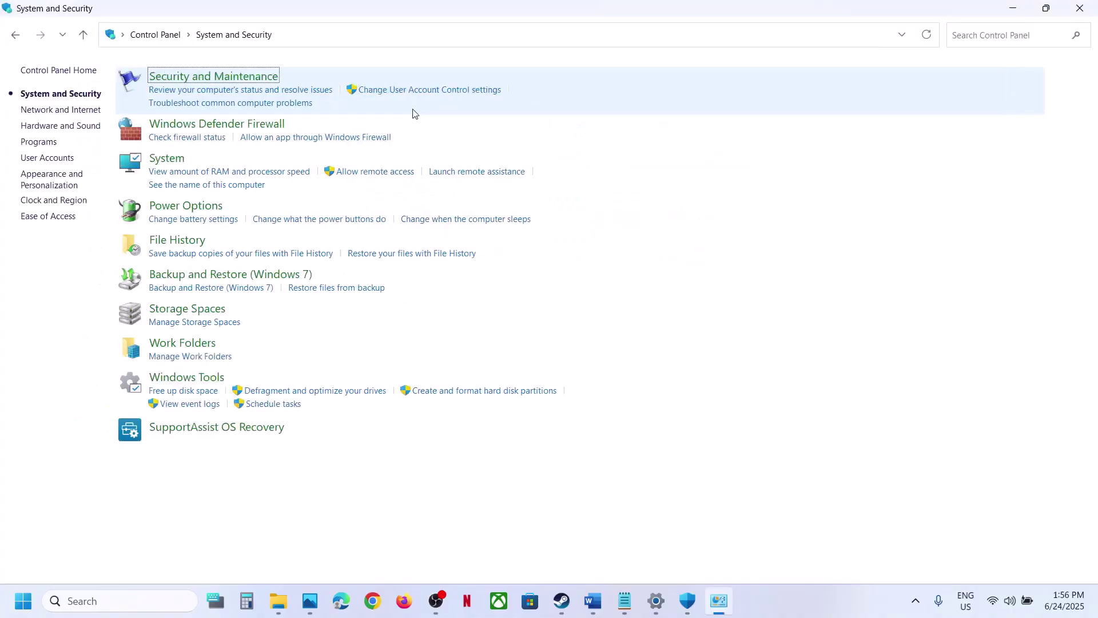
click(286, 129)
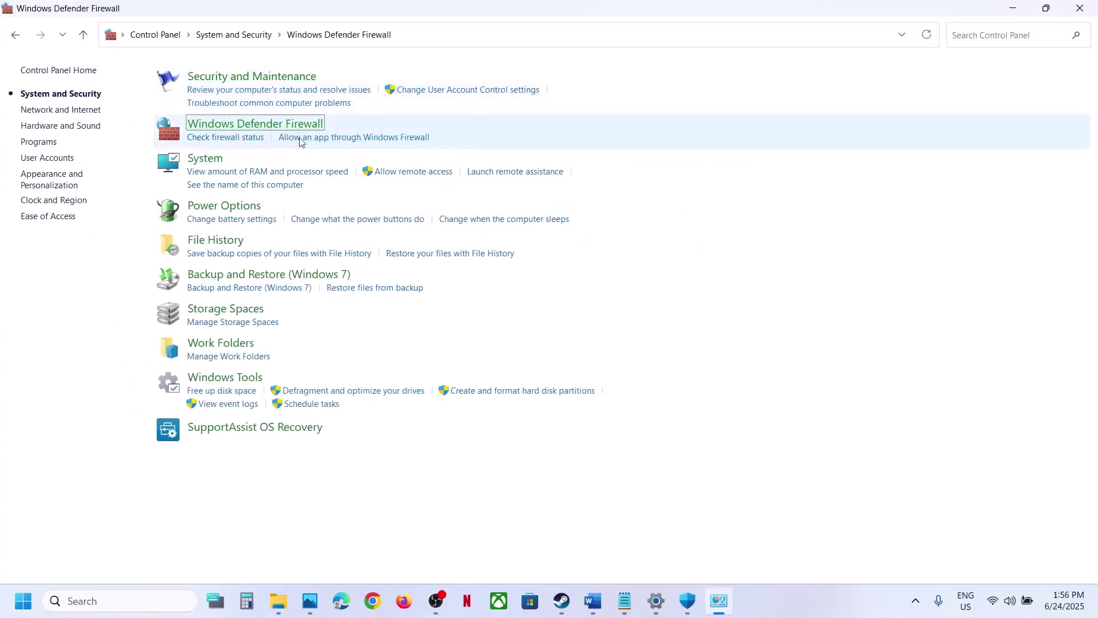
click(59, 109)
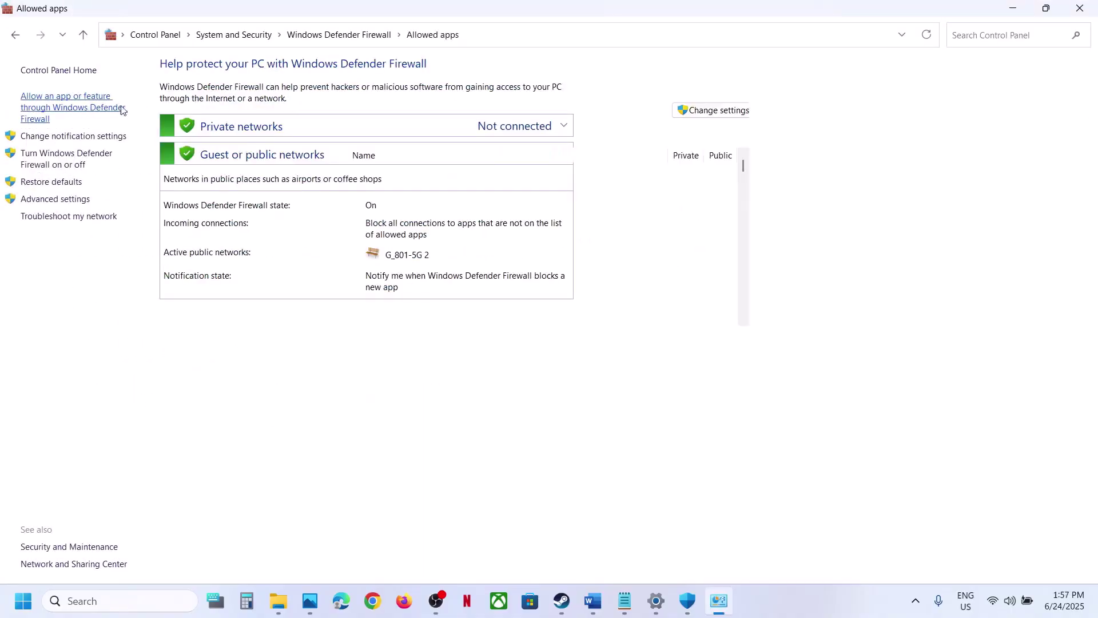
click(694, 115)
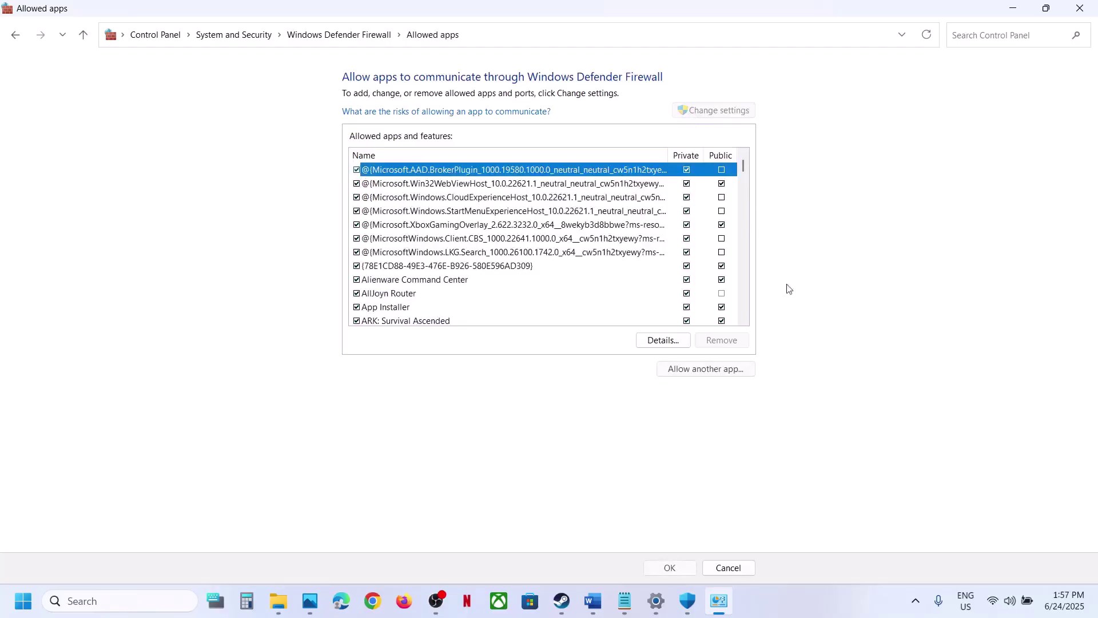
Try to add theHunterCotW_F from steamapps\common\theHunterCotW as another app allowed through the firewall
click(709, 370)
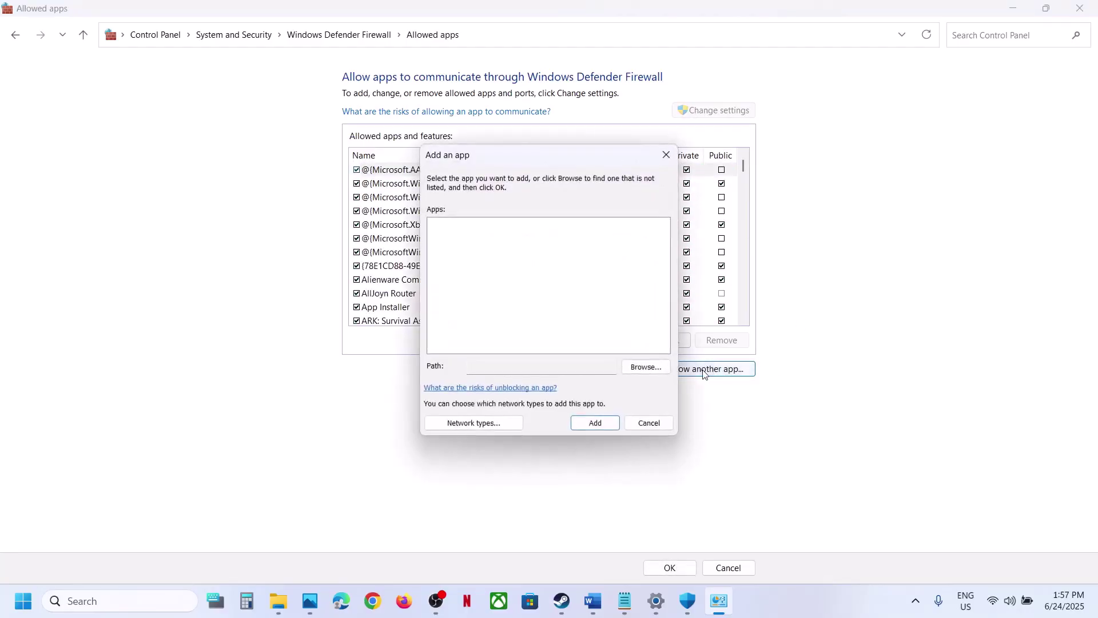
click(645, 366)
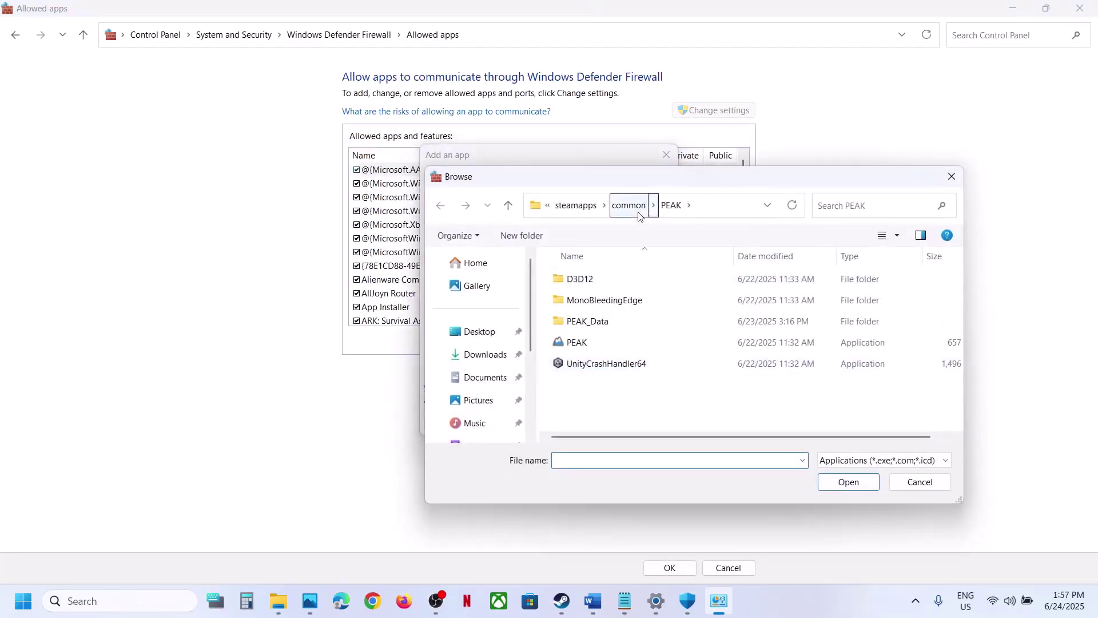
click(638, 209)
scroll(608, 364, down, 2)
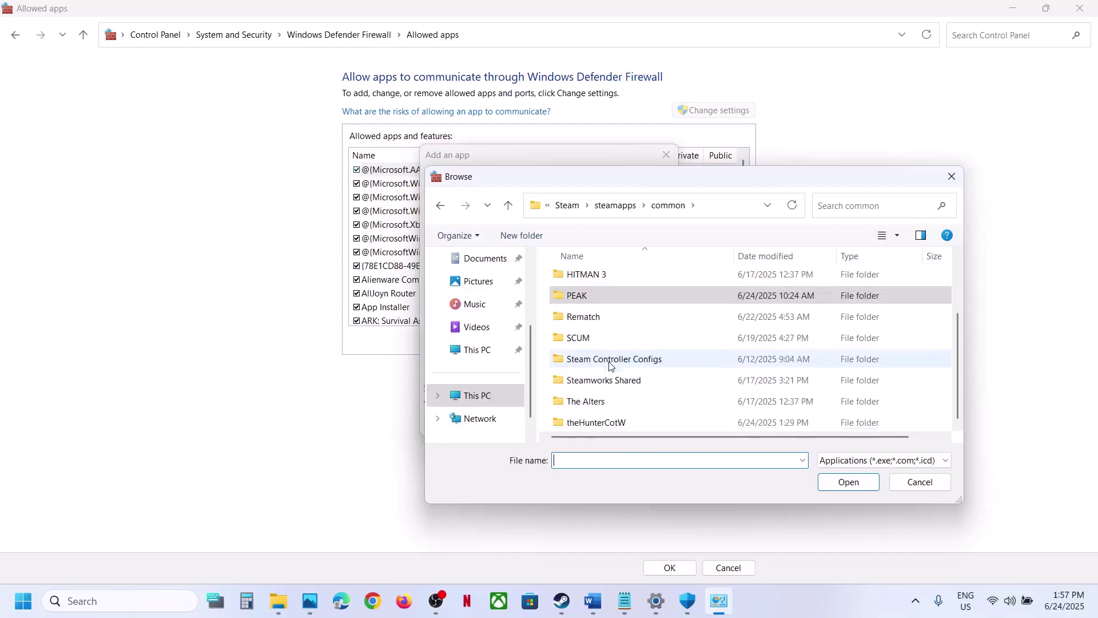
double_click(593, 423)
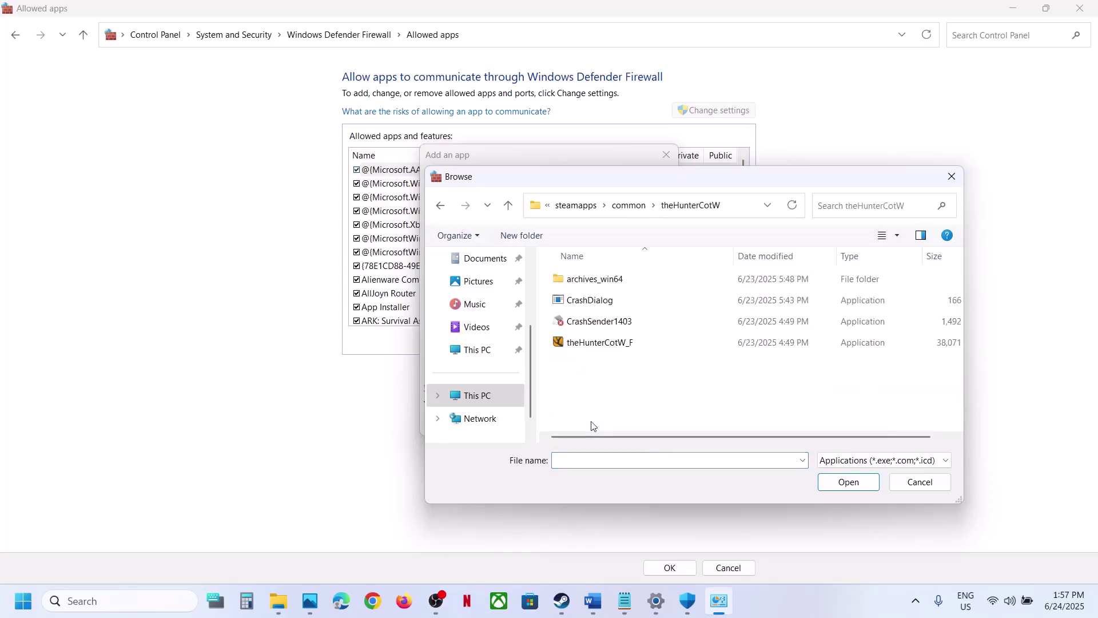
click(575, 343)
click(851, 491)
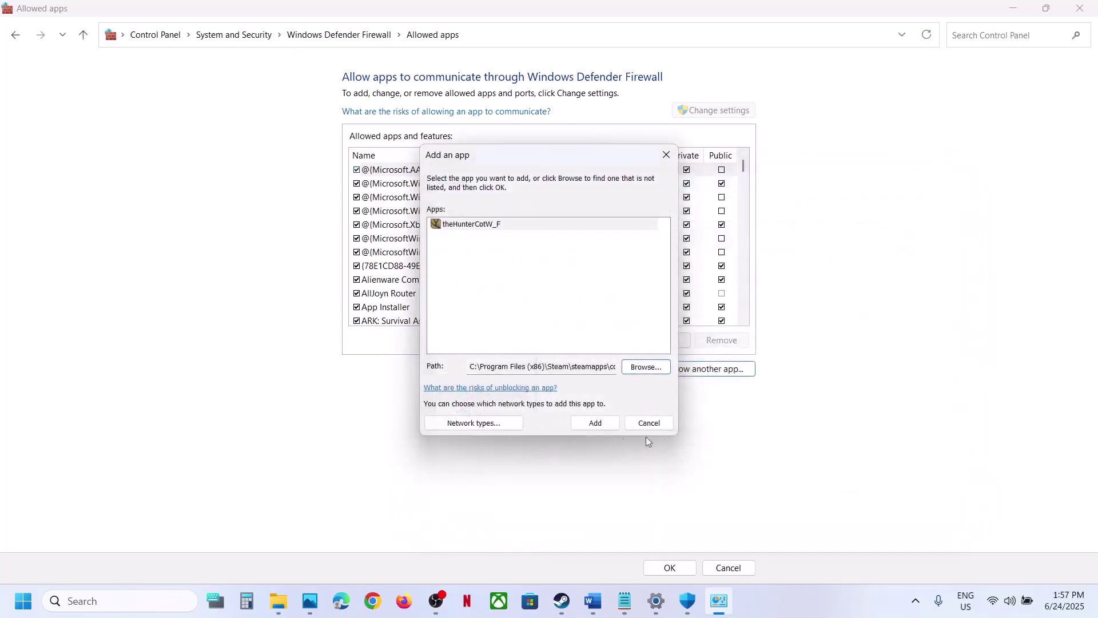
click(595, 423)
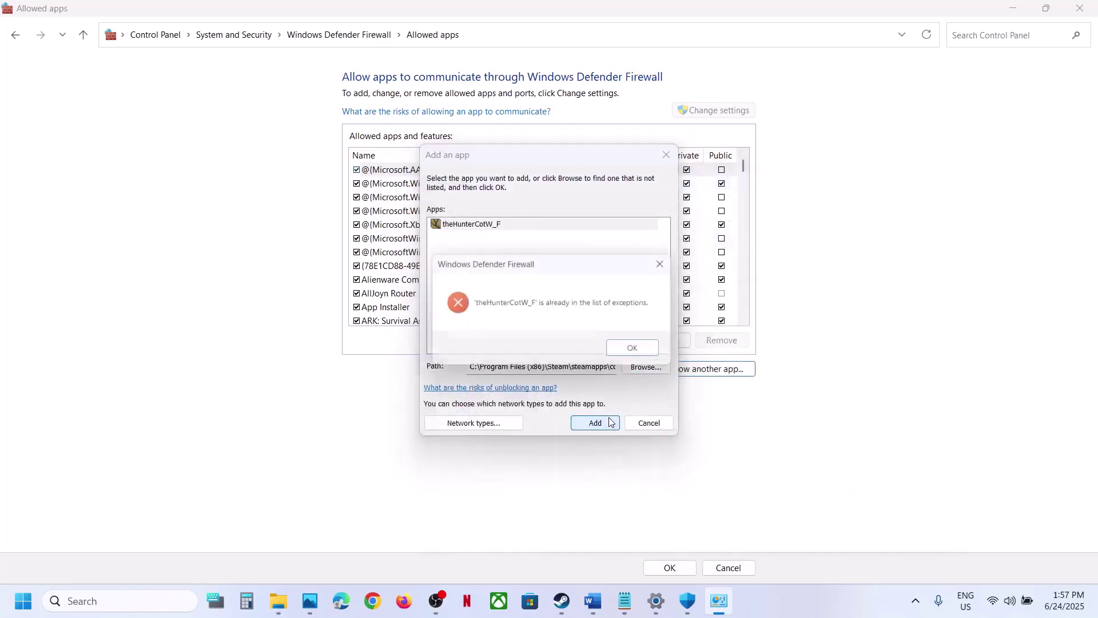
click(634, 349)
click(666, 154)
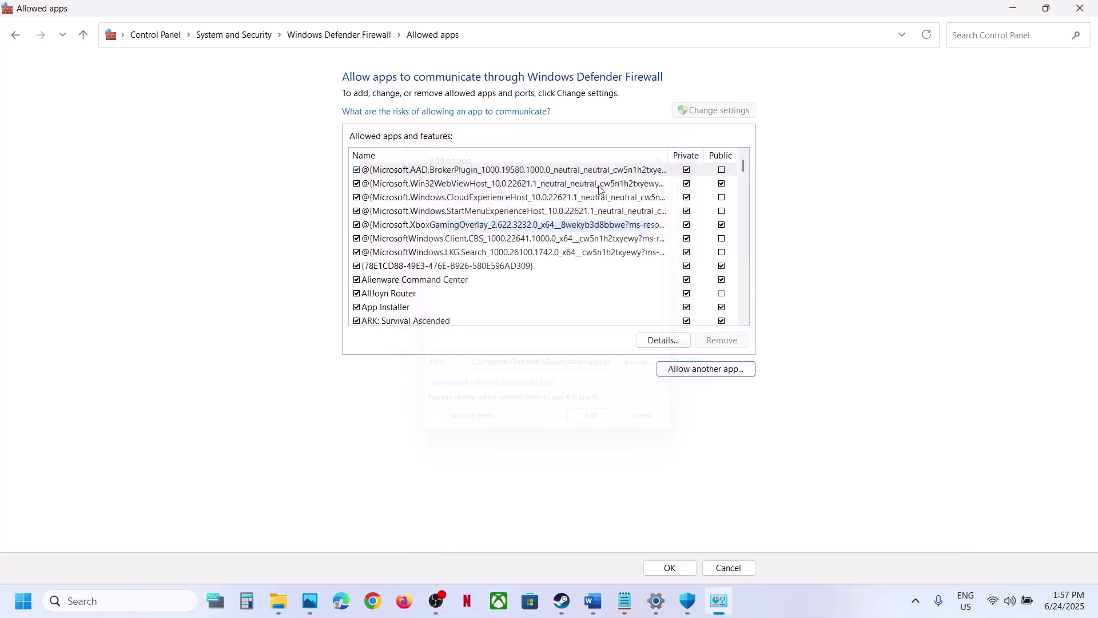
Check the theHunter: Call of the Wild entry in the firewall's allowed apps, and close the firewall, Windows Security and Settings windows
click(457, 257)
text(theh)
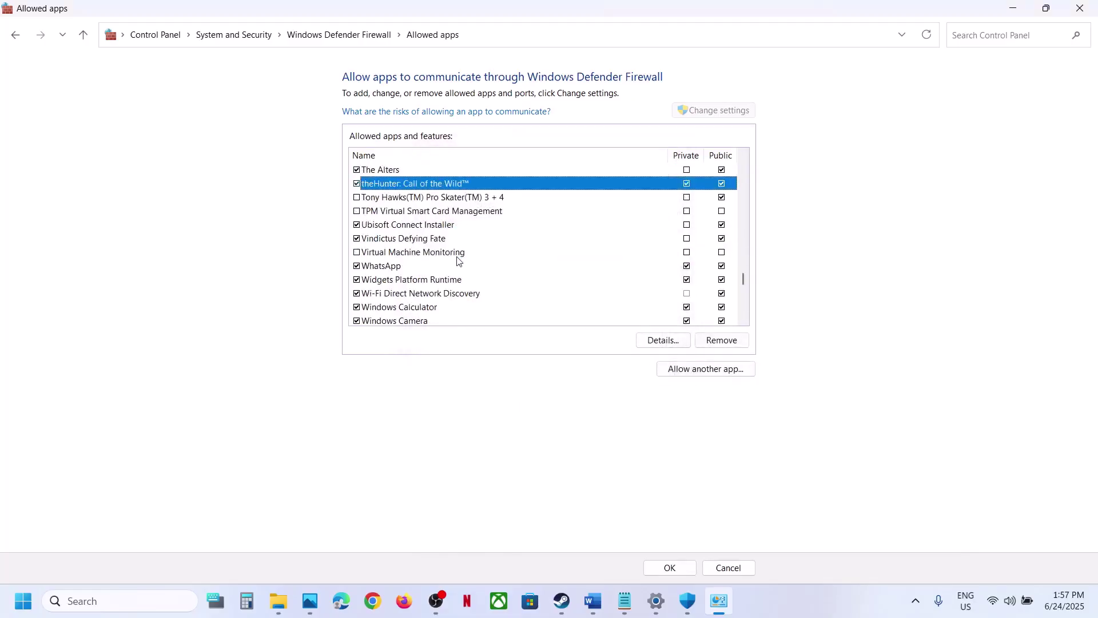
click(1082, 9)
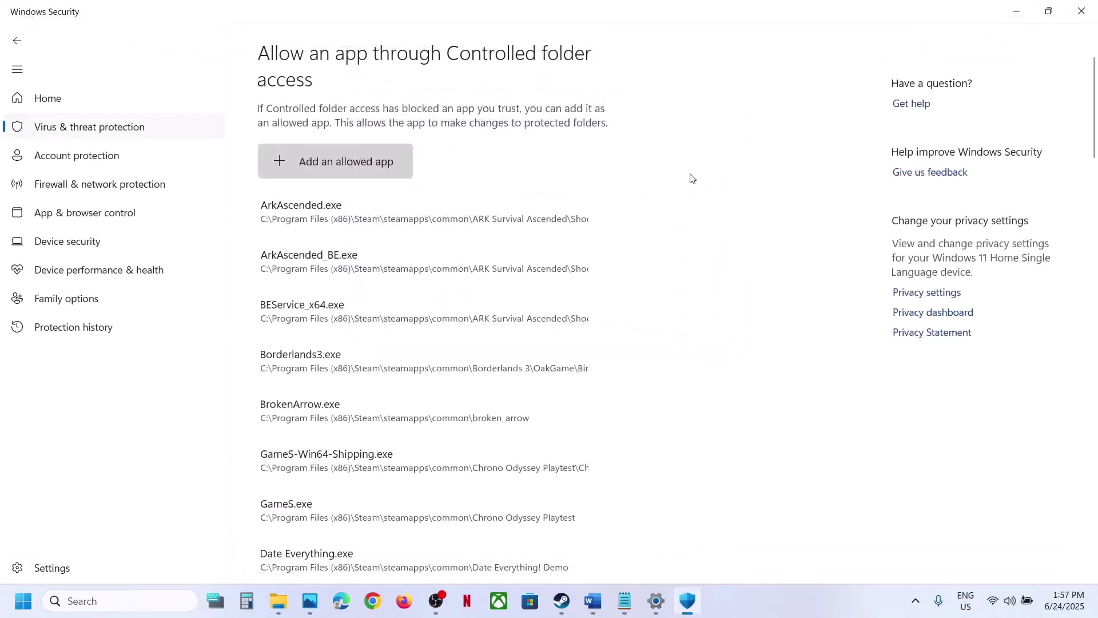
click(1082, 9)
click(1082, 9)
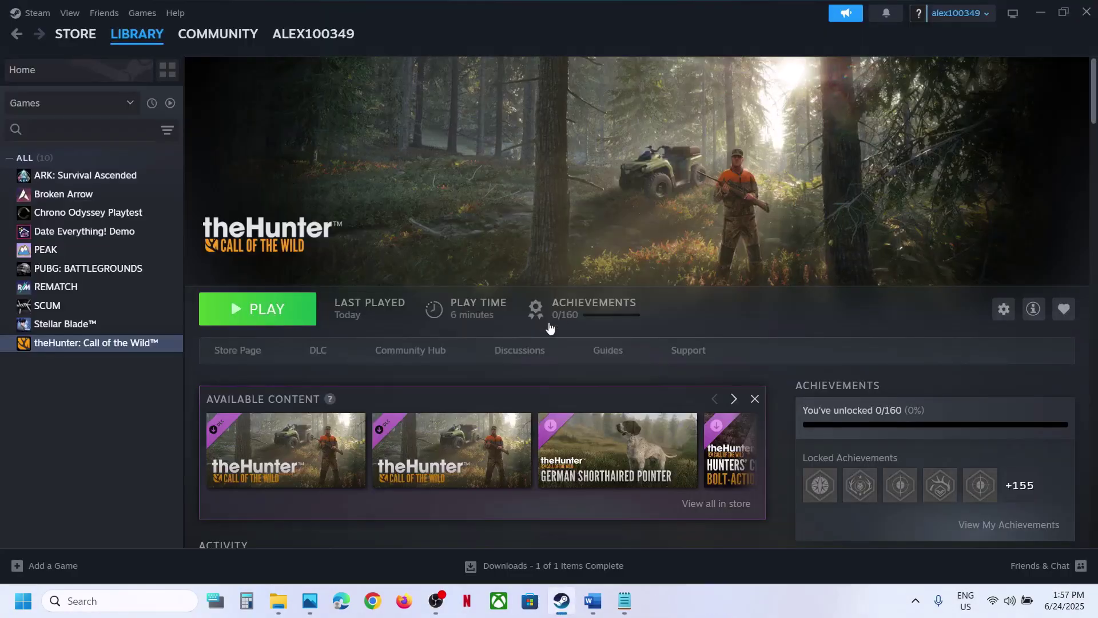
In the Word notes, highlight Step 10's "Run the game from the game installation folder"
click(593, 600)
scroll(391, 316, down, 3)
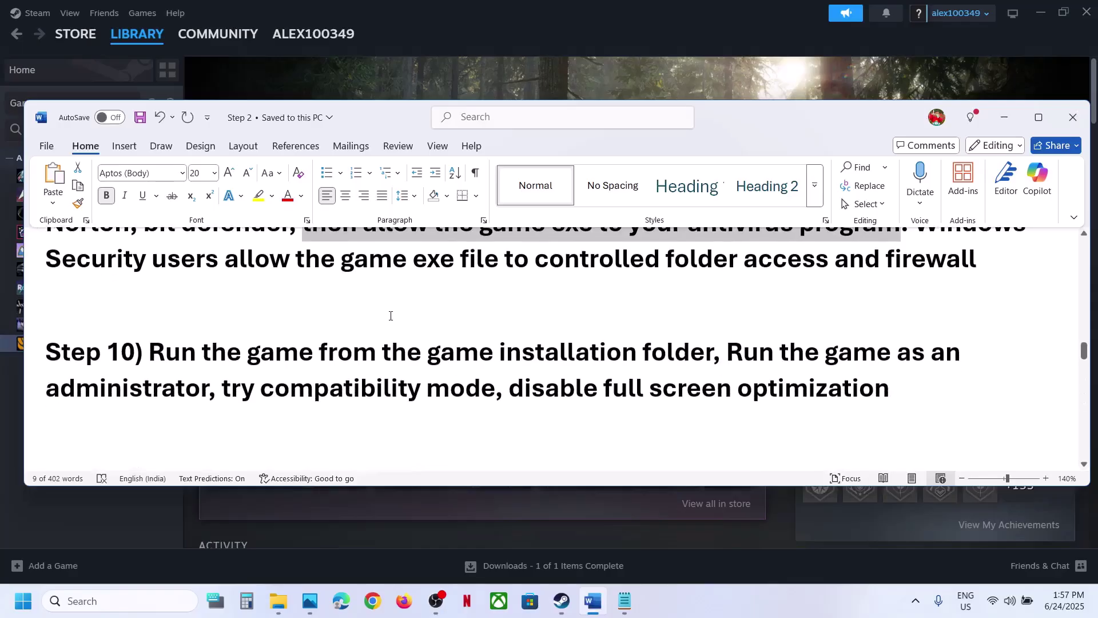
drag(183, 342, 702, 352)
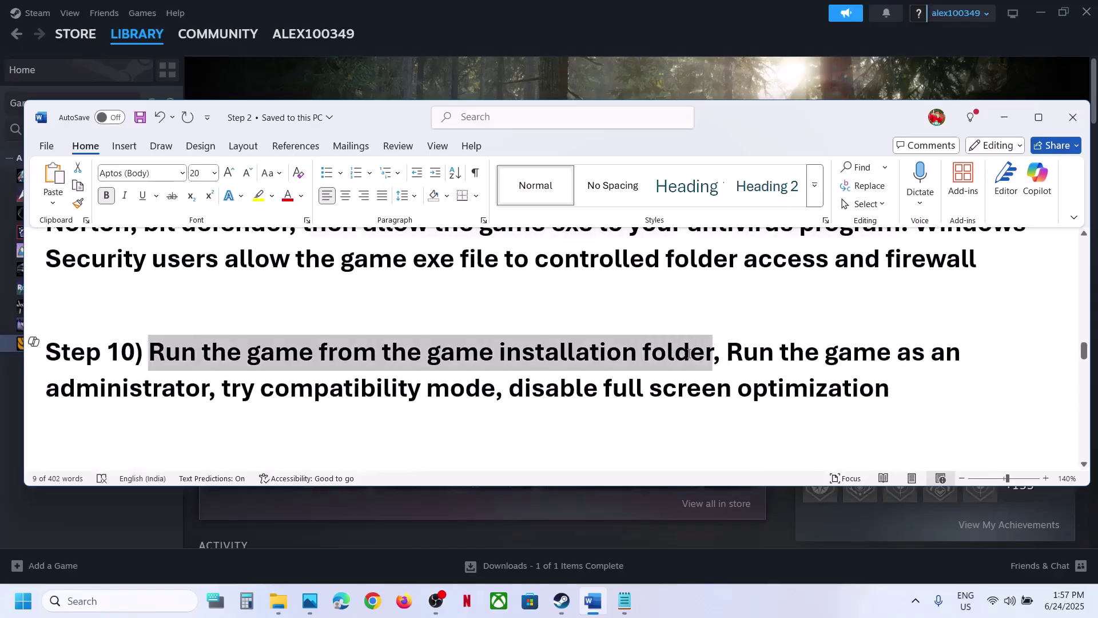
From the Steam library, browse theHunter: Call of the Wild's local files and select theHunterCotW_F
click(615, 50)
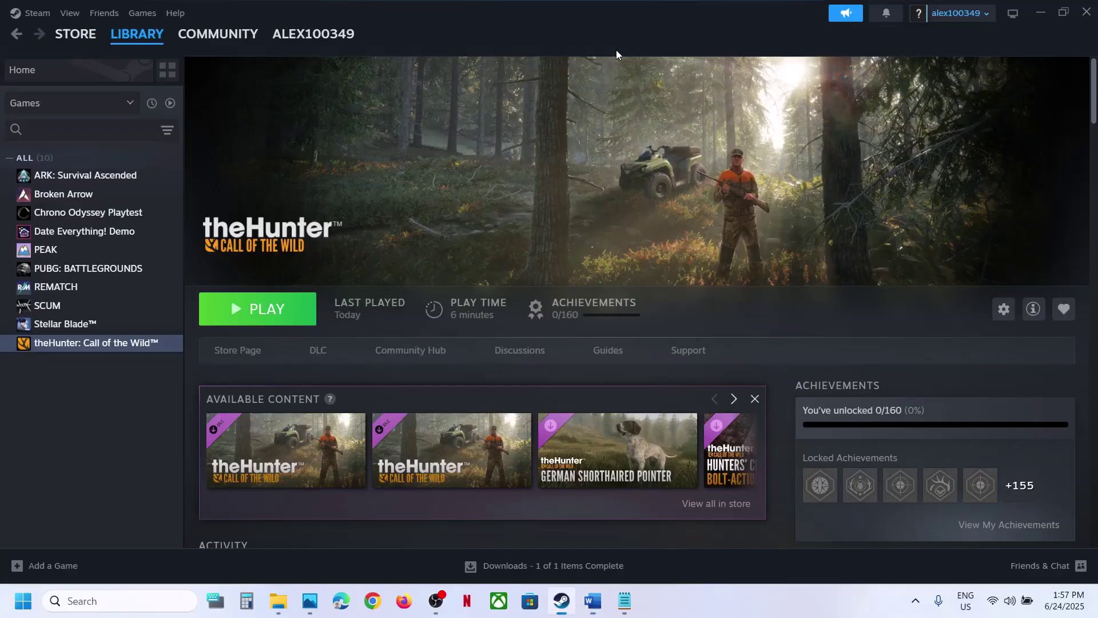
right_click(98, 342)
mouse_move(128, 423)
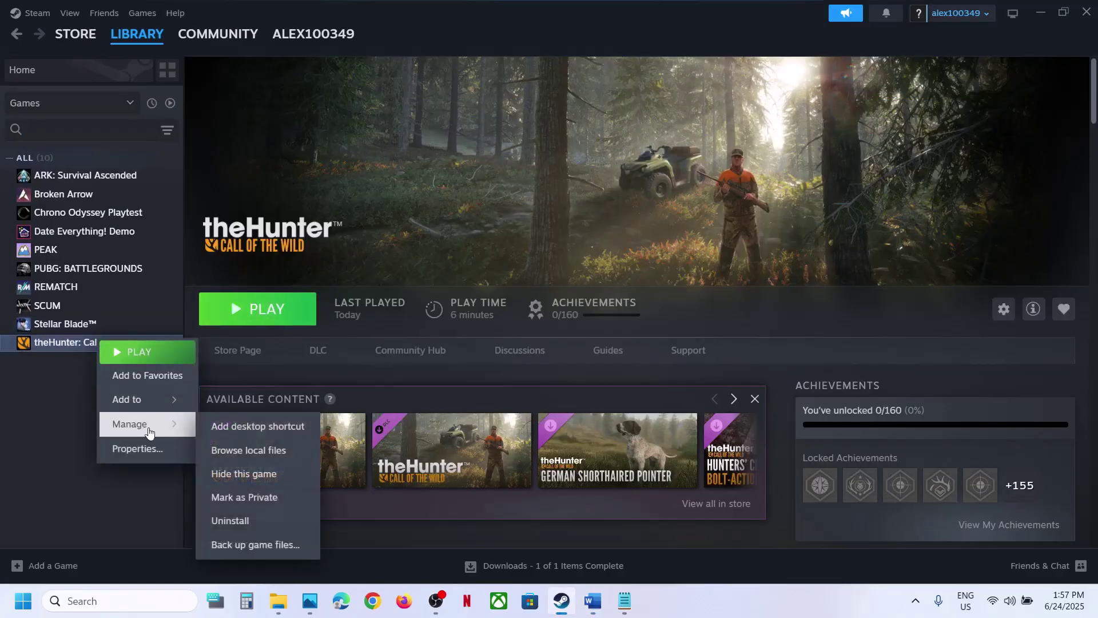
click(256, 452)
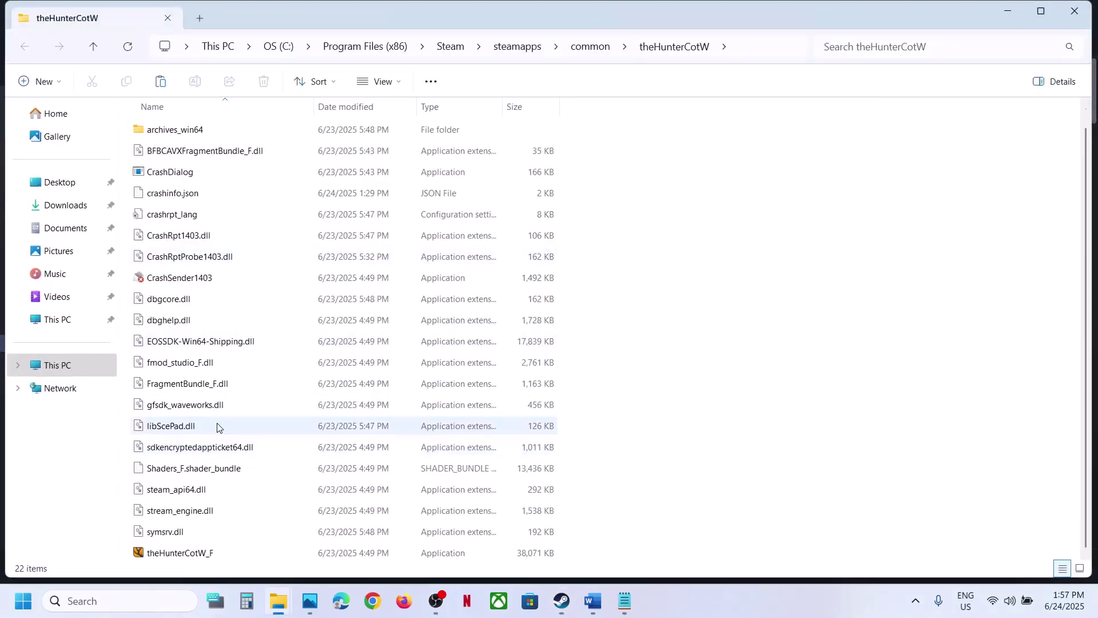
scroll(218, 427, down, 1)
click(171, 531)
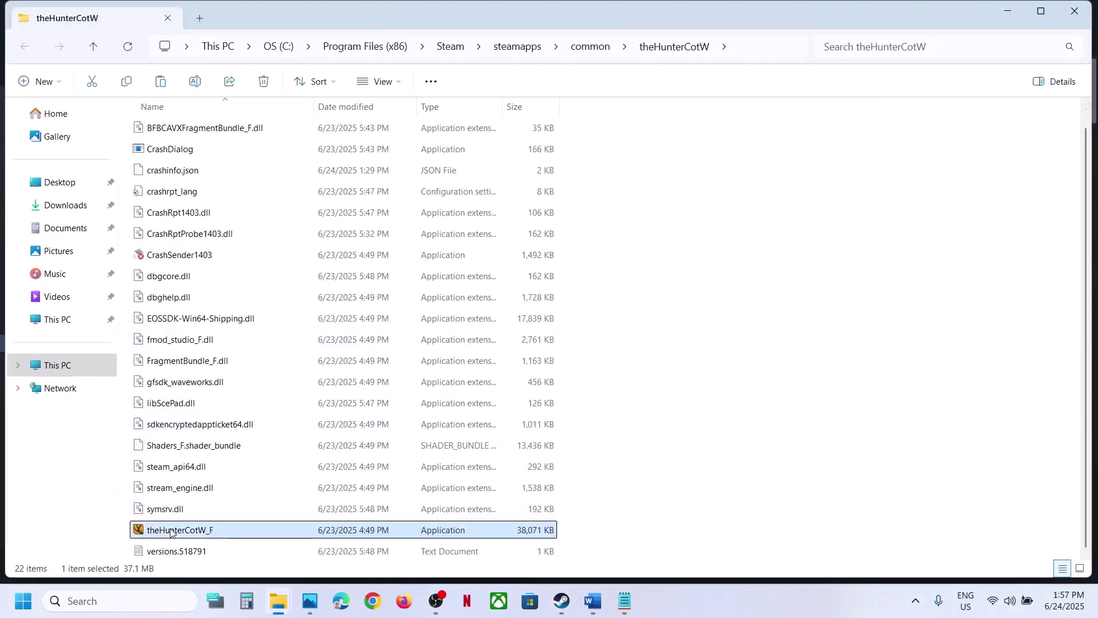
In theHunterCotW_F's compatibility properties, enable running the program as an administrator and apply the change
right_click(238, 531)
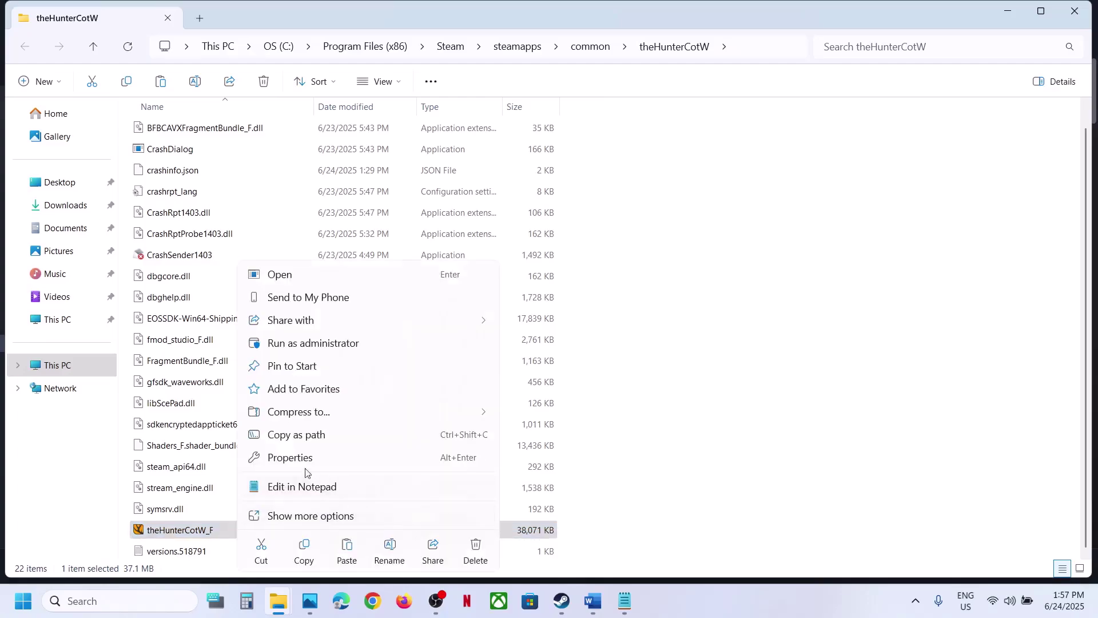
click(292, 458)
drag(376, 193, 437, 100)
click(440, 131)
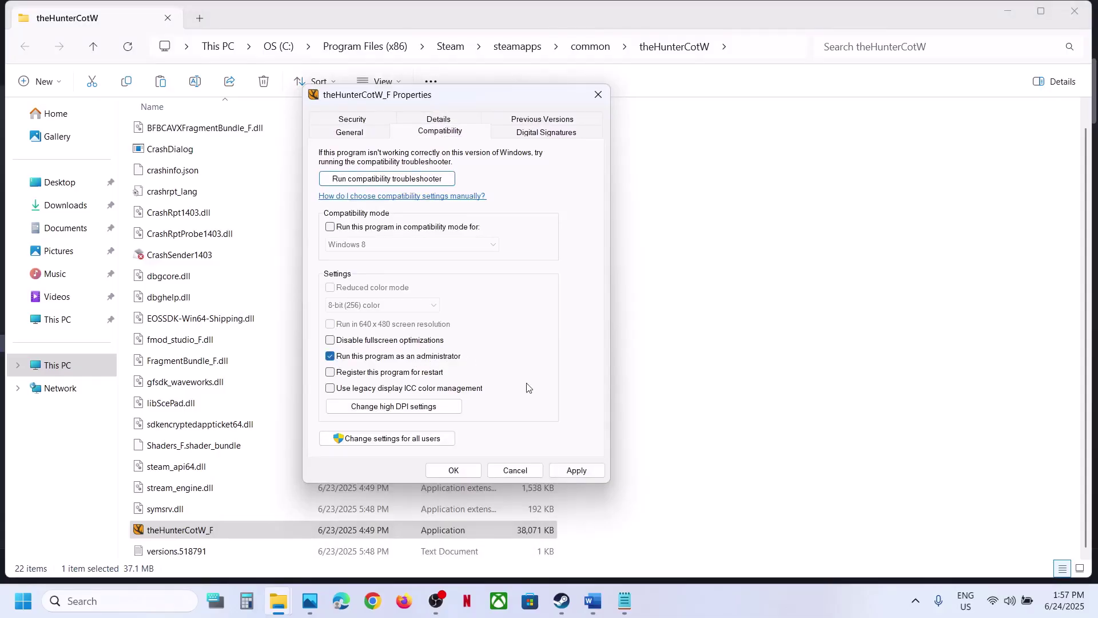
click(576, 470)
click(453, 470)
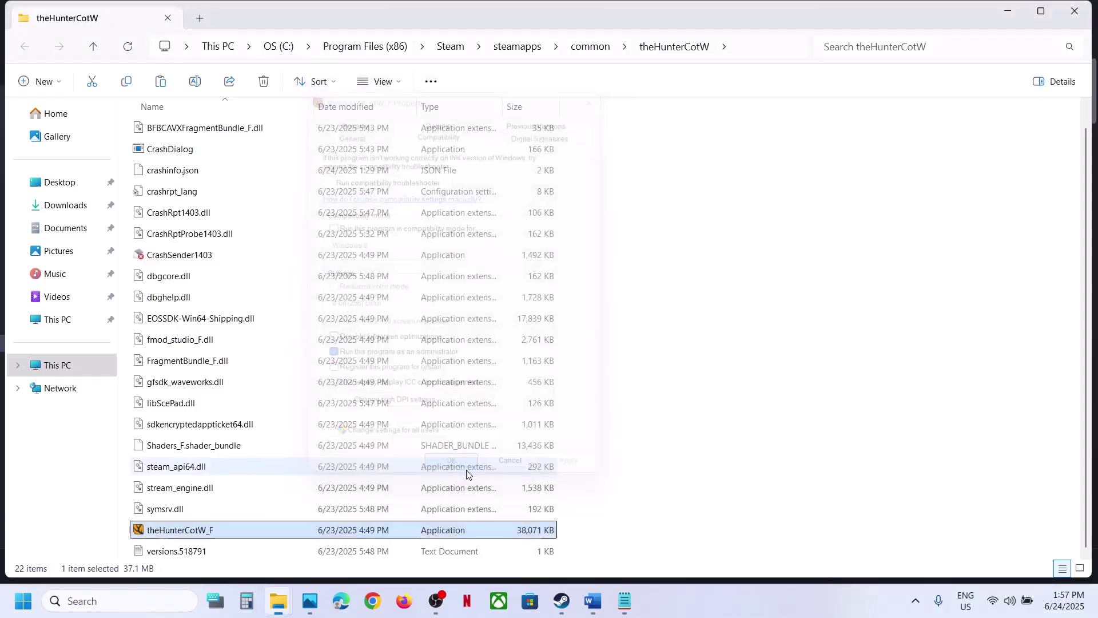
Set theHunterCotW_F to run in compatibility mode for Windows 8 and apply the setting
right_click(190, 537)
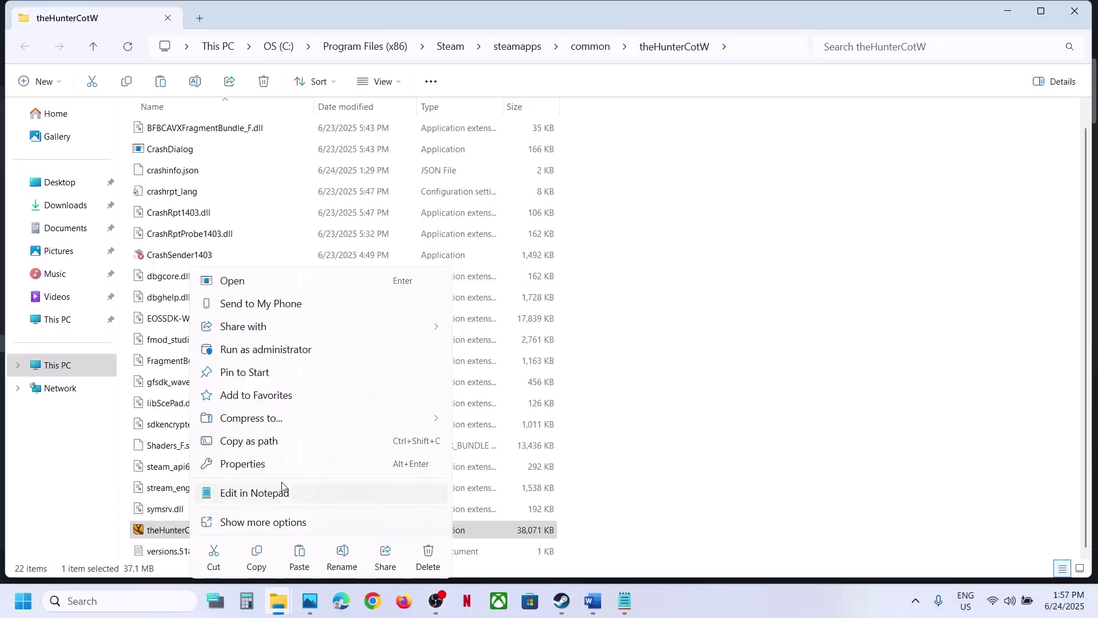
click(246, 465)
click(348, 228)
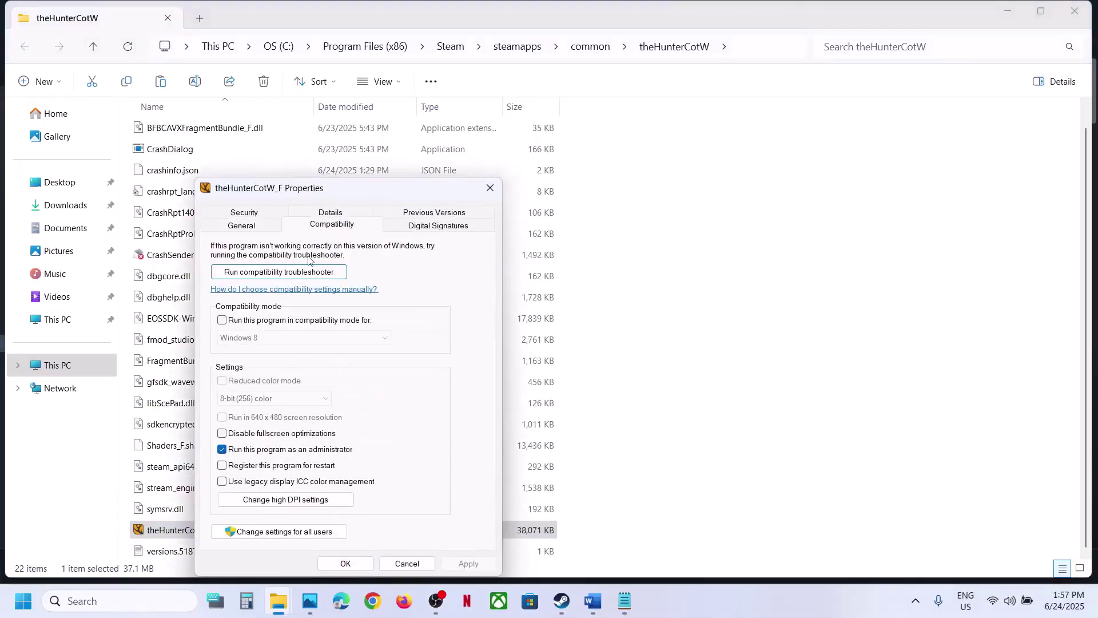
click(222, 321)
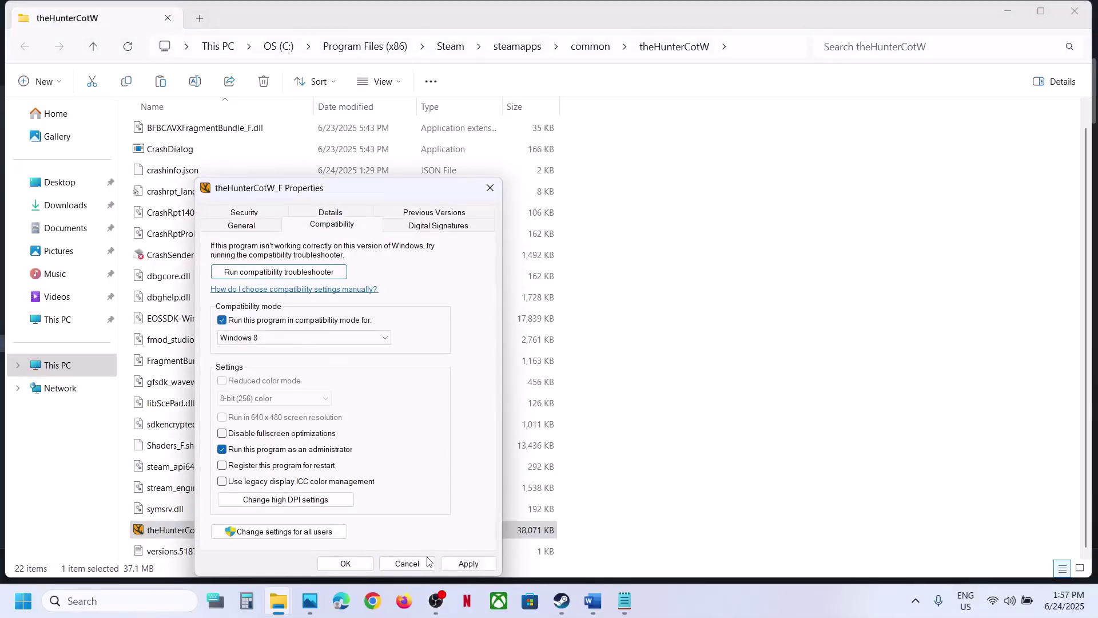
click(467, 563)
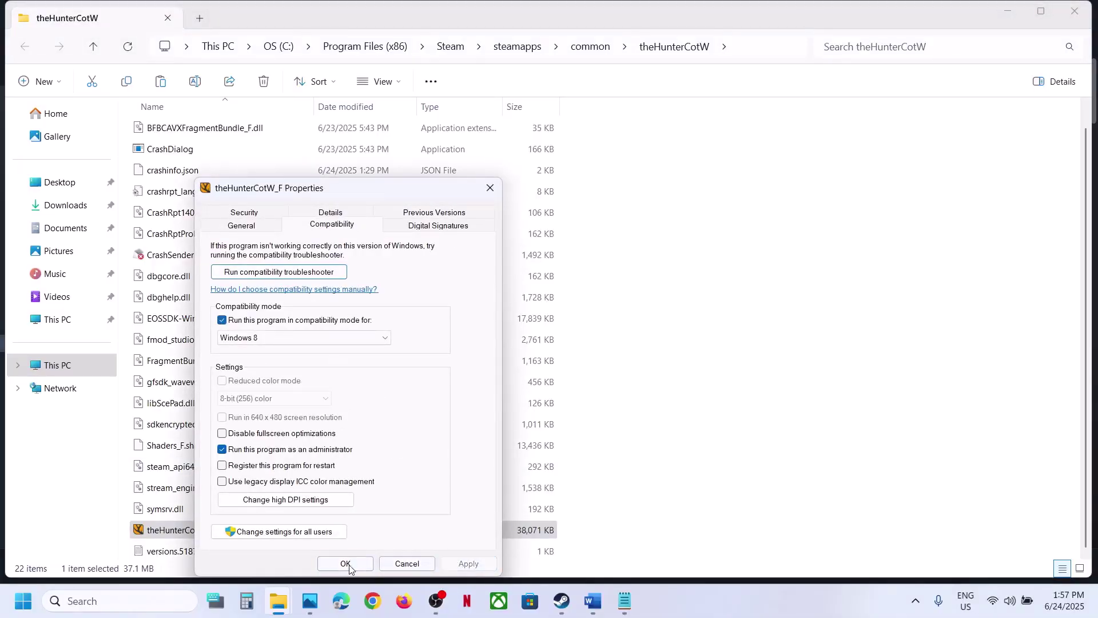
Set the compatibility mode to Windows 7, disable fullscreen optimizations, and save the properties
click(278, 344)
click(270, 377)
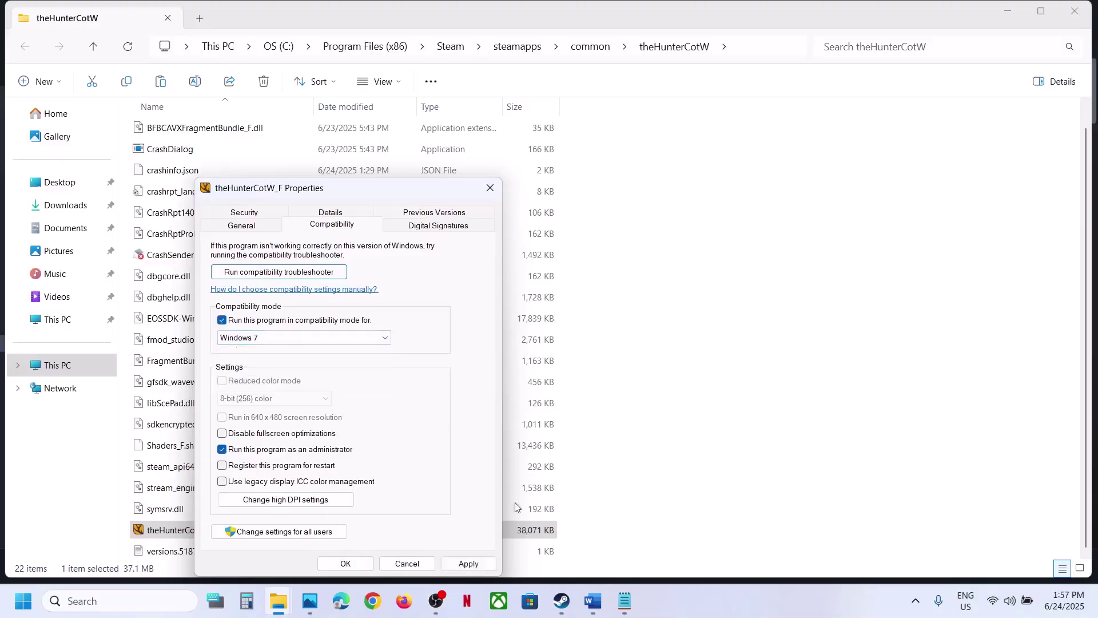
click(468, 563)
click(371, 565)
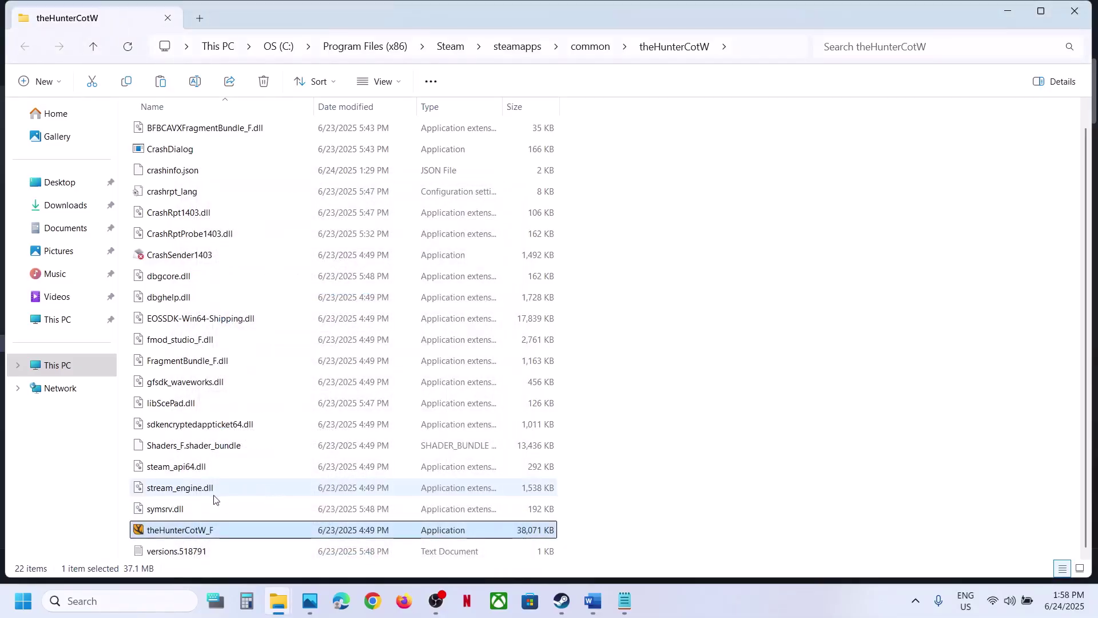
Turn off compatibility mode in theHunterCotW_F's properties and save the change
right_click(192, 536)
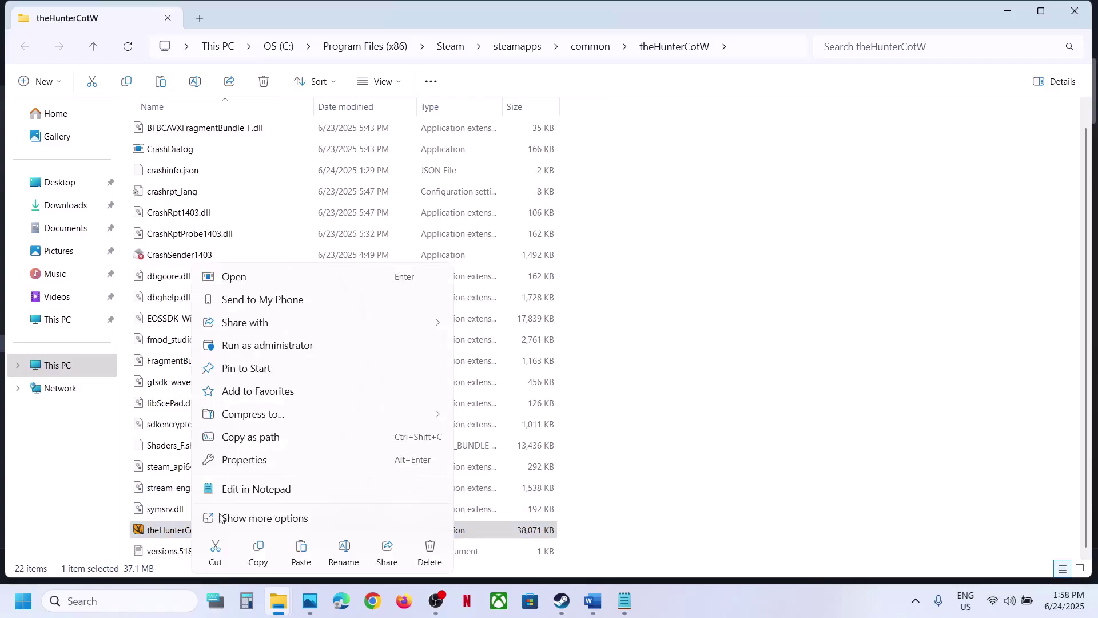
click(246, 459)
click(327, 227)
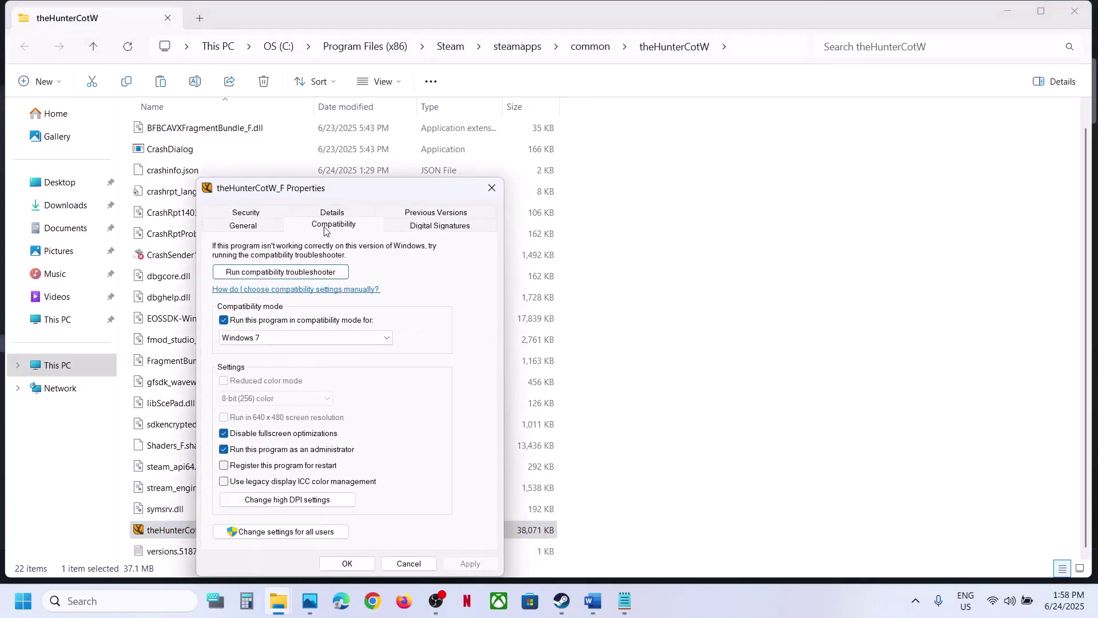
click(224, 320)
click(457, 564)
click(348, 565)
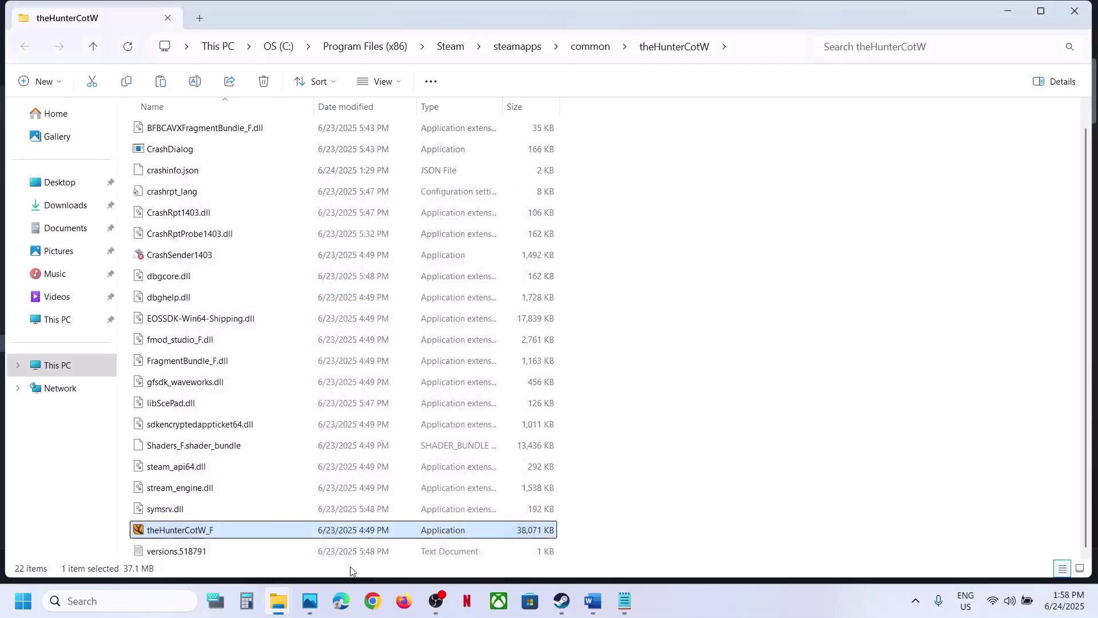
Switch to the Word troubleshooting notes and go to Step 11 on verifying the game files
click(566, 606)
click(593, 600)
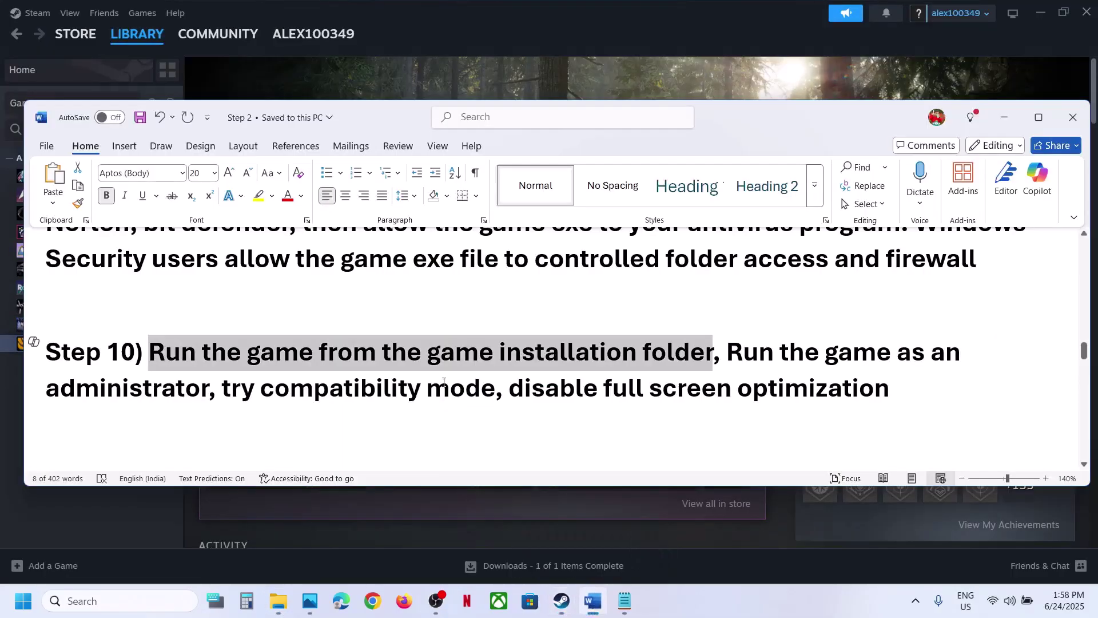
scroll(443, 382, down, 3)
scroll(427, 382, up, 1)
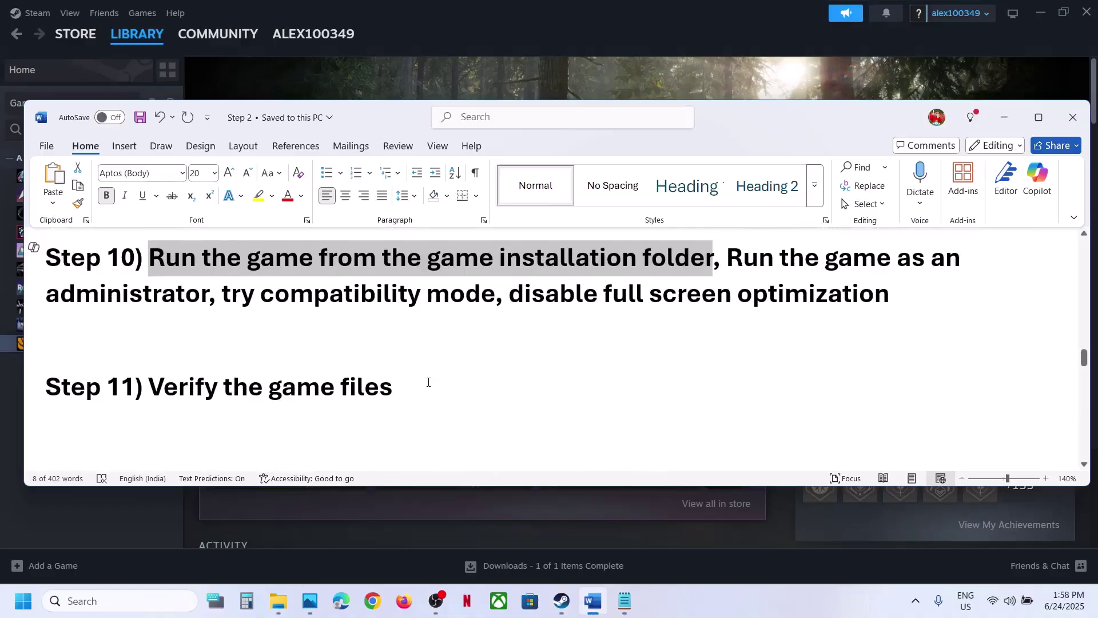
In Steam, view the Installed Files properties of theHunter: Call of the Wild for the file verification option, and close the properties
click(476, 97)
right_click(116, 341)
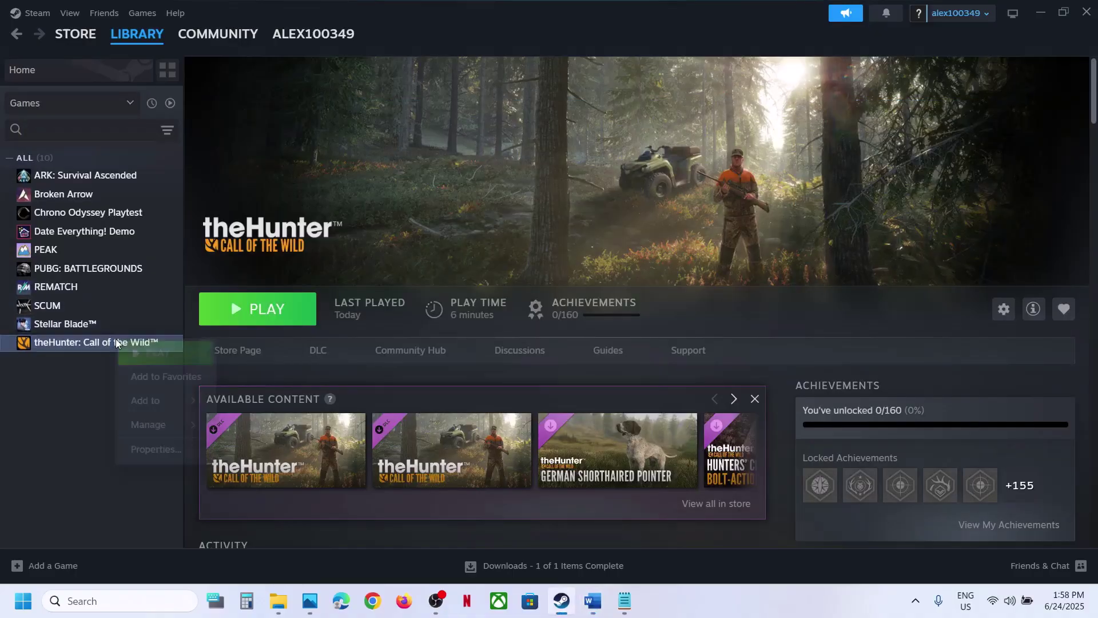
click(167, 459)
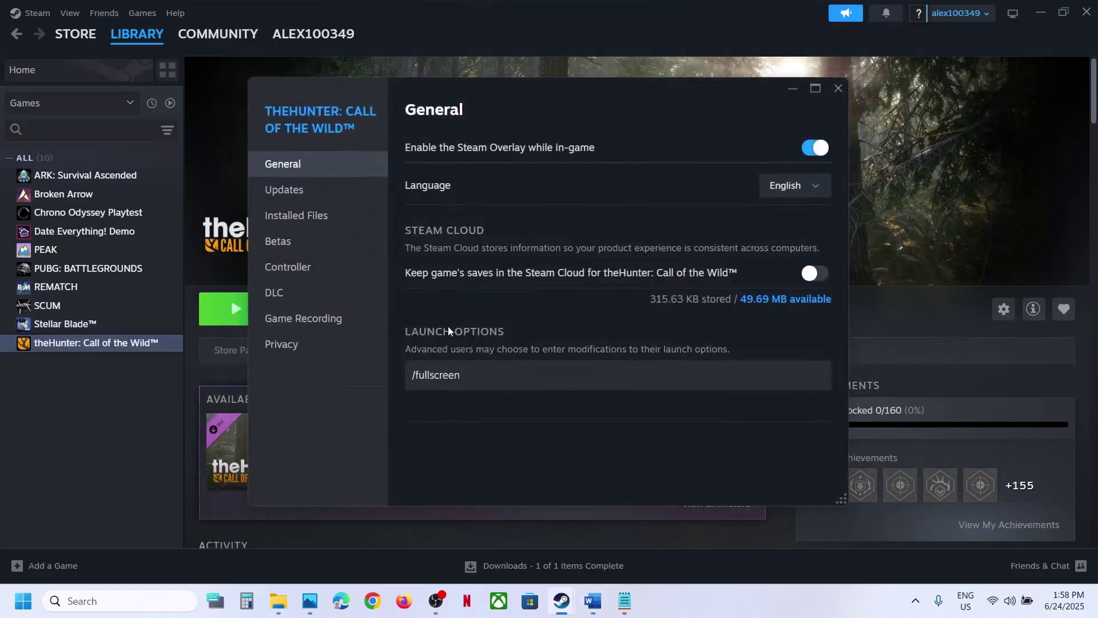
click(317, 223)
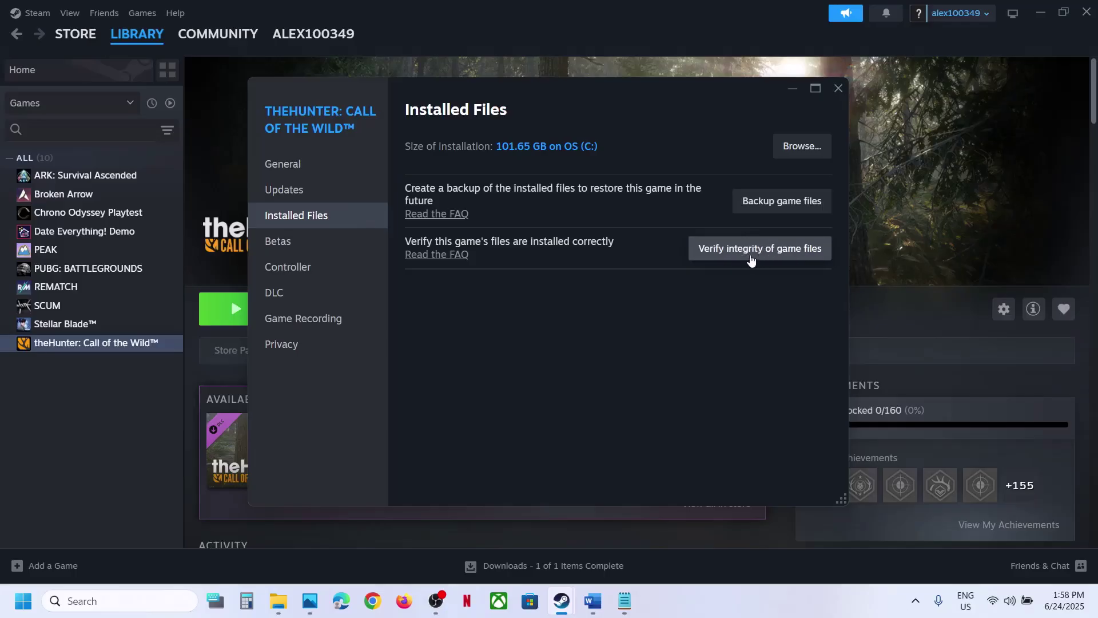
click(839, 89)
In the Word notes, go to Step 12 and highlight its clean graphics driver installation text and the NVIDIA and AMD links
click(598, 603)
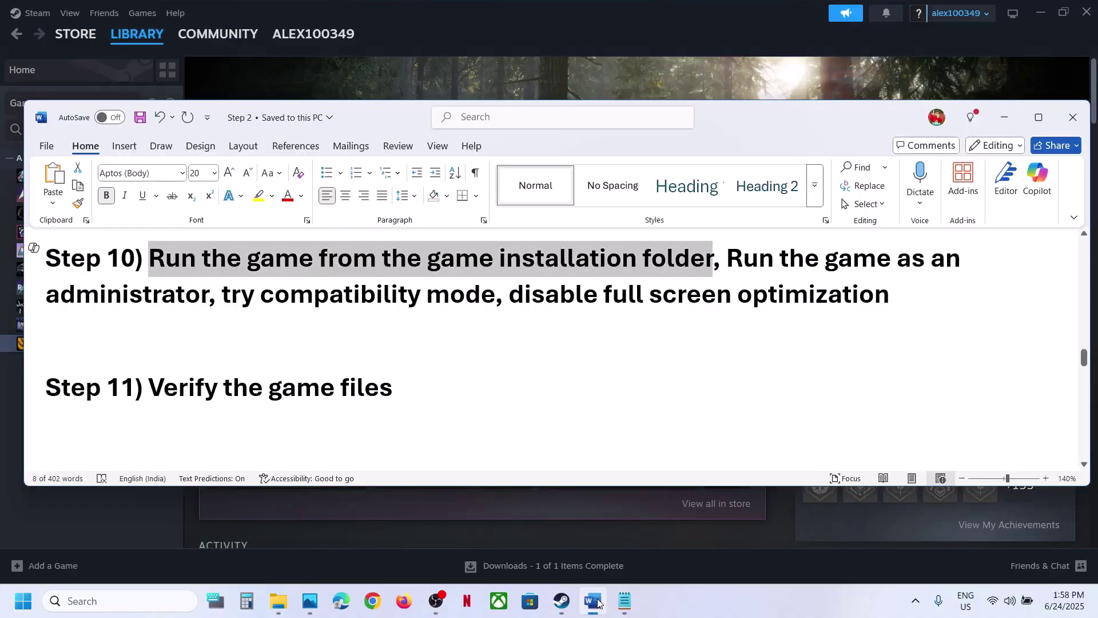
scroll(431, 322, down, 3)
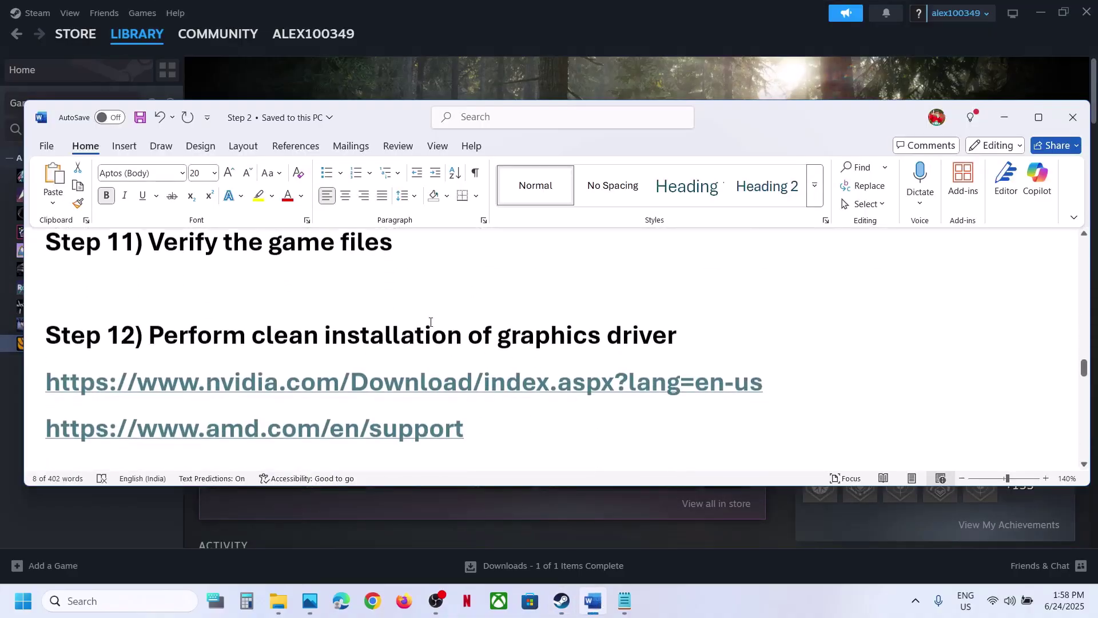
drag(185, 332, 688, 338)
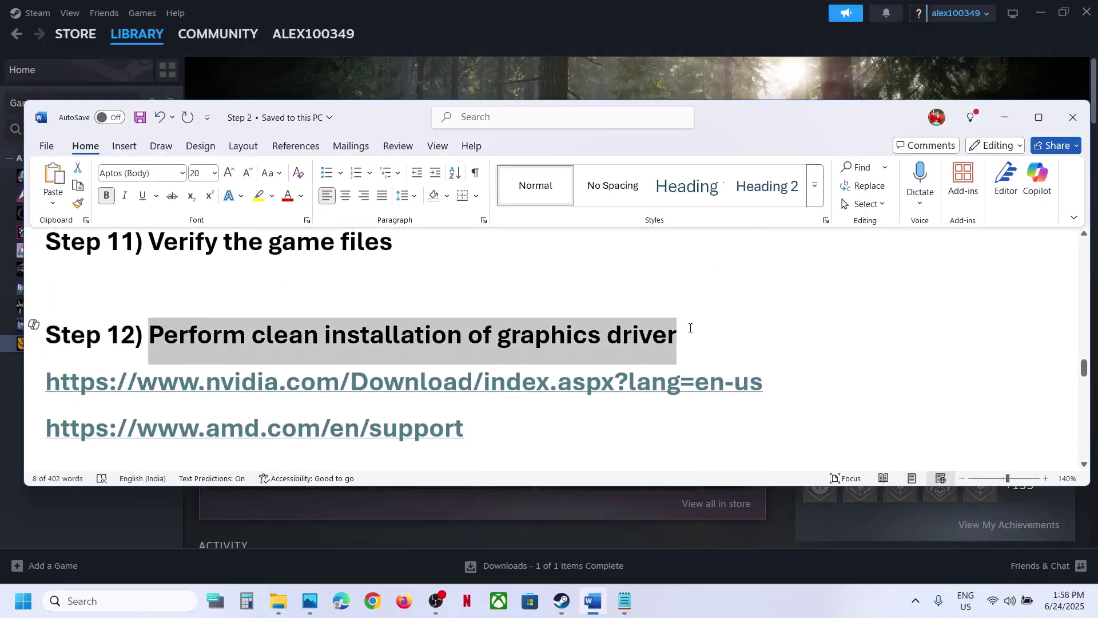
drag(160, 380, 490, 381)
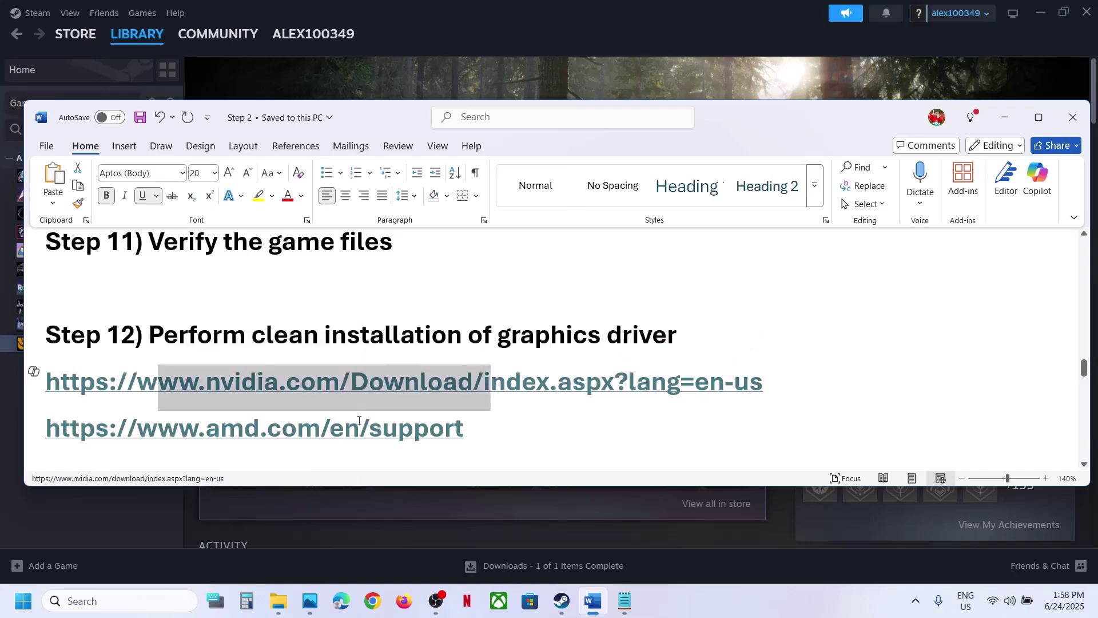
drag(165, 439, 471, 442)
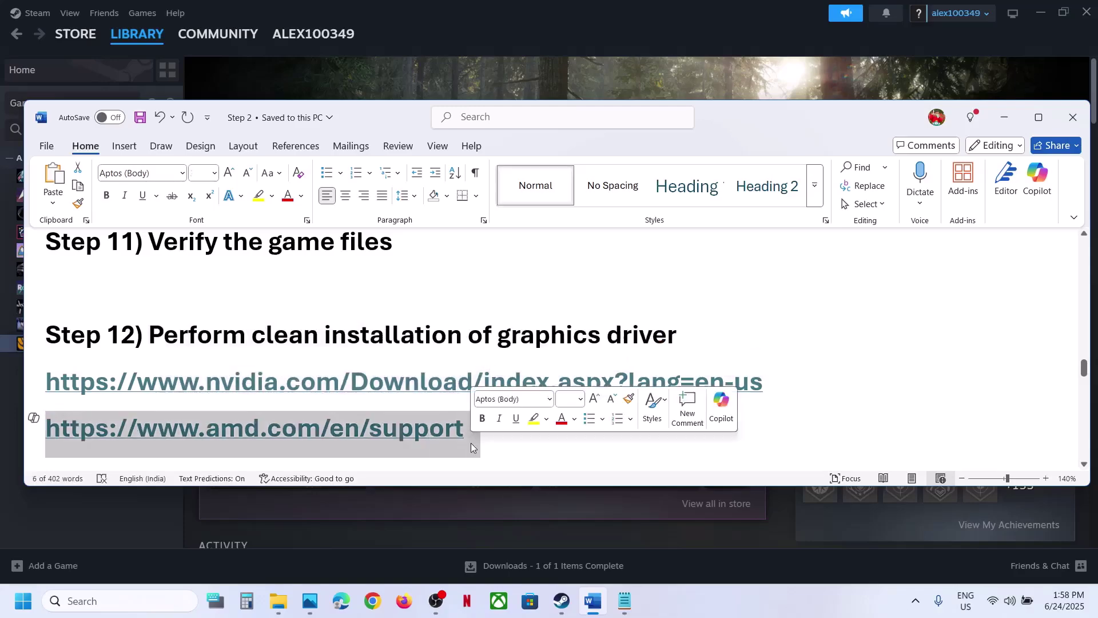
On NVIDIA's Drivers page in Chrome, search for the GeForce RTX 3050 Laptop GPU driver for Windows 11 in English (US)
click(766, 612)
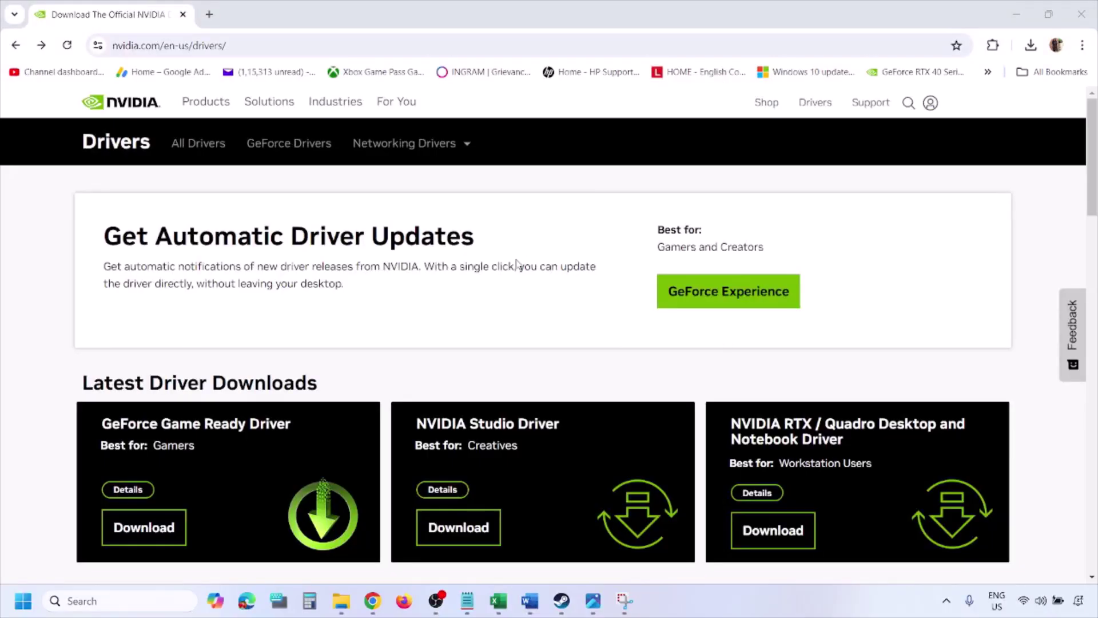
scroll(257, 350, down, 8)
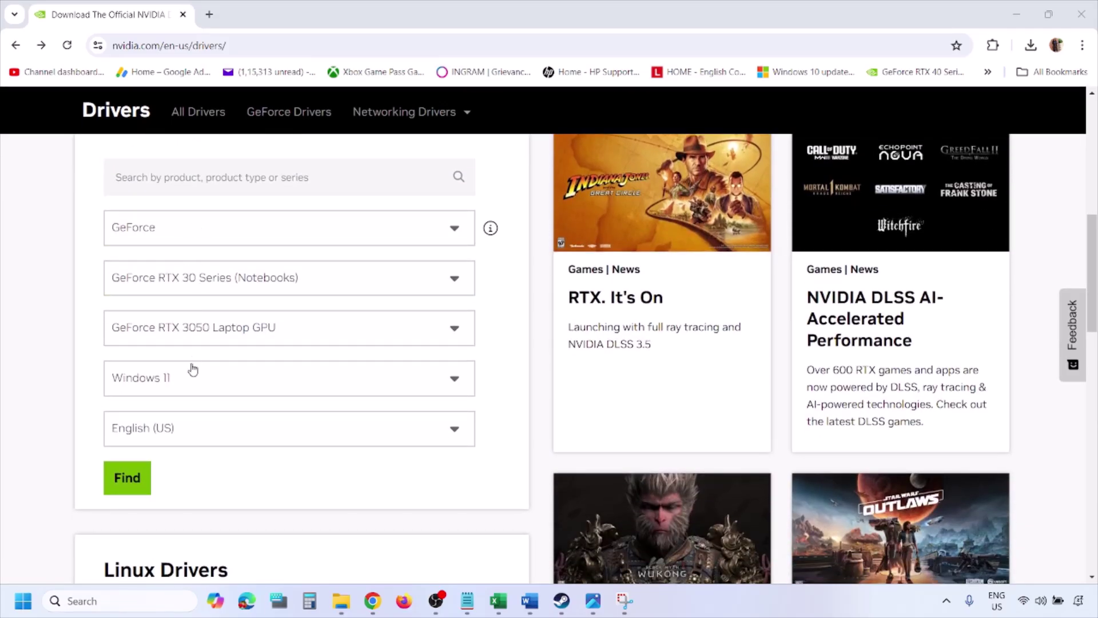
click(182, 382)
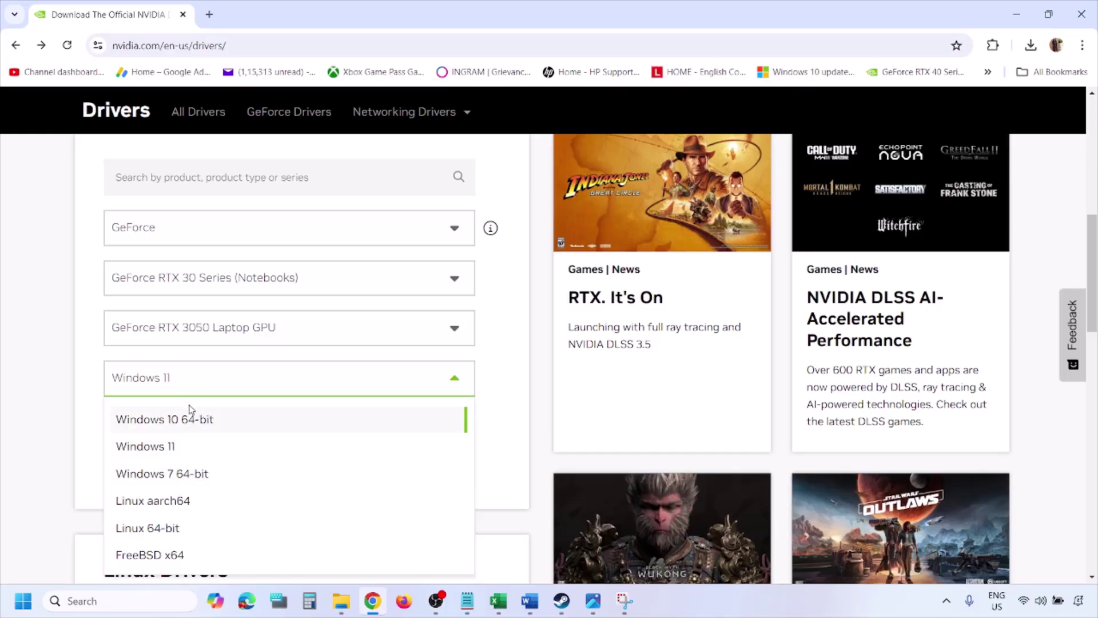
click(161, 452)
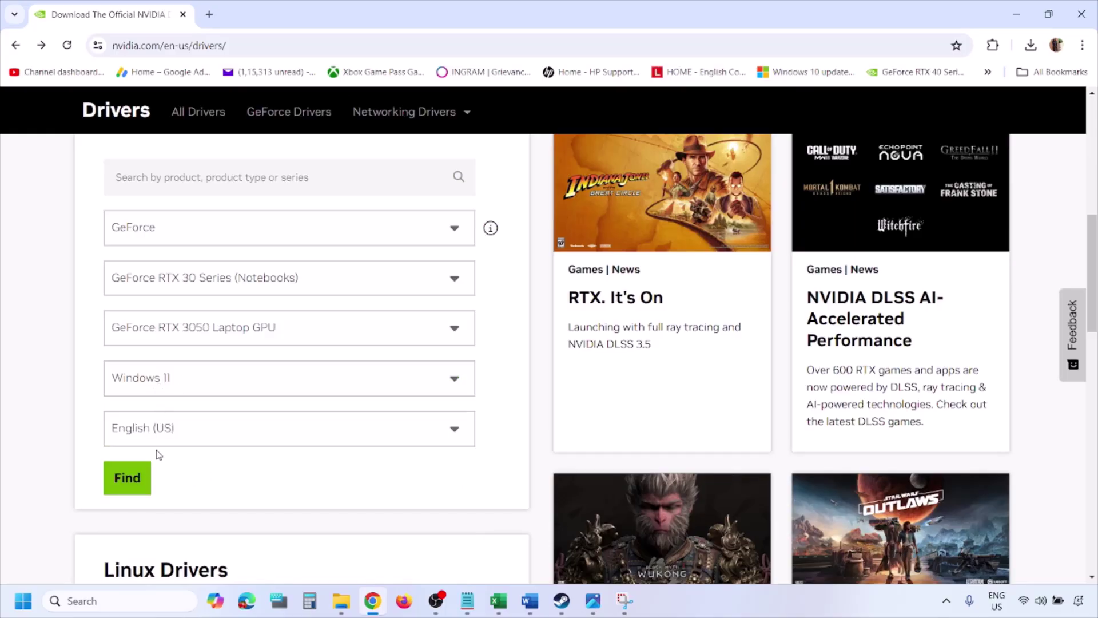
click(130, 482)
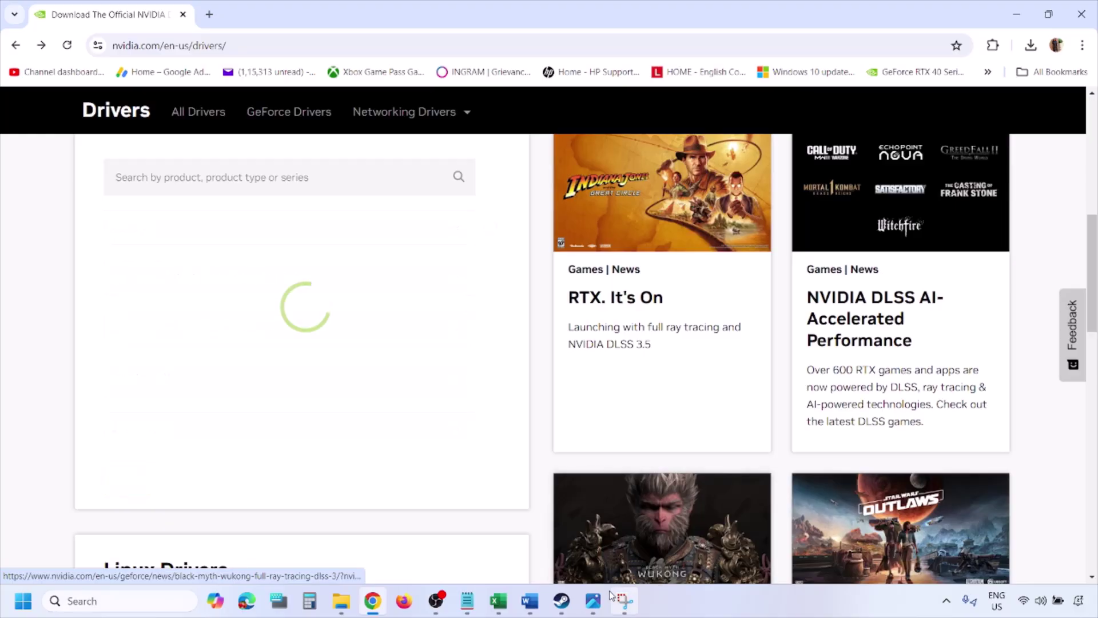
Review the NVIDIA driver download and clean installation screenshots 1.png to 5.png in Photos, and open the Windows power options for a restart
click(593, 602)
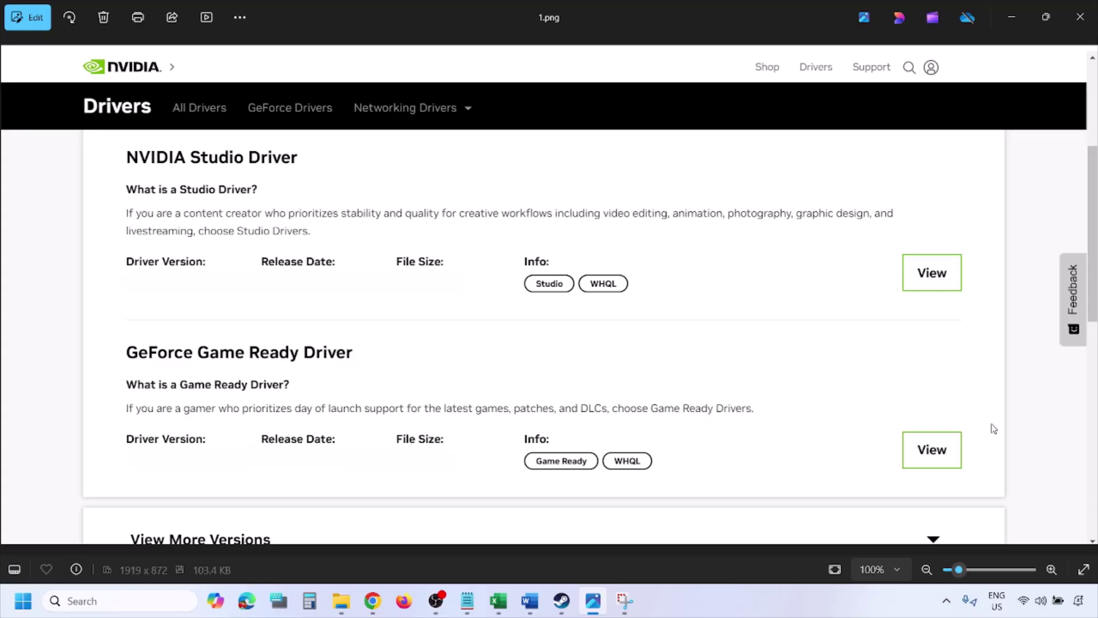
key(Right)
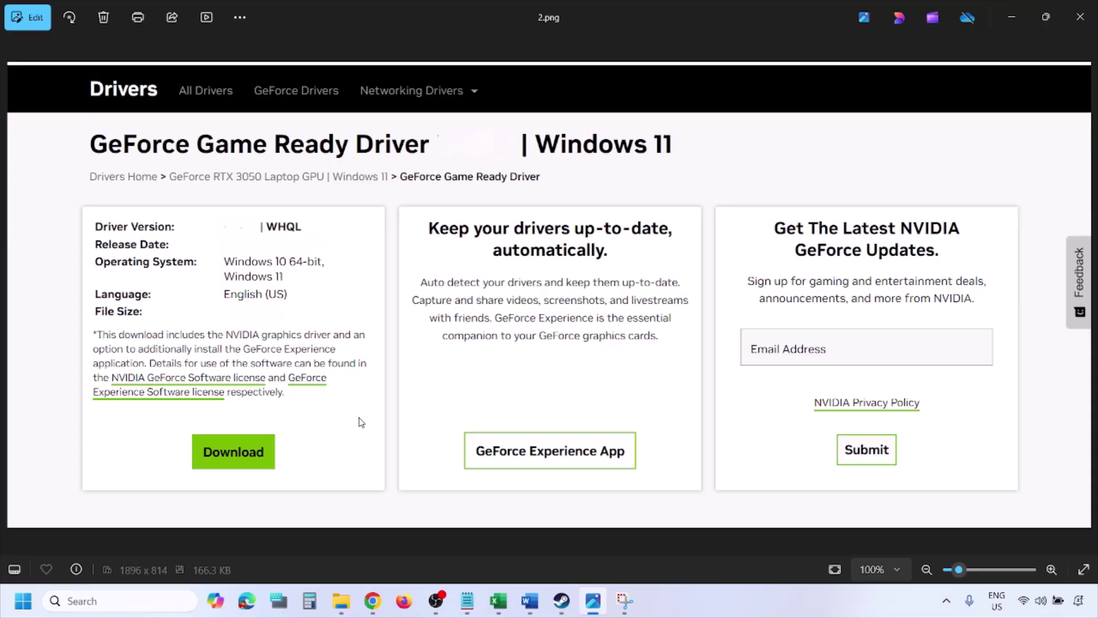
key(Right)
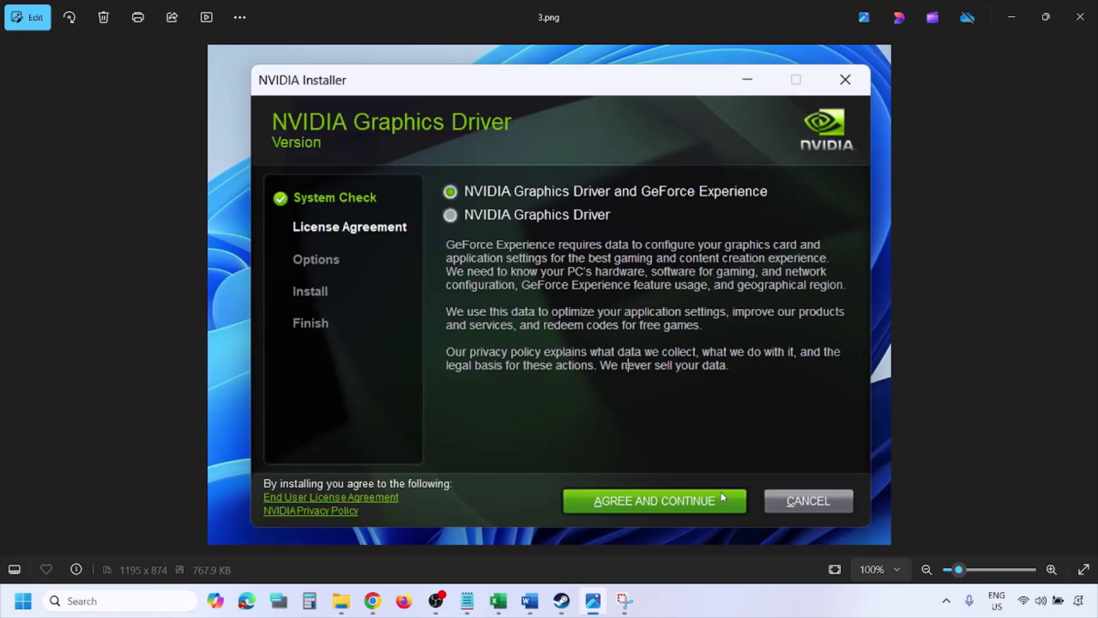
key(Right)
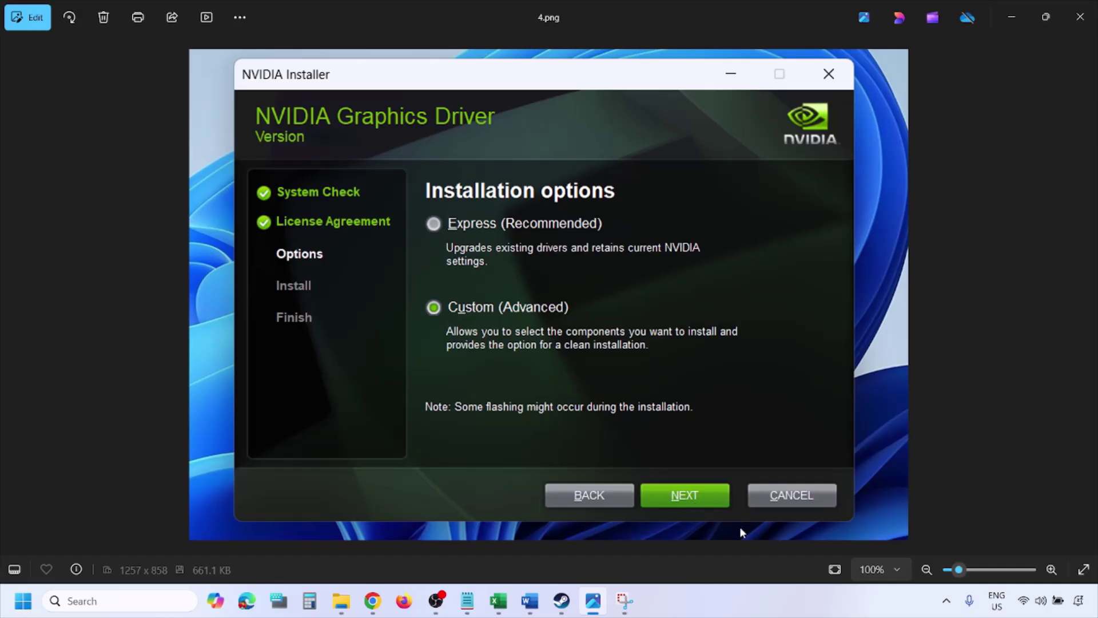
key(Right)
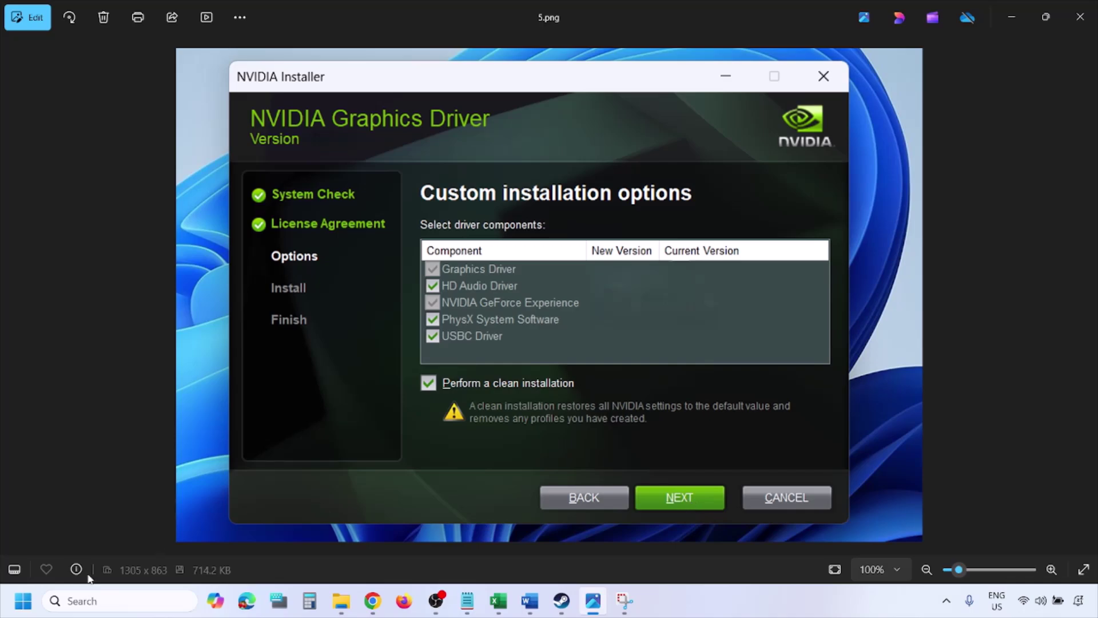
click(23, 600)
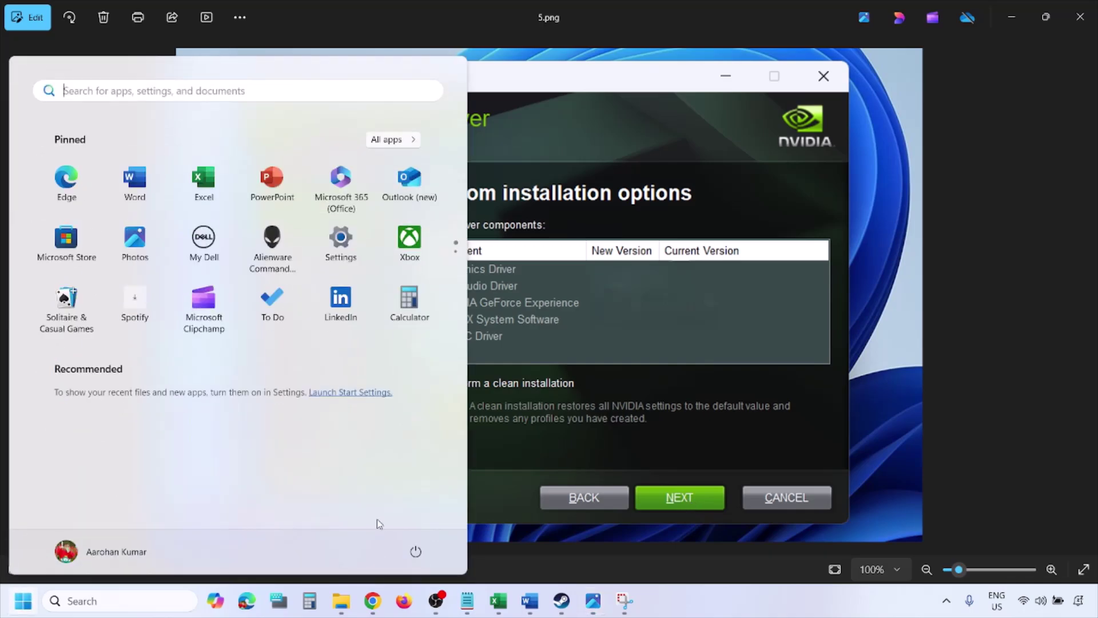
click(420, 554)
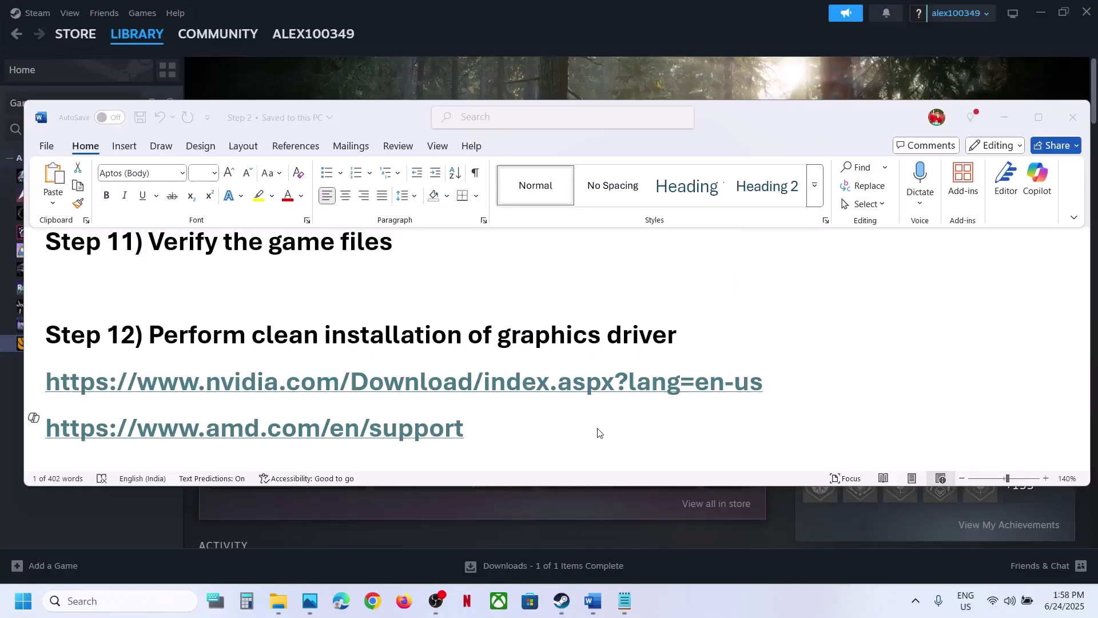
In the Word notes, highlight the AMD support link and copy the word "graphics" from Step 13
triple_click(499, 429)
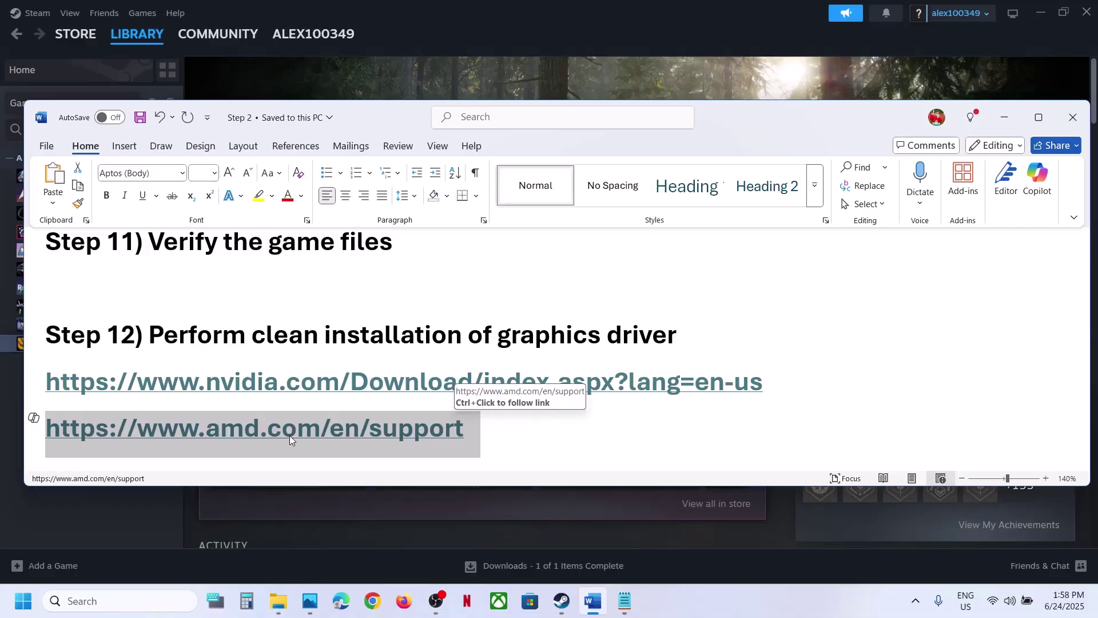
scroll(289, 434, down, 2)
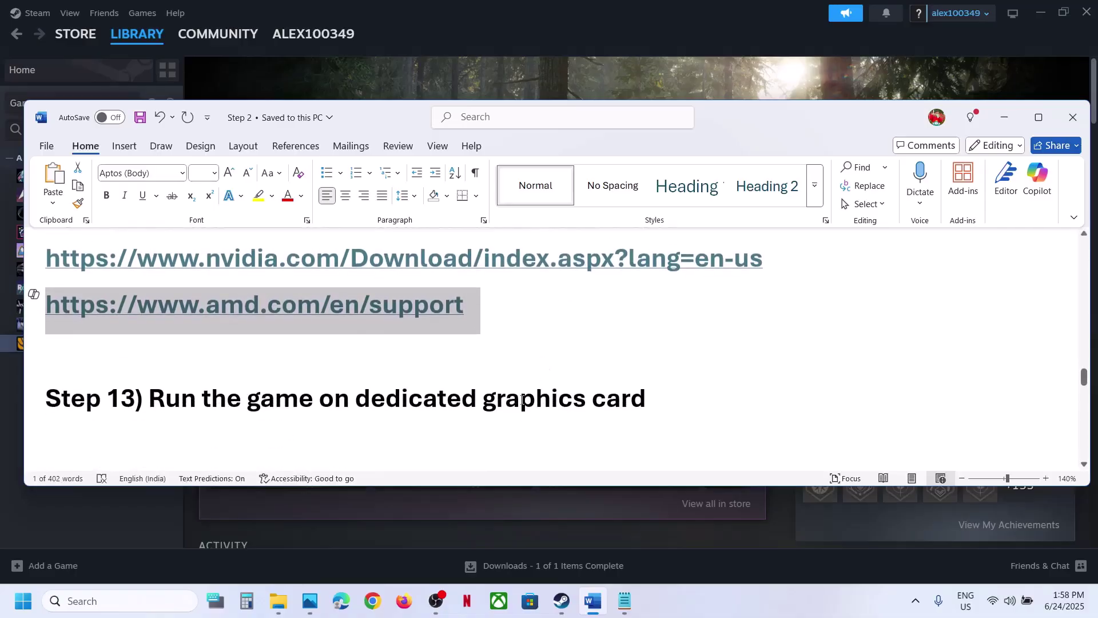
double_click(522, 400)
key(ctrl+c)
Search Windows for "graphics" using the copied word and open Graphics settings
click(565, 95)
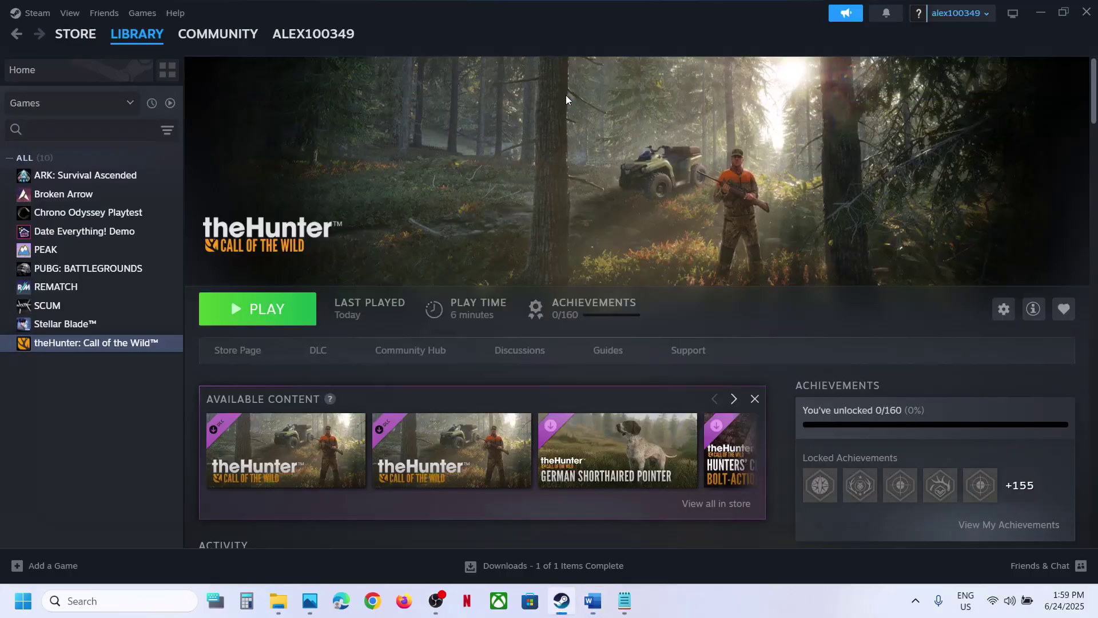
click(146, 589)
key(ctrl+v)
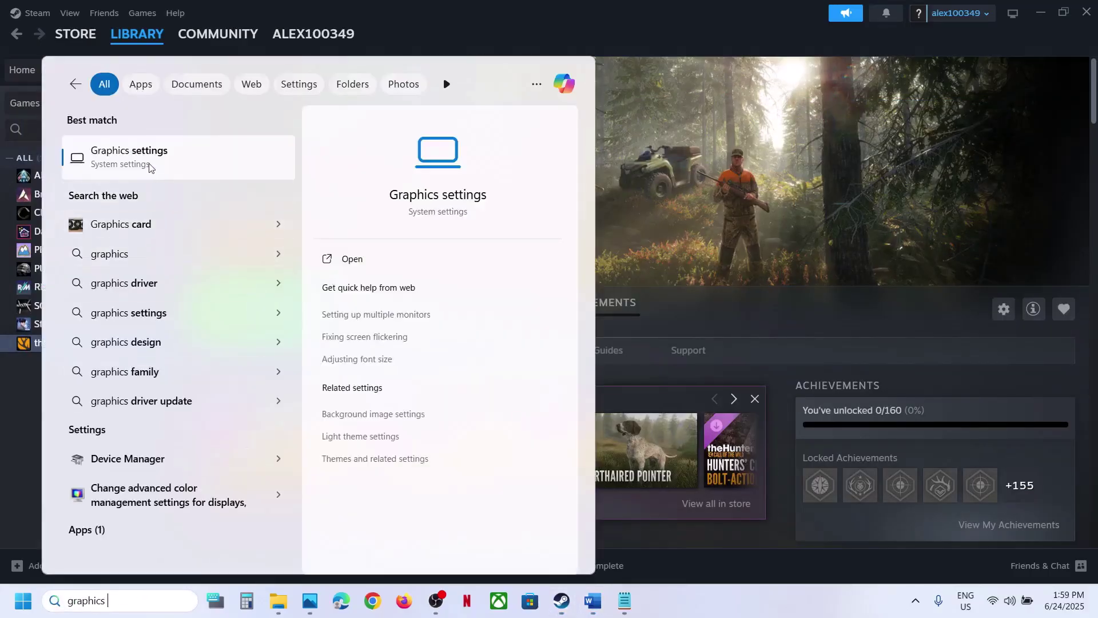
click(148, 166)
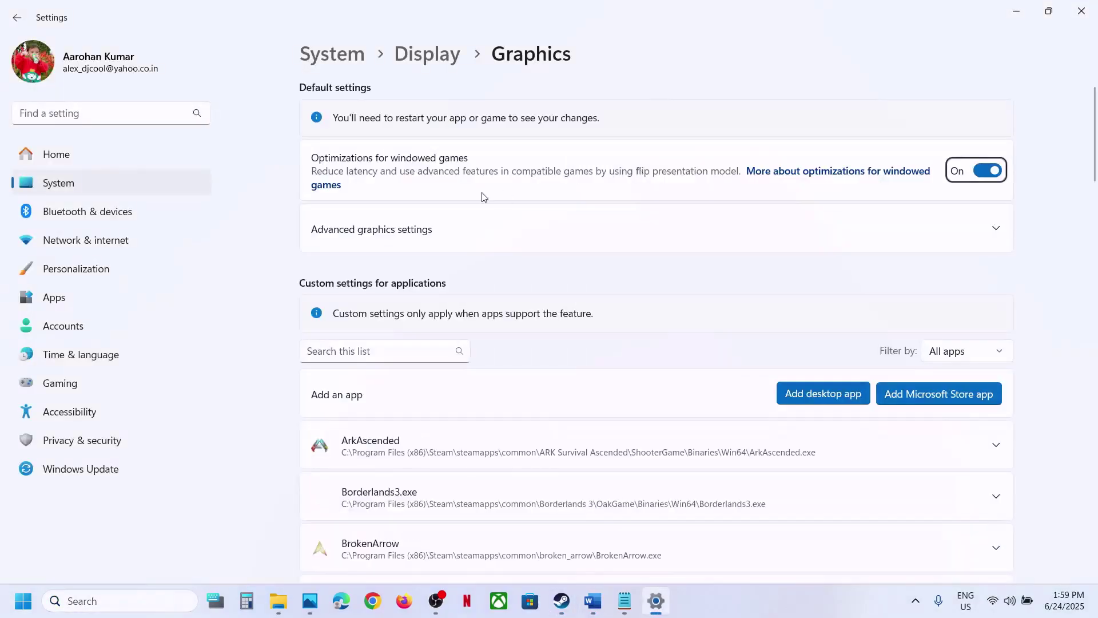
Try to add theHunterCotW_F from C:\Program Files (x86)\Steam\steamapps\common\theHunterCotW as a desktop app with custom graphics settings
click(798, 394)
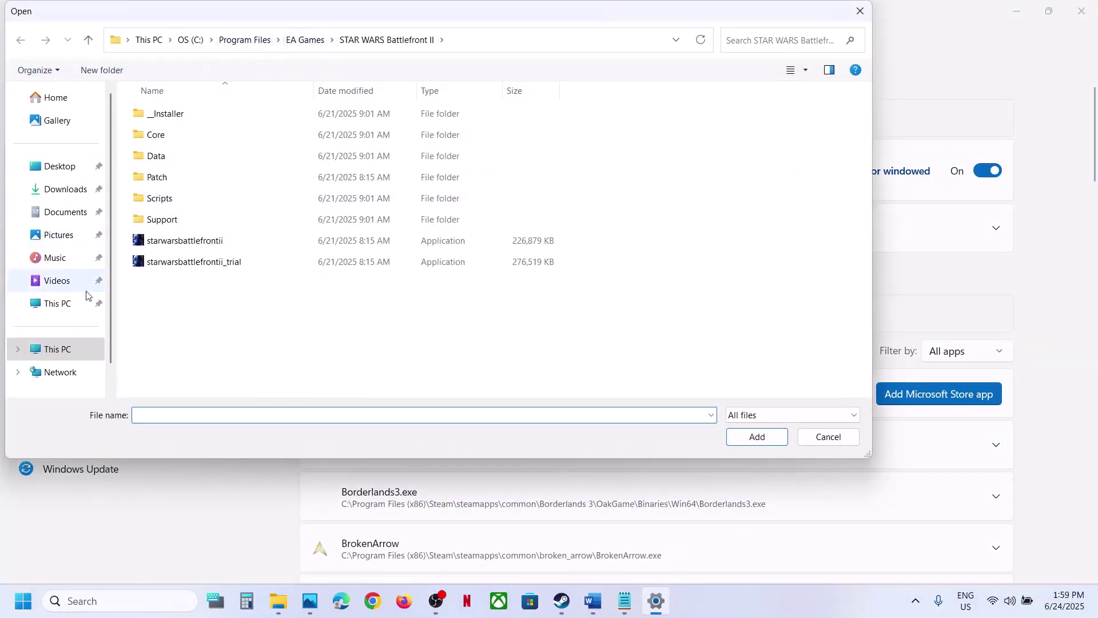
click(68, 356)
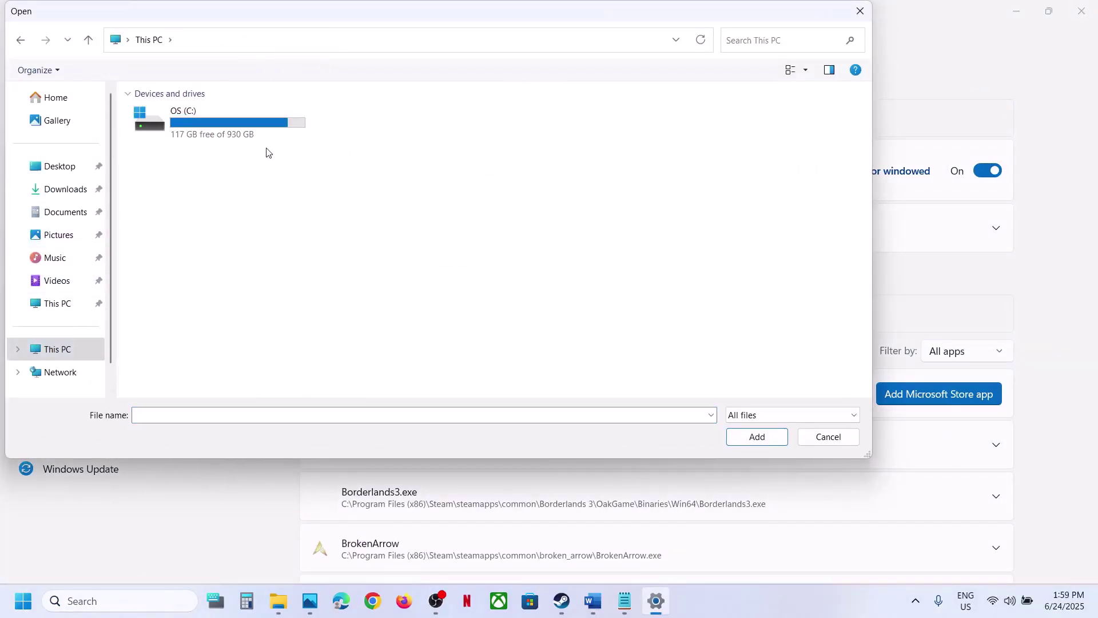
double_click(244, 135)
double_click(216, 243)
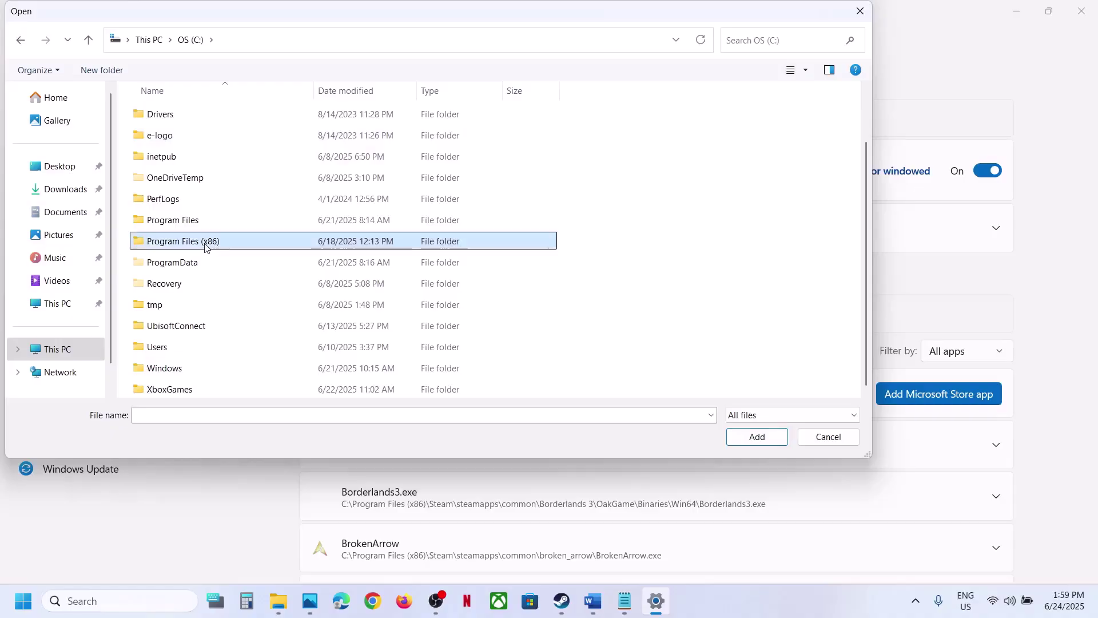
scroll(203, 246, down, 2)
double_click(165, 179)
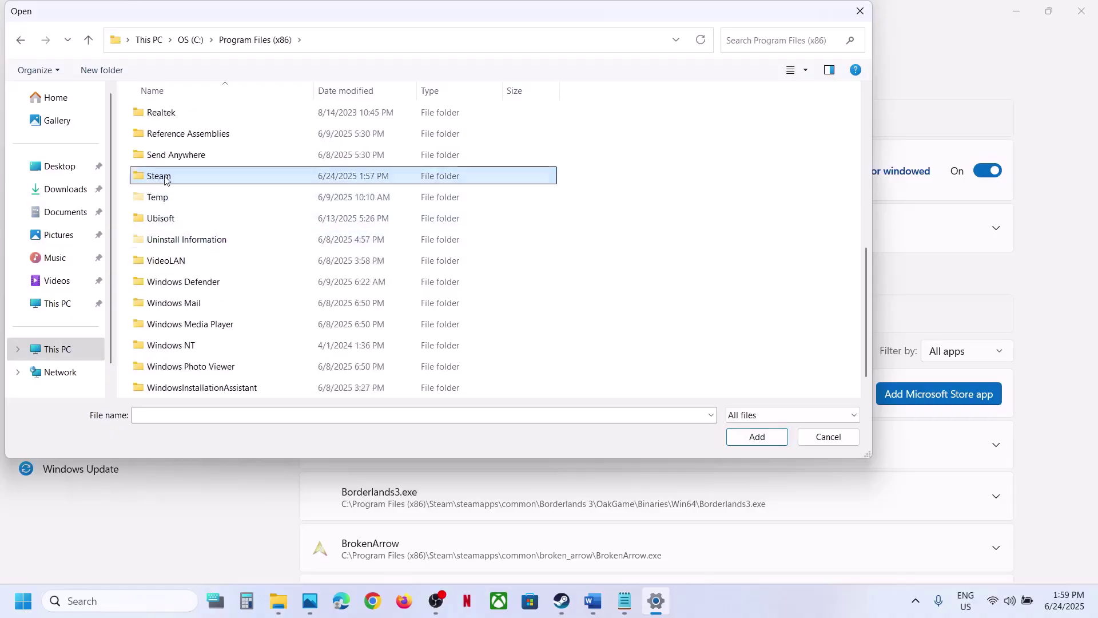
click(197, 246)
double_click(197, 246)
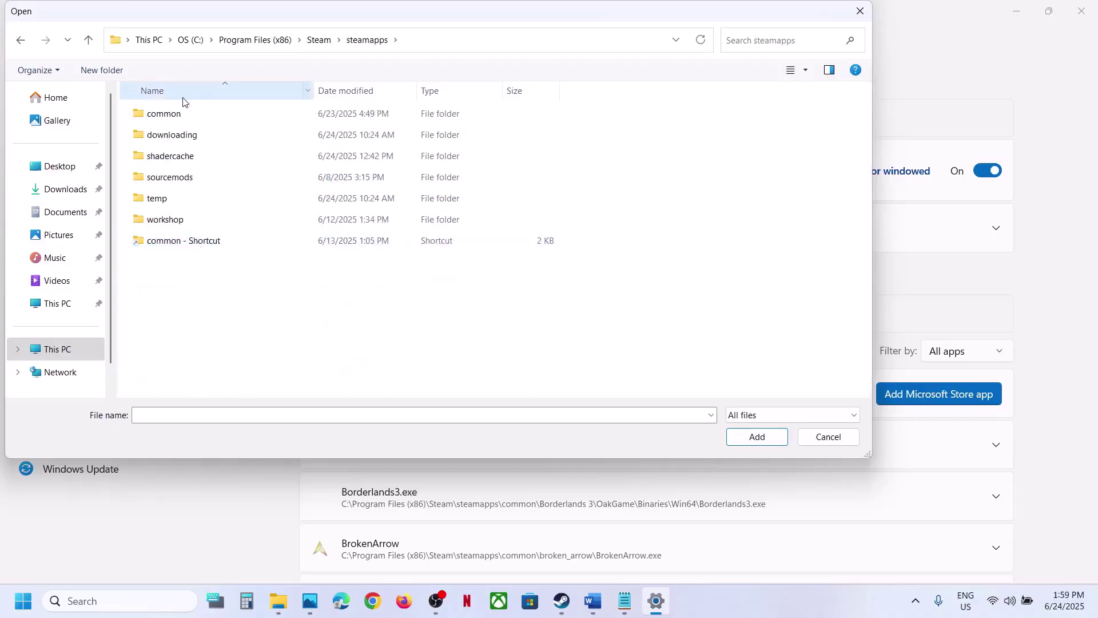
double_click(182, 110)
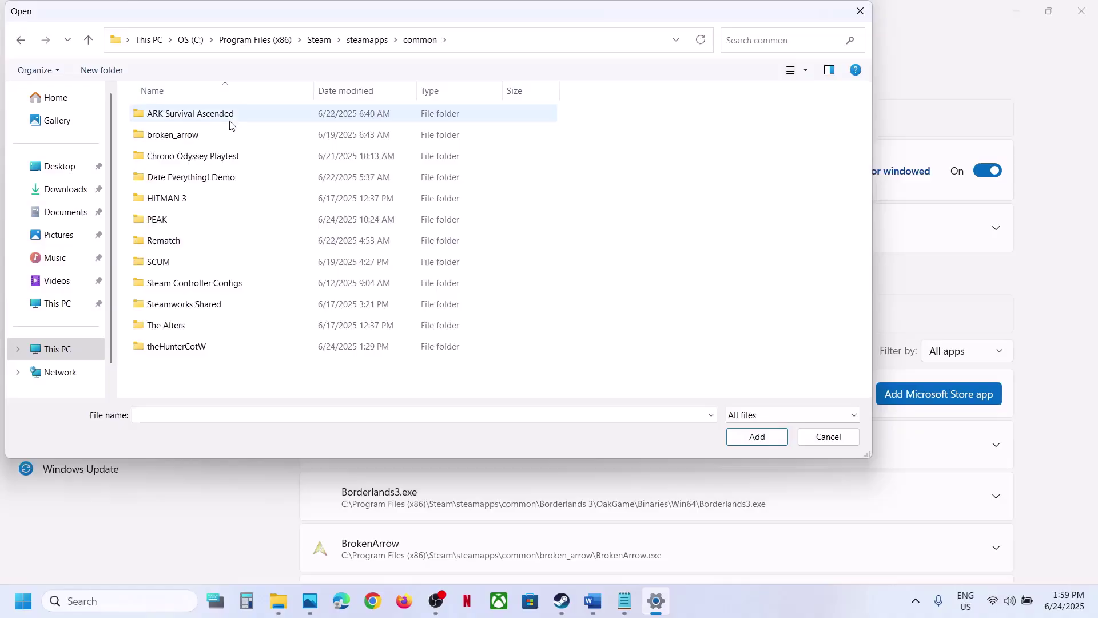
double_click(184, 346)
click(190, 182)
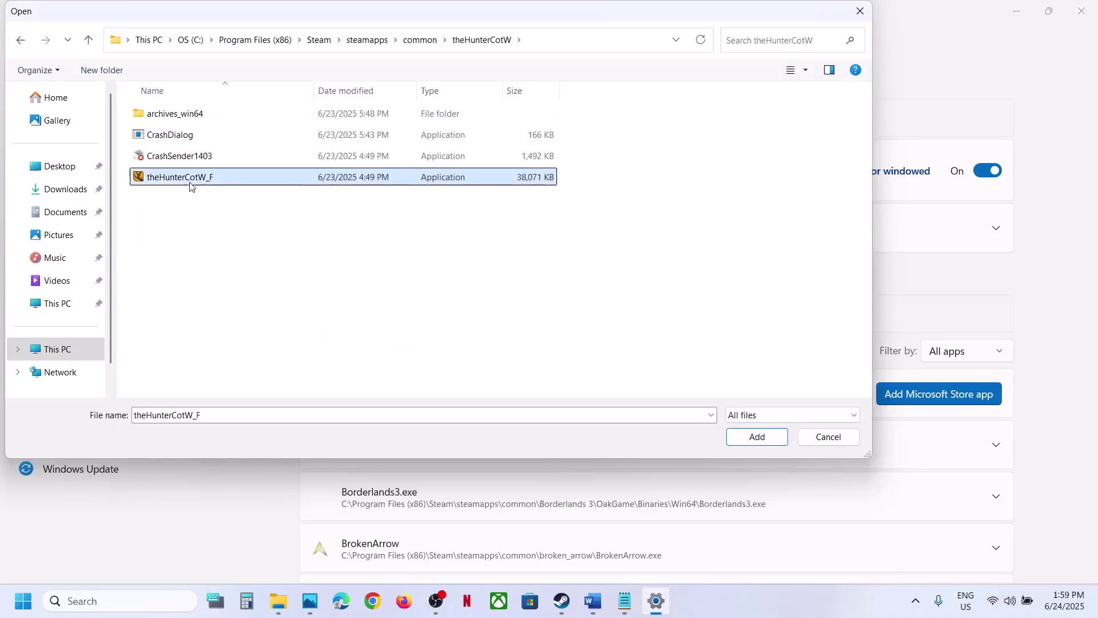
click(765, 437)
Set the GPU preference for theHunterCotW_F to High Performance (NVIDIA GeForce RTX 3050 Laptop GPU) and close Settings
scroll(555, 439, down, 15)
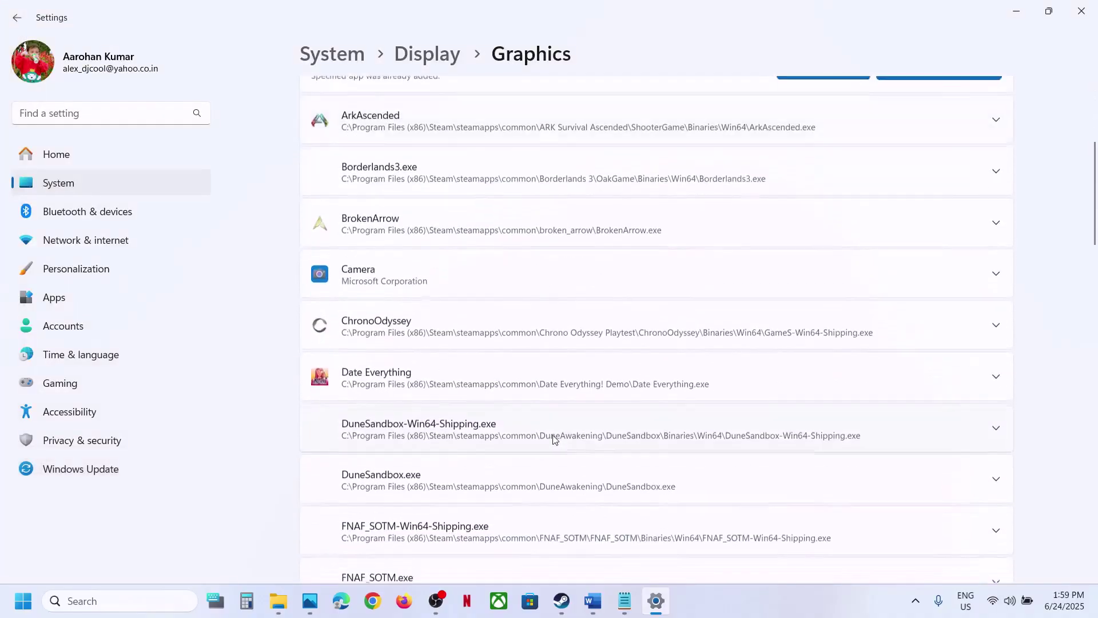
scroll(554, 439, down, 15)
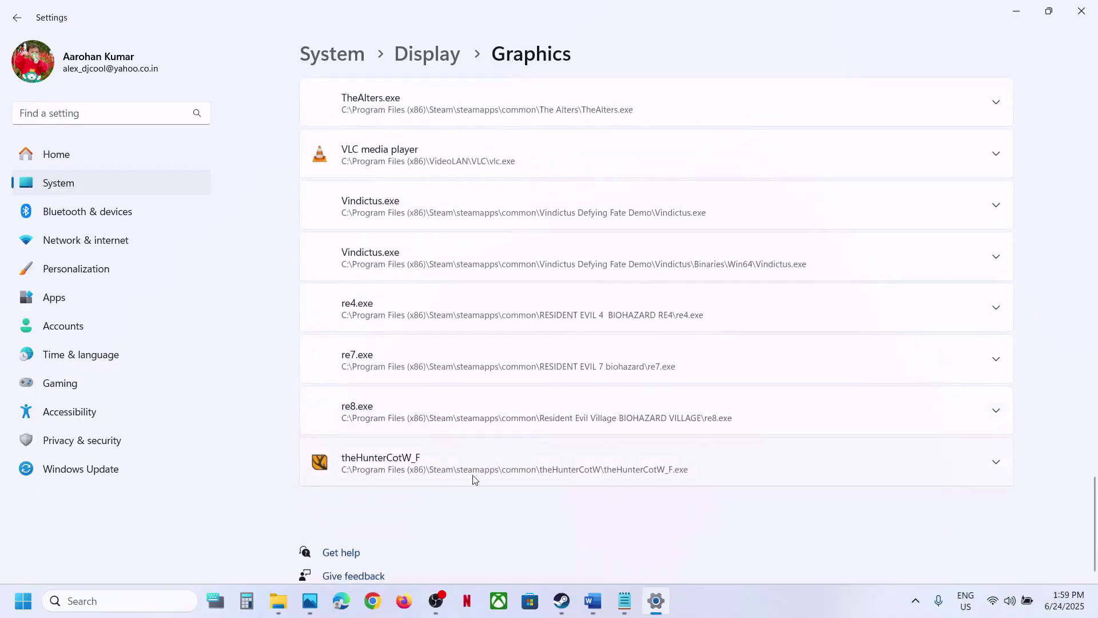
click(424, 470)
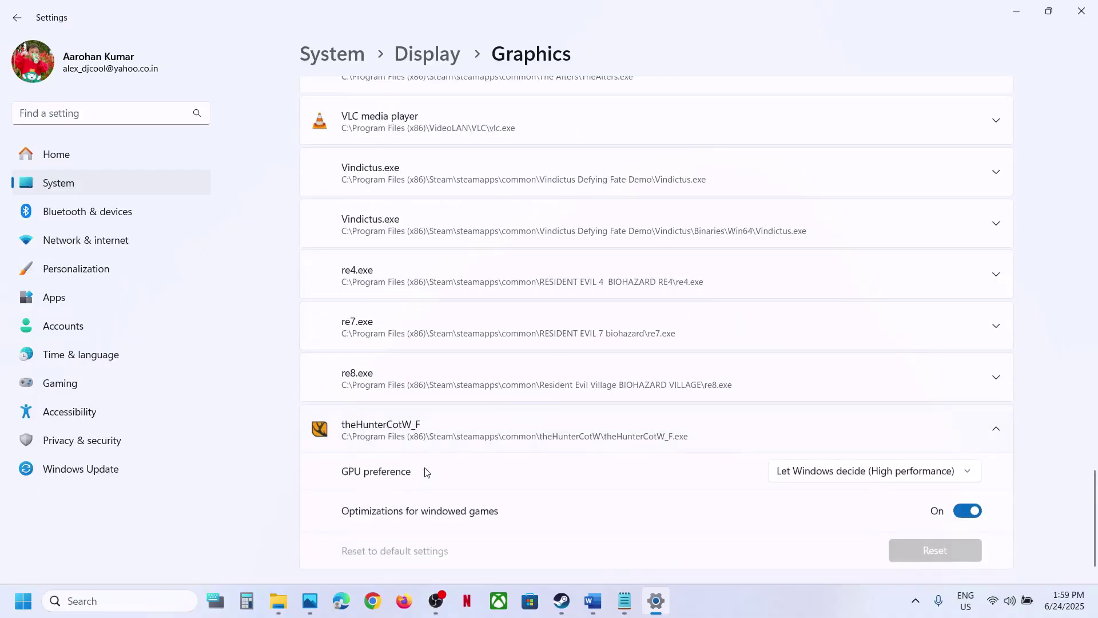
click(878, 470)
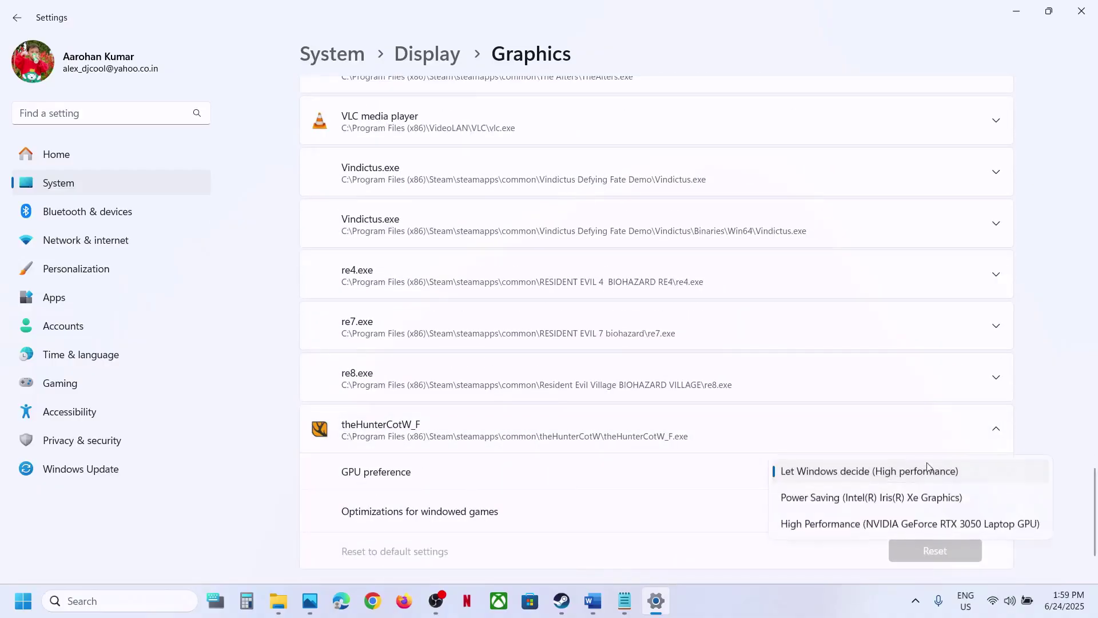
click(873, 525)
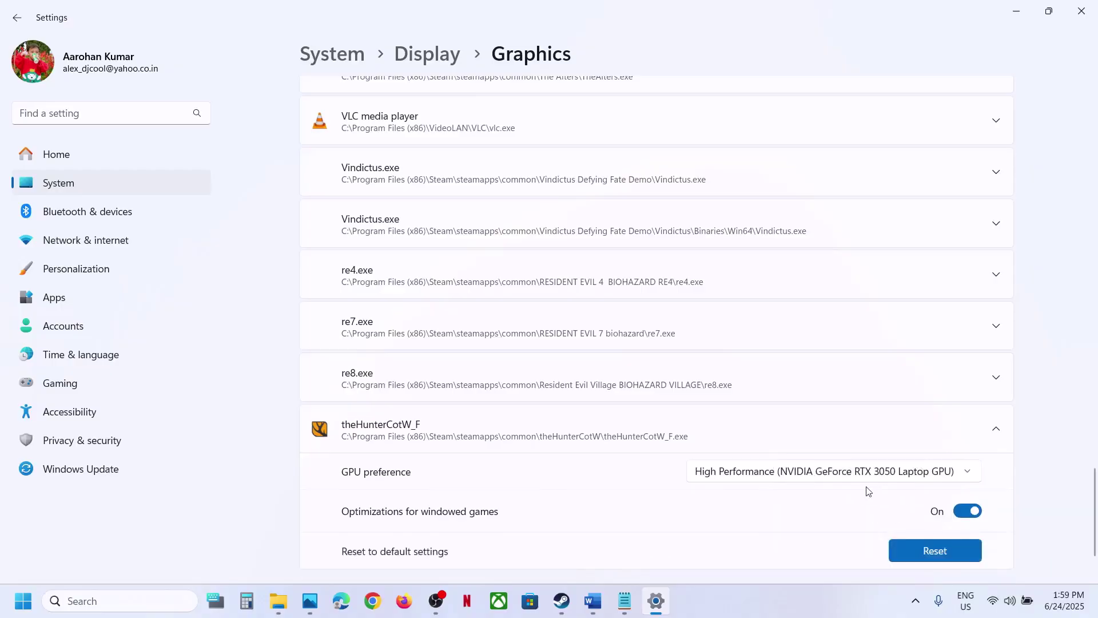
click(1081, 10)
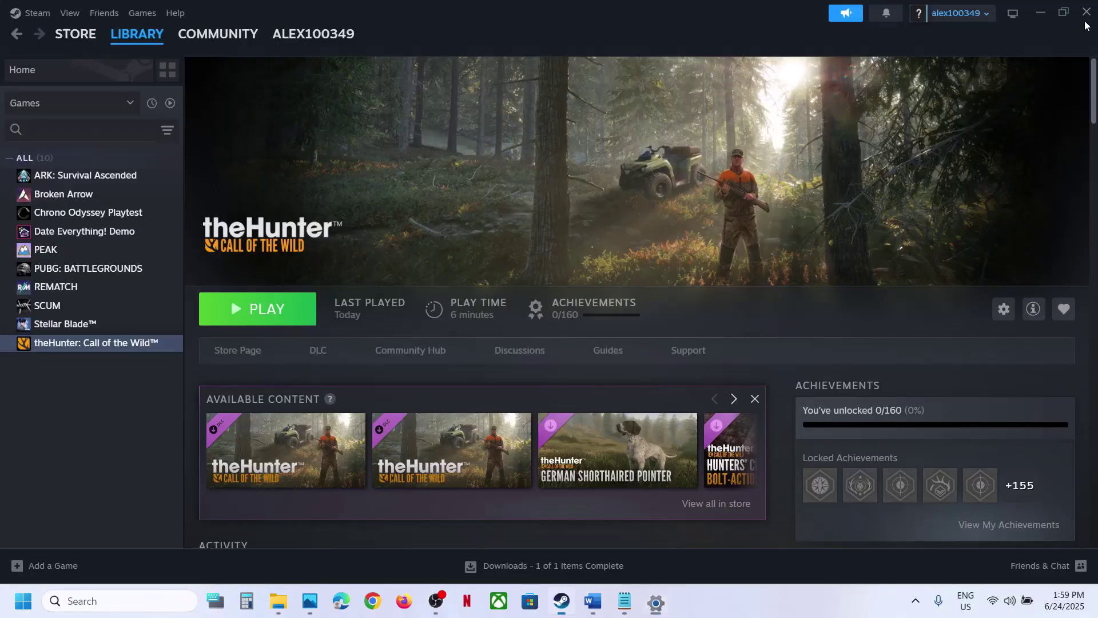
In the Word notes, highlight Step 14 about rolling back the graphics driver and copy the NVIDIA download link from Step 12
click(592, 601)
scroll(372, 330, down, 4)
scroll(373, 335, up, 1)
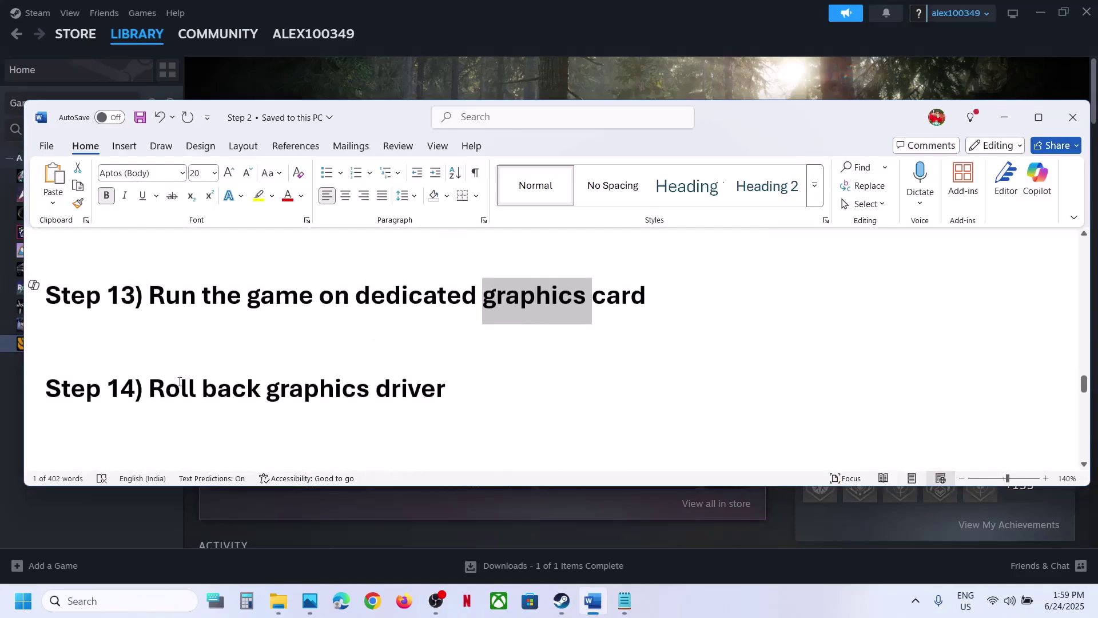
drag(165, 384, 457, 386)
scroll(458, 385, up, 5)
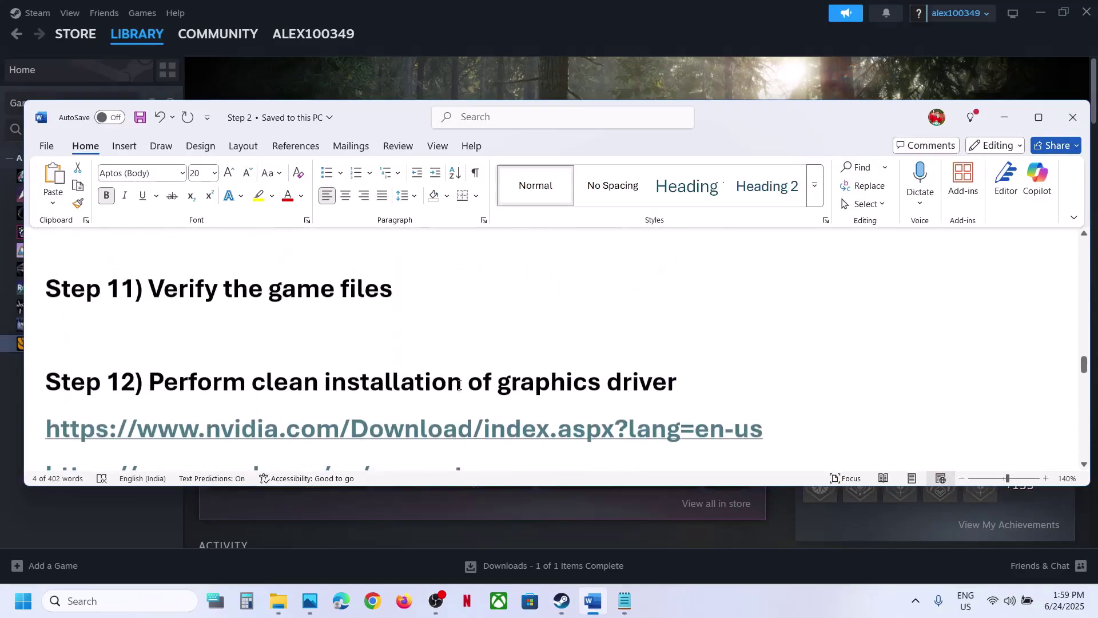
drag(784, 442, 226, 438)
key(ctrl+c)
Switch to Chrome and open the copied NVIDIA driver download link in a new tab
click(372, 601)
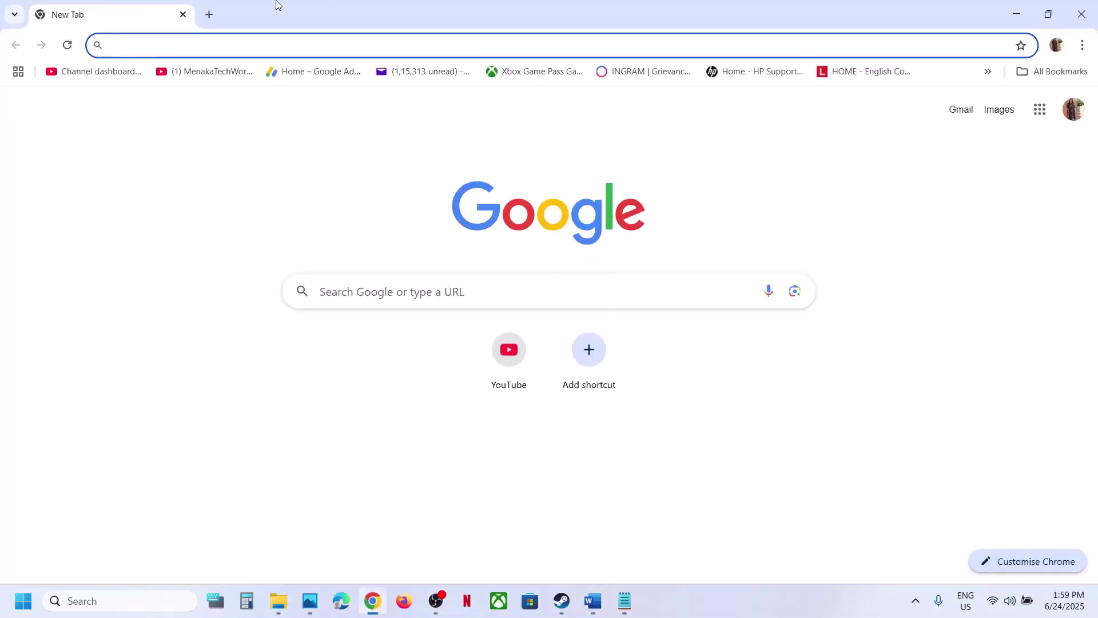
click(208, 13)
key(ctrl+v)
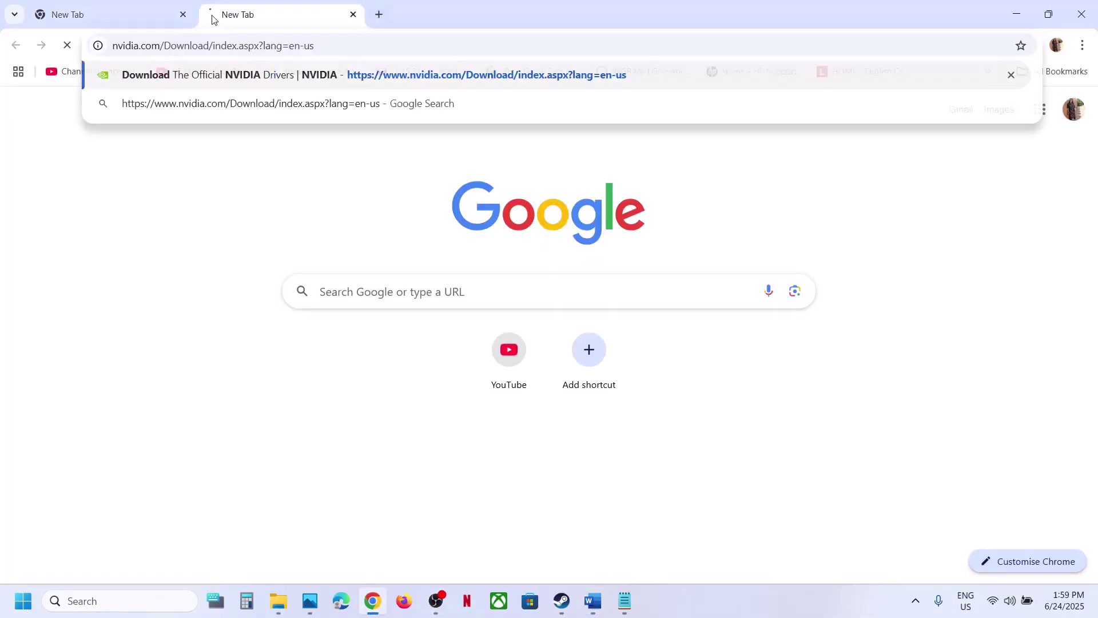
key(Return)
scroll(273, 328, down, 3)
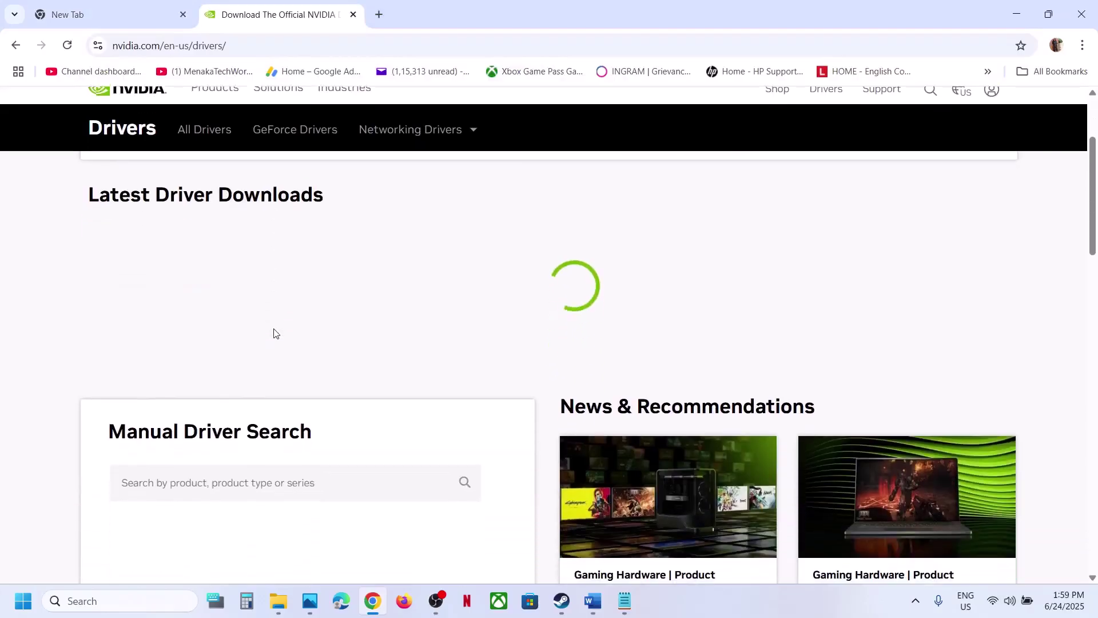
Find drivers for the GeForce RTX 3050 Laptop GPU on Windows 11 and expand the list of more versions
scroll(274, 334, down, 5)
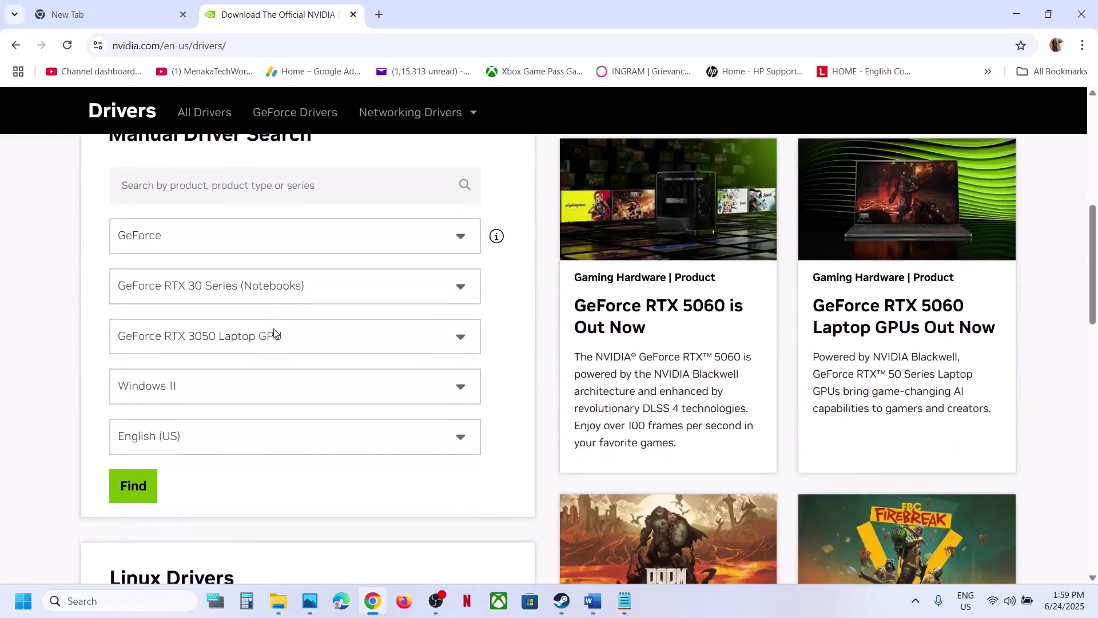
click(141, 485)
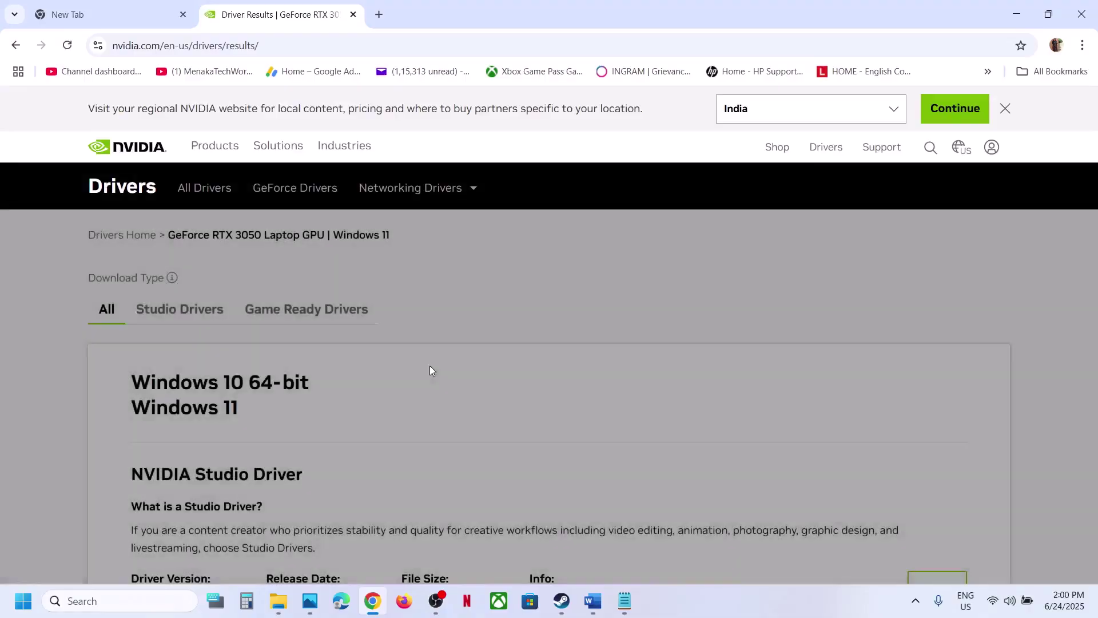
scroll(430, 366, down, 10)
scroll(430, 366, up, 3)
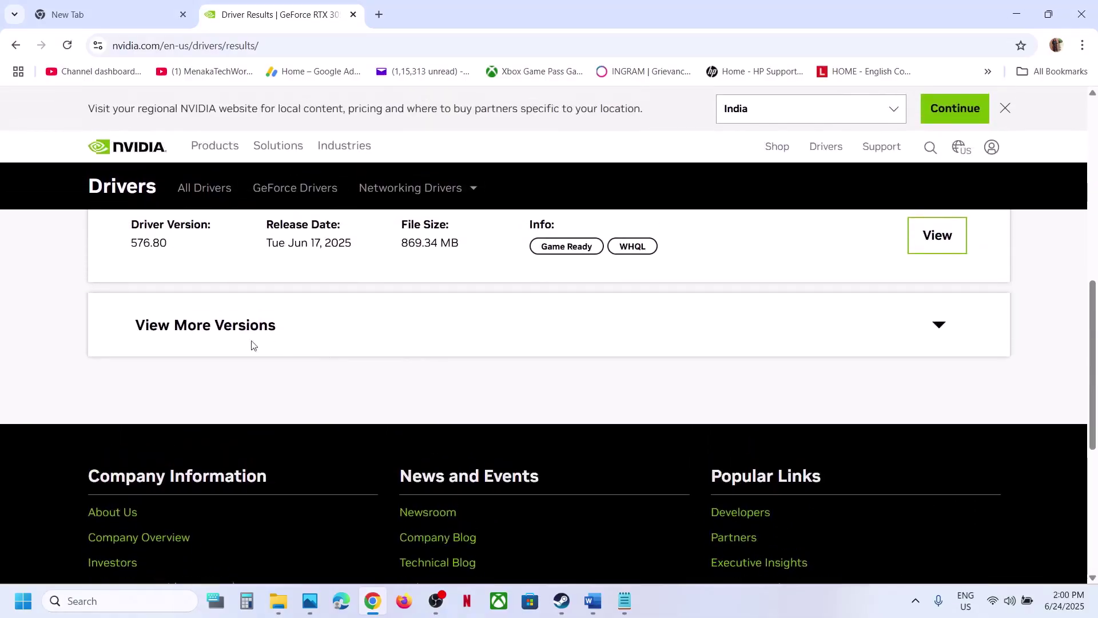
click(226, 338)
Examine the newest Studio and Game Ready driver entries, highlighting Game Ready version 576.80
scroll(226, 338, down, 3)
scroll(225, 339, up, 5)
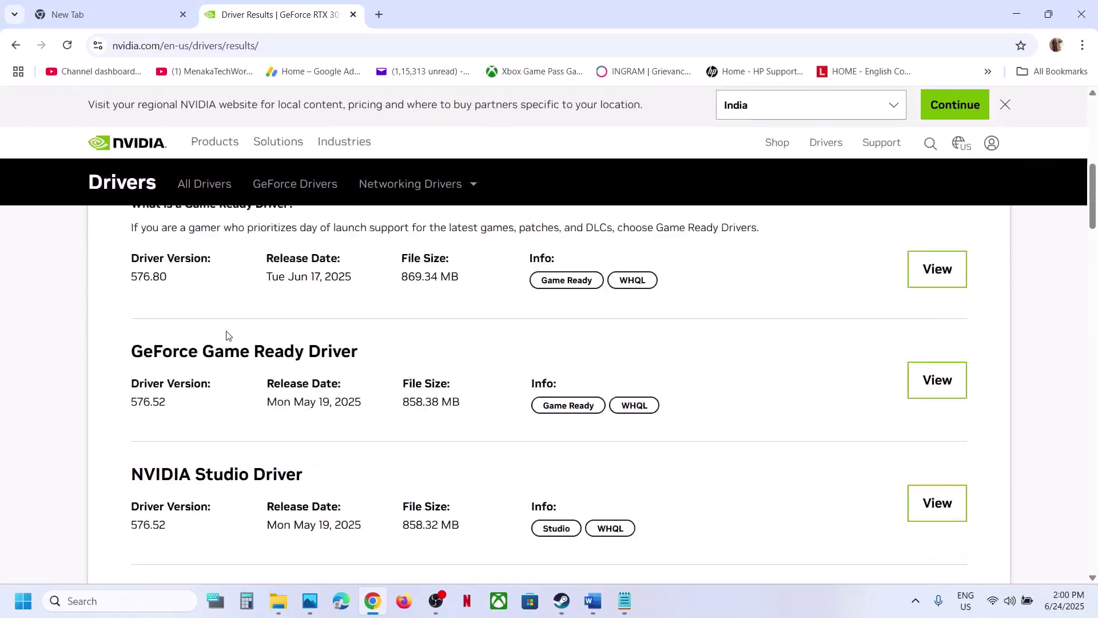
drag(134, 362, 196, 363)
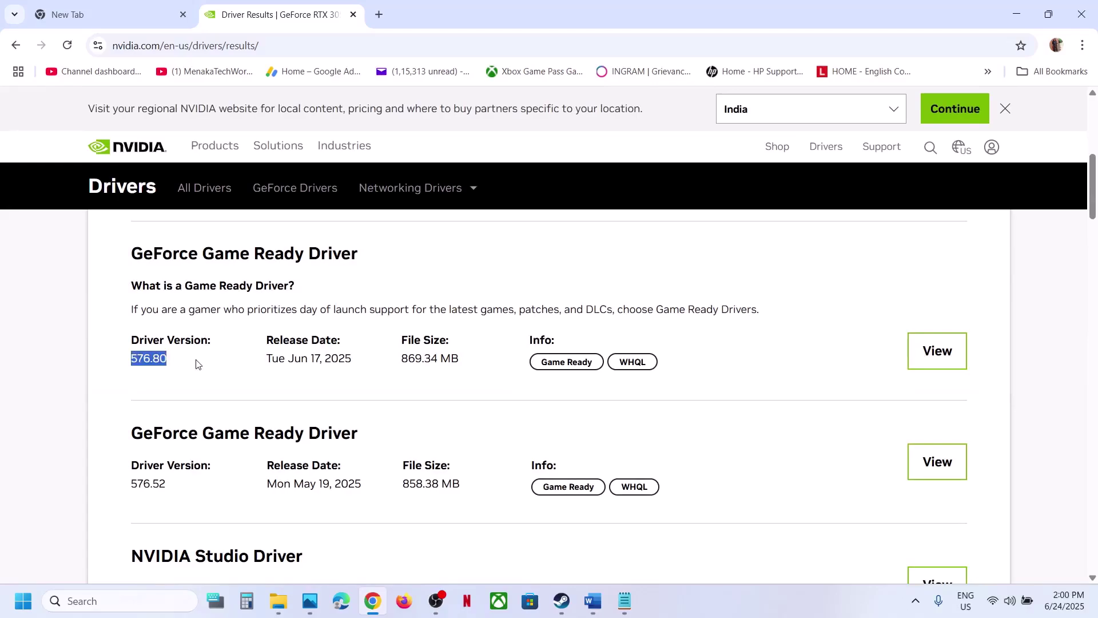
scroll(196, 363, up, 4)
scroll(196, 362, up, 1)
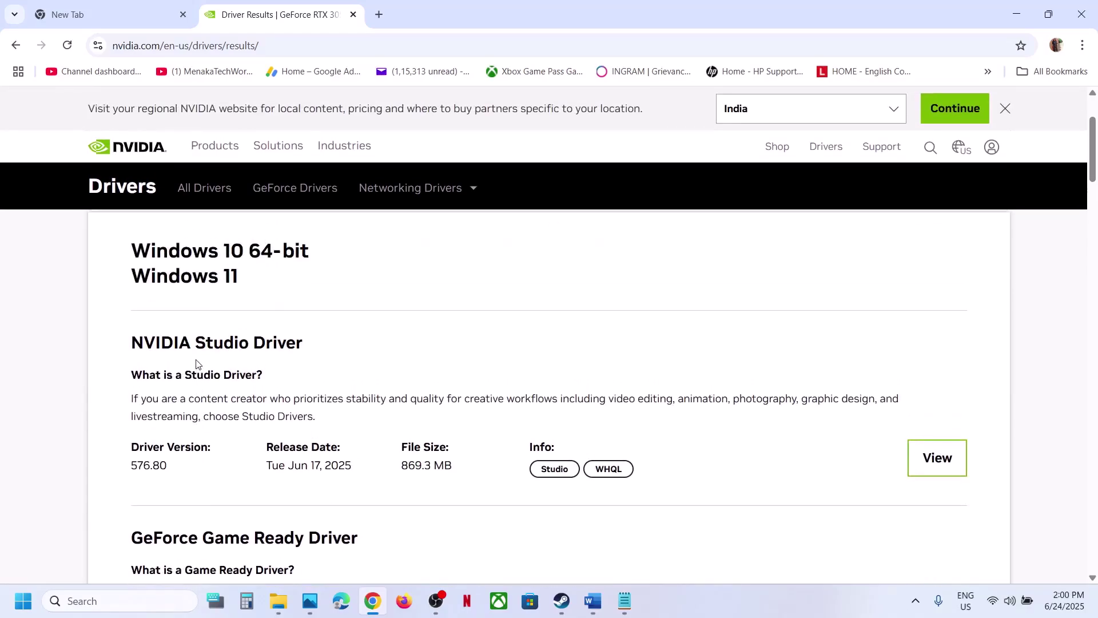
scroll(229, 360, down, 4)
scroll(247, 360, down, 1)
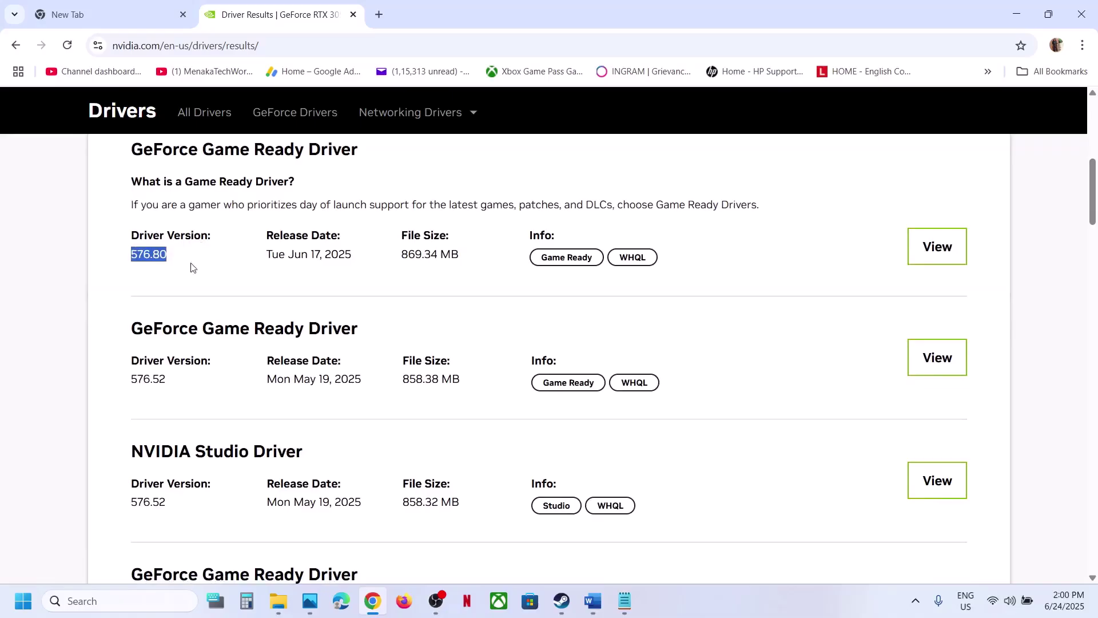
Look through the older driver versions for a rollback candidate, highlighting Game Ready entries such as 576.40 and 576.02
scroll(192, 267, down, 2)
scroll(176, 304, down, 3)
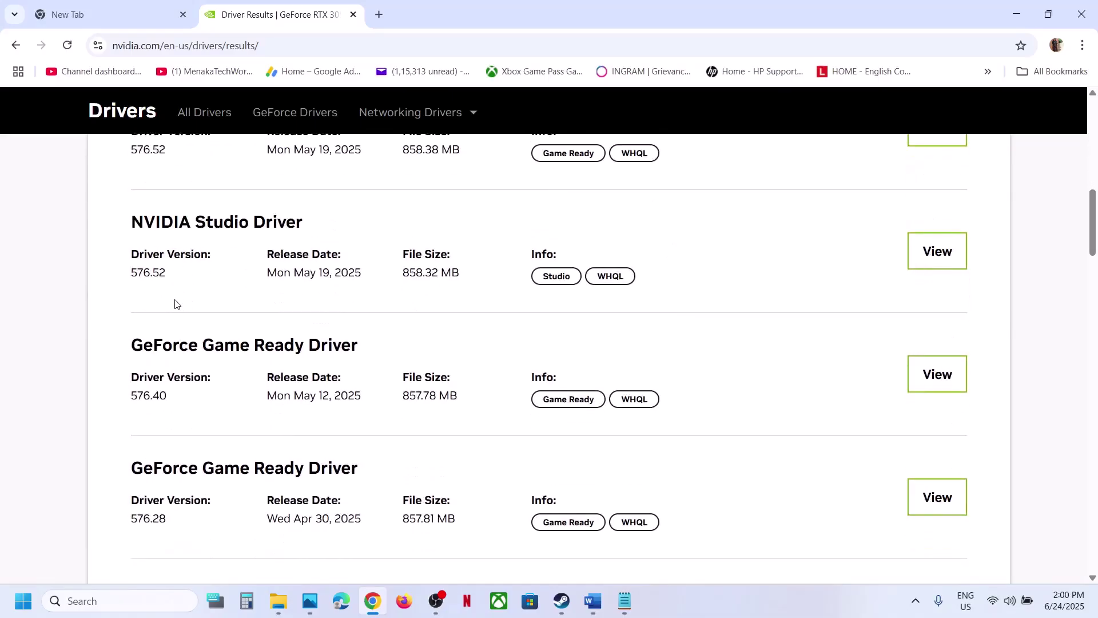
drag(133, 306, 191, 309)
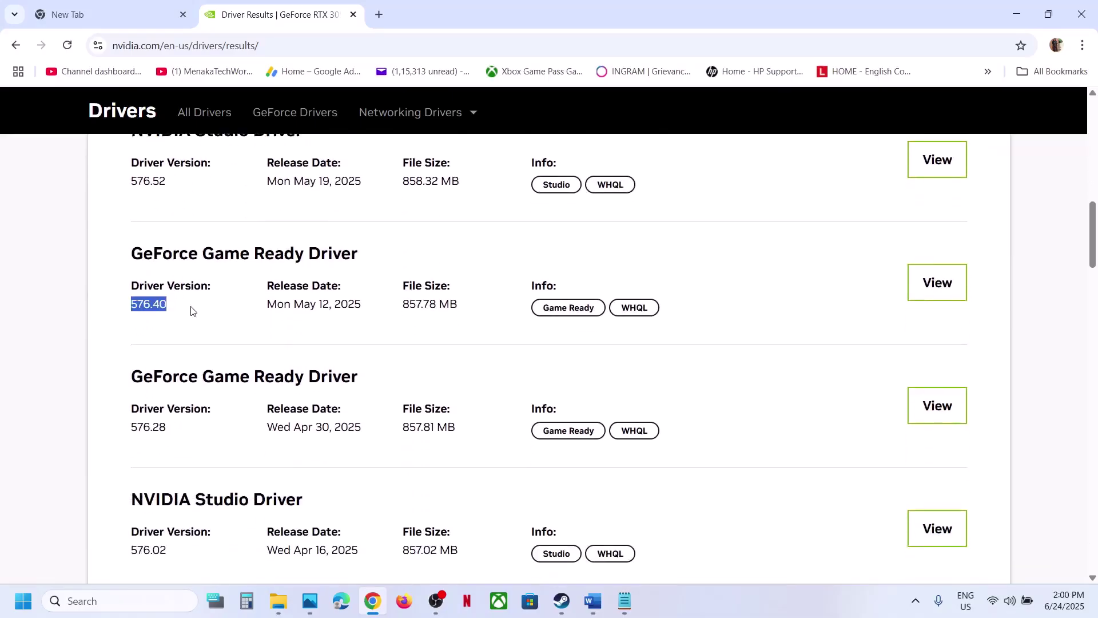
scroll(191, 308, down, 2)
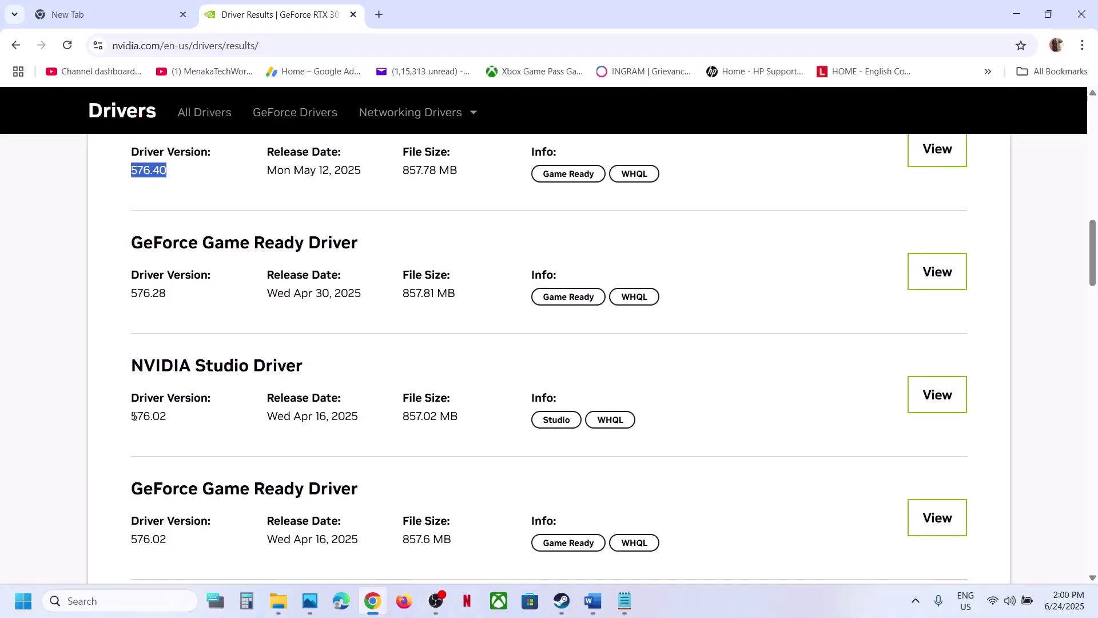
scroll(136, 434, down, 1)
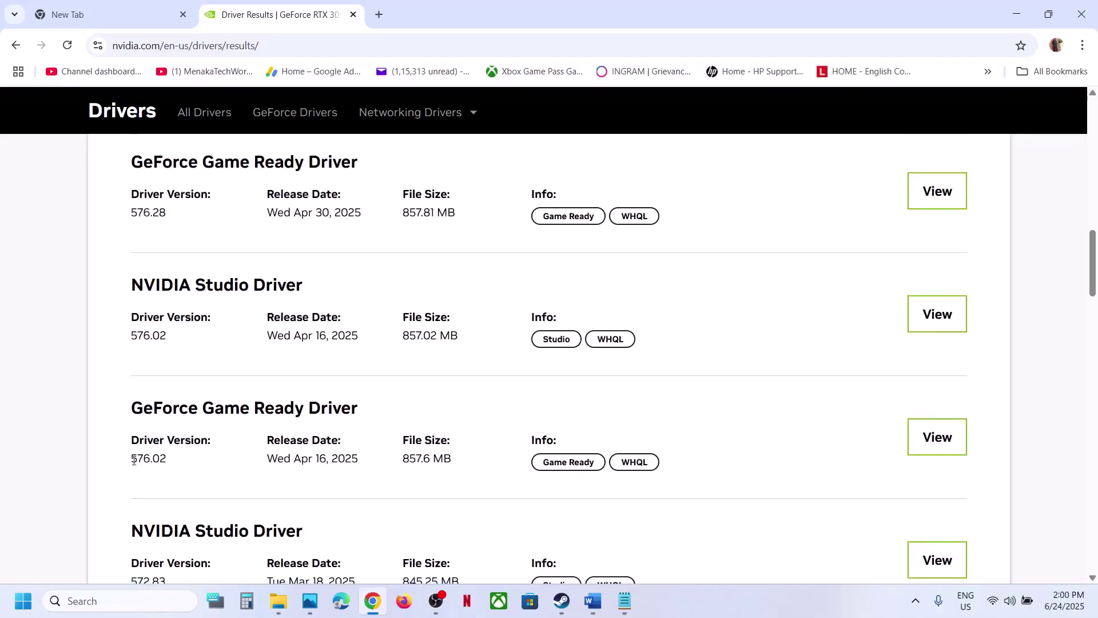
drag(134, 461, 182, 462)
drag(148, 411, 265, 410)
scroll(266, 410, down, 4)
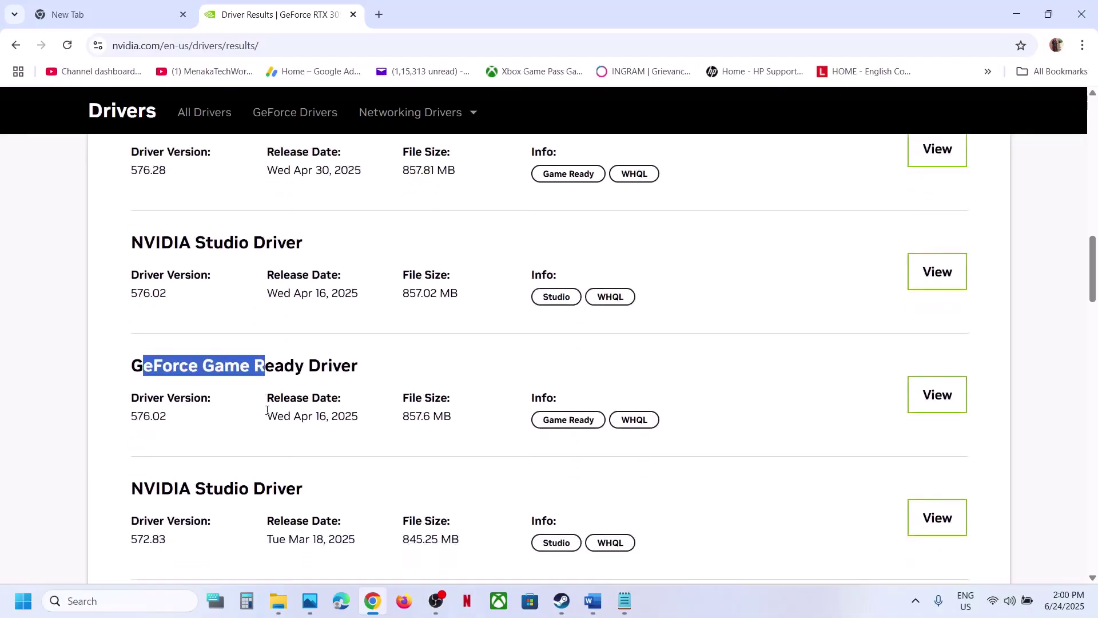
scroll(266, 413, down, 13)
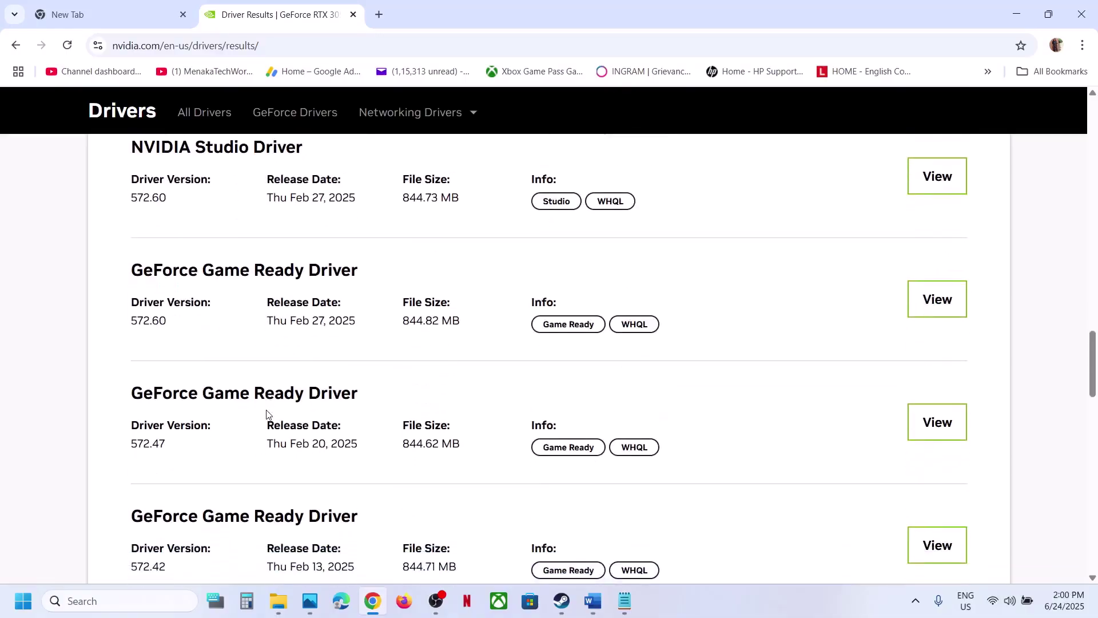
scroll(267, 413, down, 7)
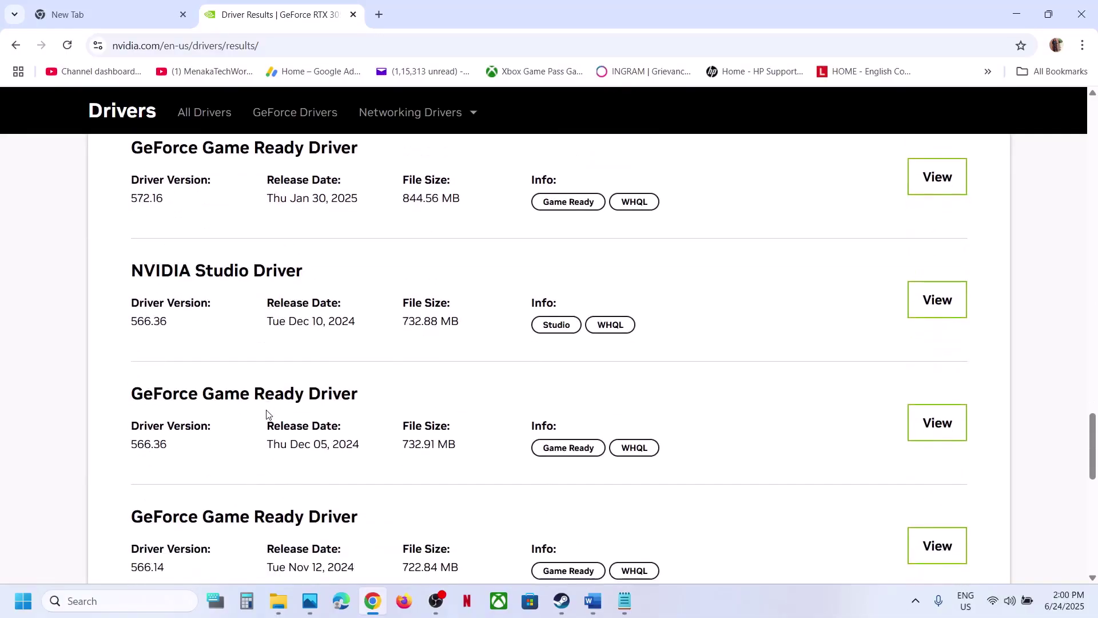
drag(130, 330, 170, 330)
click(167, 330)
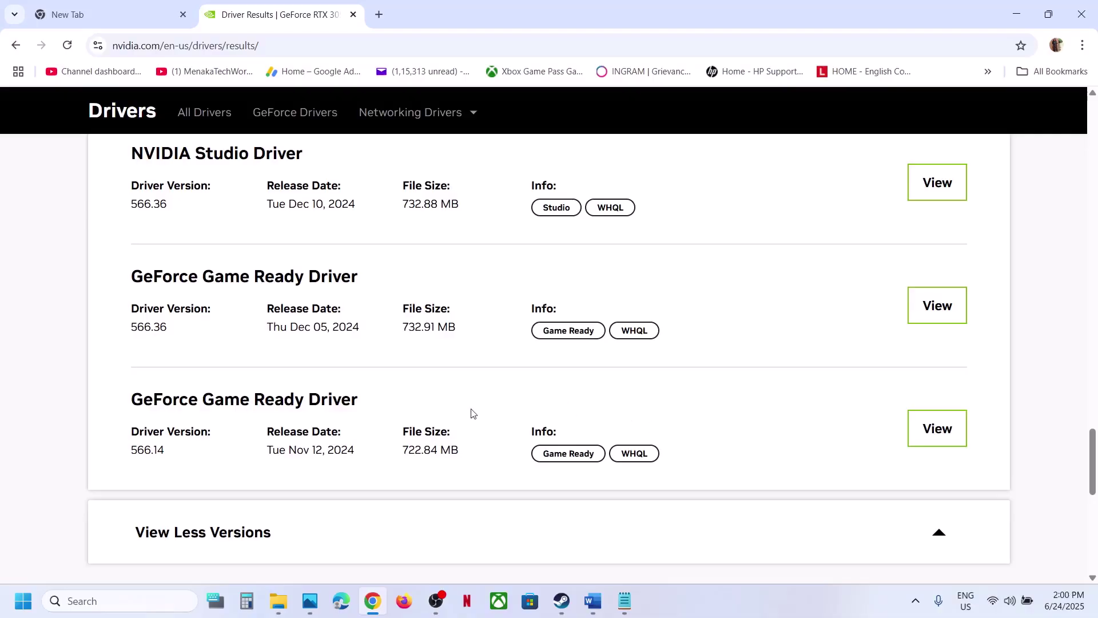
Return to the Word notes and copy the Microsoft Visual C++ redistributable link under Step 15
click(561, 600)
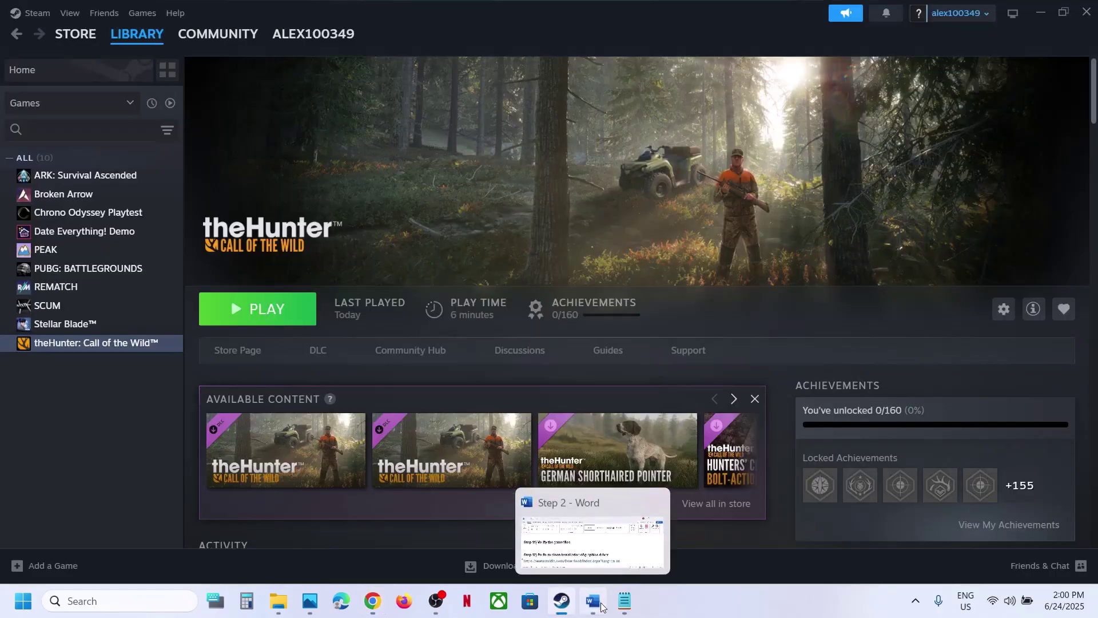
click(592, 601)
scroll(408, 328, down, 2)
scroll(409, 328, down, 4)
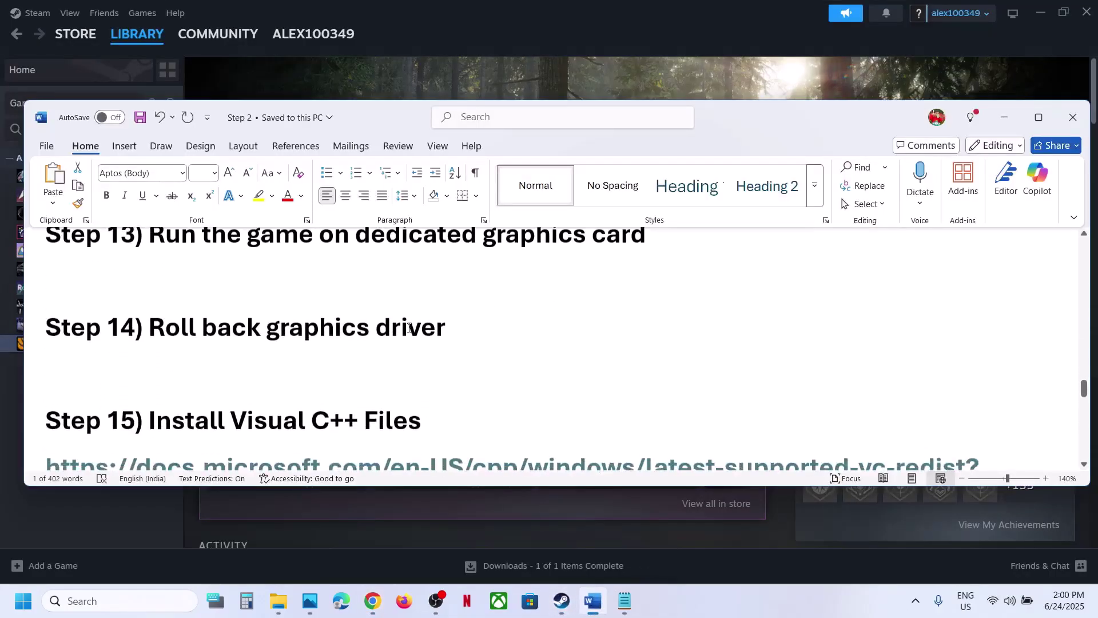
scroll(408, 328, down, 1)
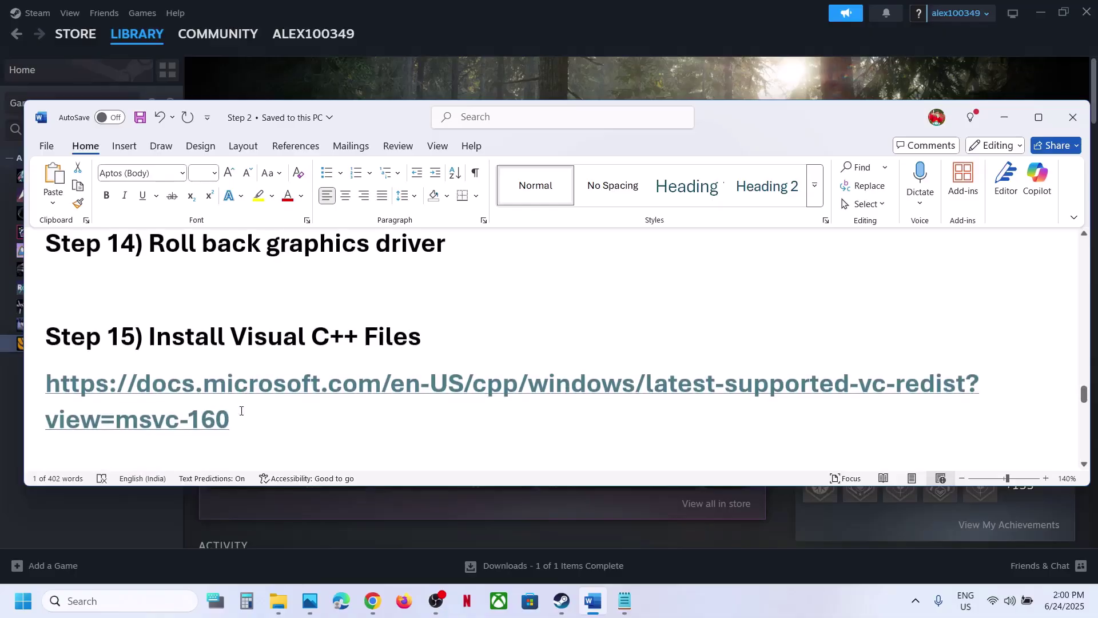
drag(241, 413, 57, 391)
key(ctrl+c)
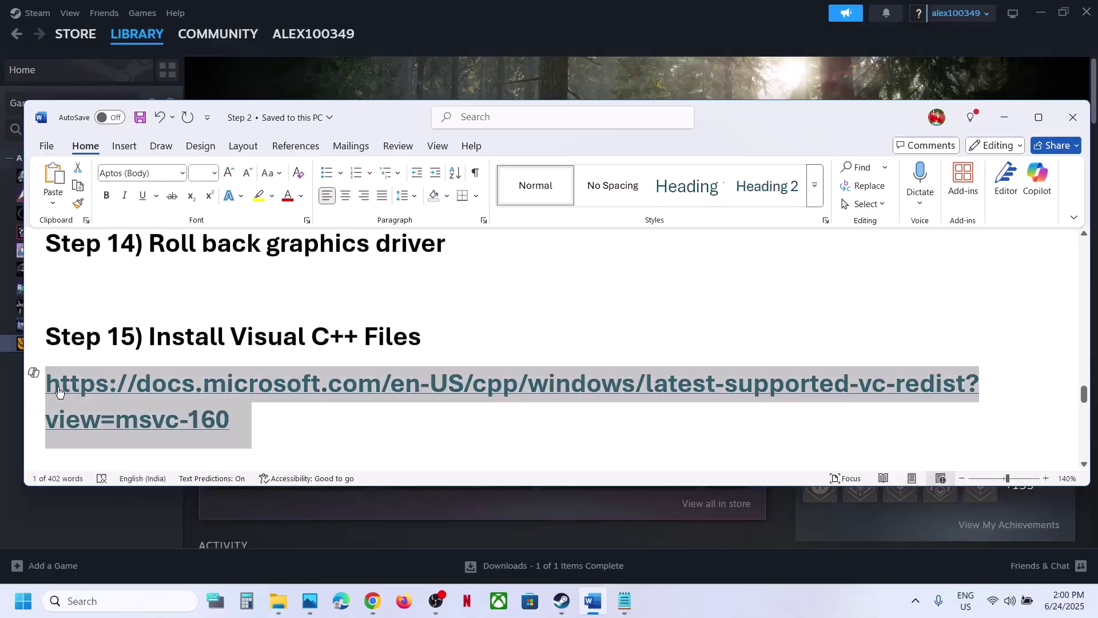
Switch to Chrome and open the copied Visual C++ redistributable link in a new tab
click(372, 600)
click(379, 14)
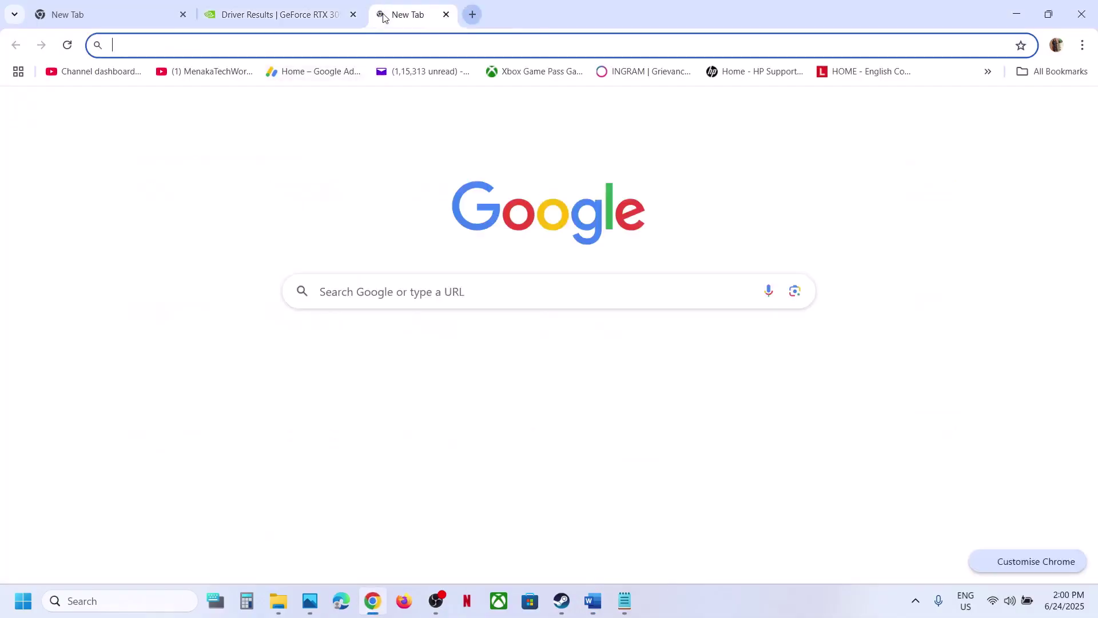
key(ctrl+v)
key(Return)
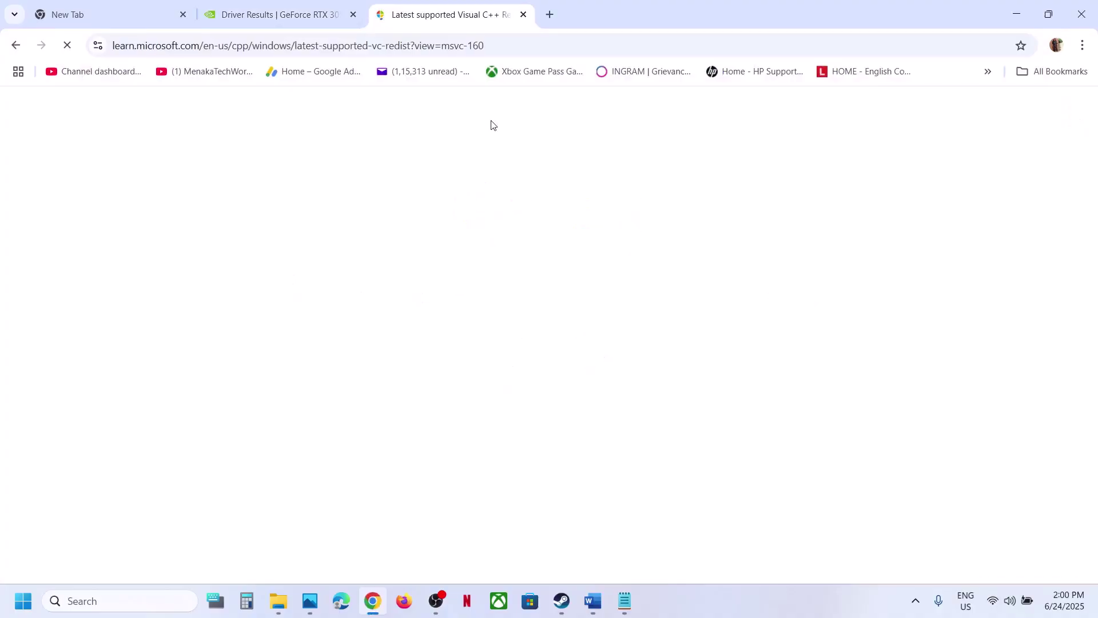
Examine the latest Visual C++ Redistributable download table, highlighting the X86 and X64 architectures
scroll(478, 334, down, 8)
scroll(478, 334, down, 5)
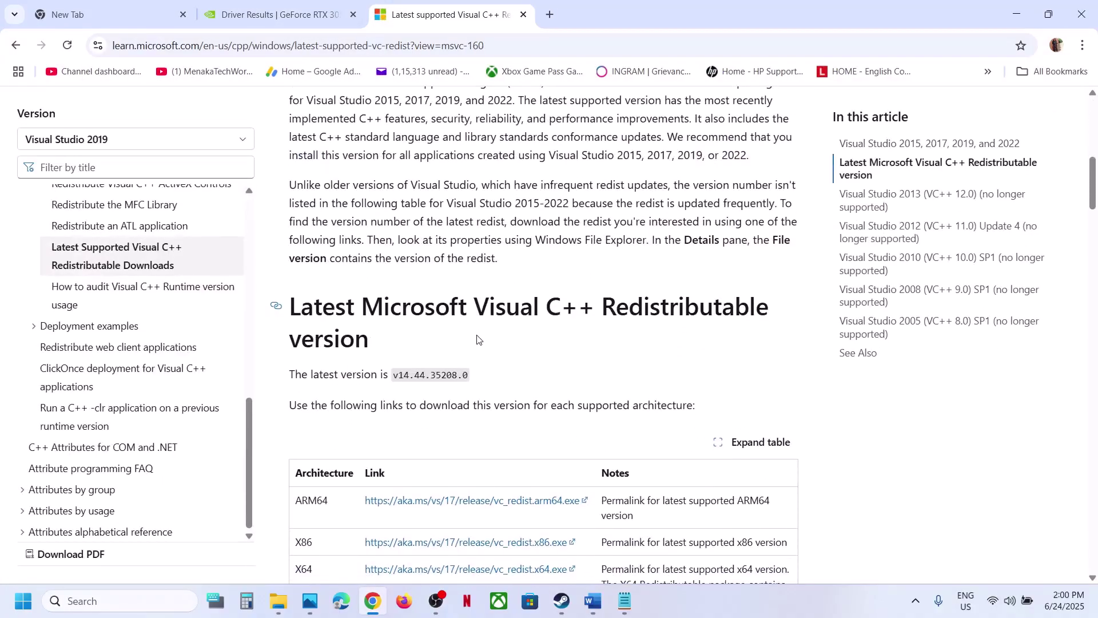
double_click(302, 287)
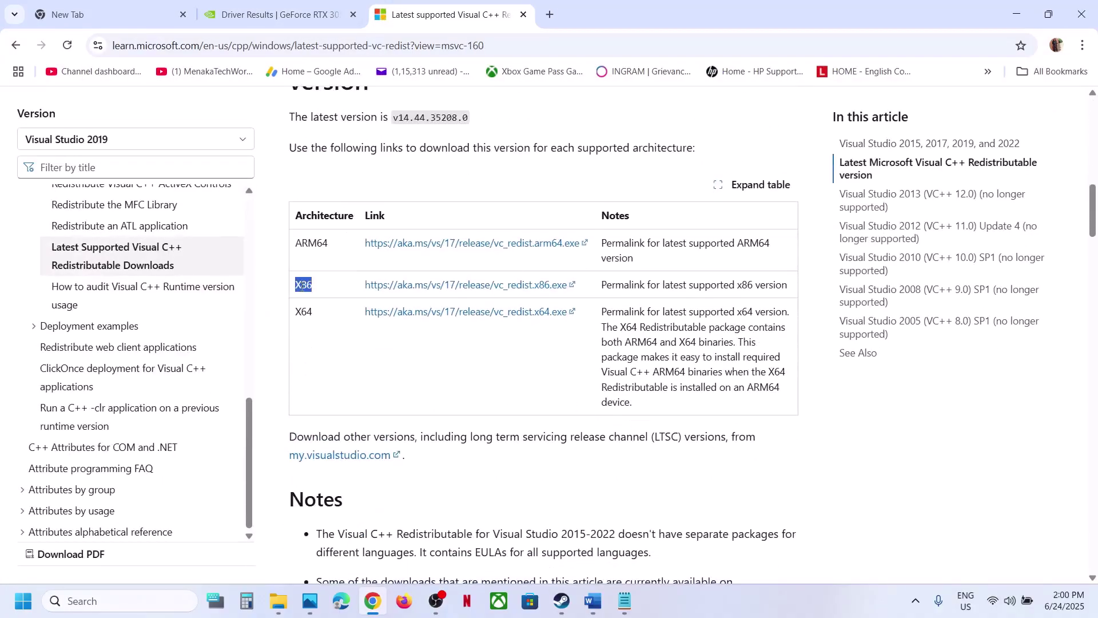
double_click(306, 312)
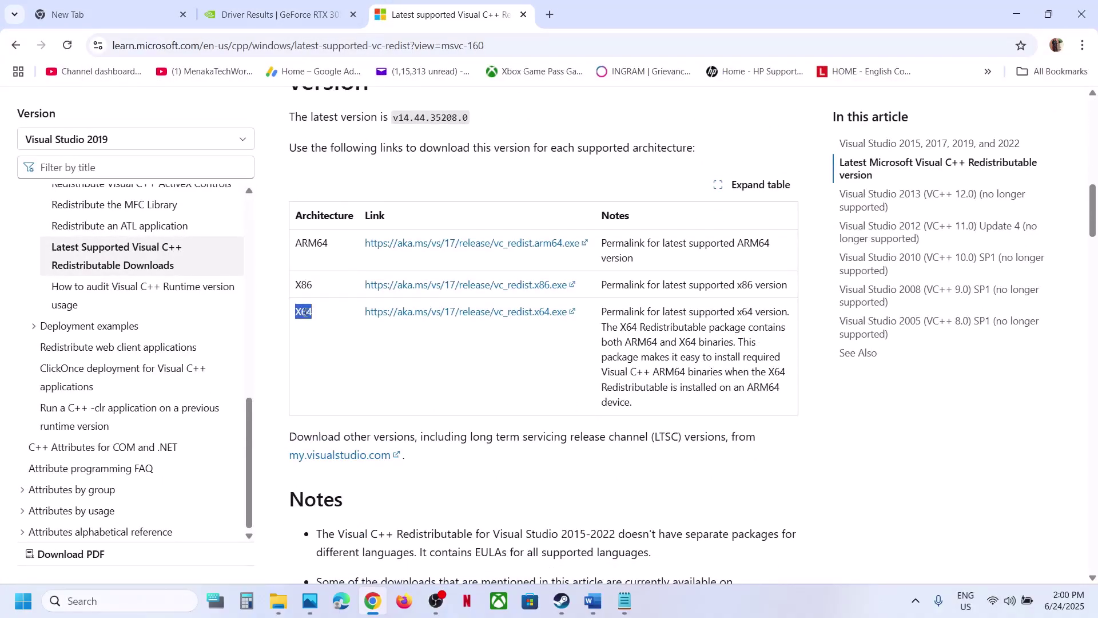
Download the latest X86 Visual C++ redistributable and run its Repair setup, allowing it to make changes to the device
double_click(306, 283)
click(436, 284)
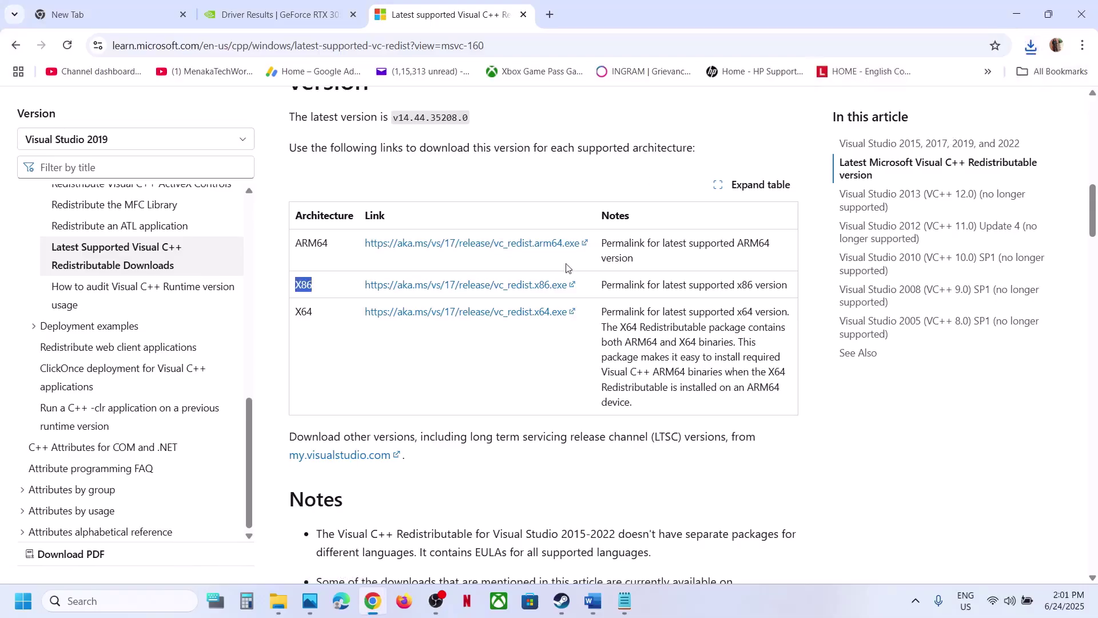
click(574, 375)
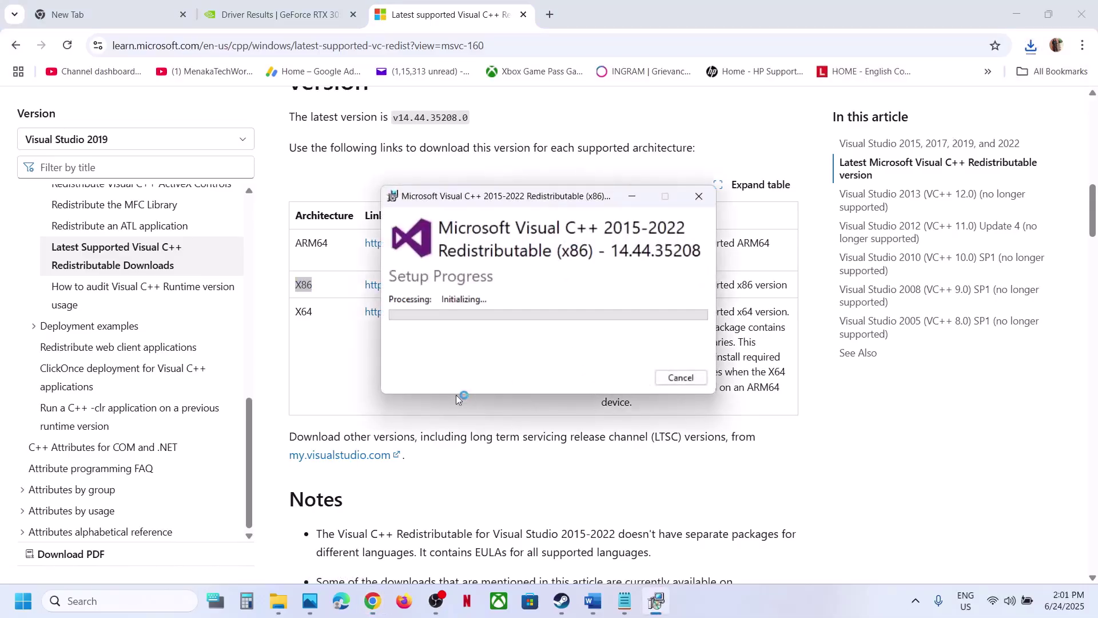
click(478, 403)
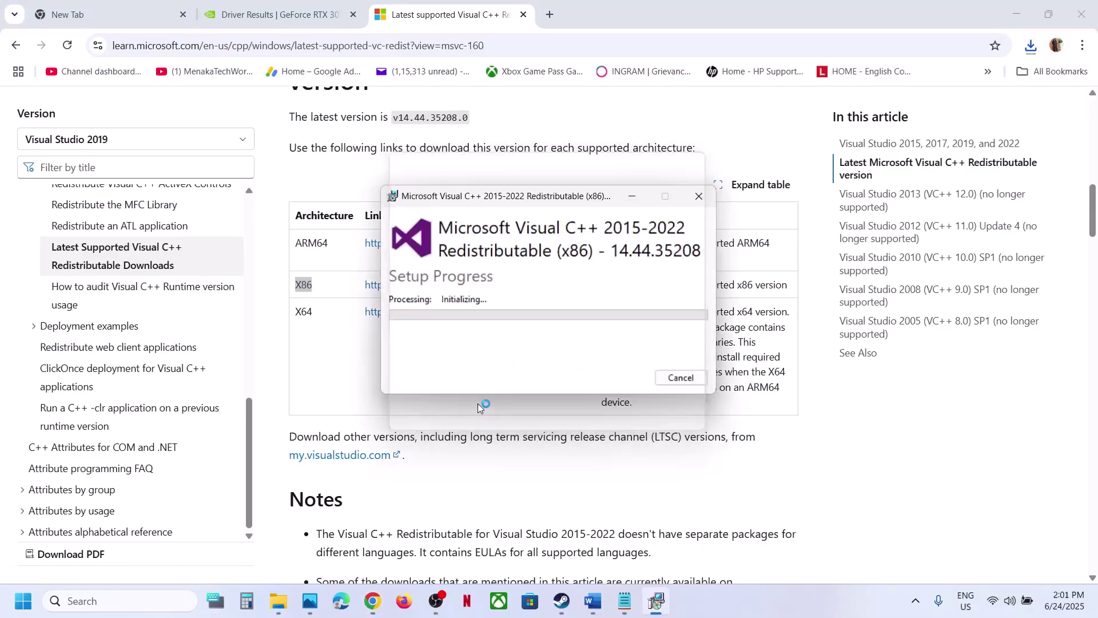
Download the latest X64 Visual C++ redistributable and run its Repair setup, allowing it to make changes to the device
double_click(309, 313)
click(477, 316)
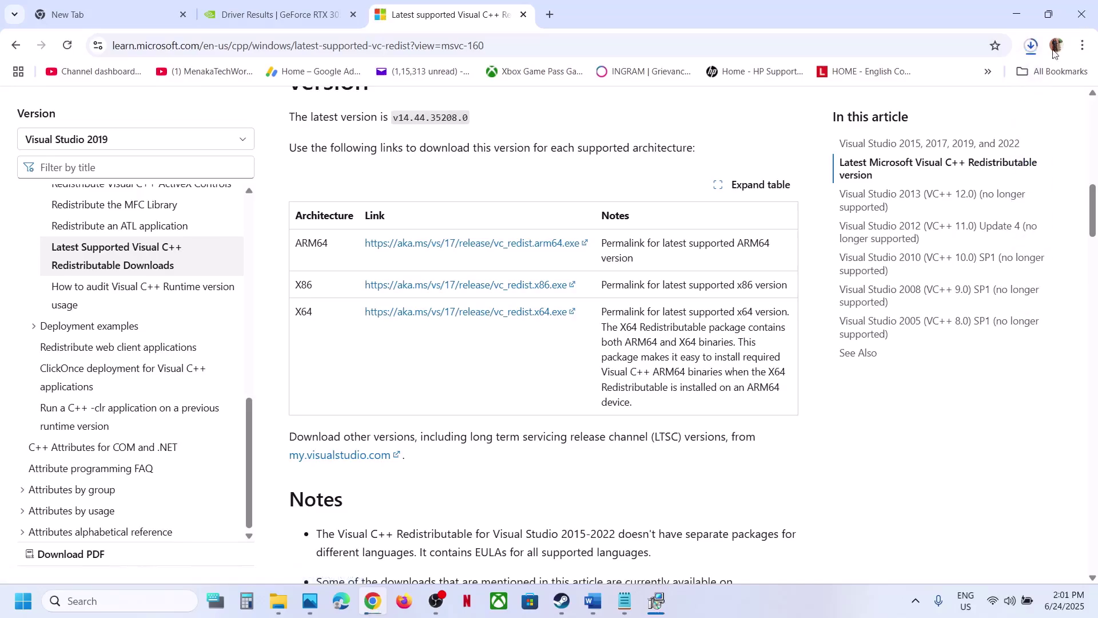
click(1031, 48)
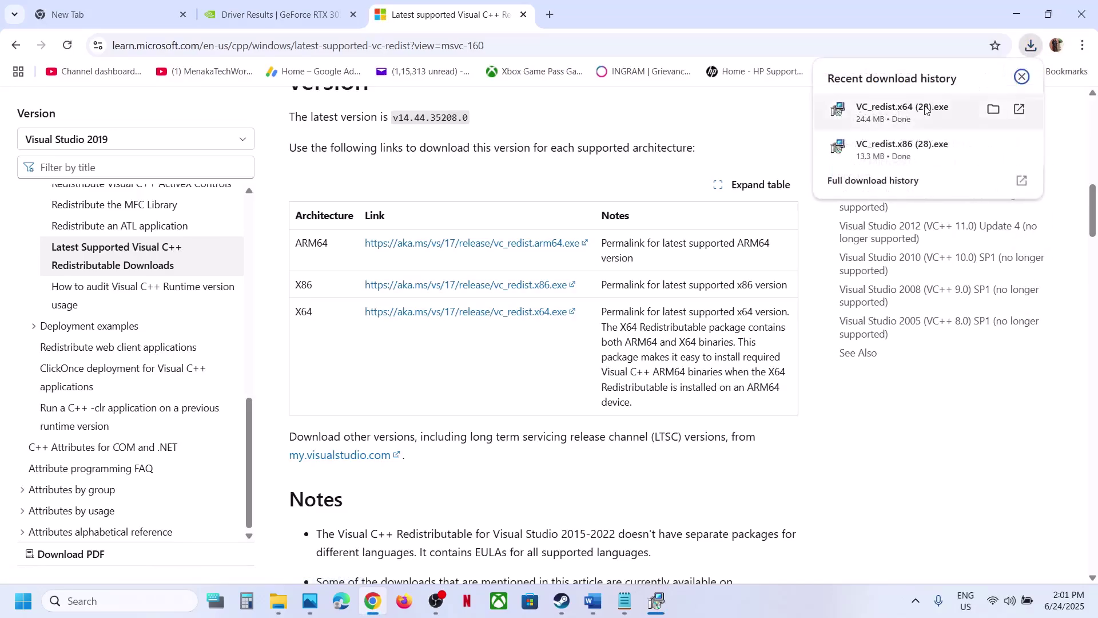
click(858, 107)
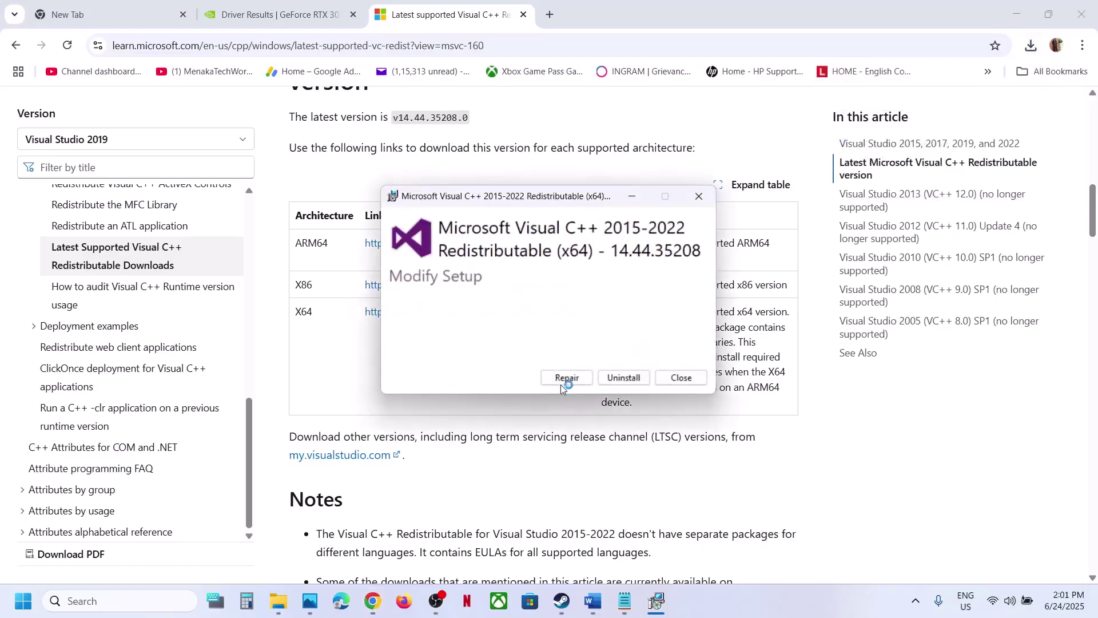
click(564, 378)
click(467, 406)
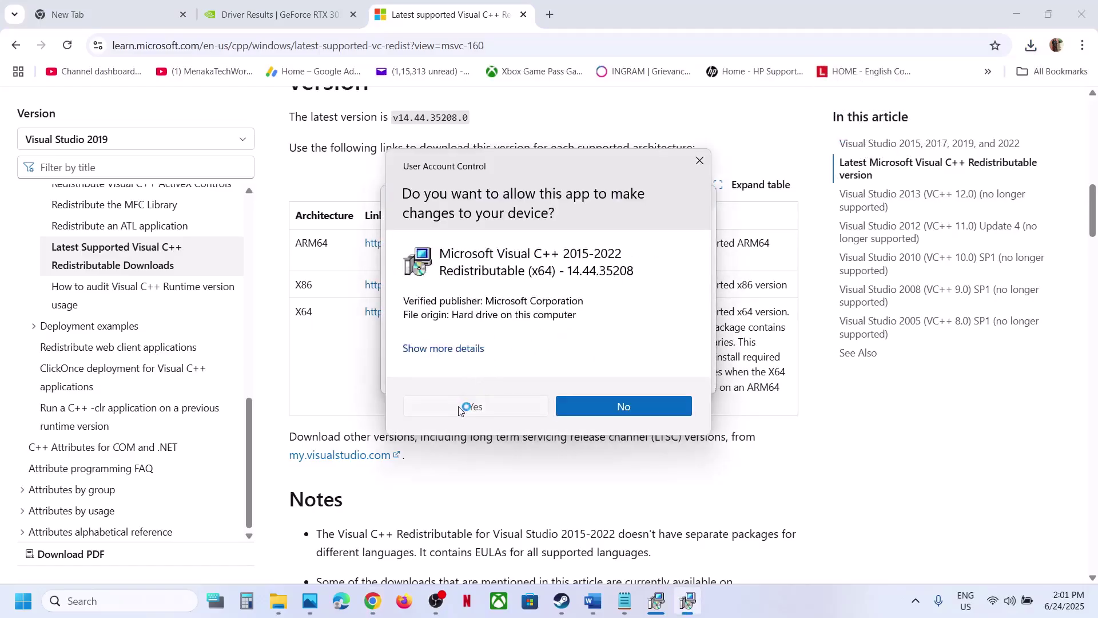
Bring the x86 installer to the front and close both finished Visual C++ setup windows
click(656, 600)
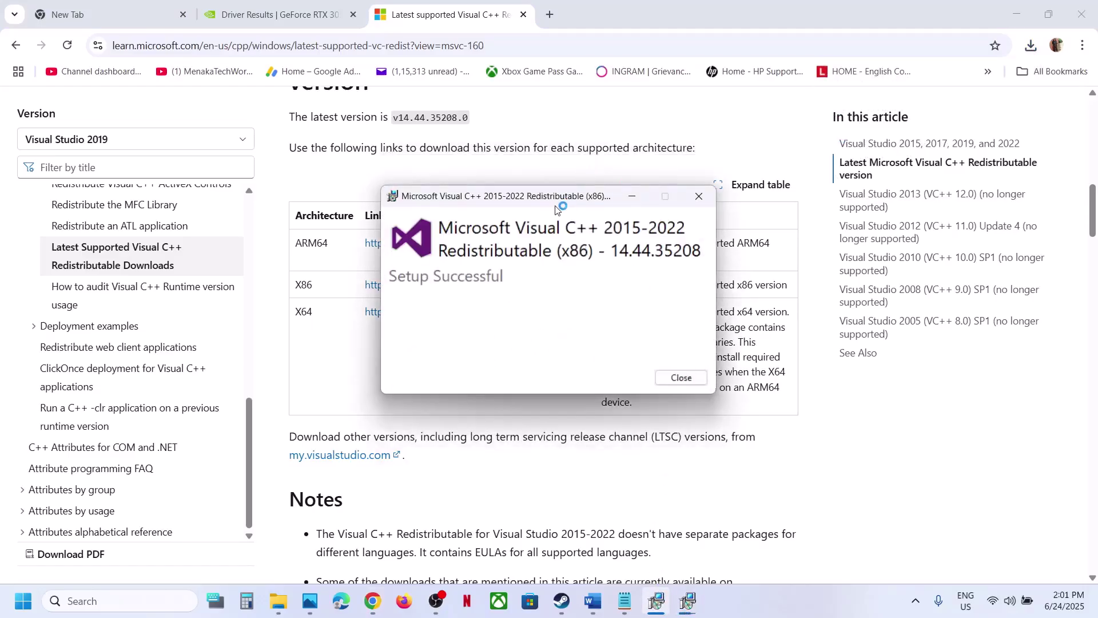
click(711, 388)
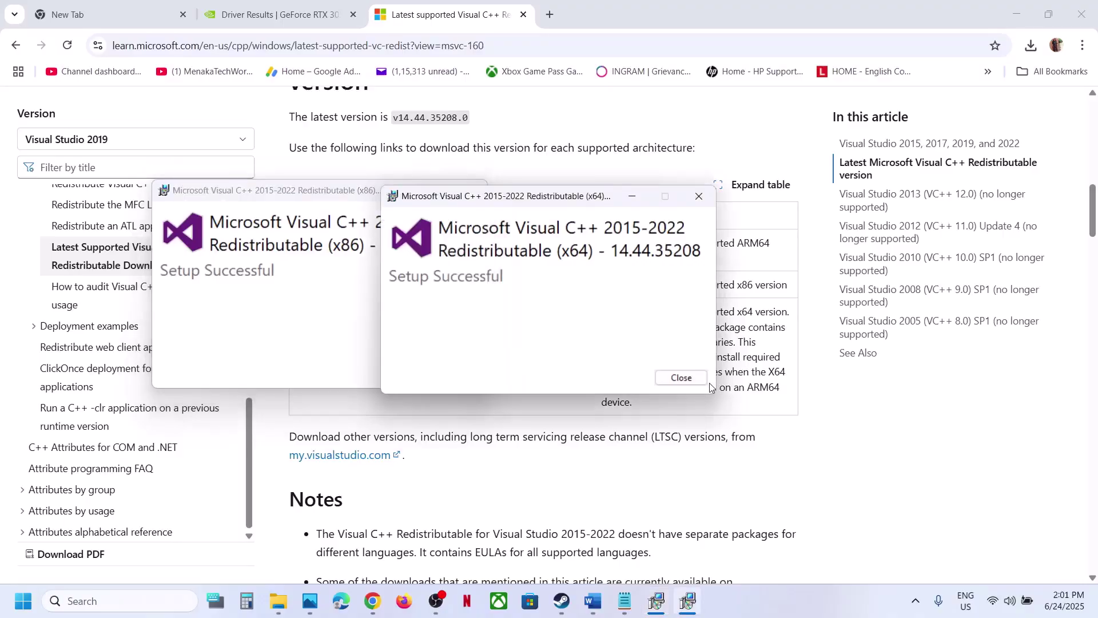
click(682, 378)
click(452, 372)
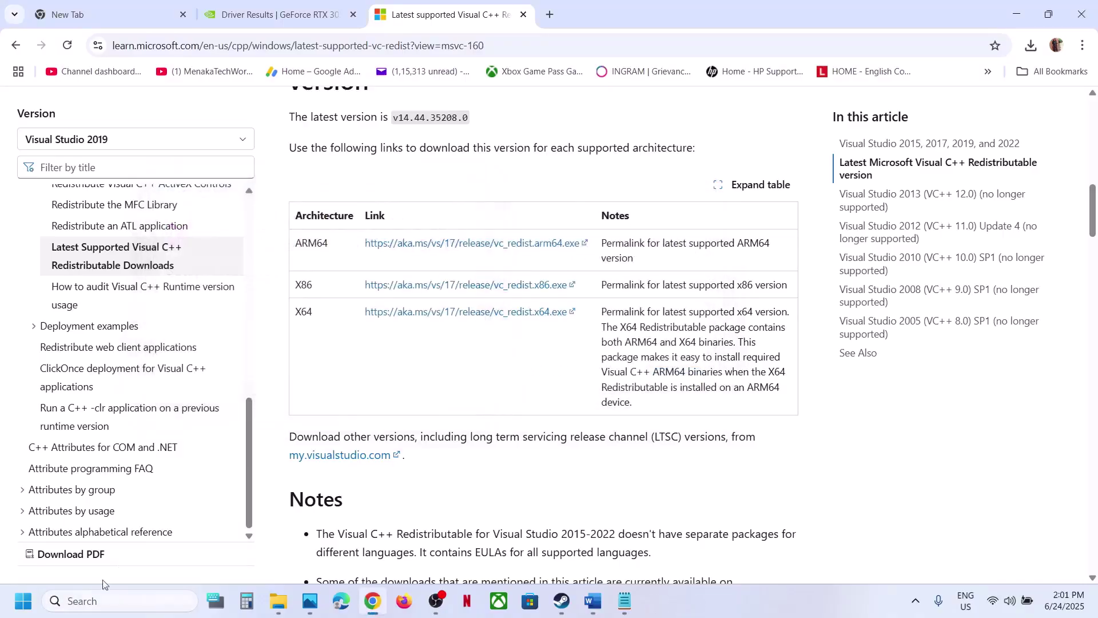
Show the computer's power options for a restart, and return to the Word notes at Step 16, Update Windows
click(22, 600)
click(415, 551)
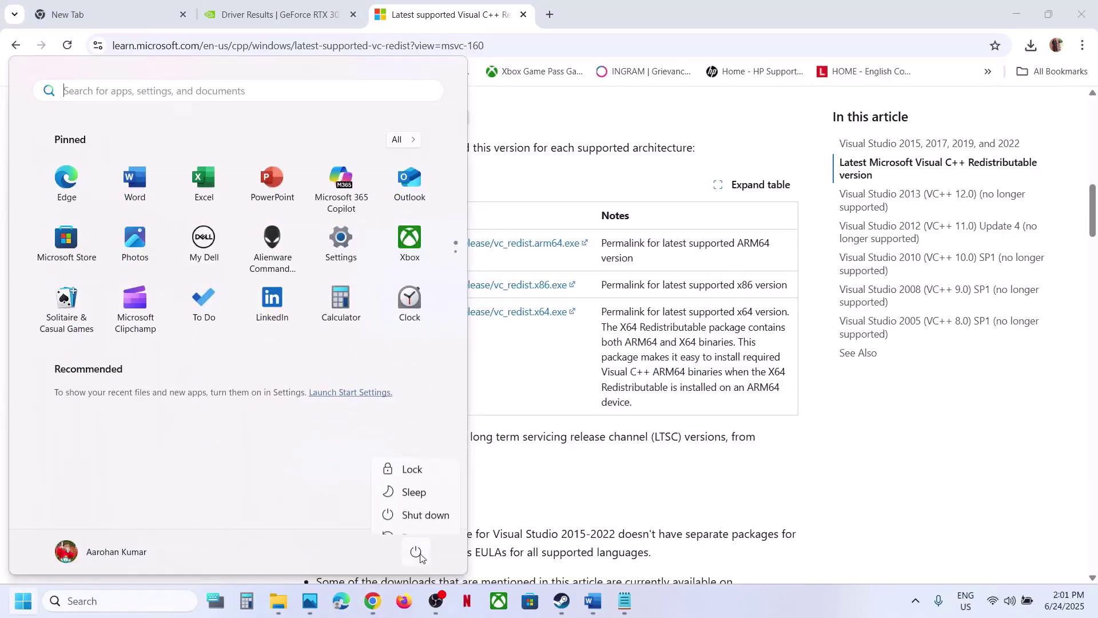
click(561, 601)
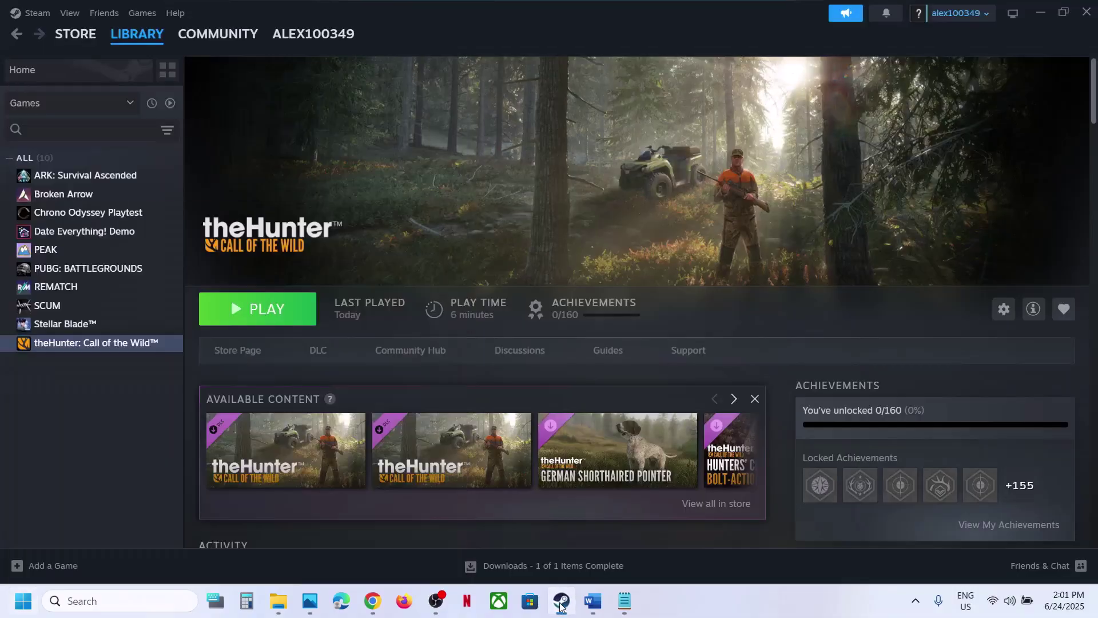
click(602, 609)
triple_click(442, 391)
scroll(441, 391, down, 3)
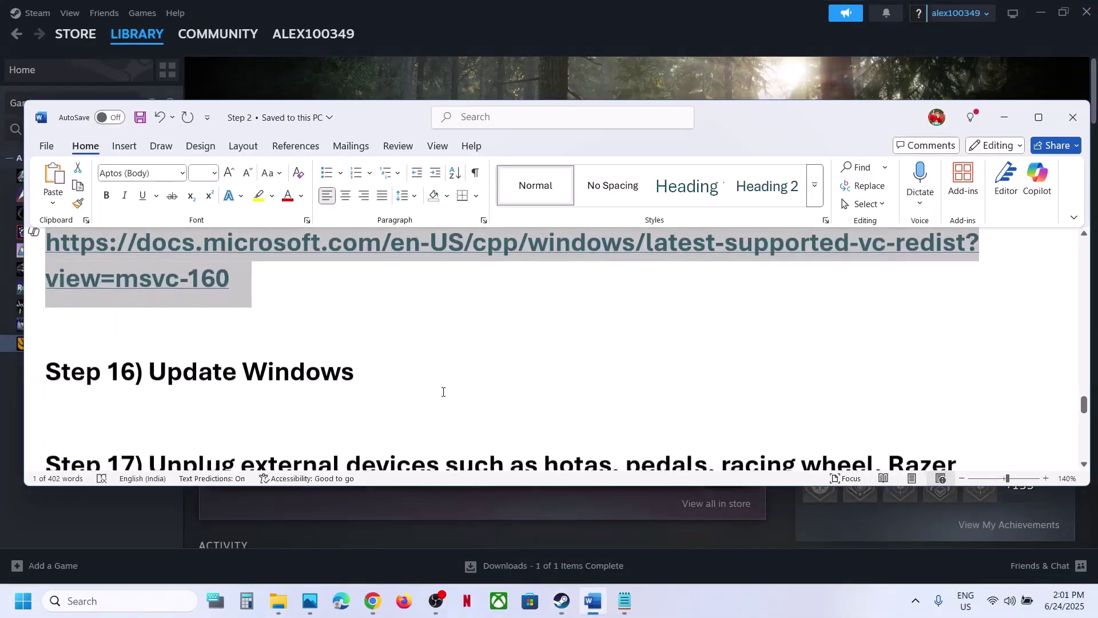
Open the Windows Update page in Windows Settings, and show the computer's power options for a restart
click(604, 66)
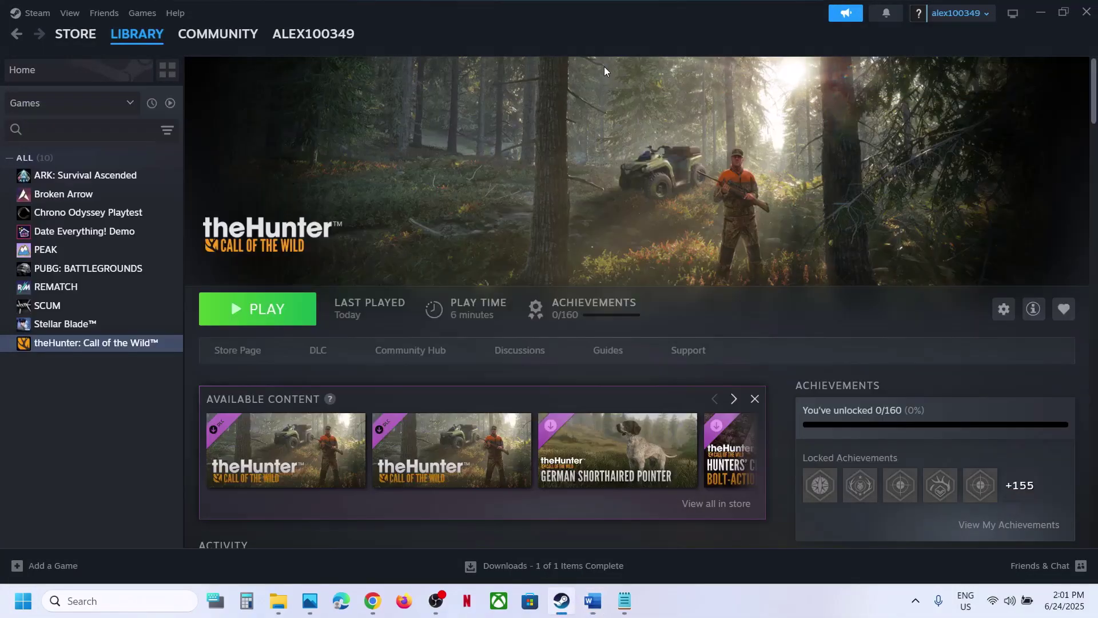
key(super+i)
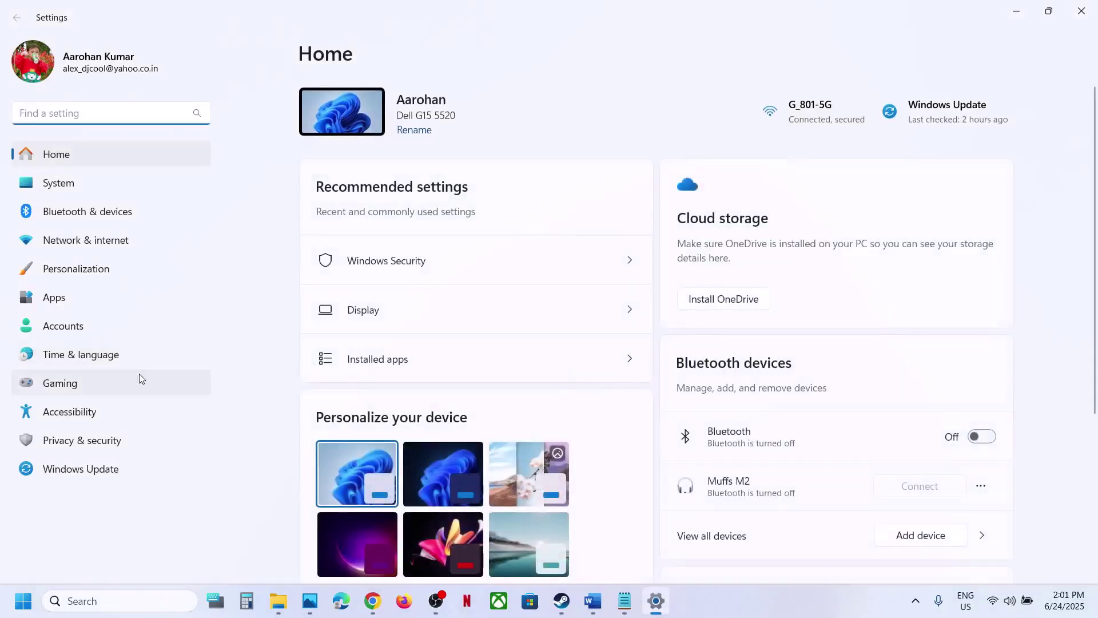
click(81, 468)
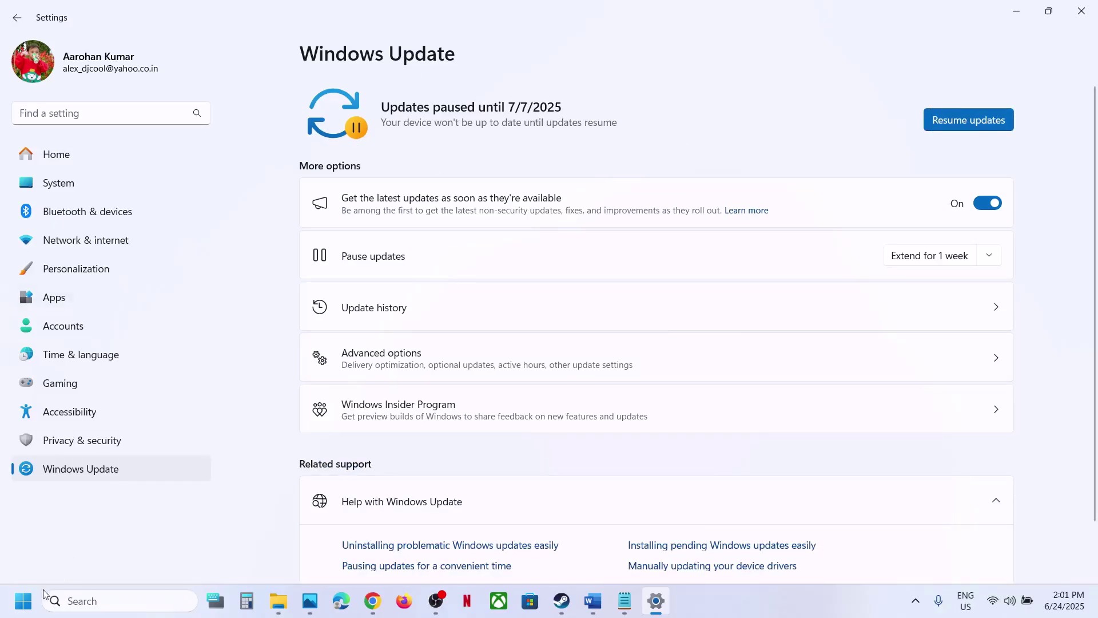
click(22, 600)
click(415, 551)
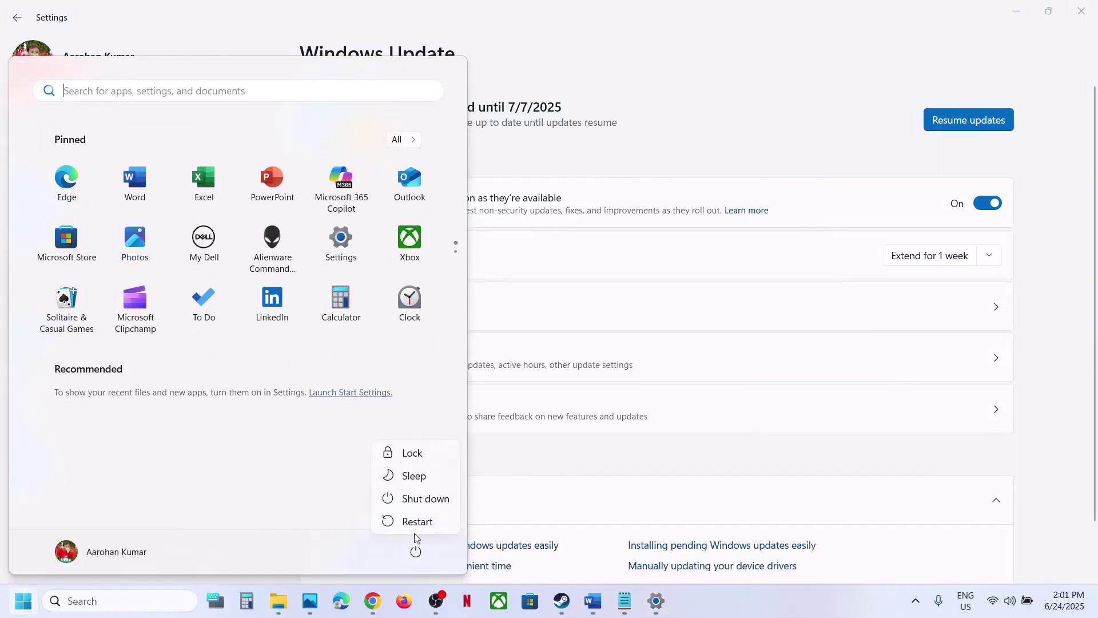
click(558, 600)
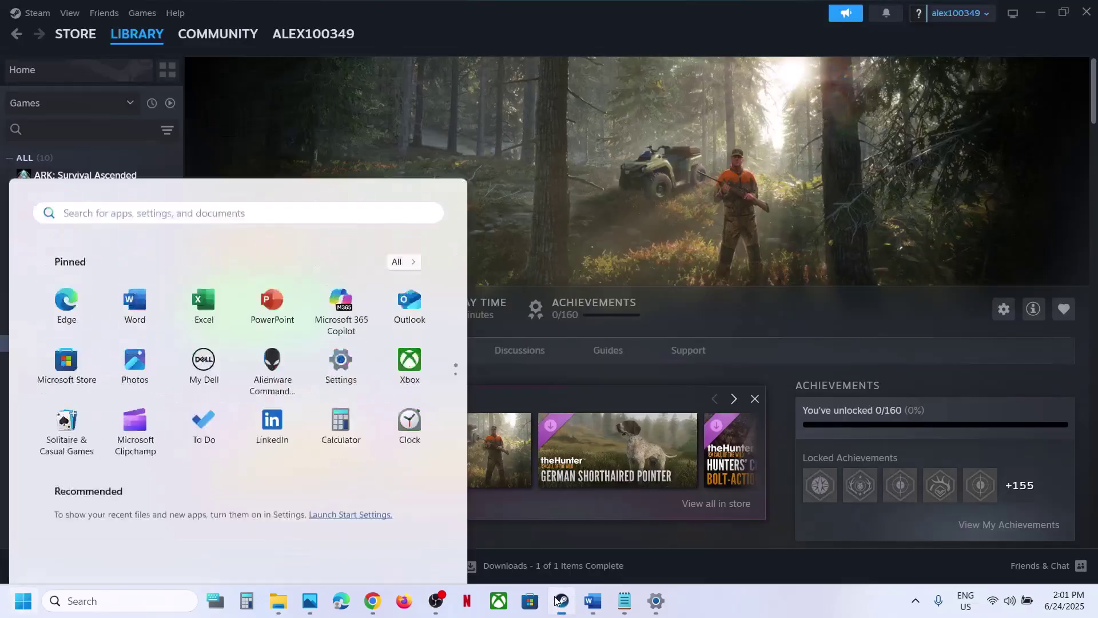
Switch to the maximized Word notes and highlight Step 17's advice on unplugging external devices and disabling the overlay
click(593, 600)
scroll(394, 415, down, 2)
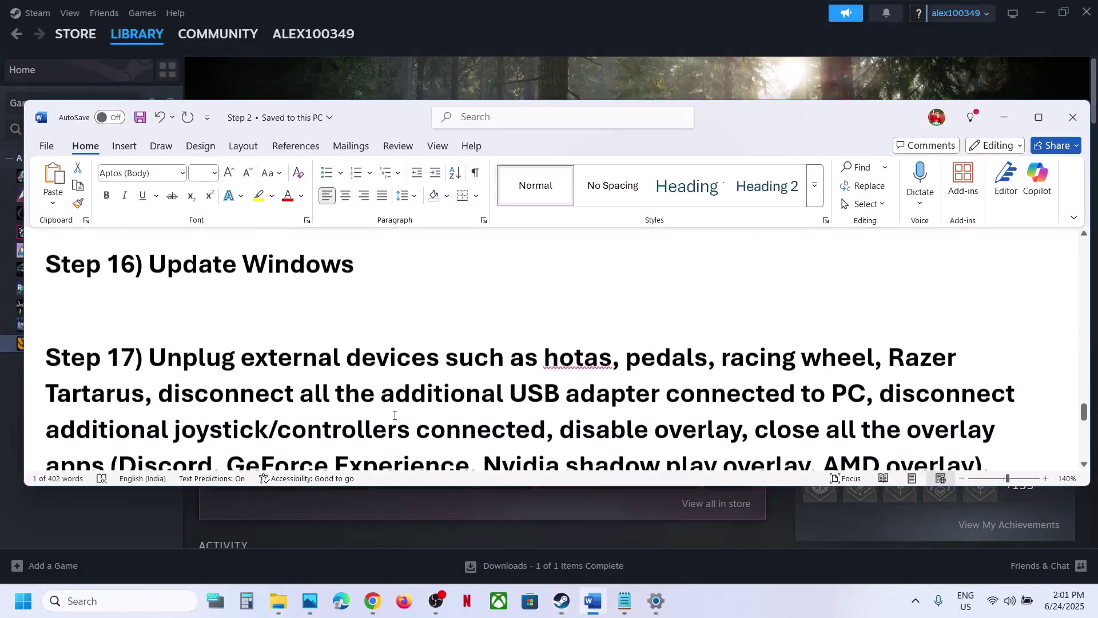
scroll(395, 415, down, 1)
drag(163, 307, 800, 350)
click(1040, 118)
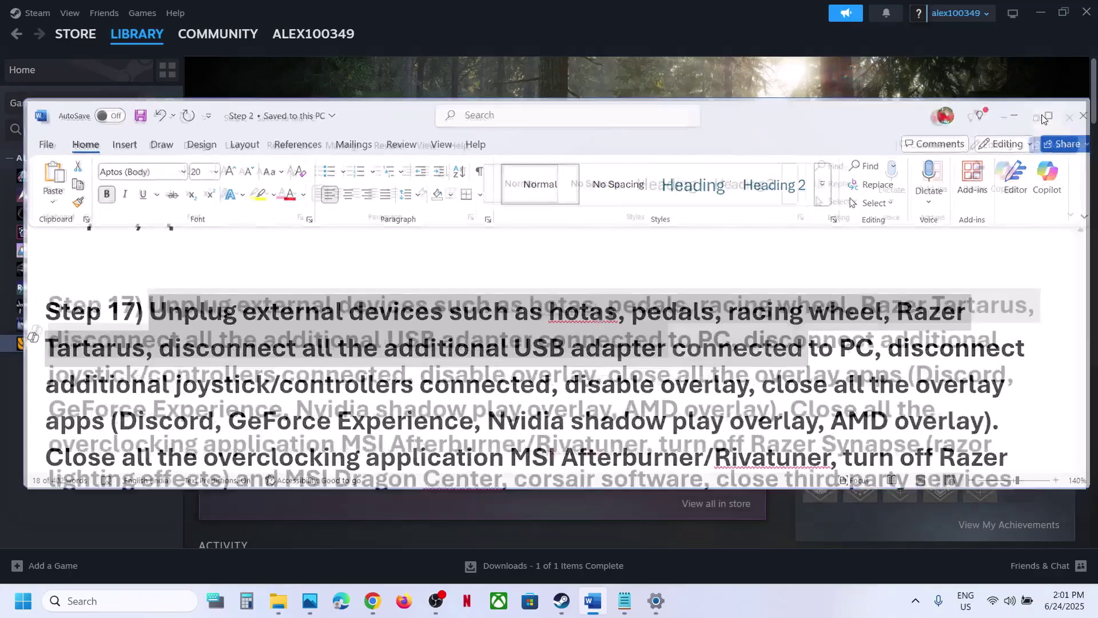
scroll(849, 300, up, 1)
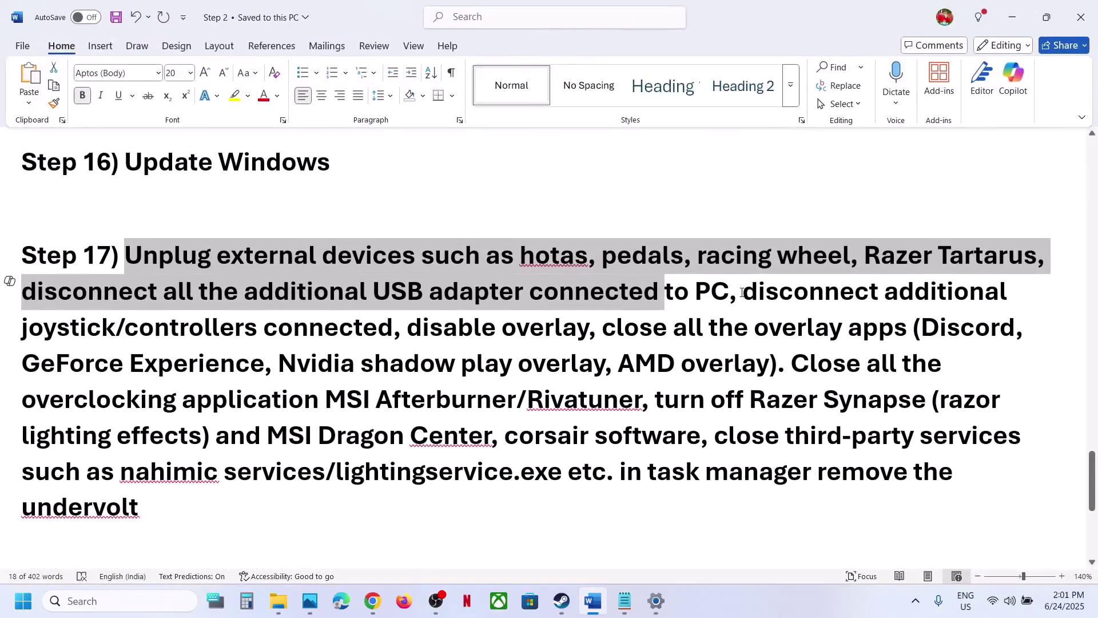
drag(744, 292, 589, 330)
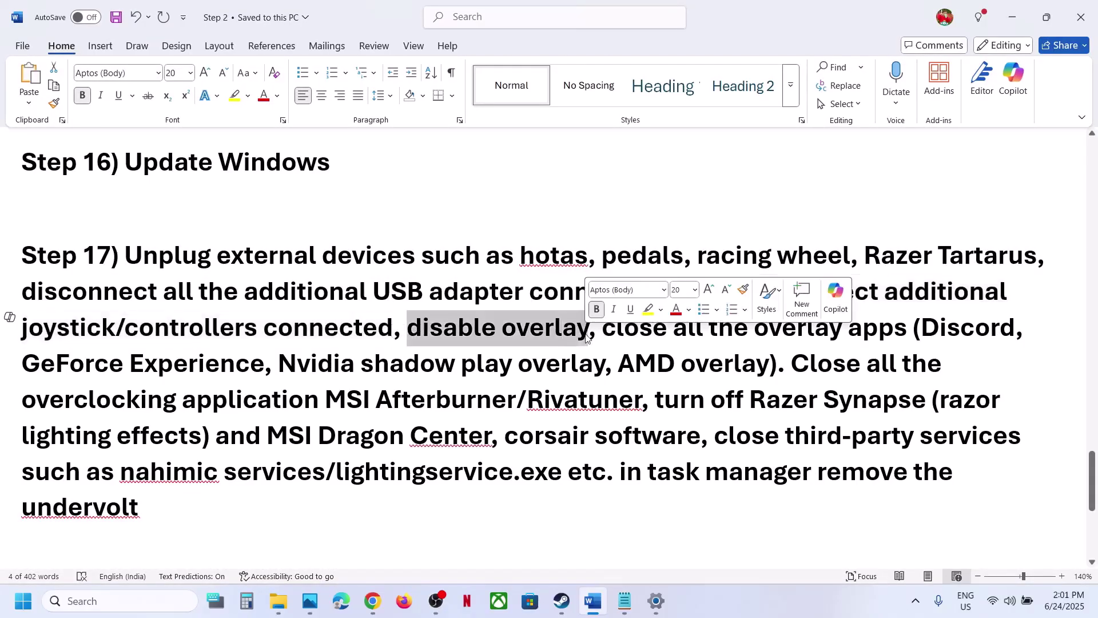
Switch to Steam and turn off the in-game Steam Overlay in the properties of theHunter: Call of the Wild
click(563, 602)
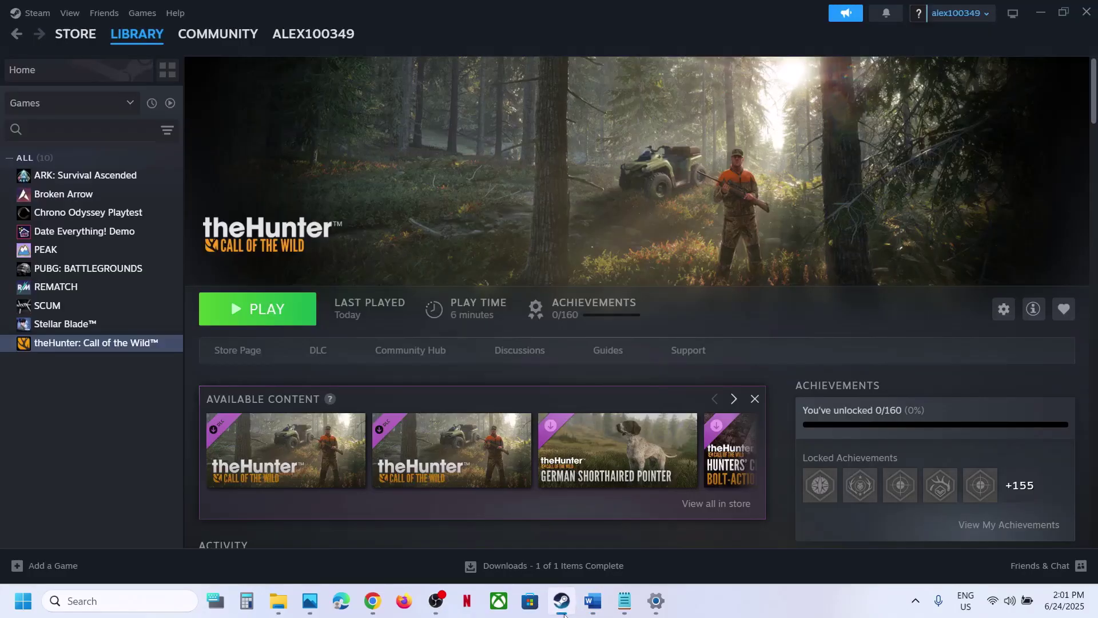
right_click(95, 345)
click(135, 454)
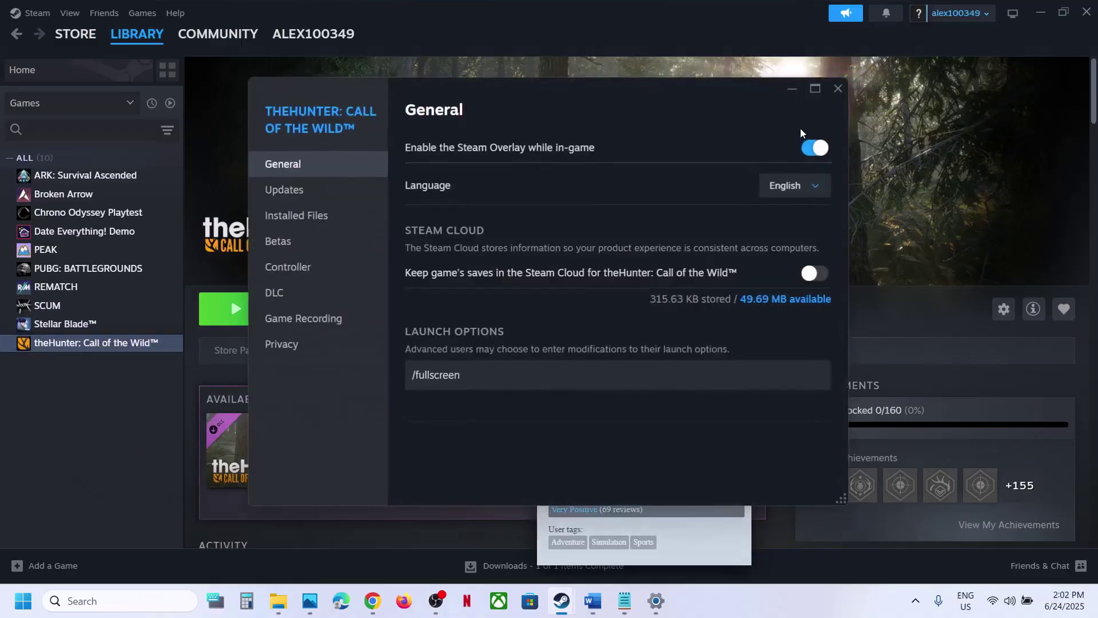
click(808, 152)
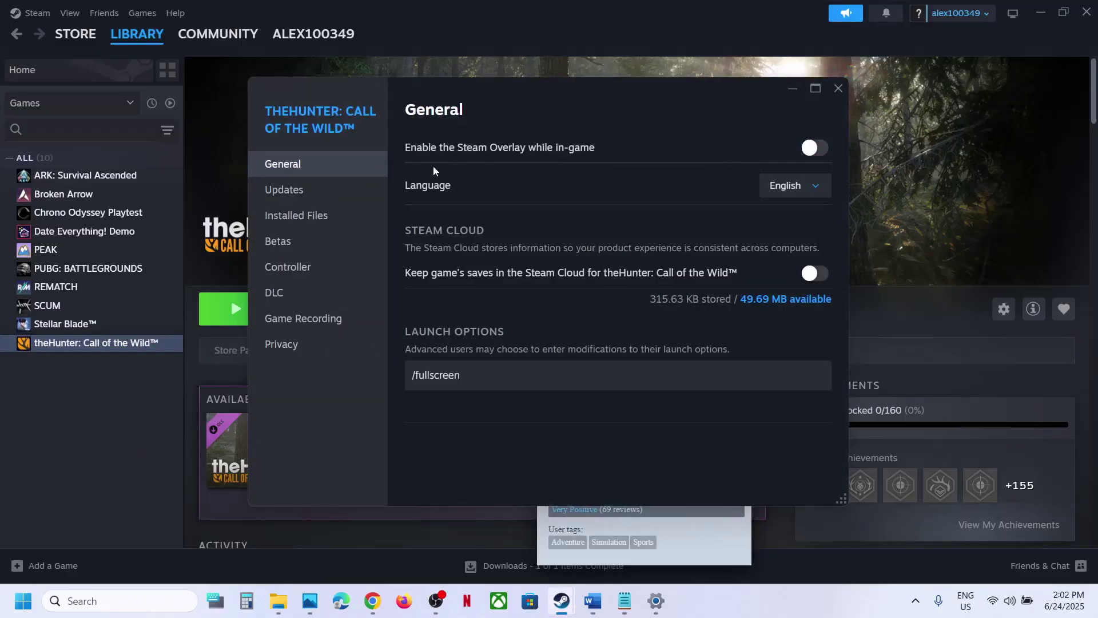
click(838, 90)
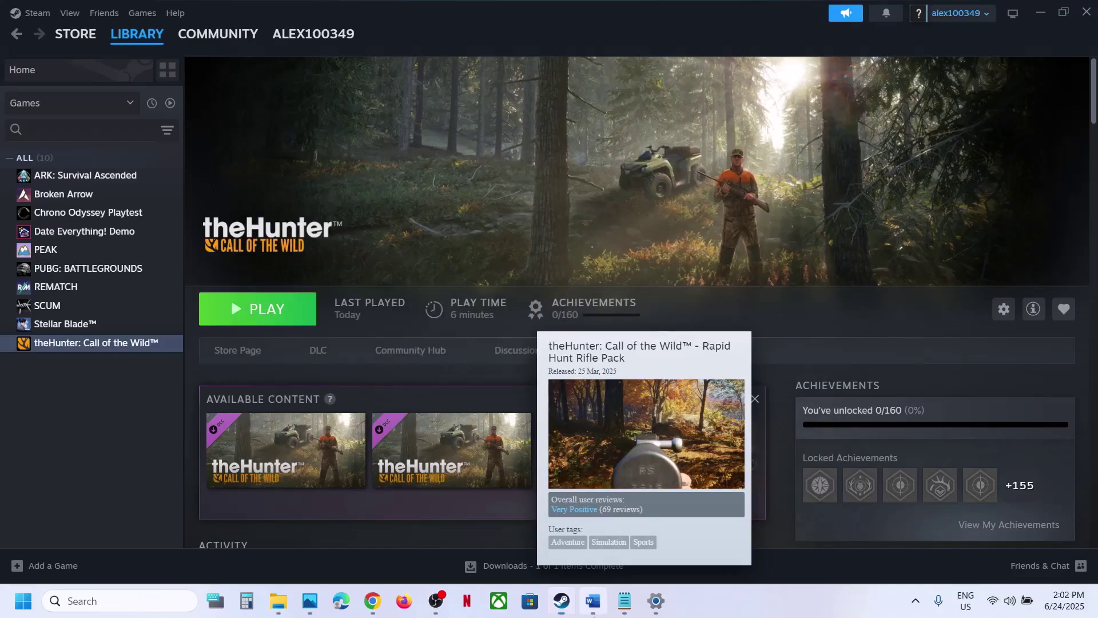
Return to the Word notes and highlight Discord, GeForce Experience and the instruction to close all overclocking applications in Step 17
click(593, 601)
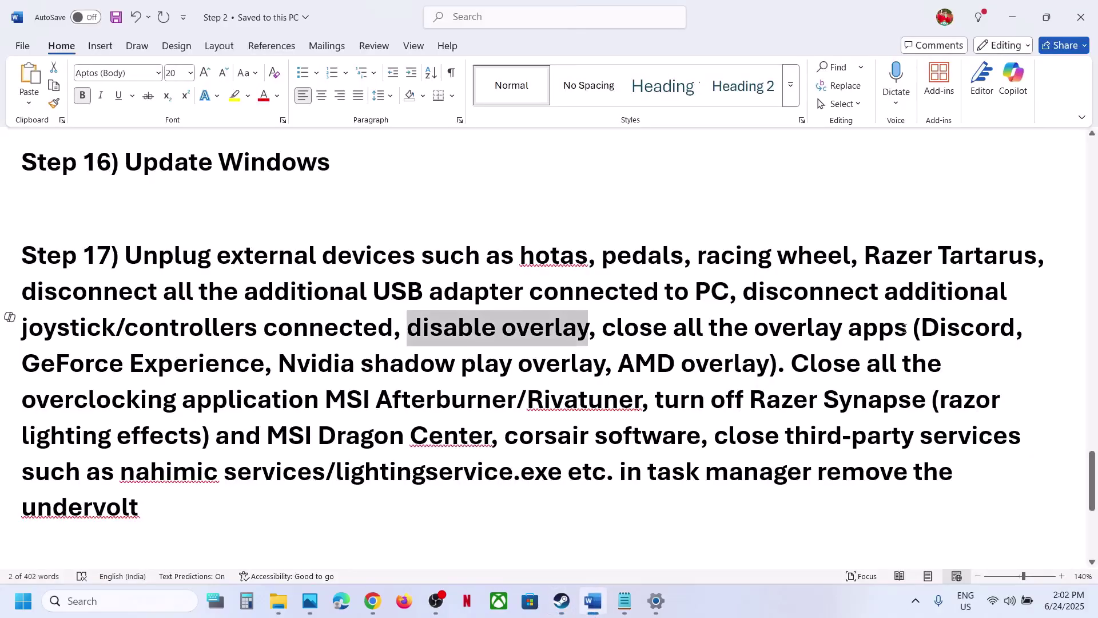
double_click(948, 324)
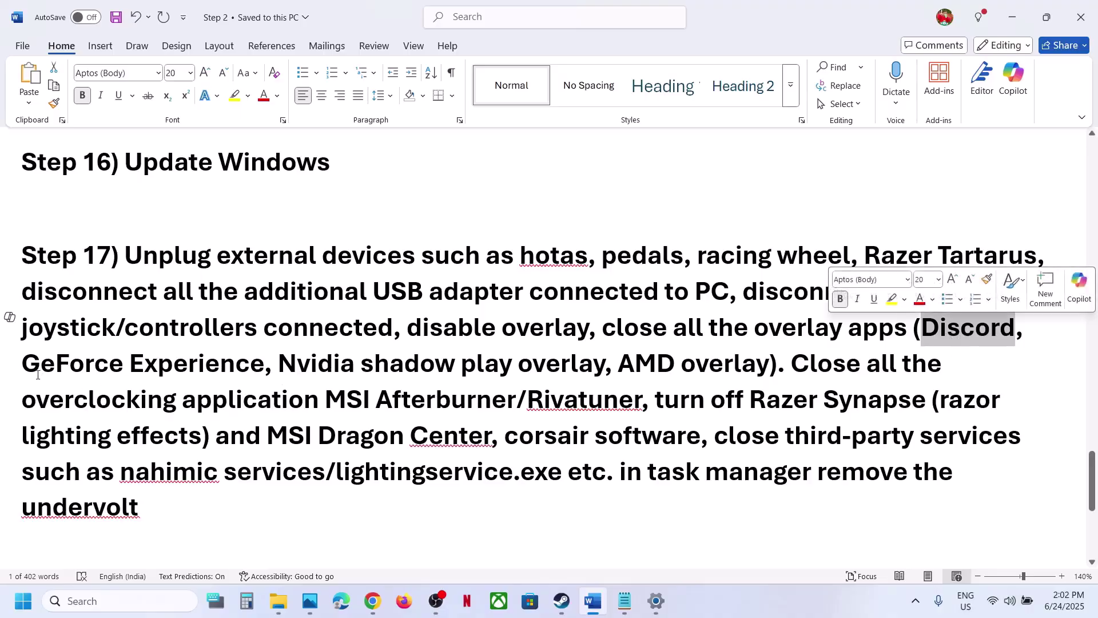
drag(38, 374, 247, 367)
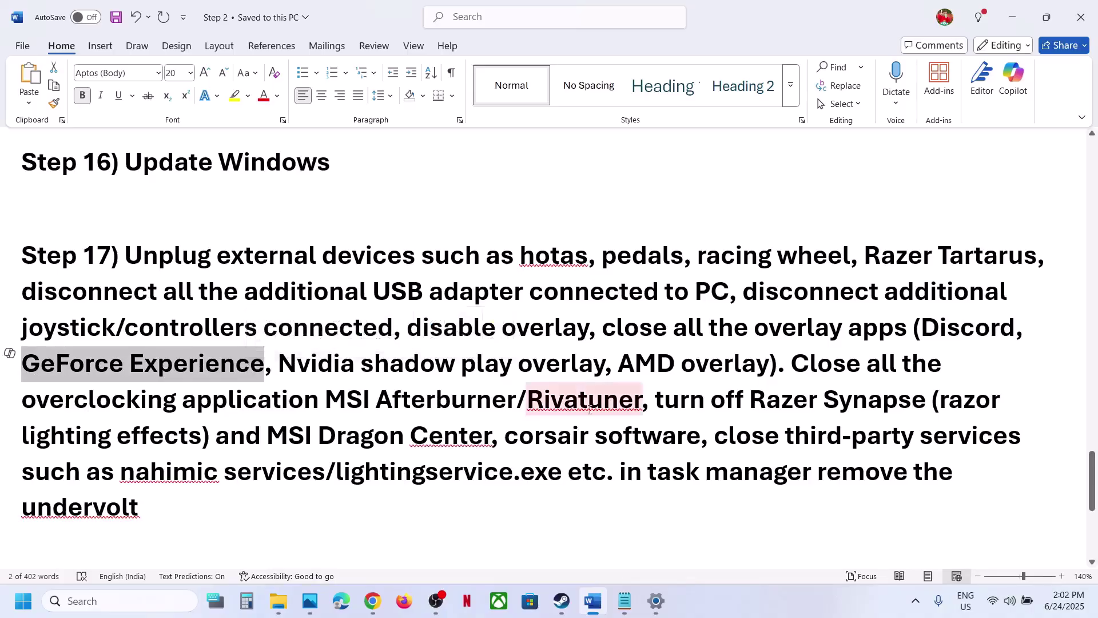
drag(793, 368, 323, 399)
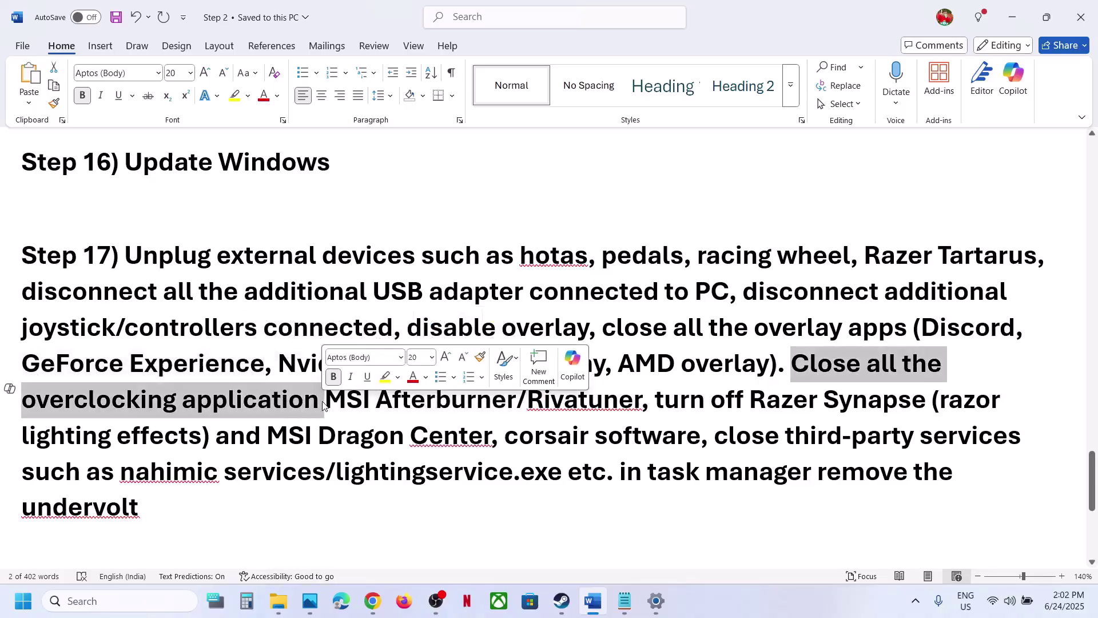
Insert "Do not overclock, set it default," before "Close all the overclocking application" in Step 17
click(787, 371)
text(Do not)
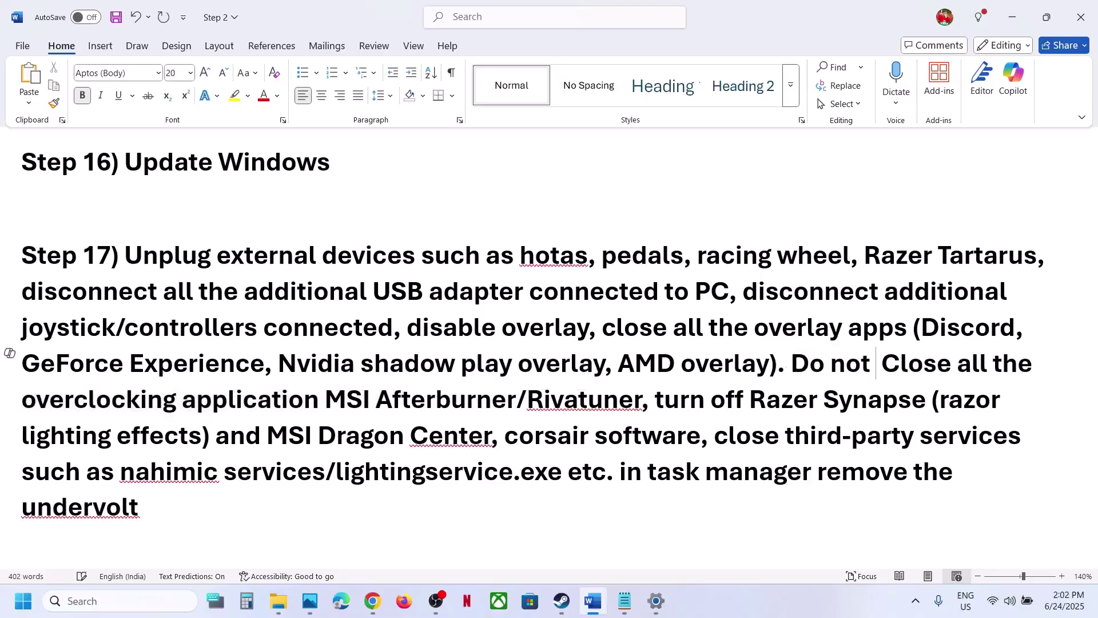
text( overclock)
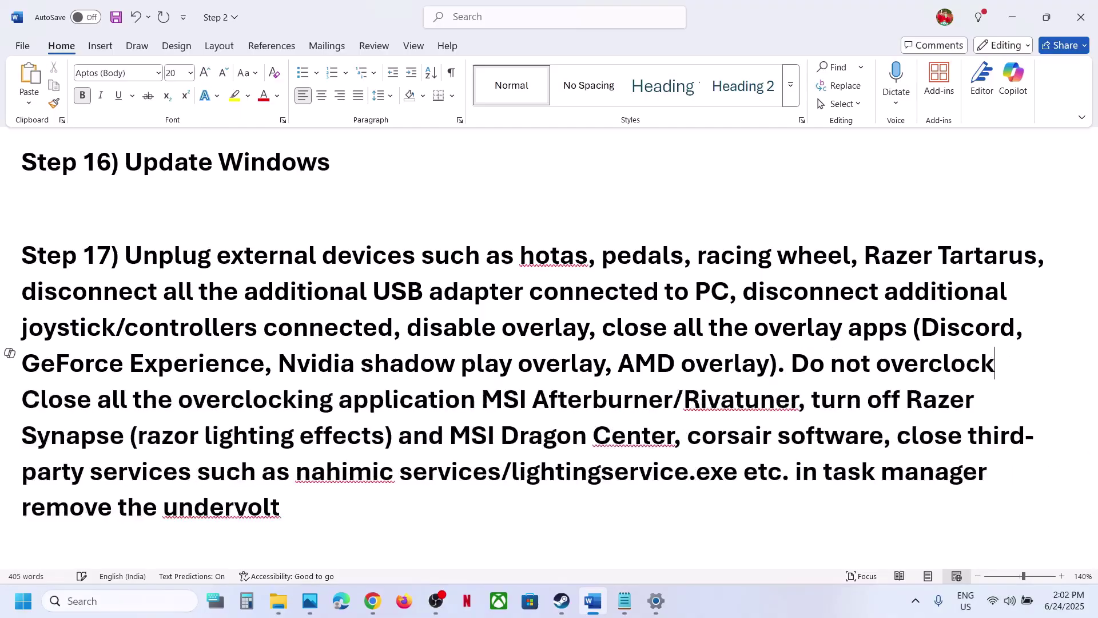
text(, set it de)
text(fault)
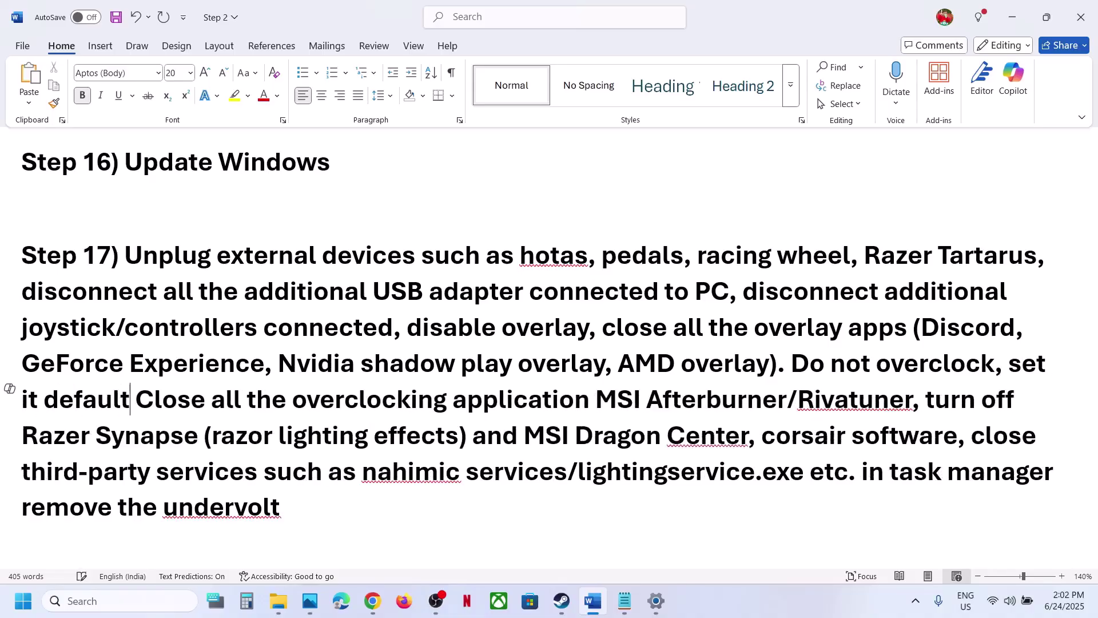
text(,)
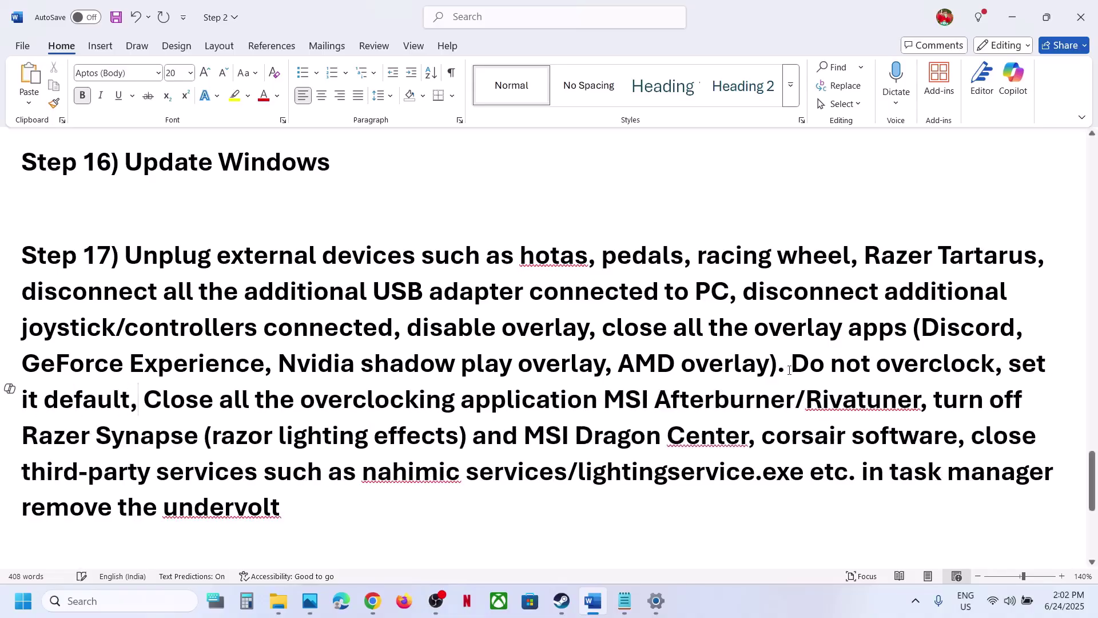
Highlight Step 17's advice on overclocking apps, lighting software, third-party services and removing the undervolt, then bring up Step 18 and switch to Steam
drag(324, 391, 696, 402)
drag(775, 399, 919, 400)
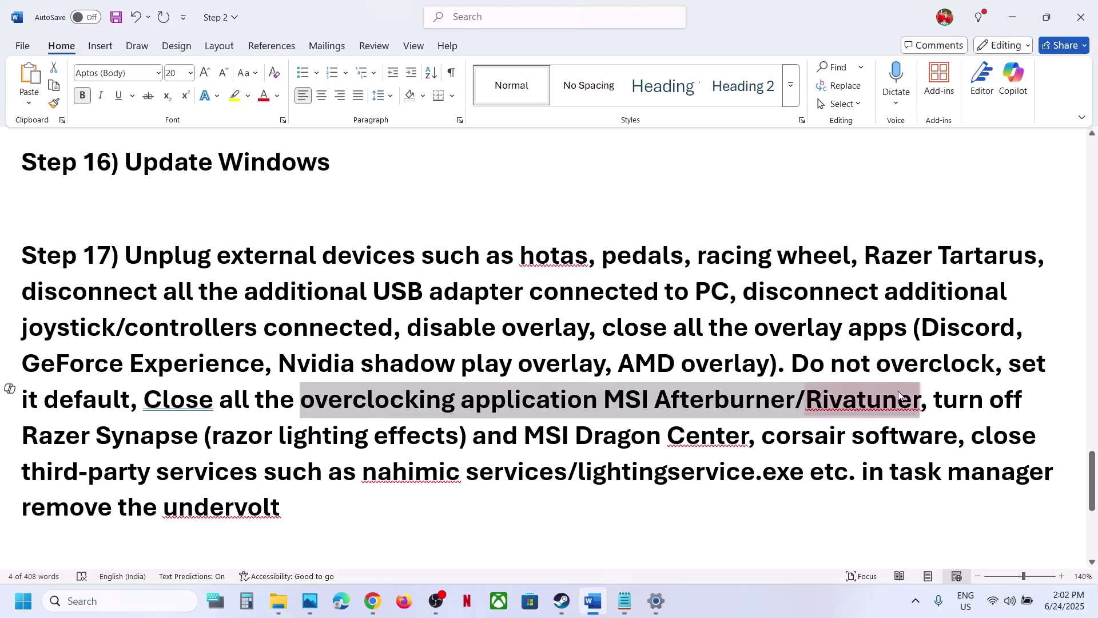
drag(932, 406, 1058, 475)
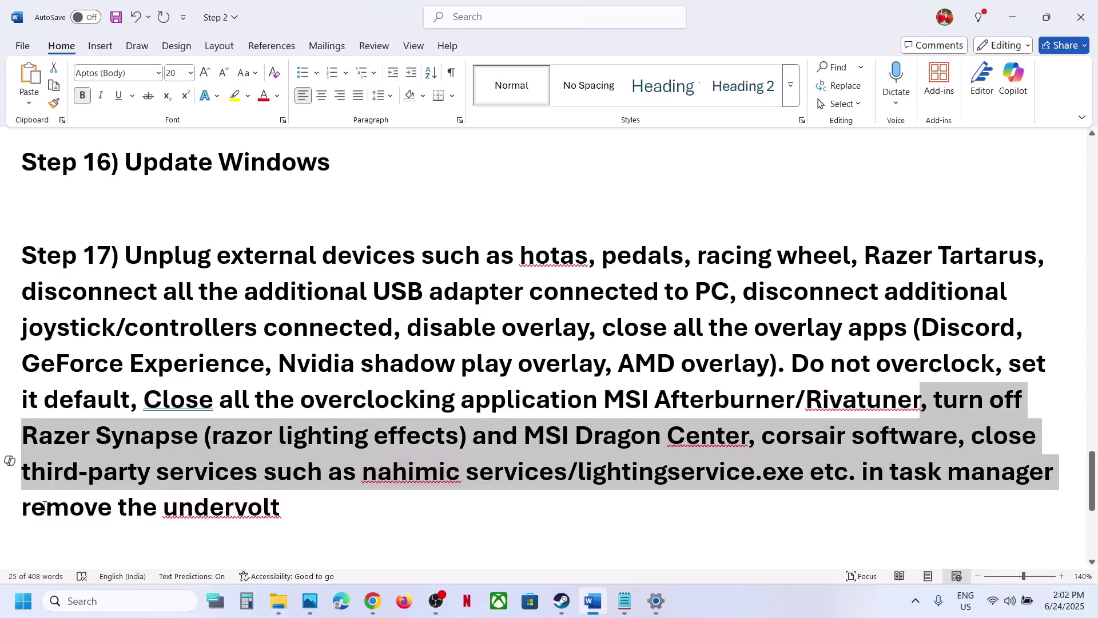
drag(44, 506, 293, 508)
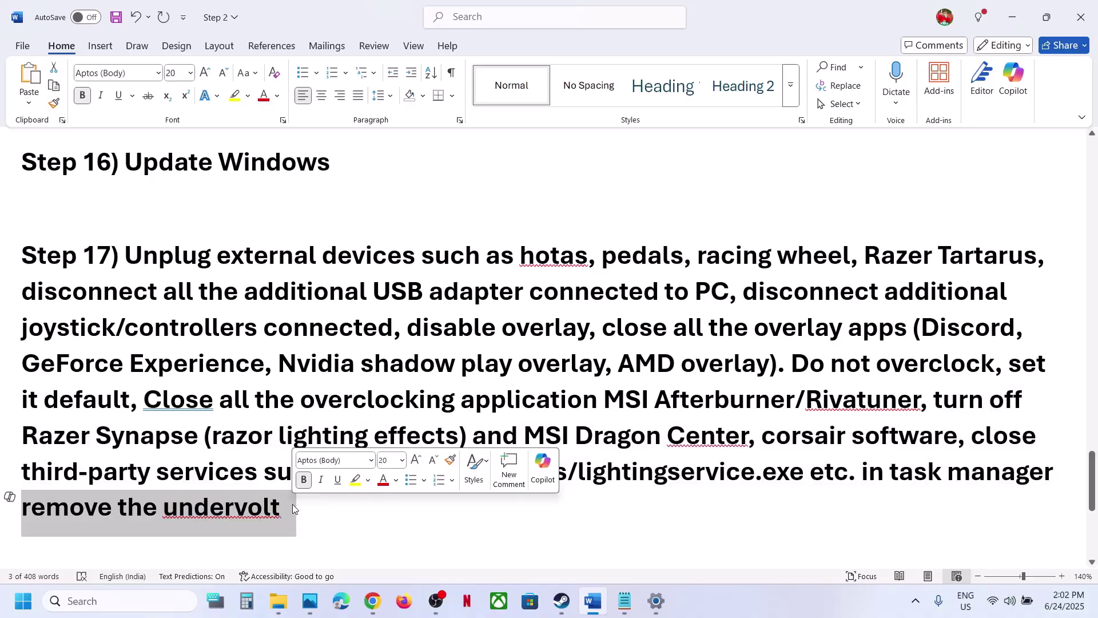
scroll(292, 503, down, 3)
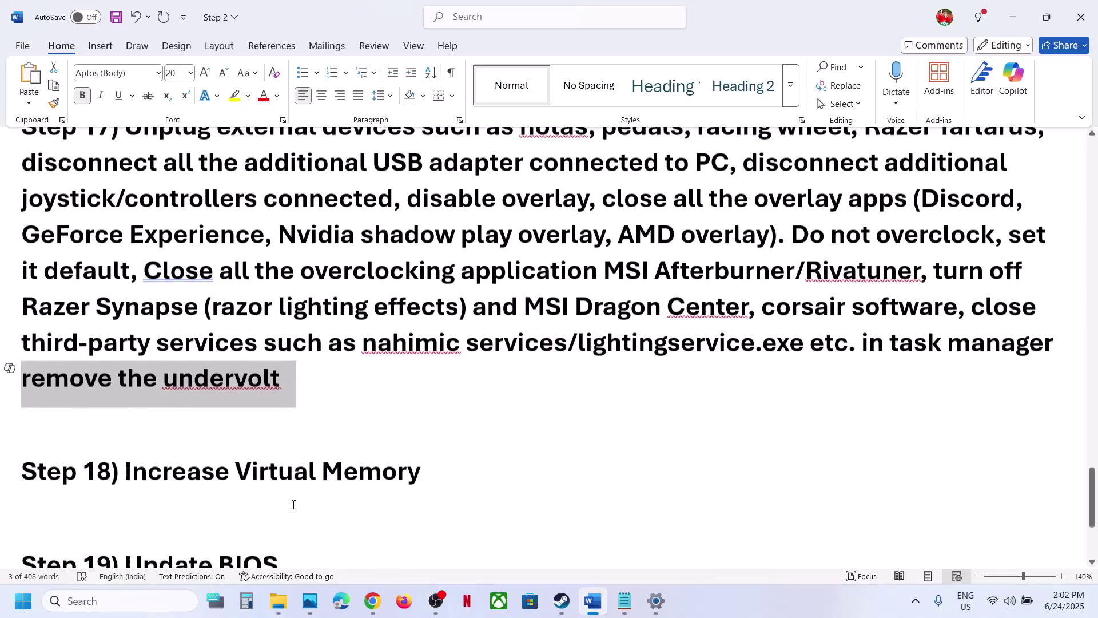
scroll(584, 537, up, 1)
click(561, 600)
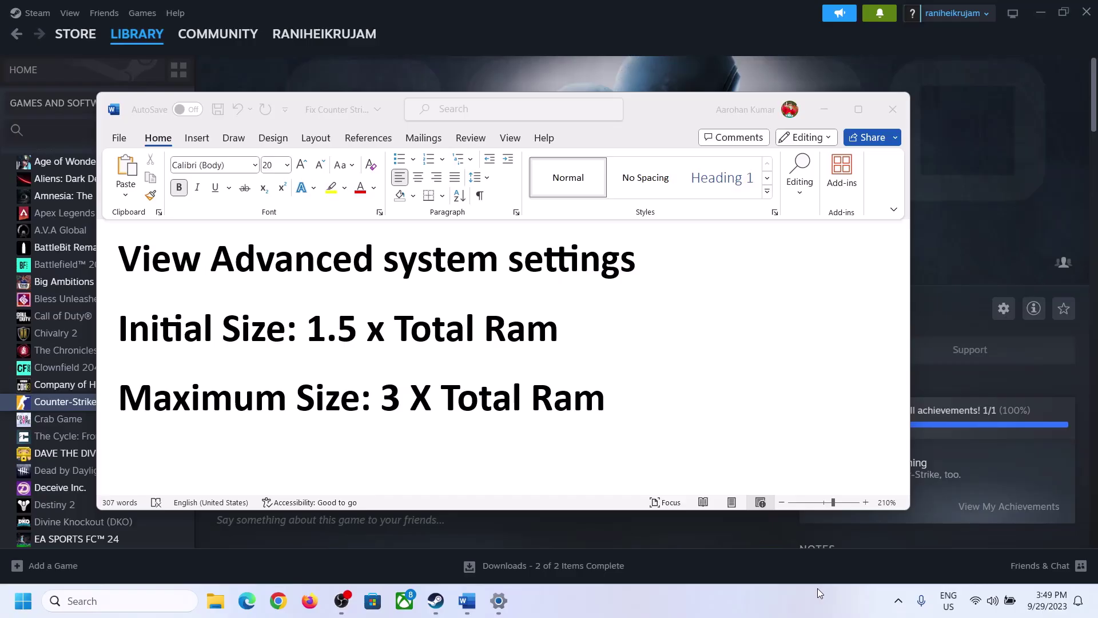
Copy "View Advanced system settings" from the Word notes, search Windows for it and open the matching Control Panel result
click(133, 264)
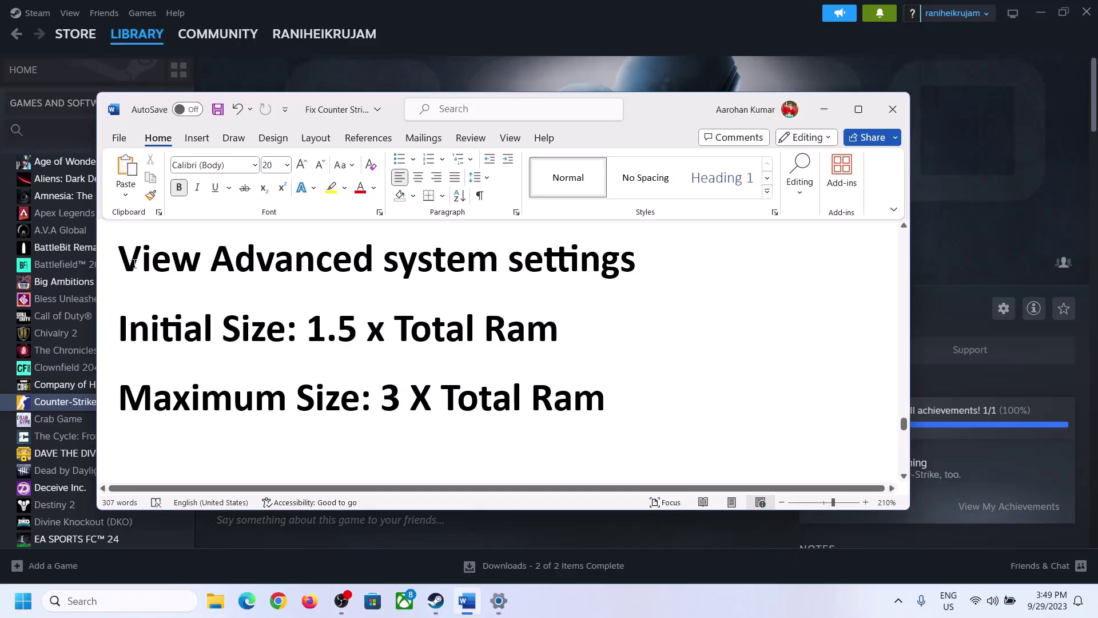
drag(141, 266, 611, 271)
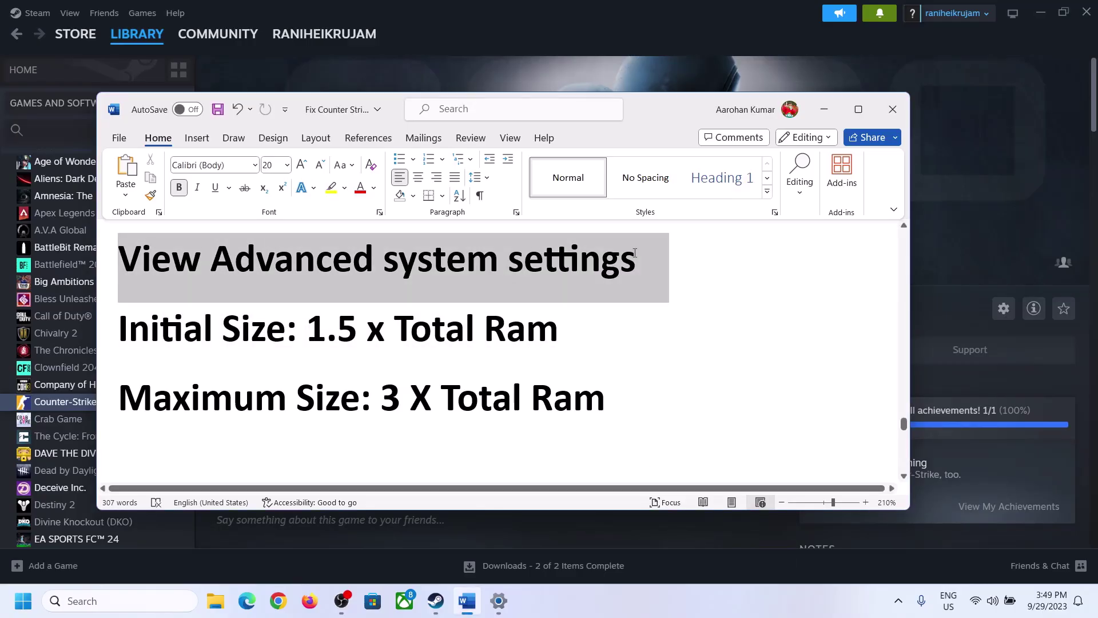
key(ctrl+c)
click(130, 601)
key(ctrl+v)
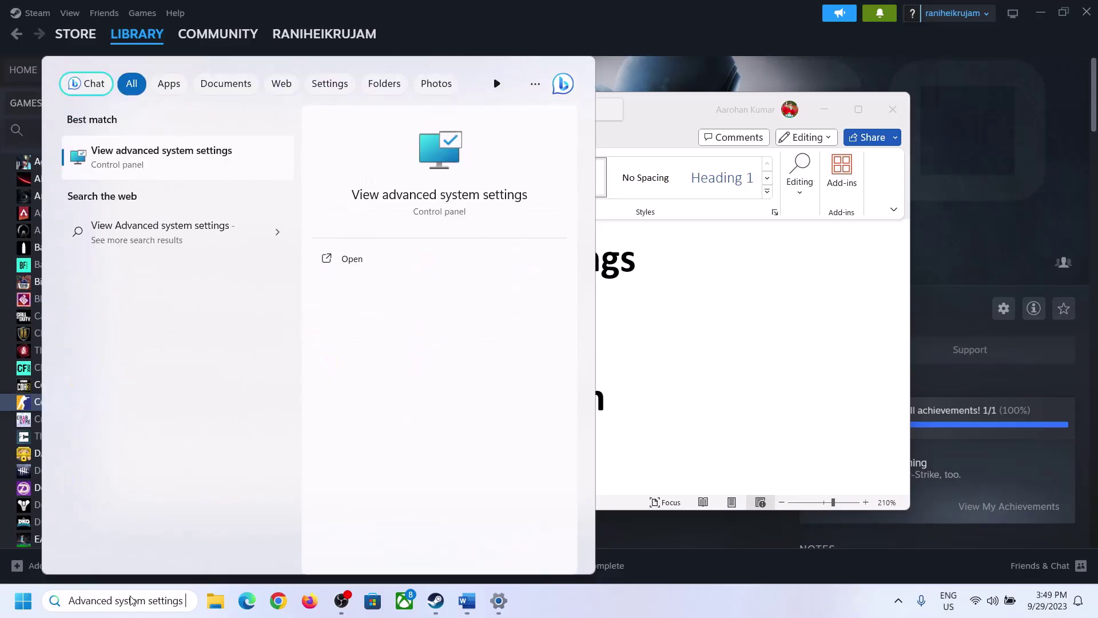
click(154, 167)
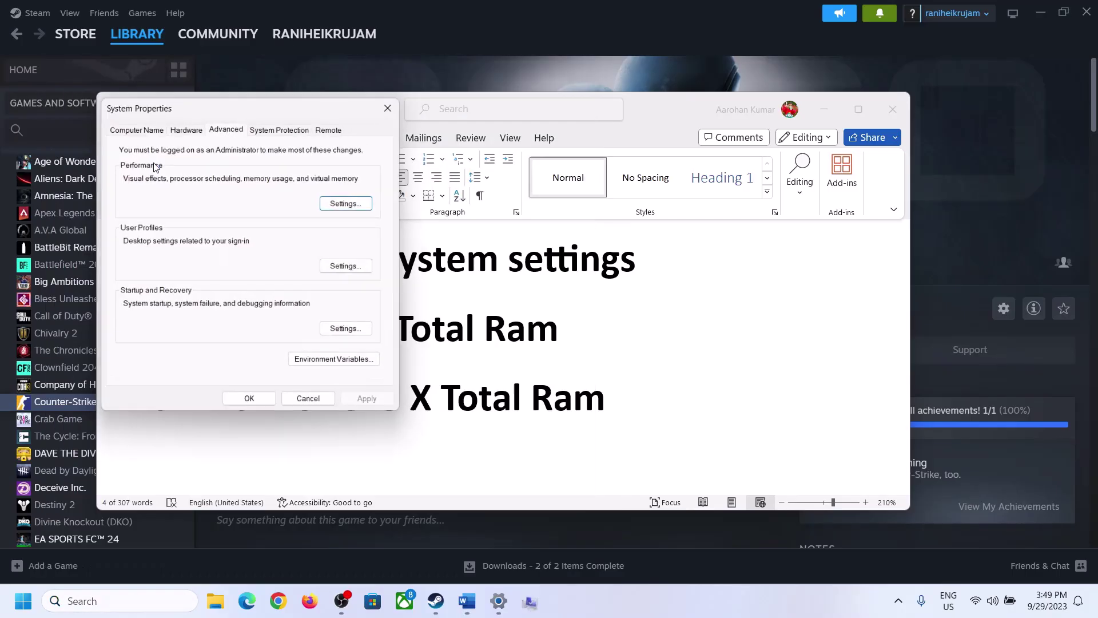
Open the Virtual Memory settings from the performance options, turn off automatic paging file management and choose a custom size for drive C
drag(227, 109, 485, 190)
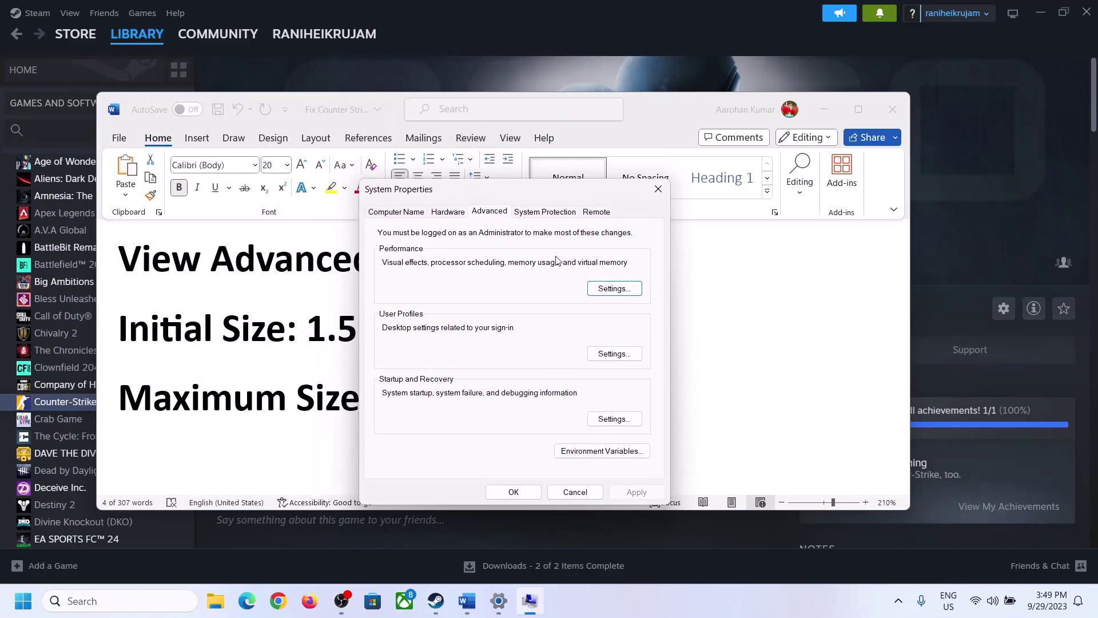
click(616, 291)
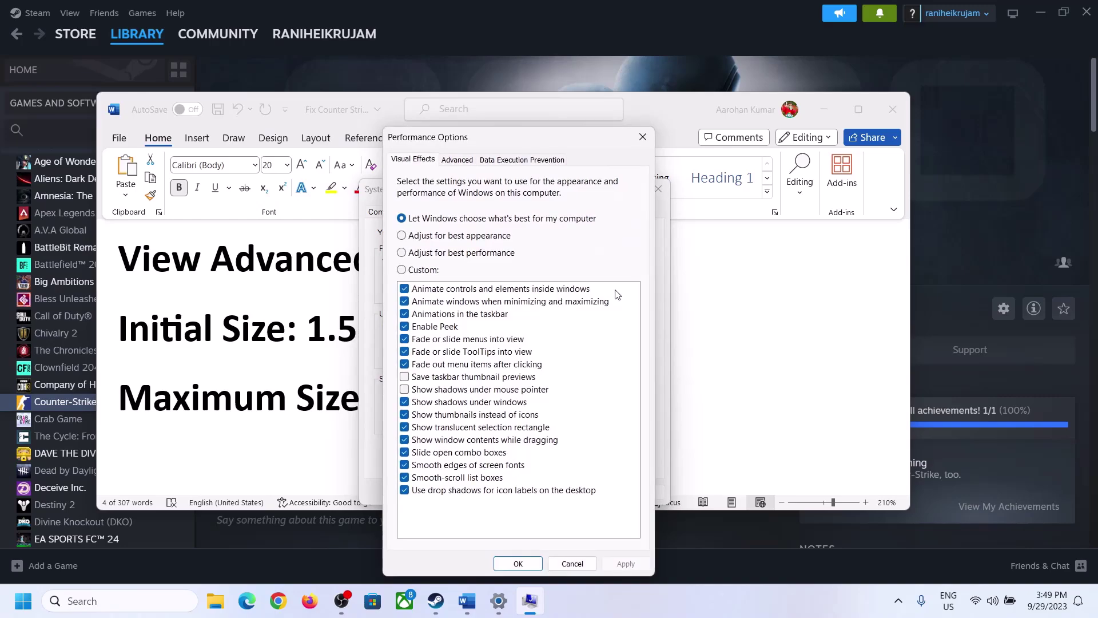
click(458, 160)
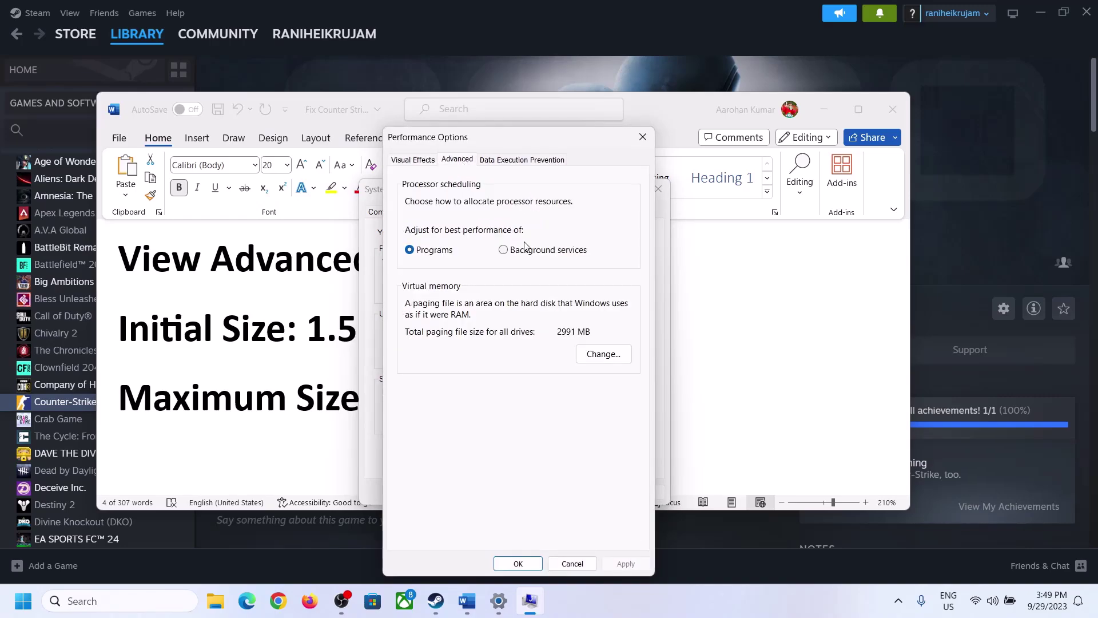
click(608, 354)
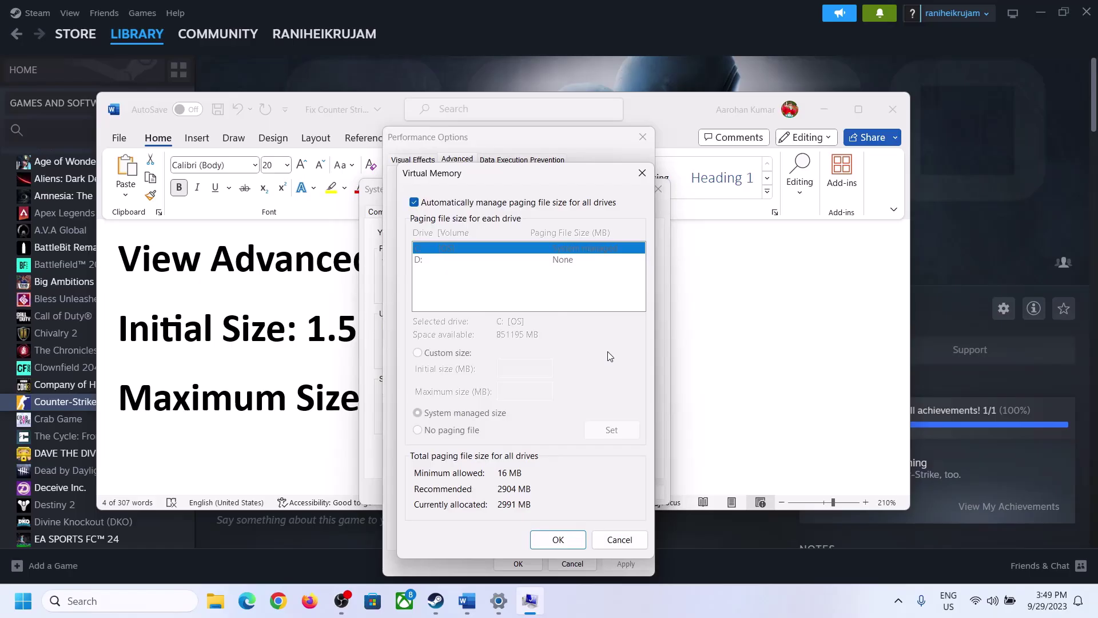
click(414, 202)
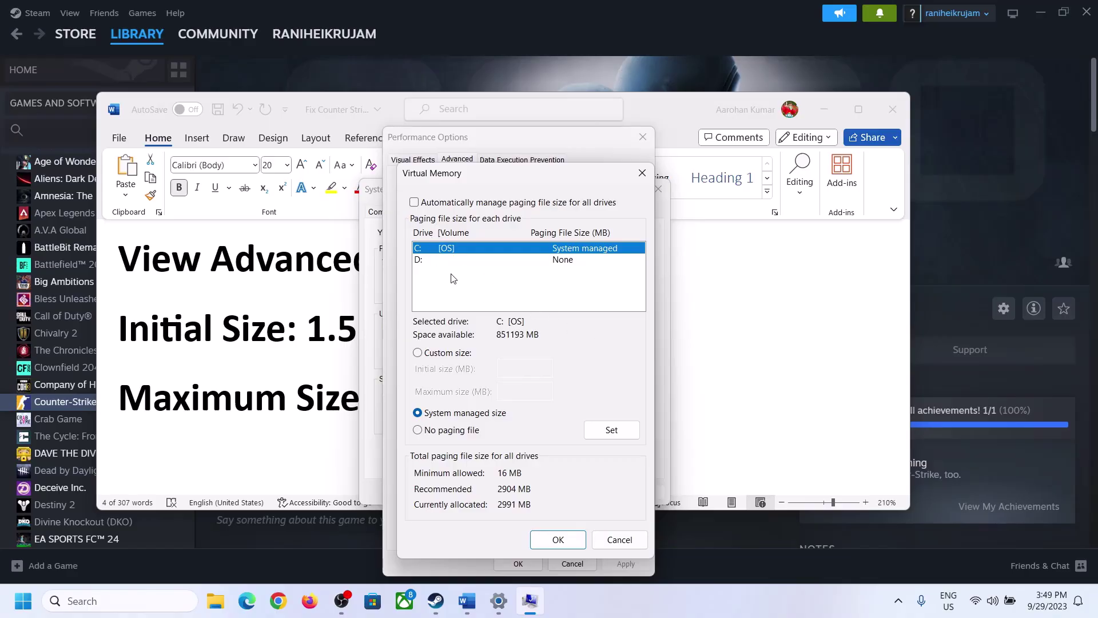
click(418, 354)
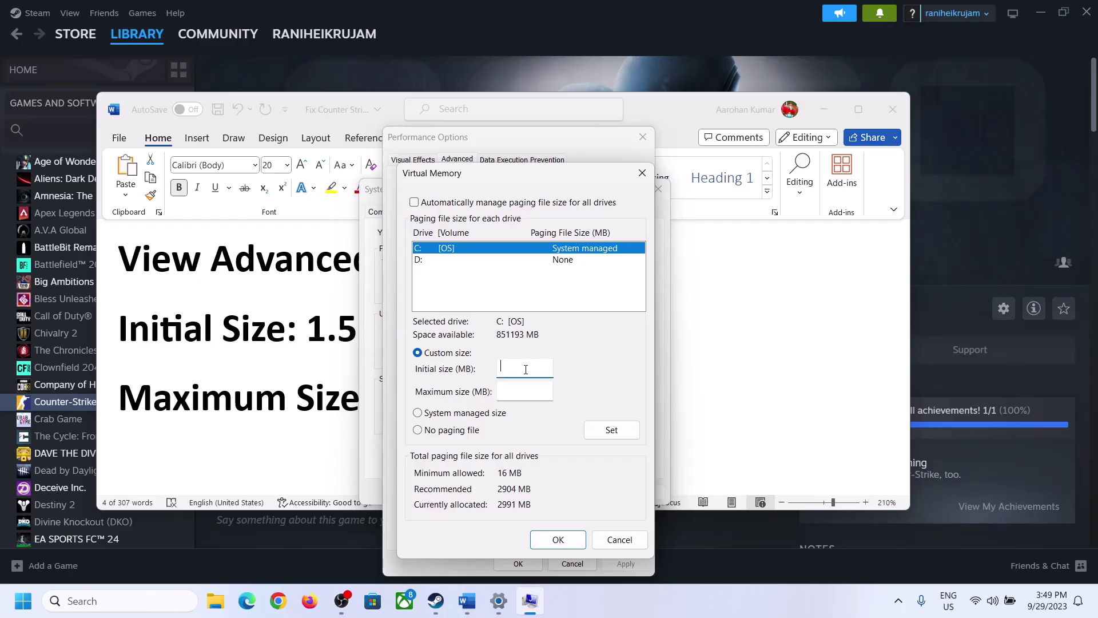
Highlight the "1.5 x Total Ram" formula in the Word notes and look up the installed RAM on the Settings About page
click(315, 330)
drag(314, 329, 507, 337)
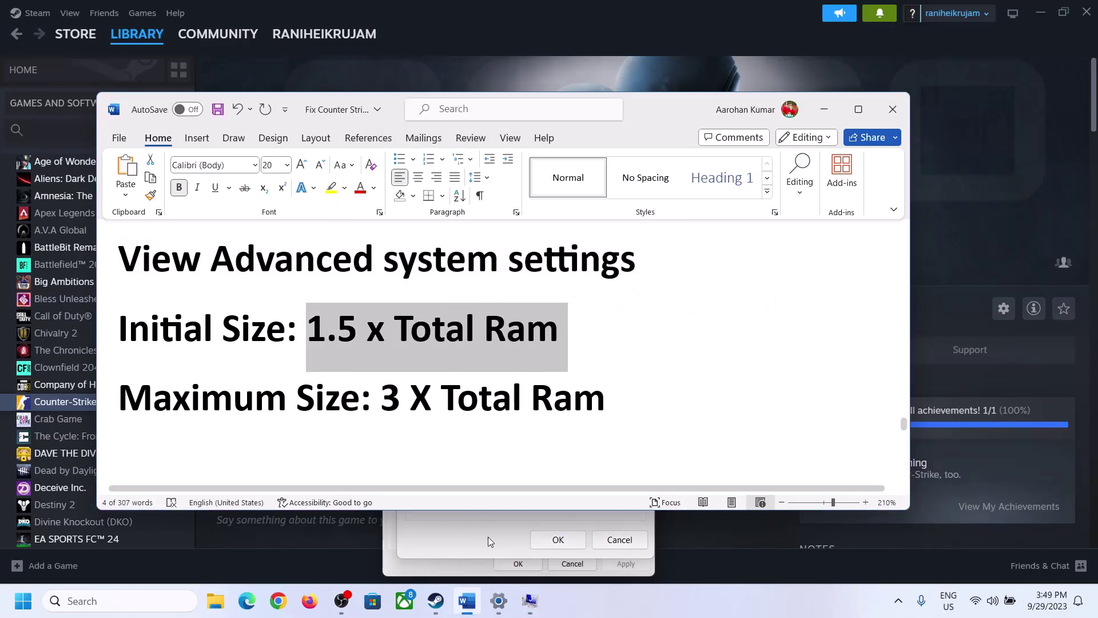
click(499, 600)
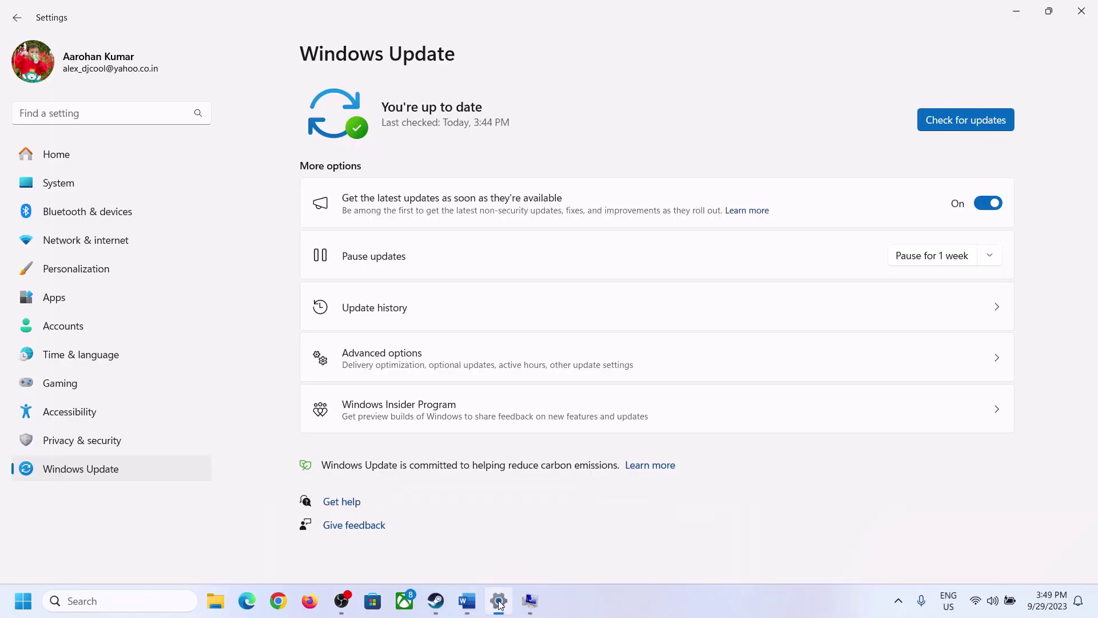
click(52, 183)
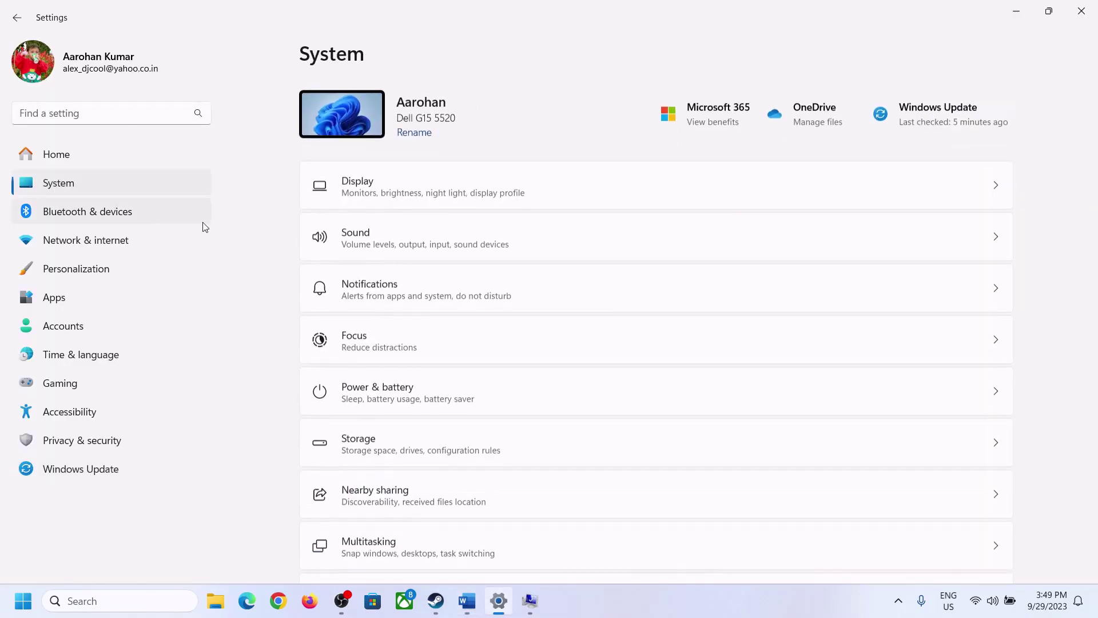
scroll(404, 412, down, 5)
scroll(403, 411, down, 3)
click(362, 543)
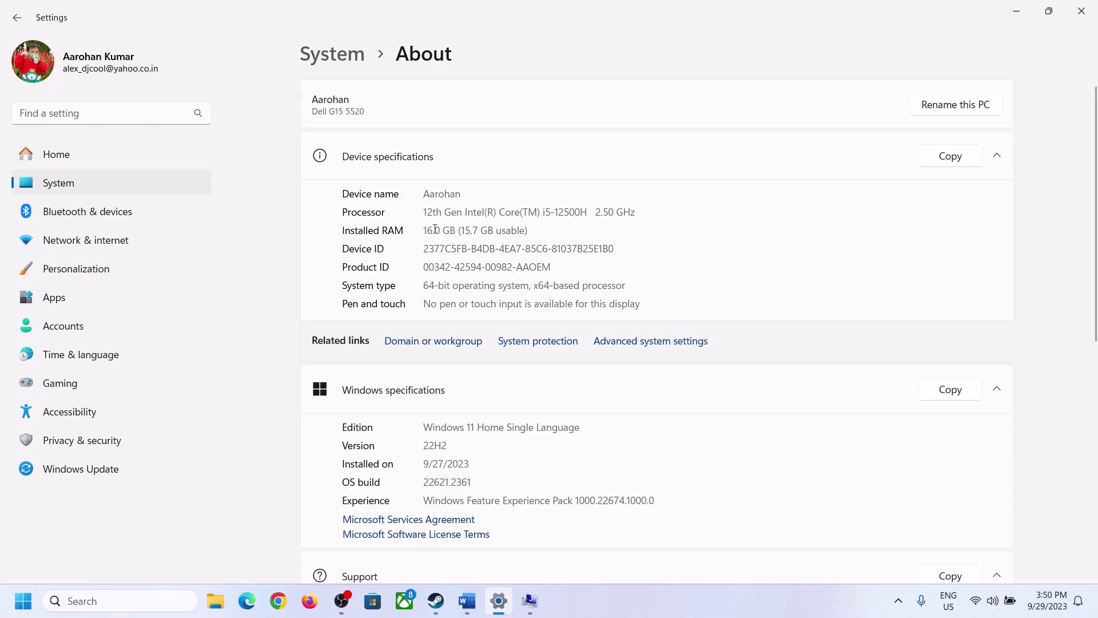
drag(436, 229, 422, 230)
click(433, 230)
drag(433, 224, 421, 229)
Return to the Virtual Memory dialog, launch Calculator with the calc command and place it beside the Word notes' size formulas
click(530, 600)
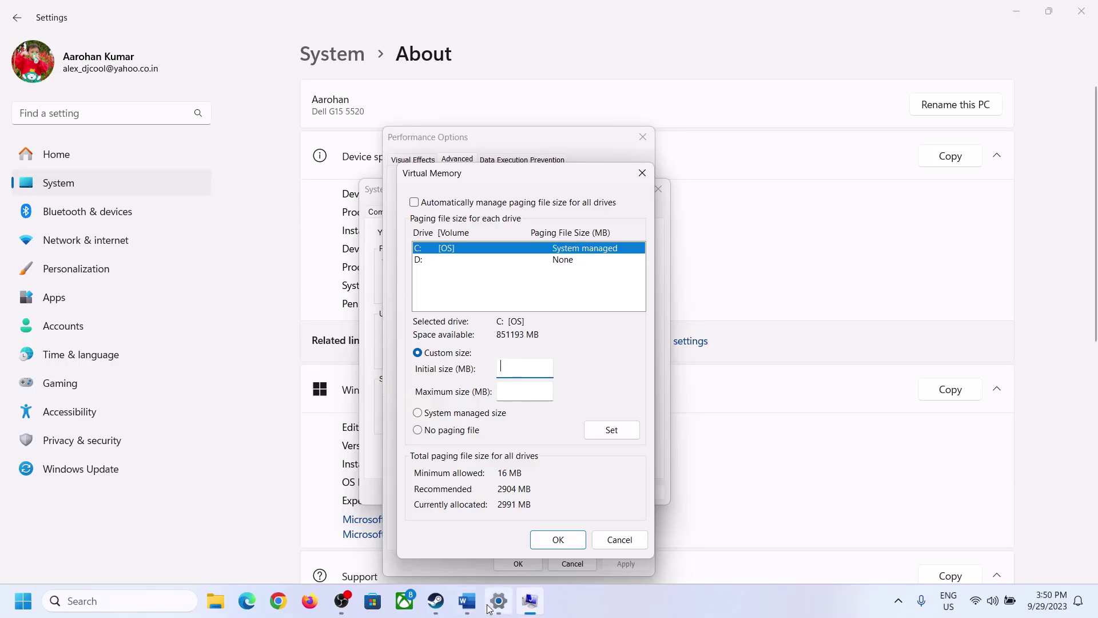
mouse_move(499, 600)
key(super+r)
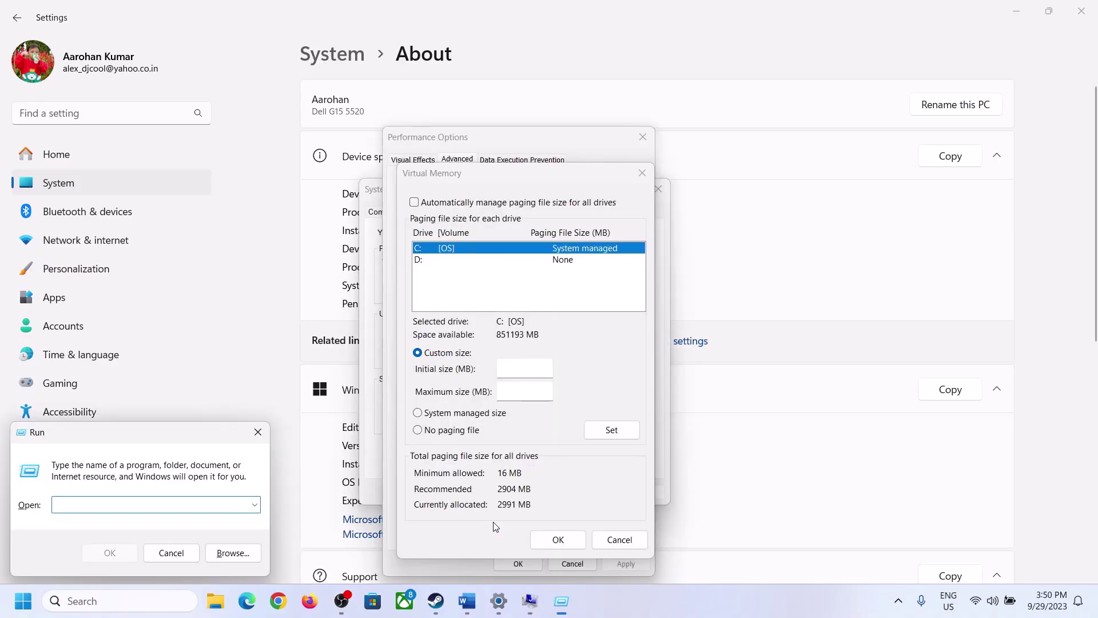
text(cal)
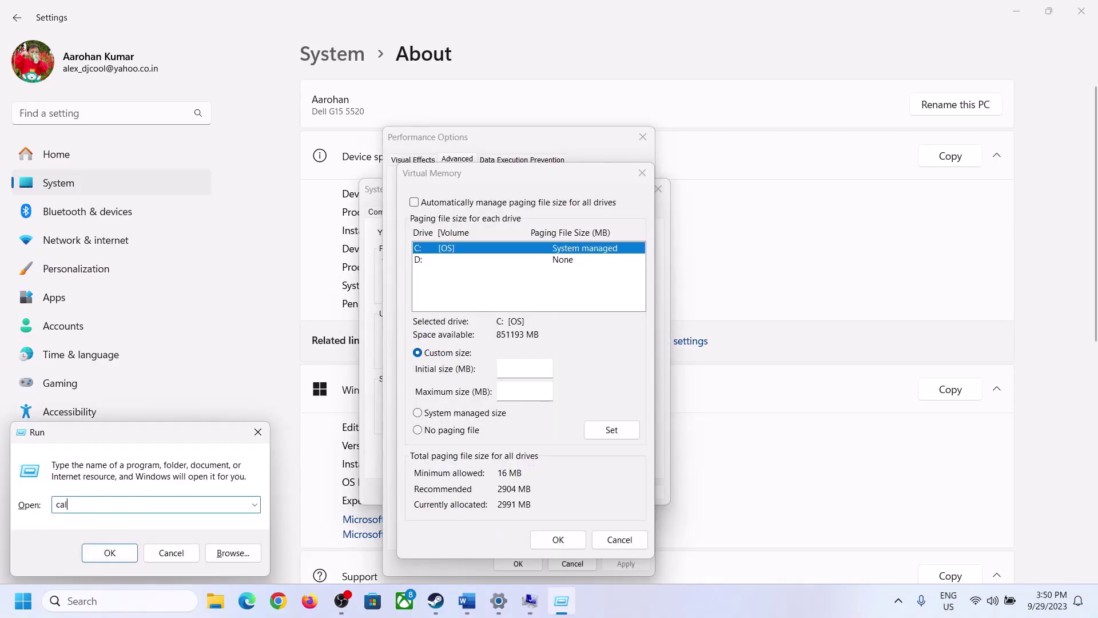
text(c)
click(107, 550)
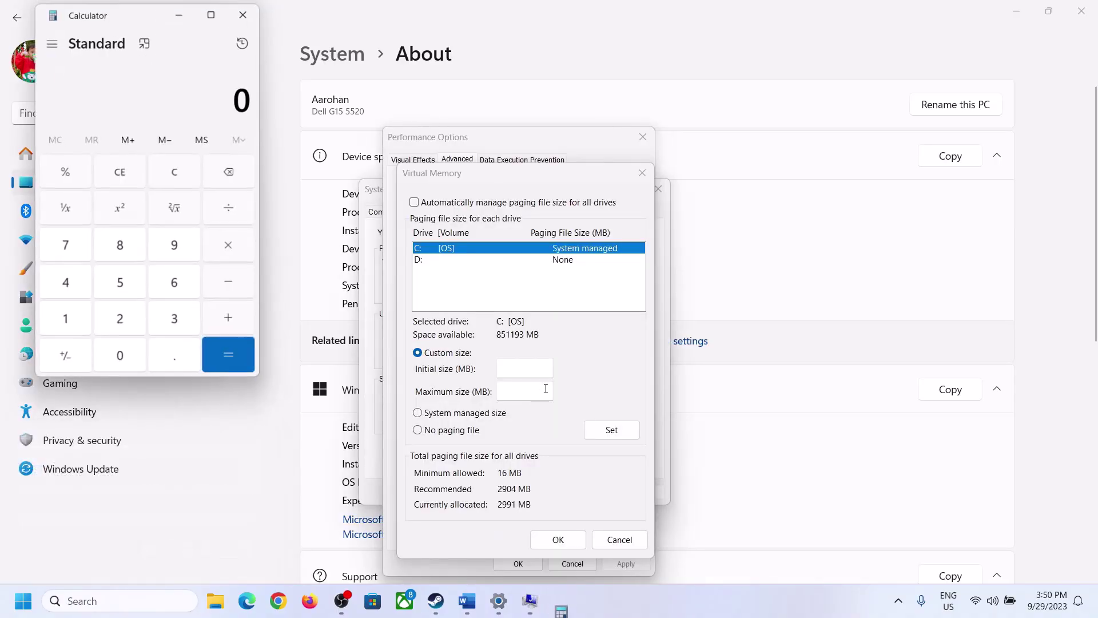
drag(136, 20, 800, 188)
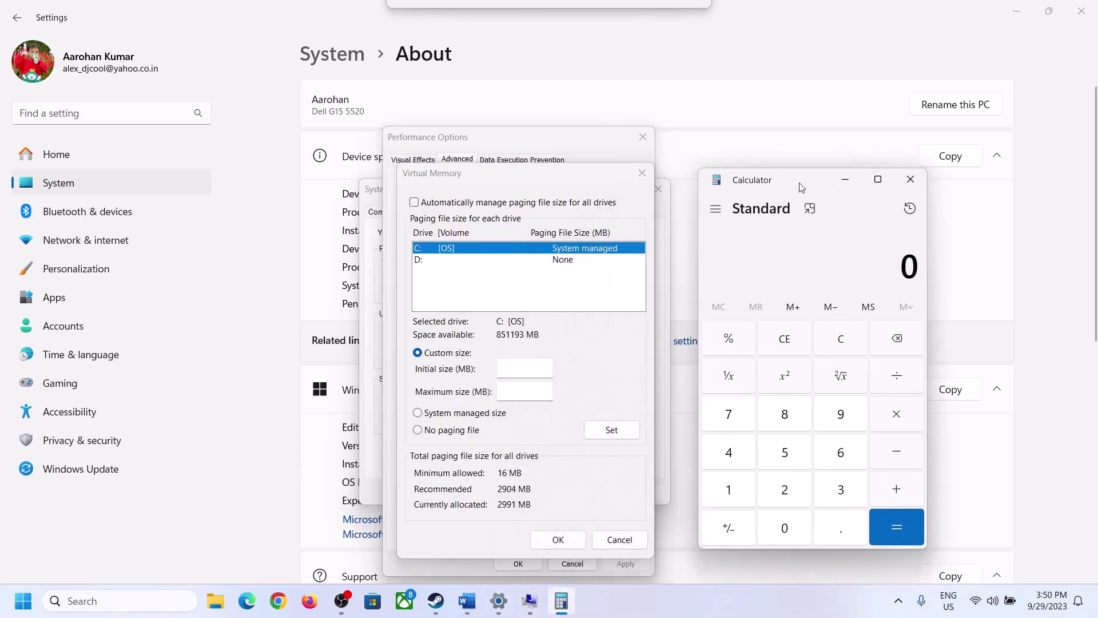
click(467, 601)
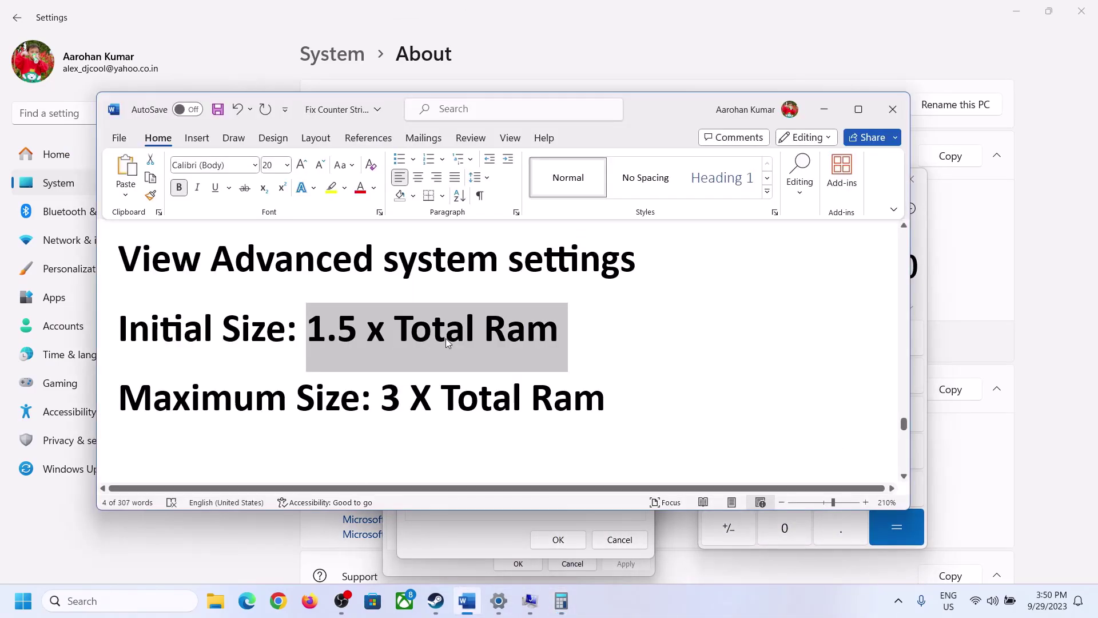
click(561, 601)
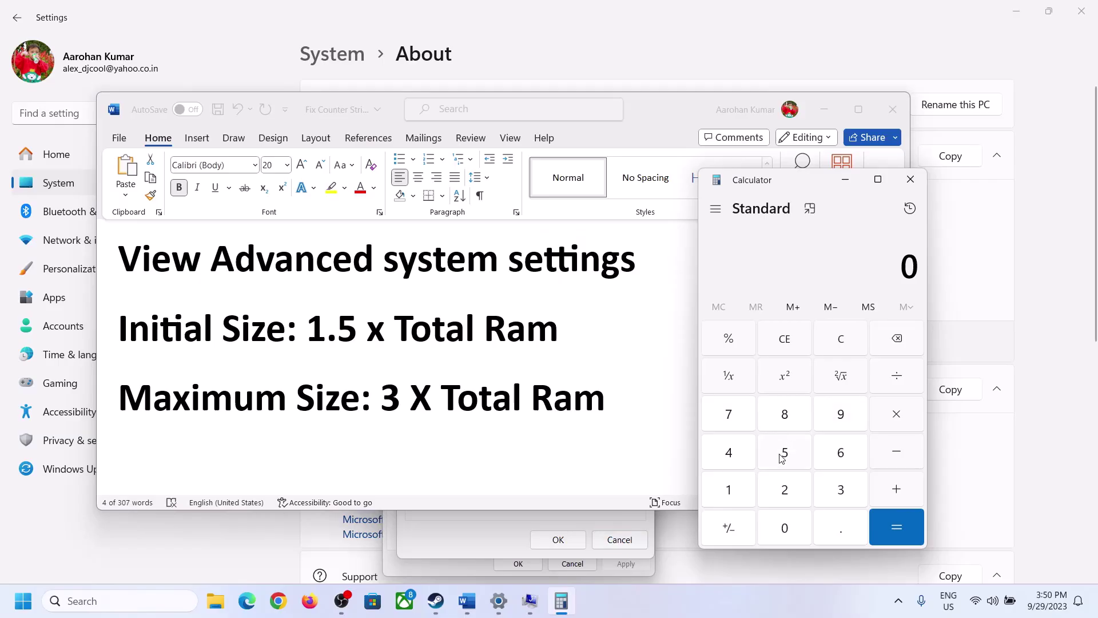
click(729, 492)
click(836, 459)
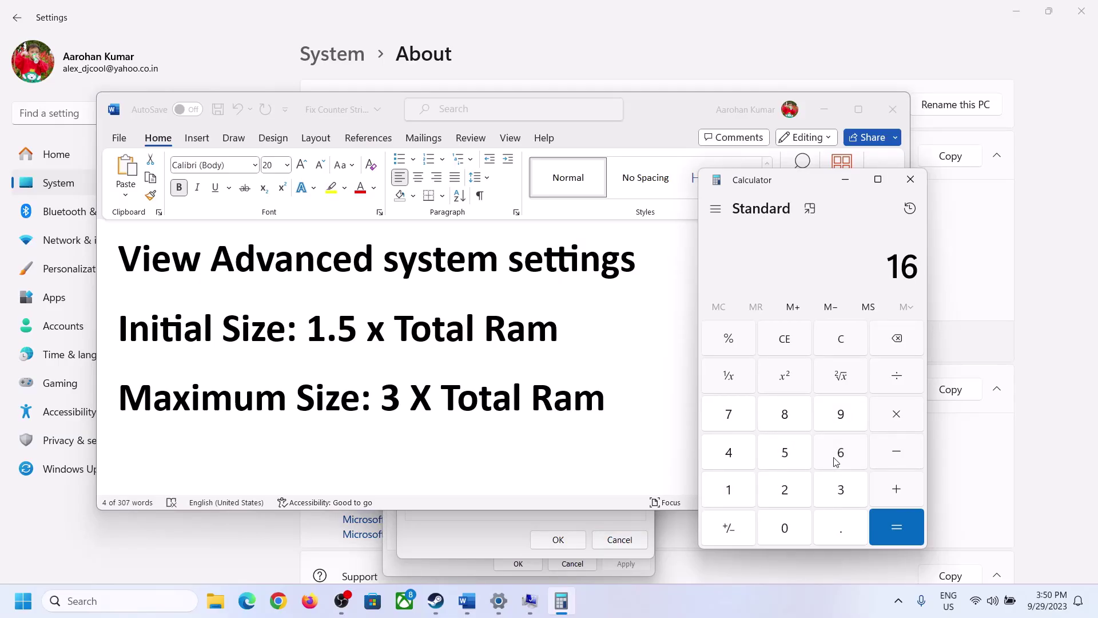
click(843, 347)
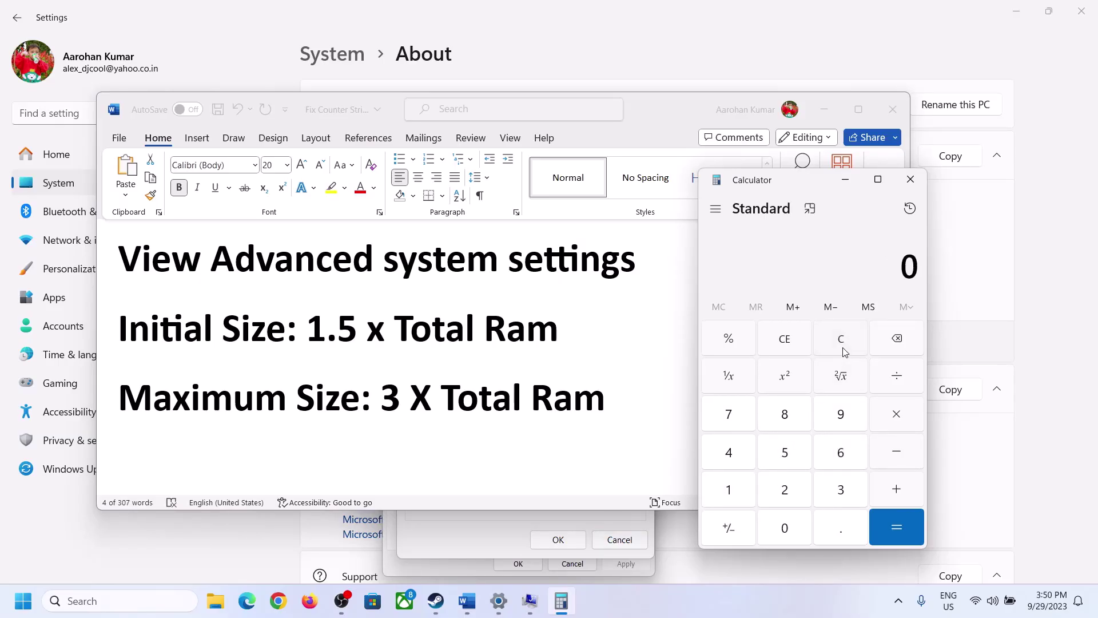
Calculate 16 × 1024 in Calculator to convert the installed RAM to megabytes
click(737, 492)
click(826, 460)
click(896, 427)
click(728, 495)
click(796, 537)
click(788, 495)
click(736, 459)
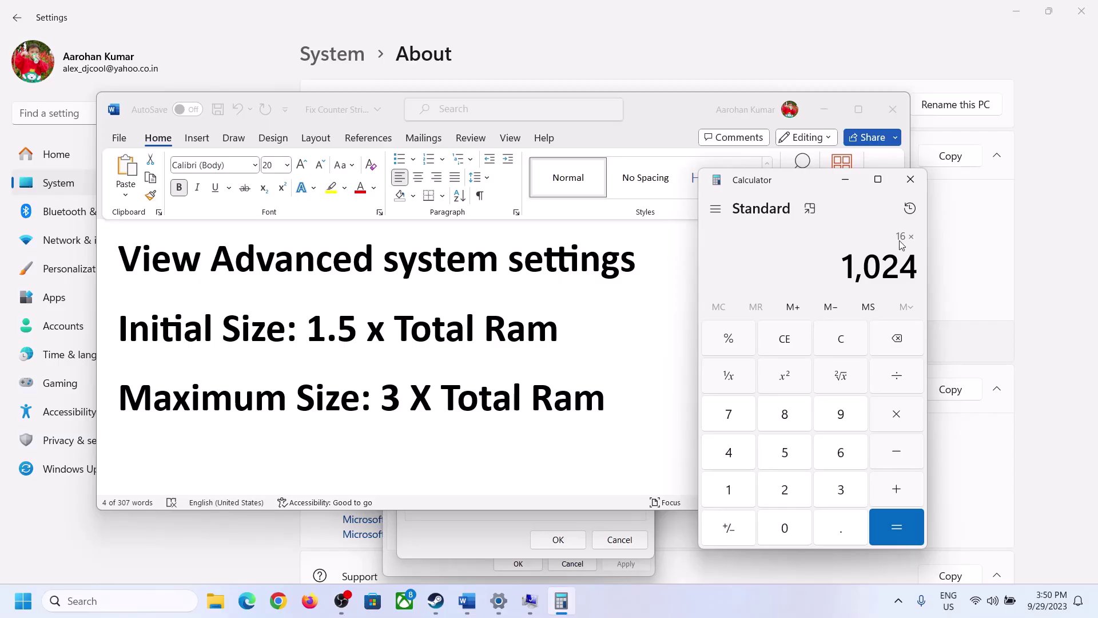
click(895, 528)
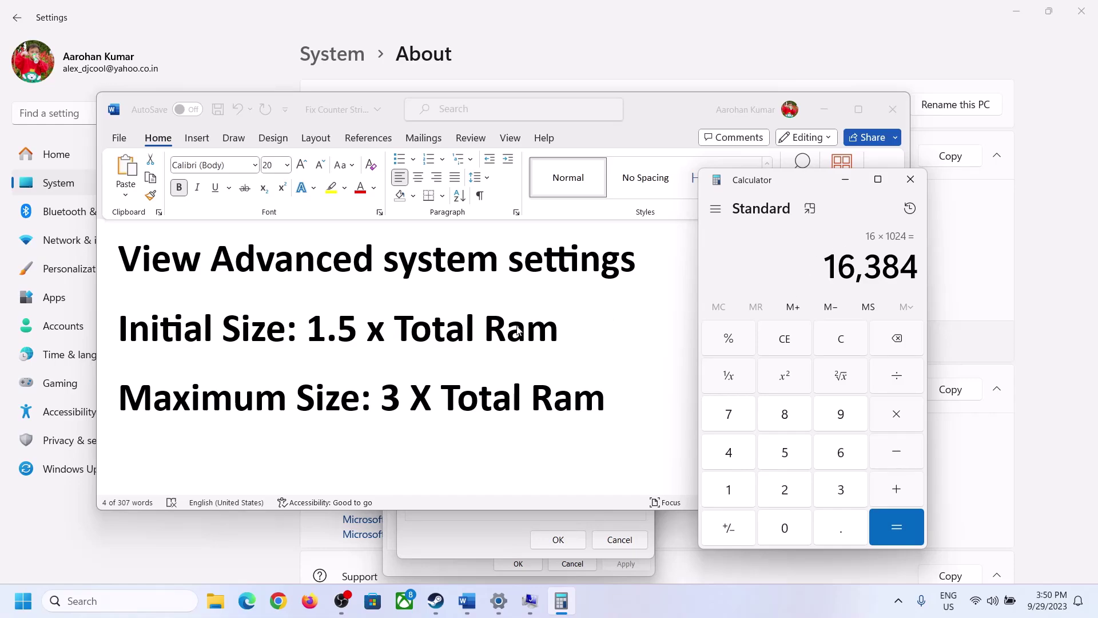
Multiply the RAM amount in megabytes by 1.5 to work out the initial paging file size
click(897, 417)
click(741, 491)
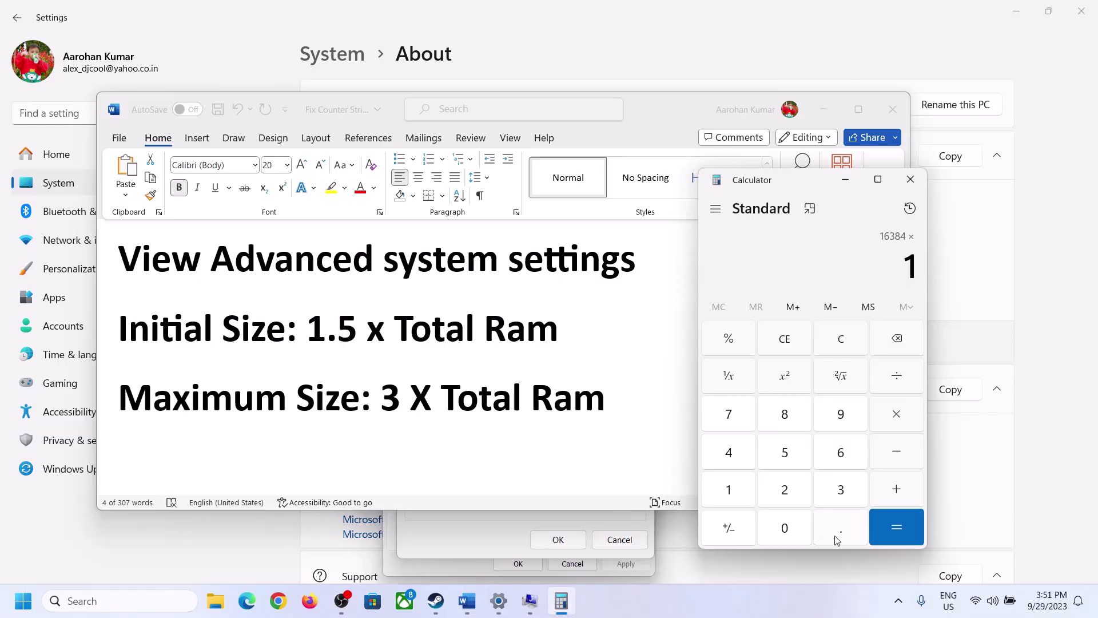
click(837, 531)
click(799, 465)
click(896, 525)
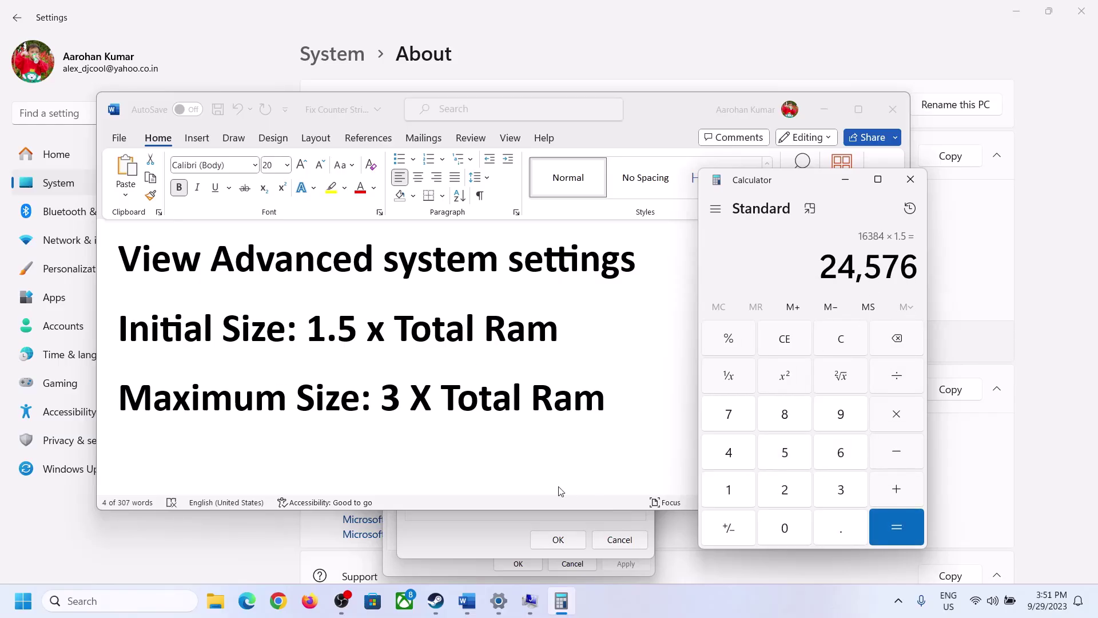
Enter 24576 MB as drive C's initial paging file size and return to the Word notes for the maximum size formula
click(484, 534)
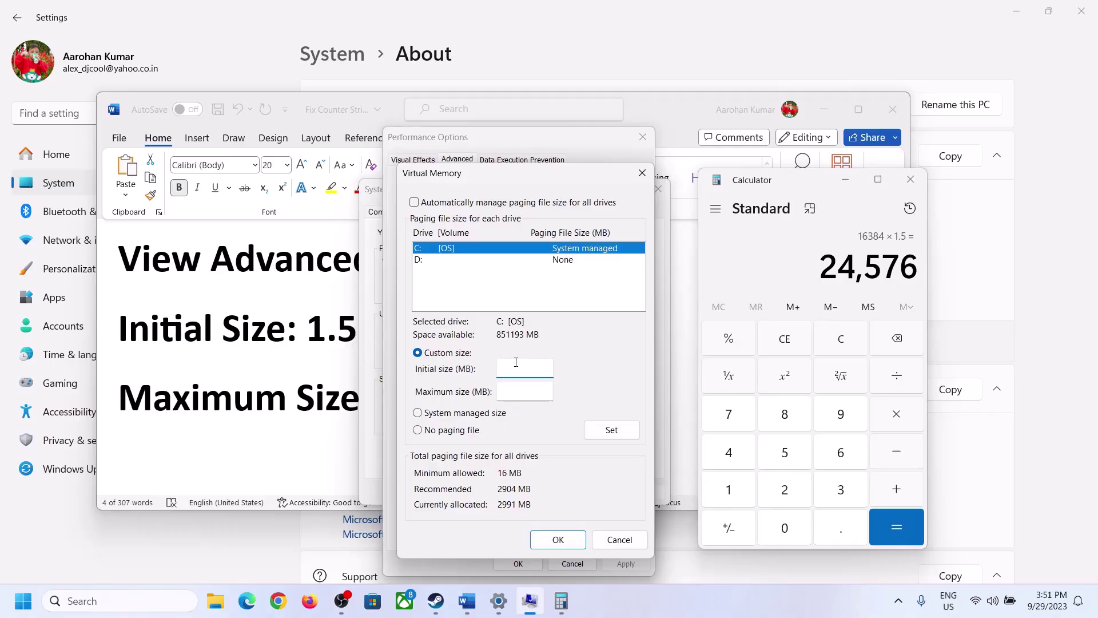
text(24576)
click(549, 390)
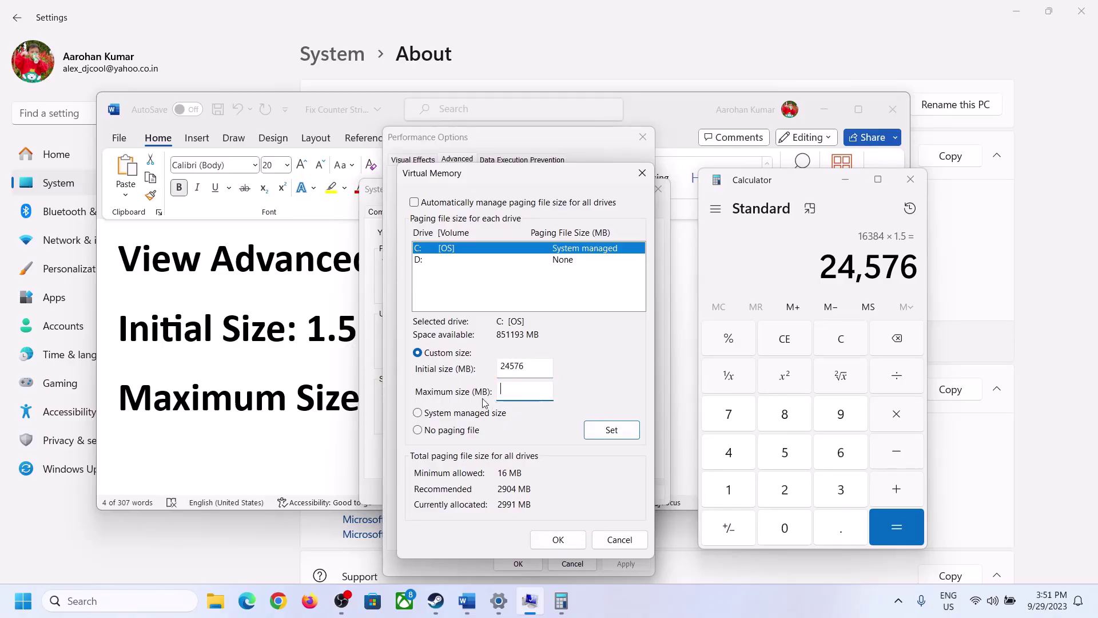
key(alt+Tab)
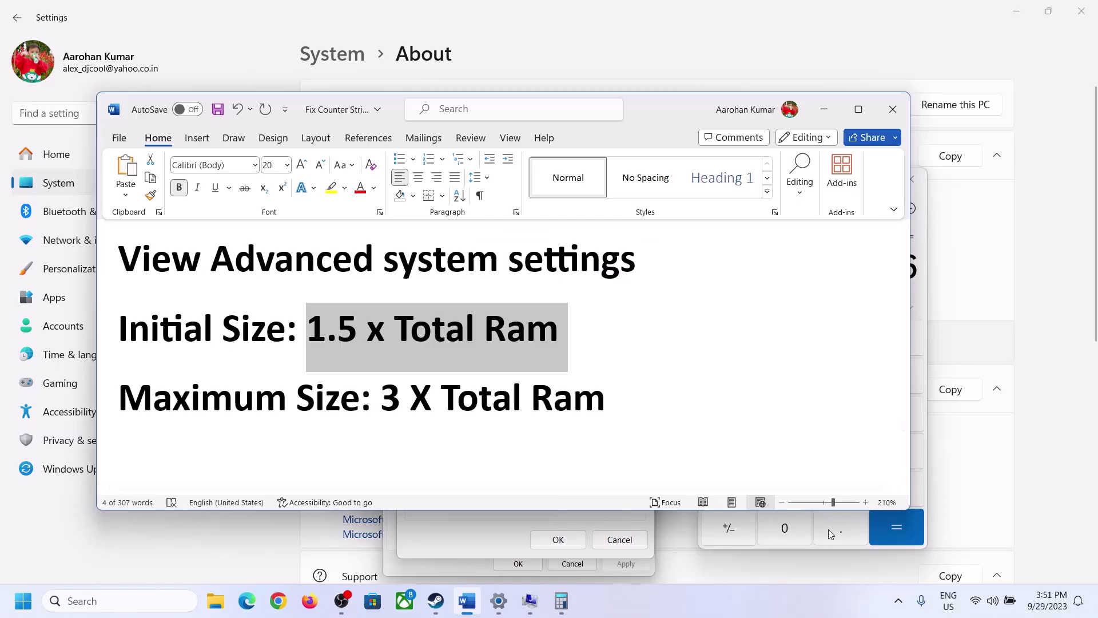
Clear the previous result in Calculator and recheck the installed RAM on the Settings About page
click(922, 296)
click(849, 338)
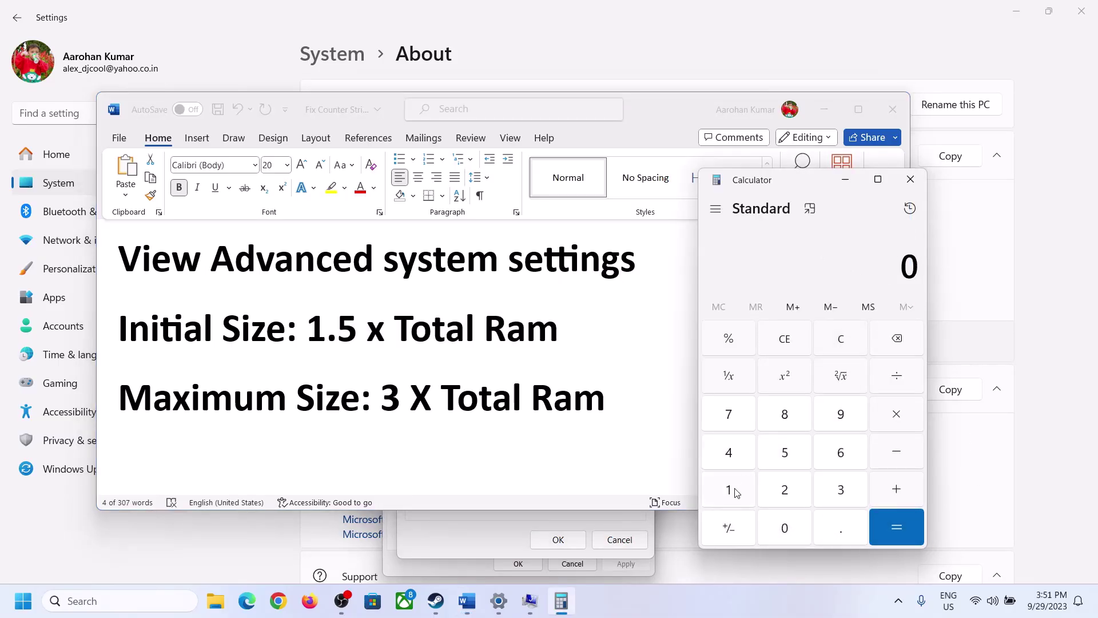
click(499, 601)
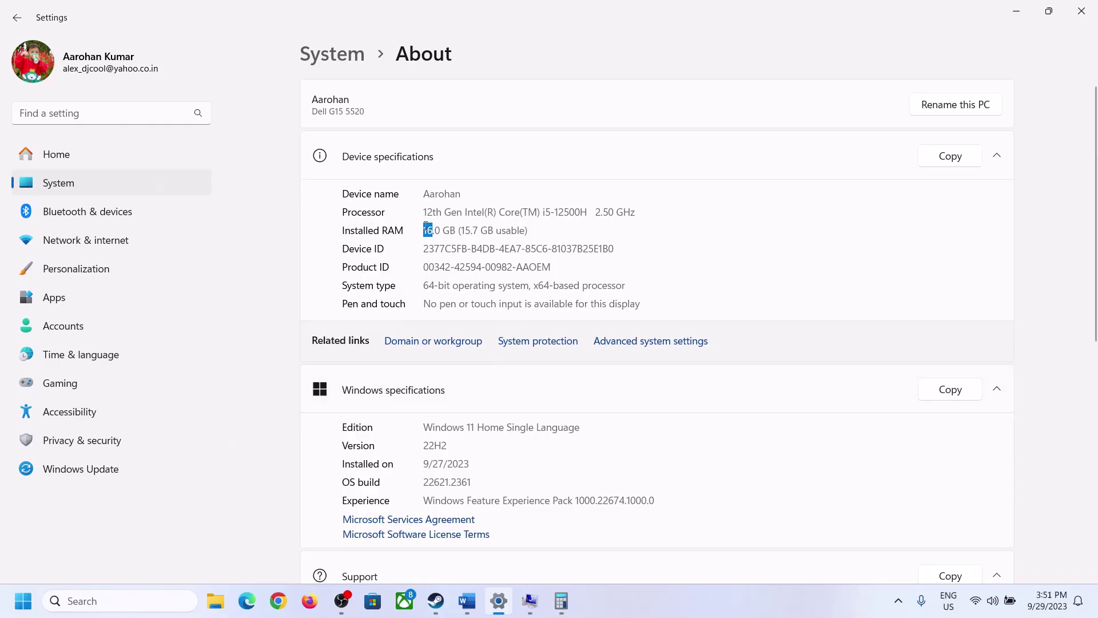
click(561, 601)
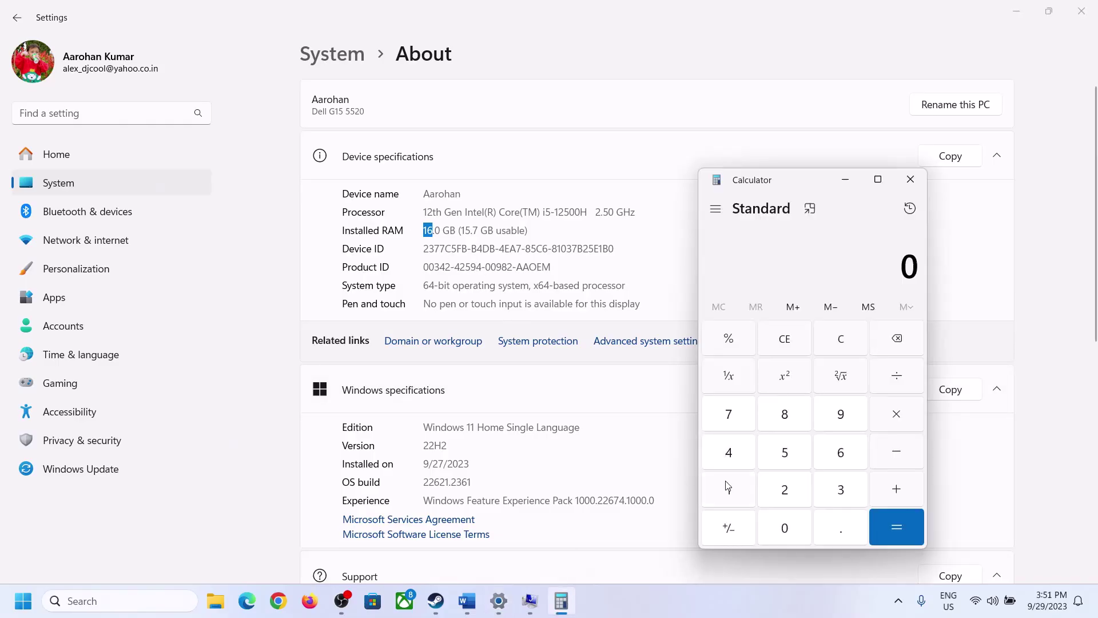
Calculate 16 × 1024 in Calculator again to get the total RAM in megabytes
click(742, 485)
click(838, 454)
click(894, 415)
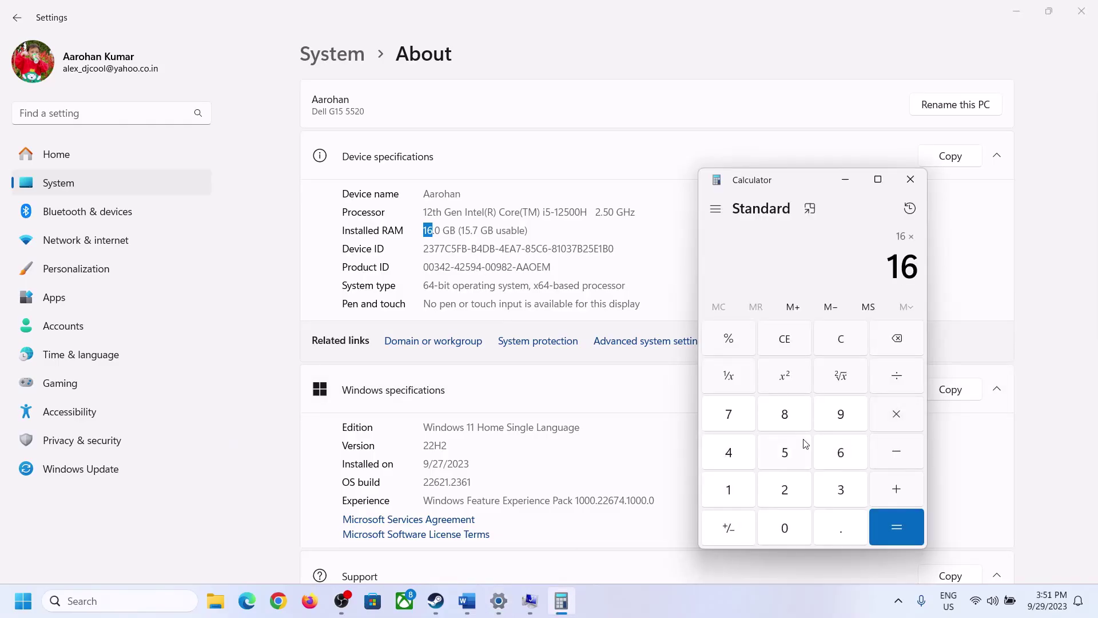
click(733, 485)
click(783, 523)
click(784, 488)
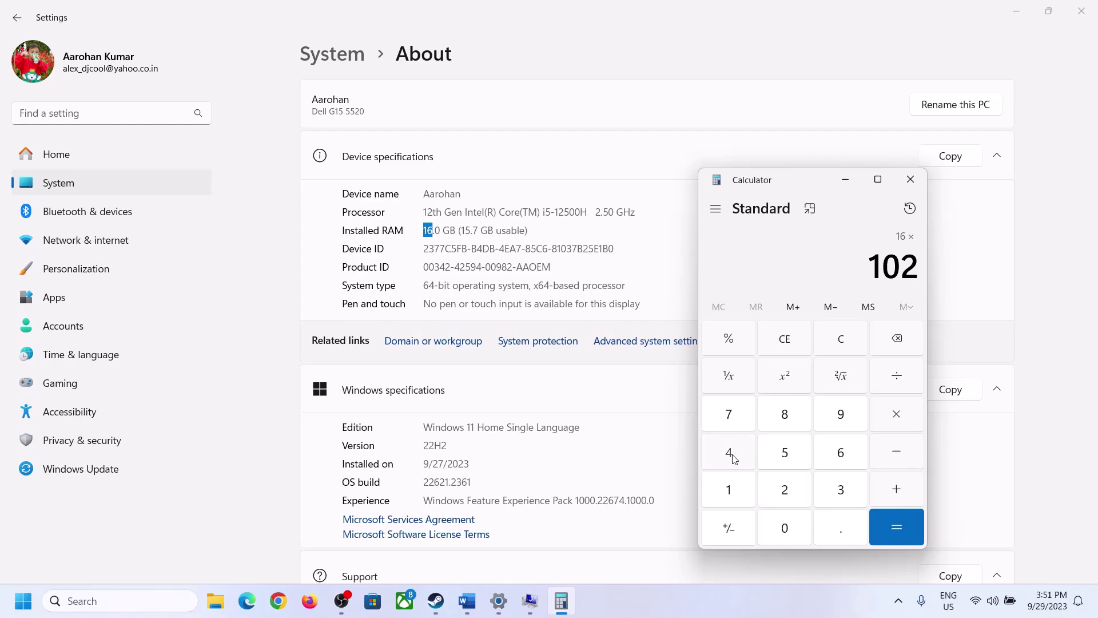
click(728, 452)
click(884, 537)
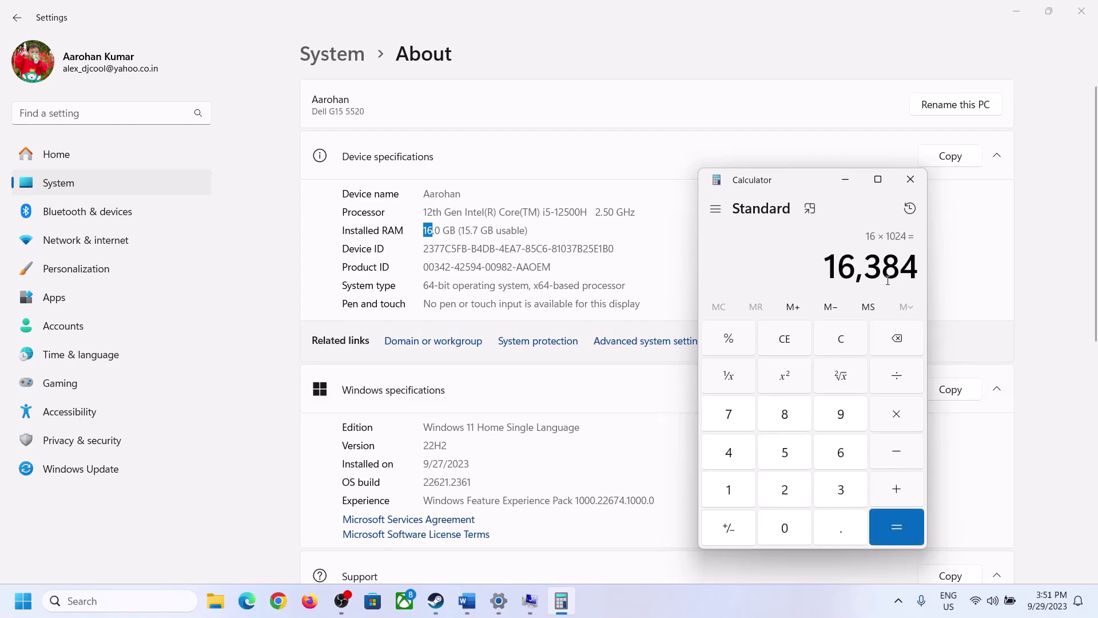
Check the maximum size formula in the Word notes and multiply the RAM amount in megabytes by 3
click(468, 601)
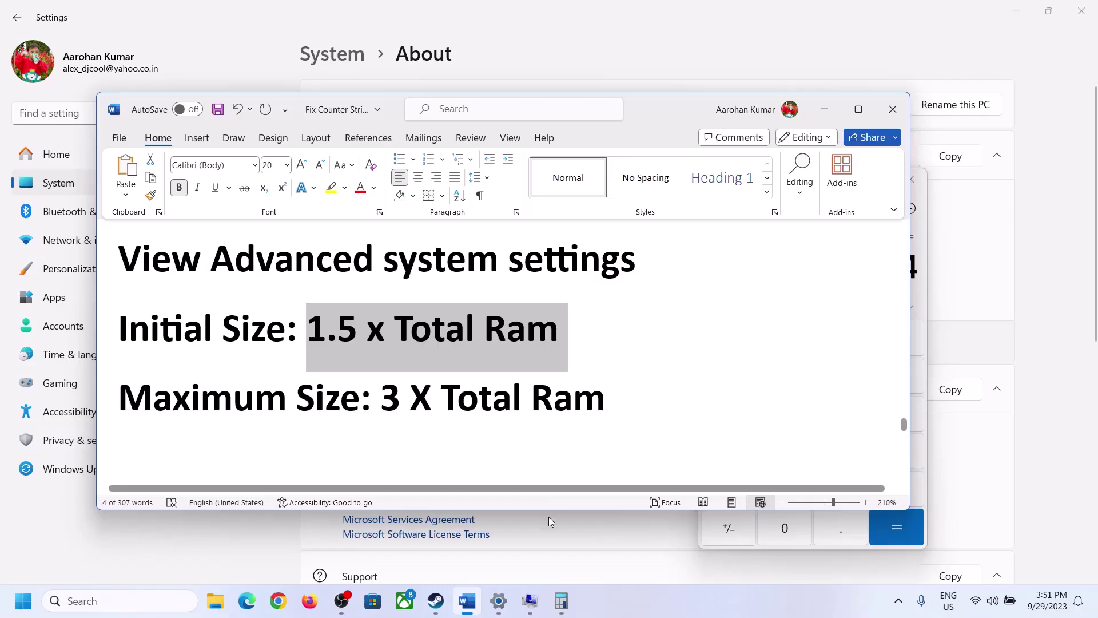
click(561, 601)
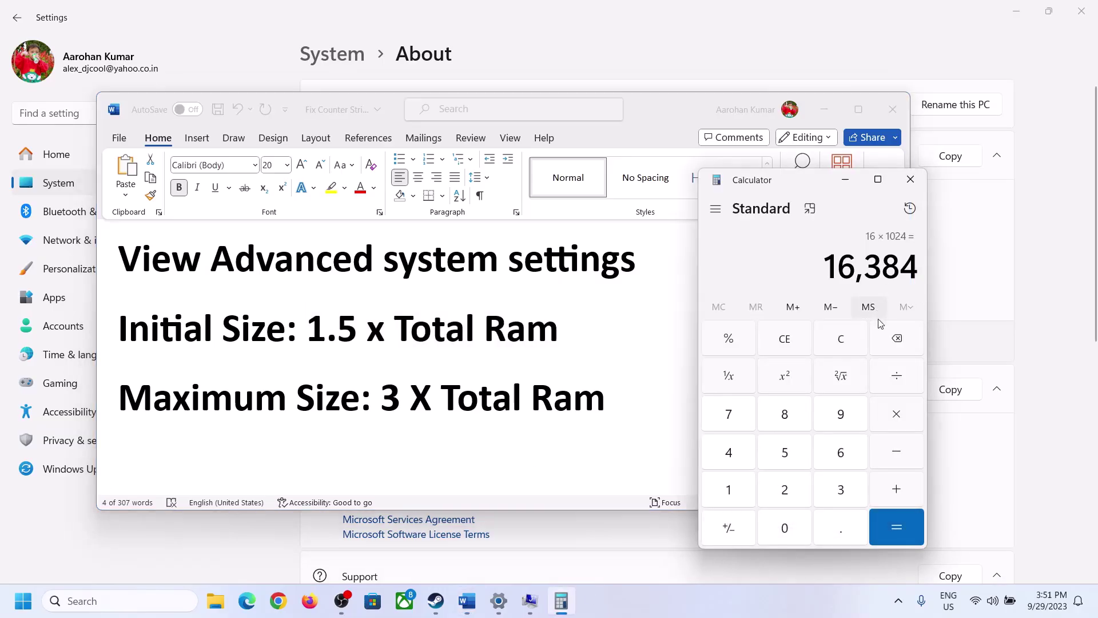
click(897, 416)
click(827, 492)
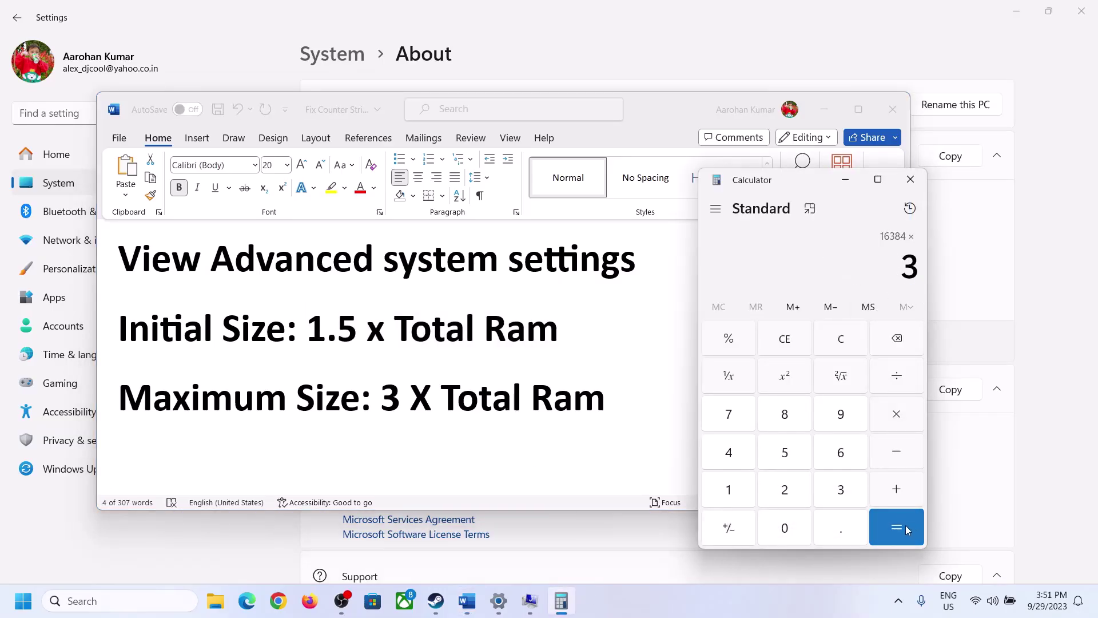
click(905, 525)
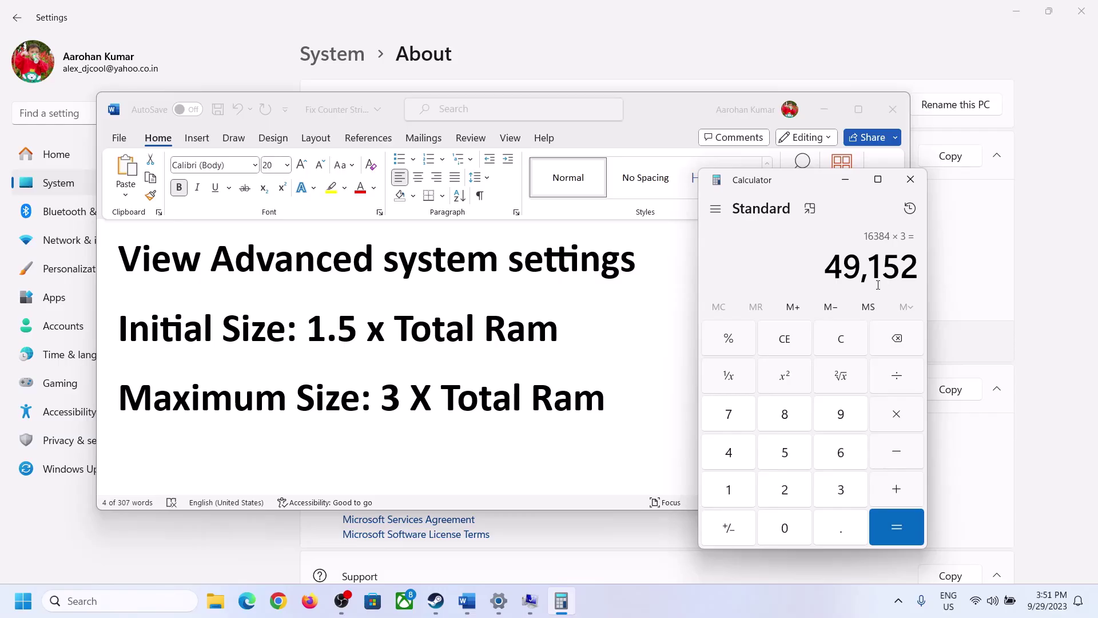
Set drive C's maximum paging file size to 49152 MB, apply the custom size and accept the Virtual Memory changes
click(530, 606)
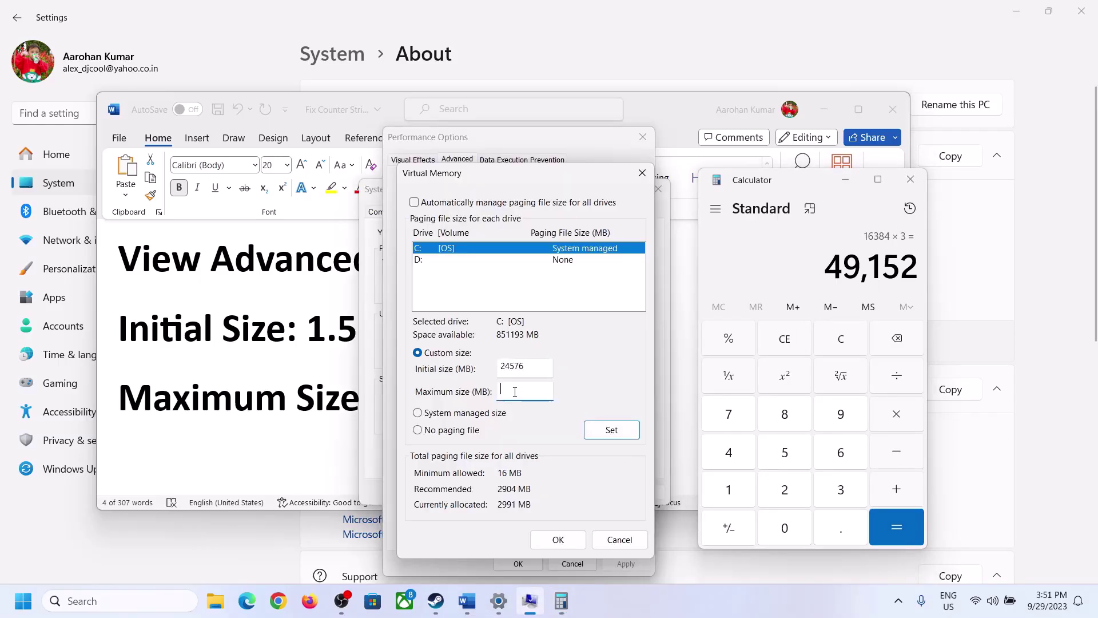
text(49152)
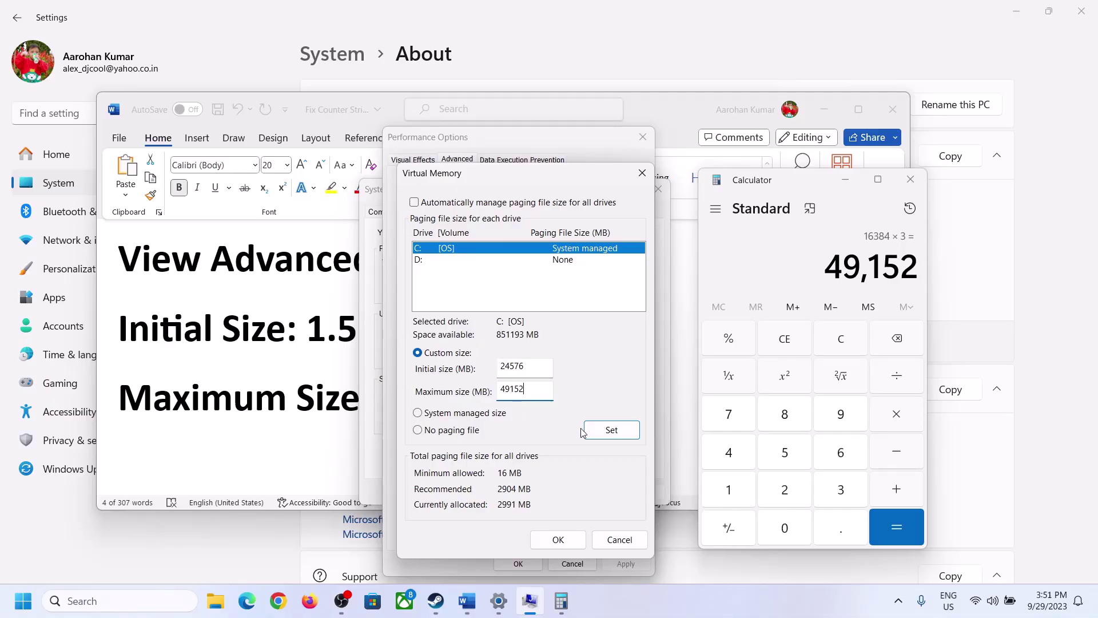
click(611, 432)
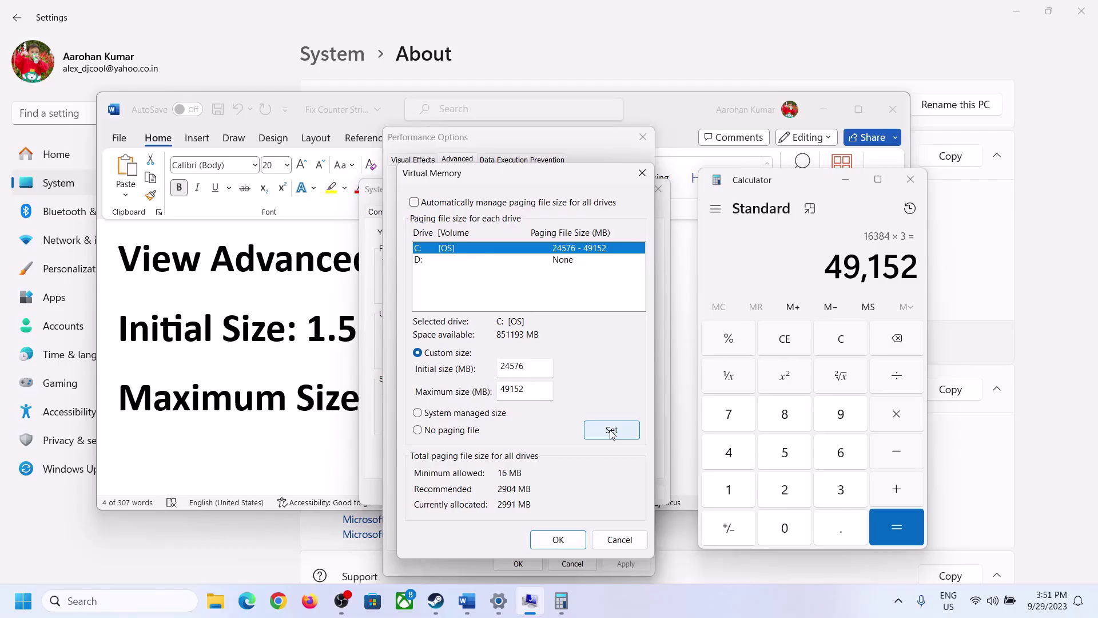
click(558, 539)
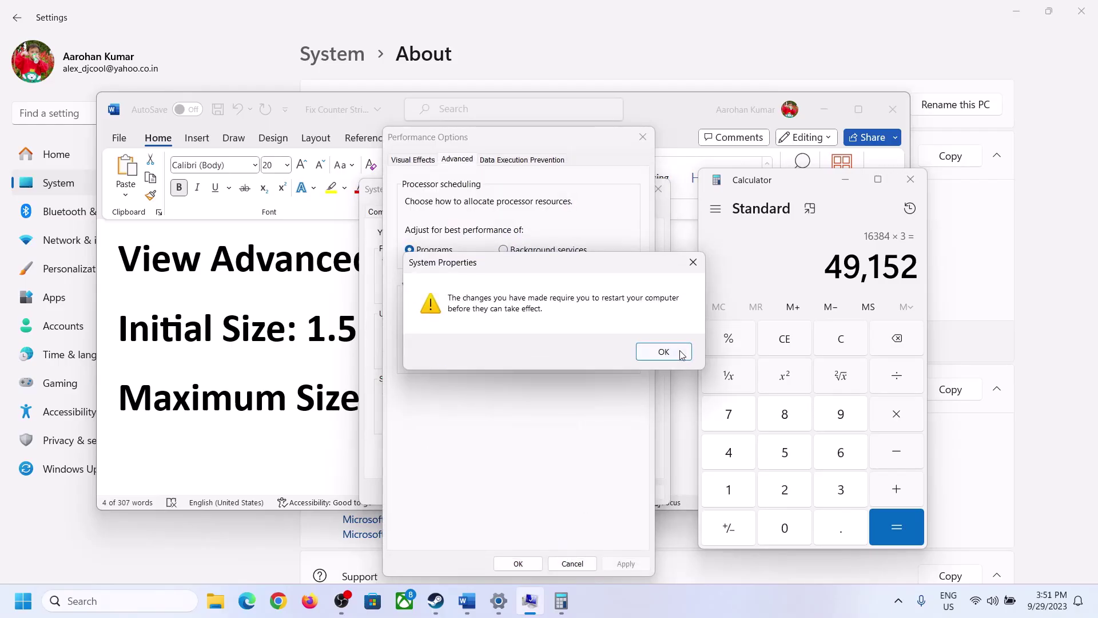
click(663, 352)
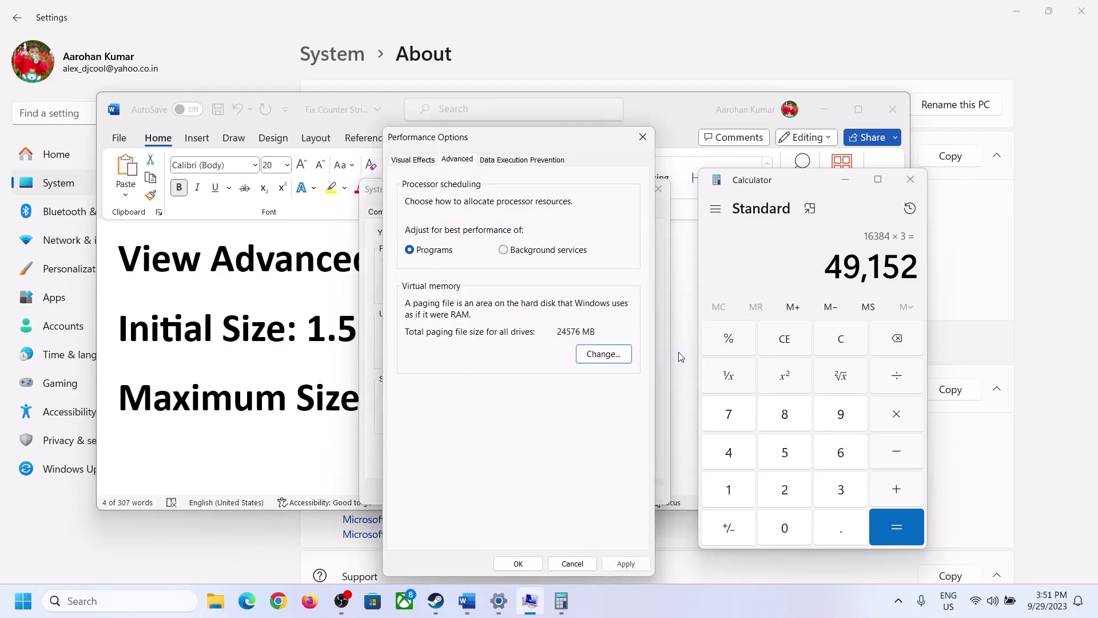
Confirm the Performance Options and System Properties dialogs and dismiss the restart prompt without restarting
click(518, 563)
click(522, 491)
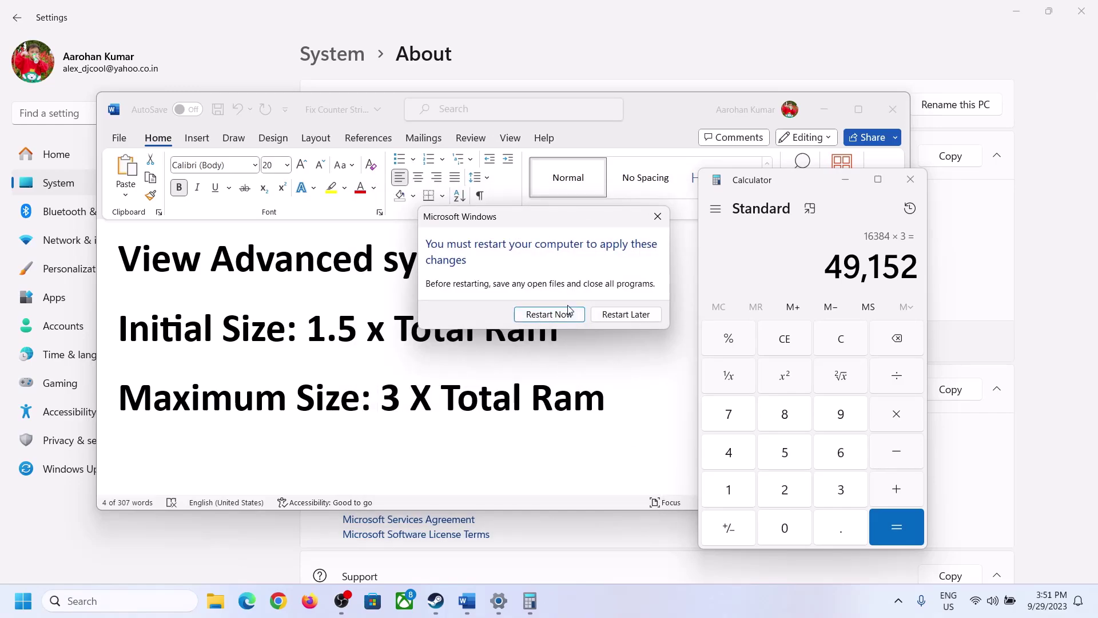
click(657, 216)
click(699, 616)
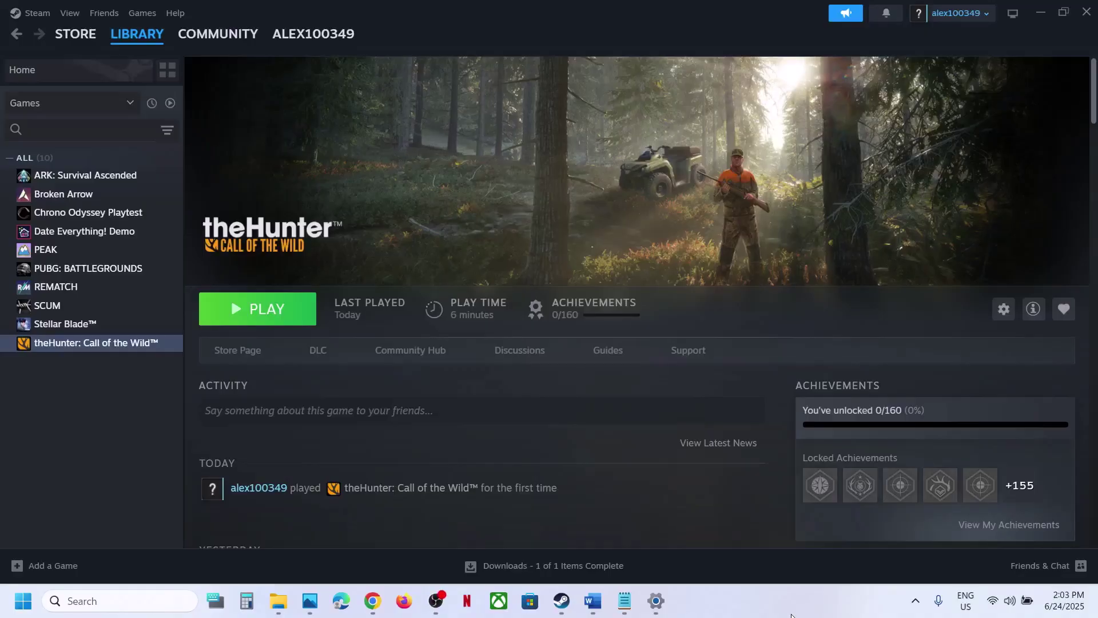
Switch to the Word troubleshooting notes and highlight Step 19's "Update BIOS" instruction
click(592, 601)
scroll(438, 386, down, 1)
scroll(439, 386, down, 2)
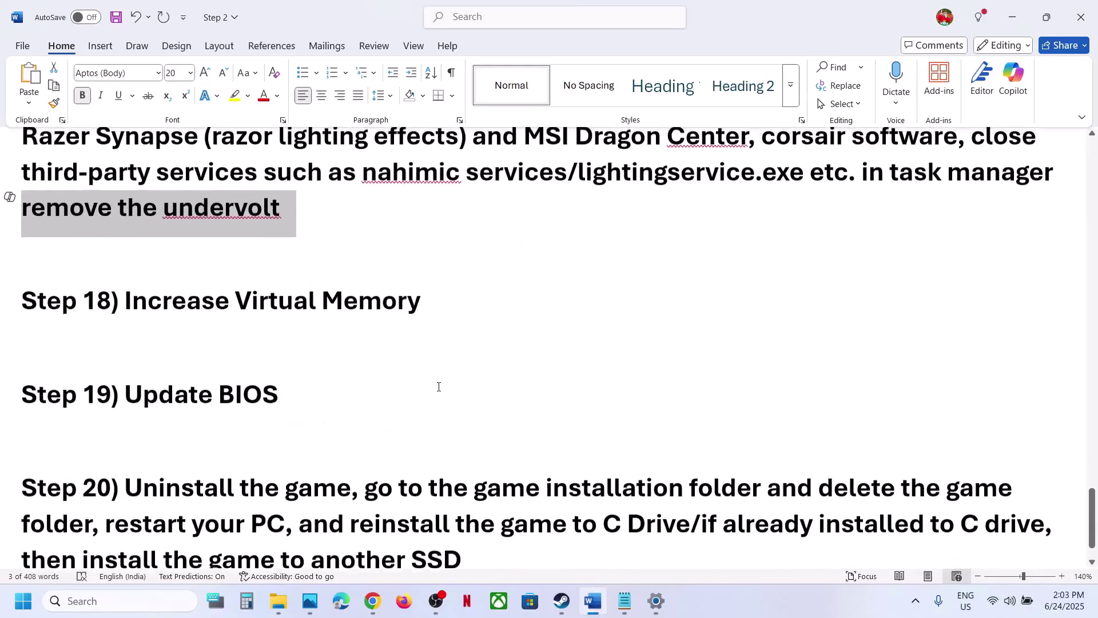
scroll(167, 423, up, 1)
triple_click(259, 438)
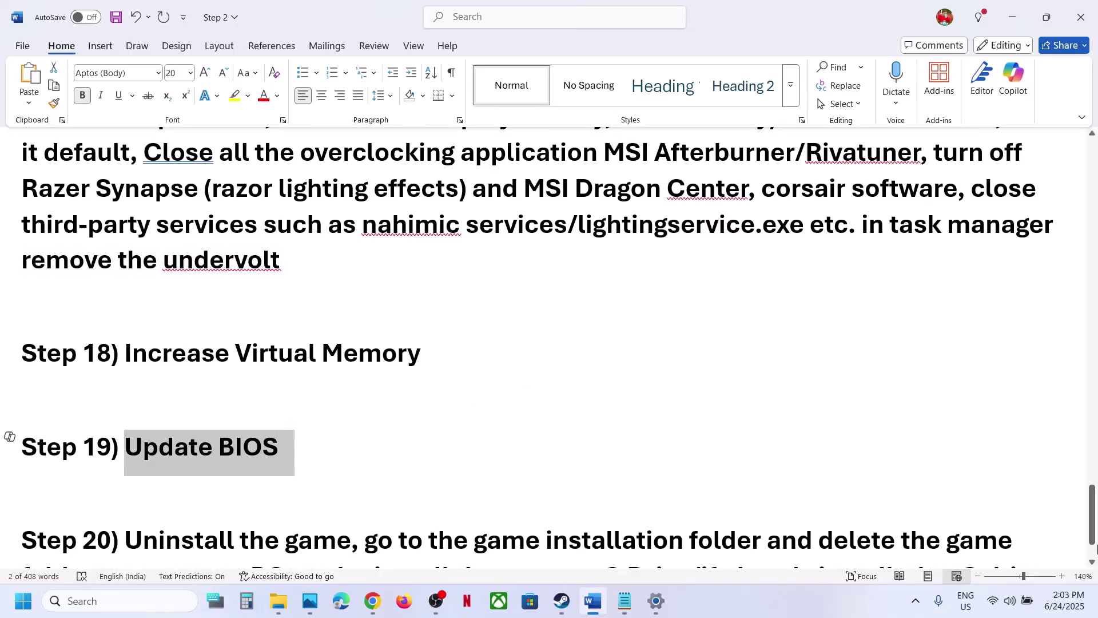
Check the laptop's battery charge in the Windows quick settings and return to the Update BIOS step in the notes
click(1032, 606)
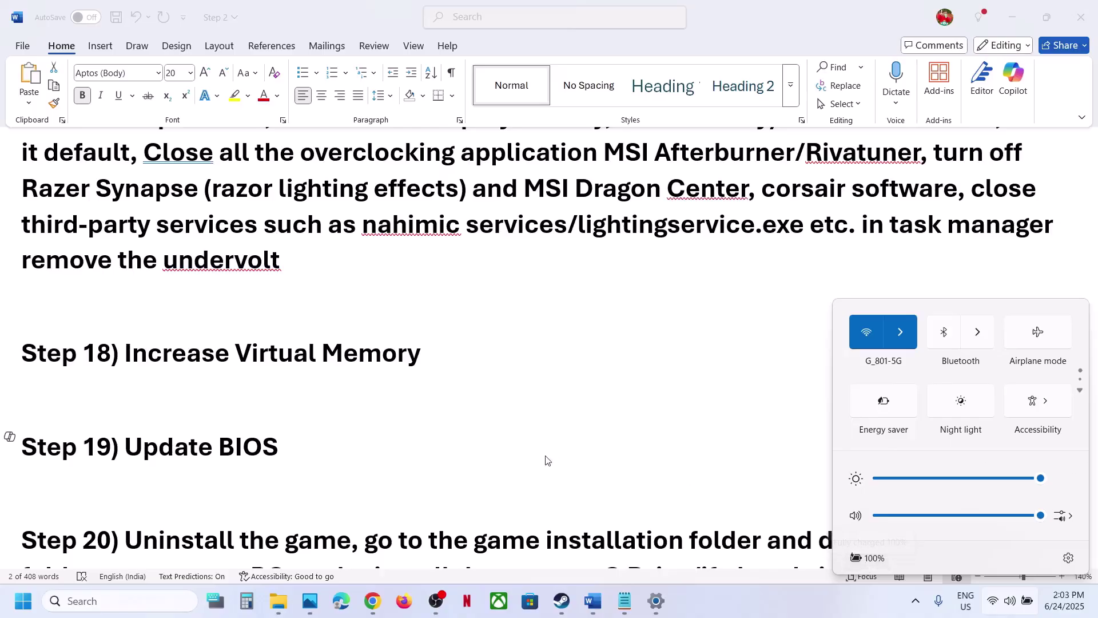
scroll(546, 461, up, 1)
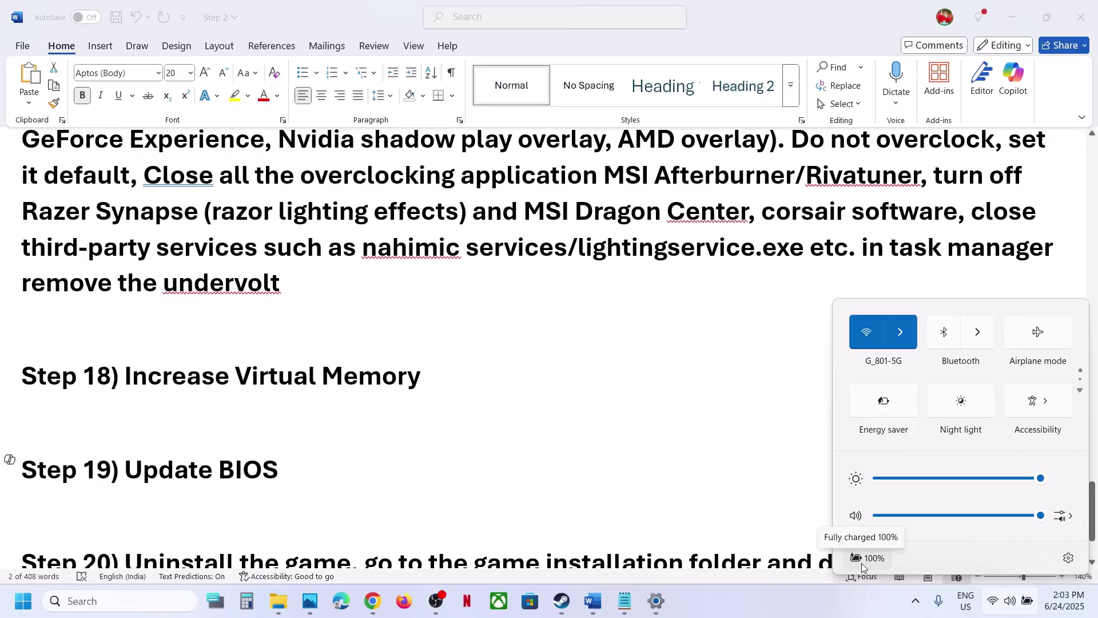
triple_click(409, 496)
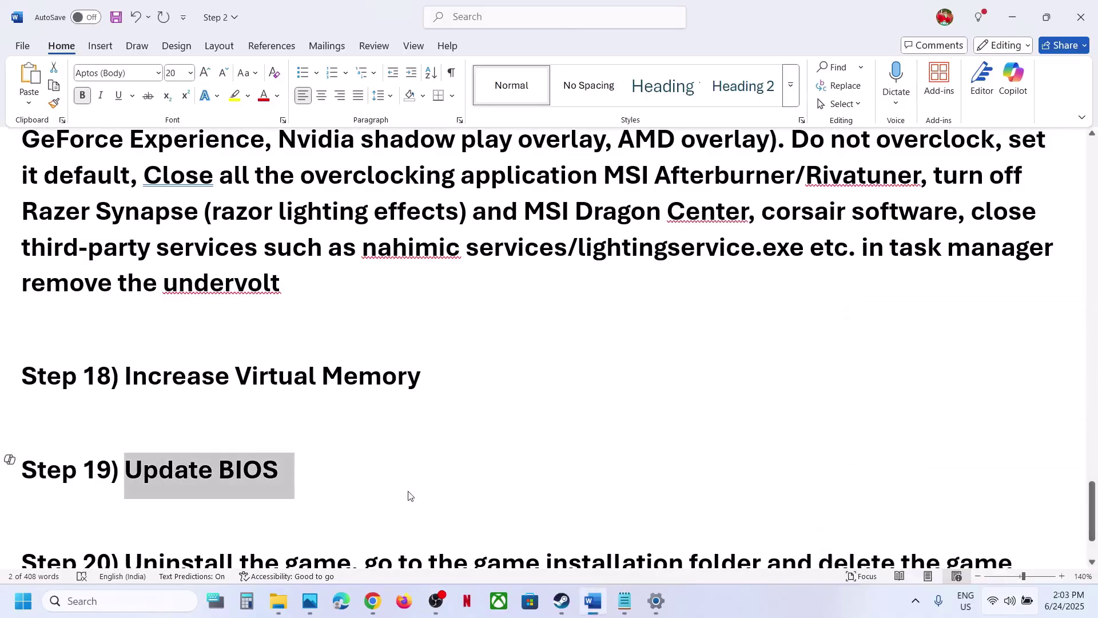
Highlight Step 20's full instructions on uninstalling the game, deleting its folder and reinstalling it
scroll(408, 491, down, 2)
scroll(409, 492, down, 2)
drag(112, 461, 466, 533)
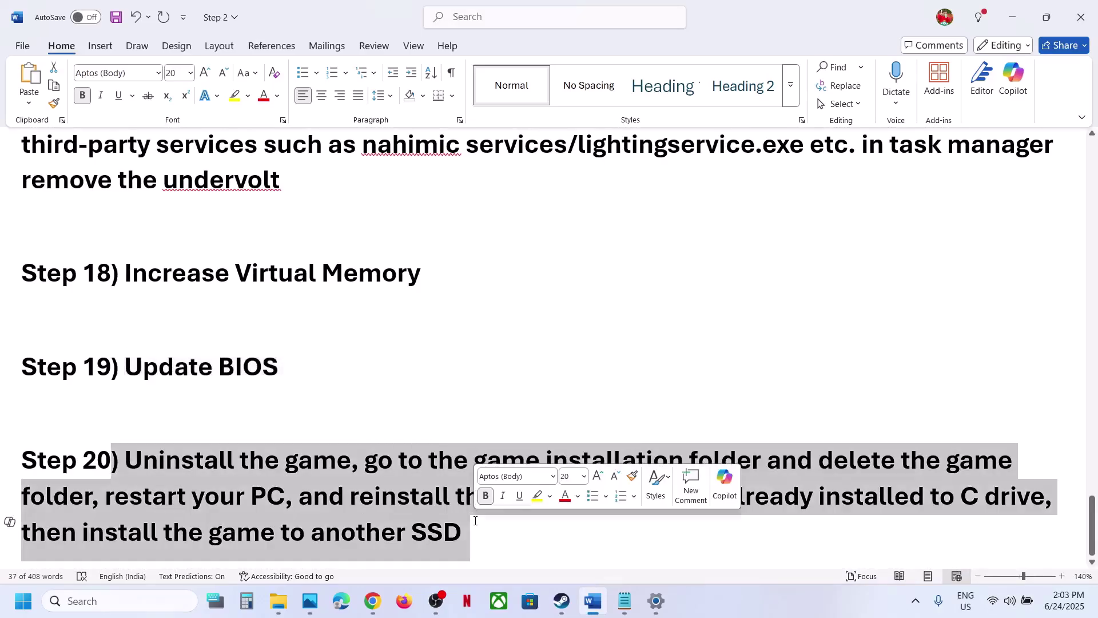
Switch to Steam, view the Manage options with Uninstall for theHunter: Call of the Wild, and close them without choosing any
click(561, 601)
right_click(122, 346)
mouse_move(184, 434)
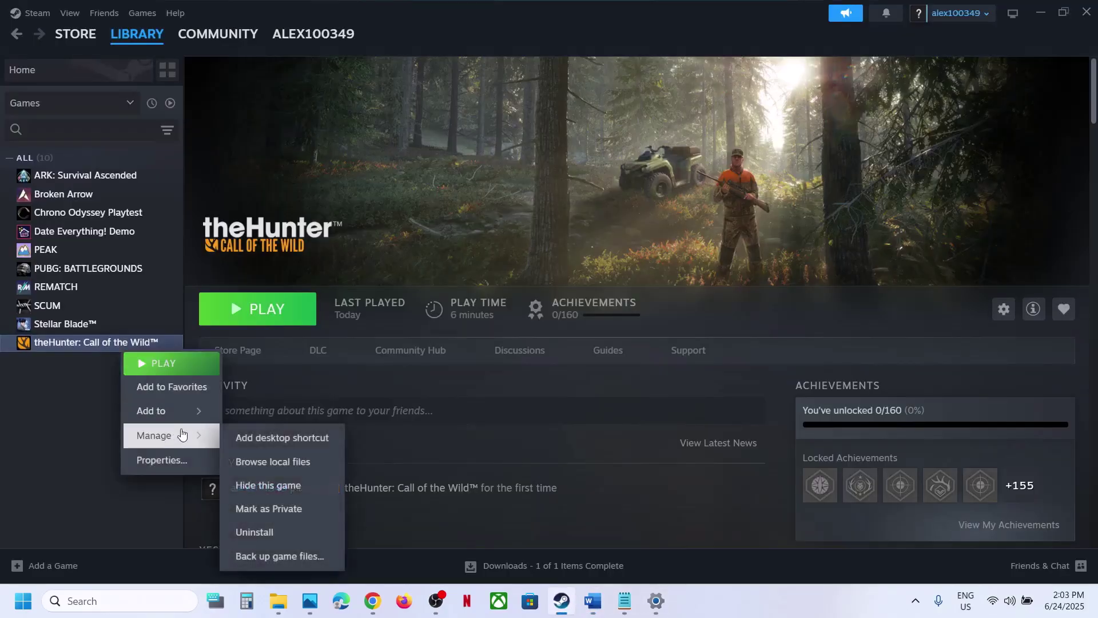
click(531, 267)
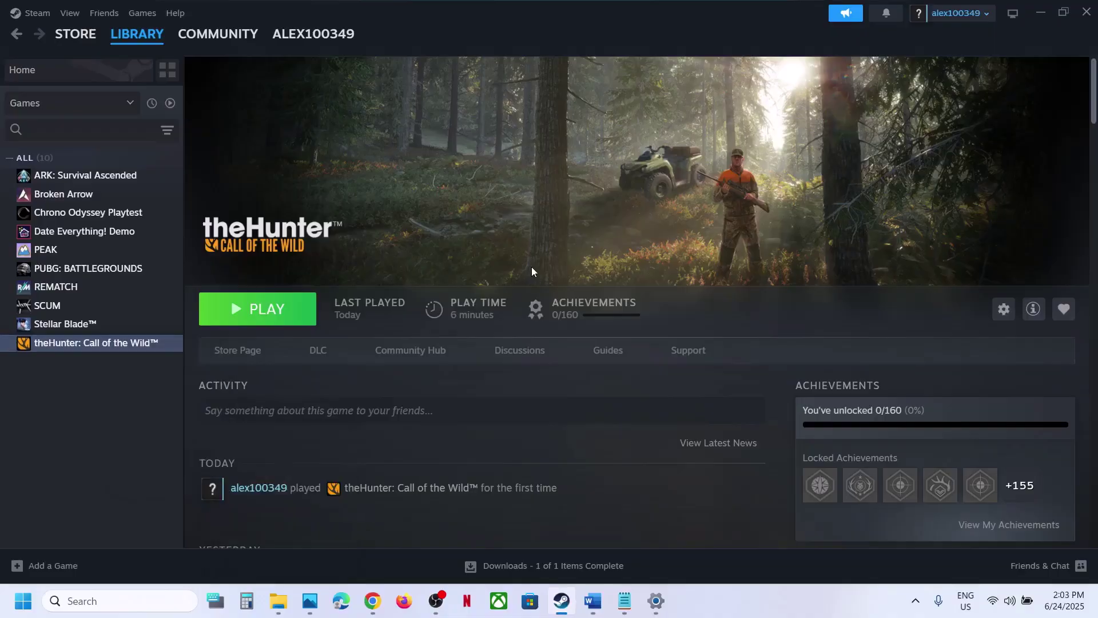
Highlight Step 20's instructions on reinstalling to C Drive or another SSD in the Word notes, and switch back to Steam
click(593, 600)
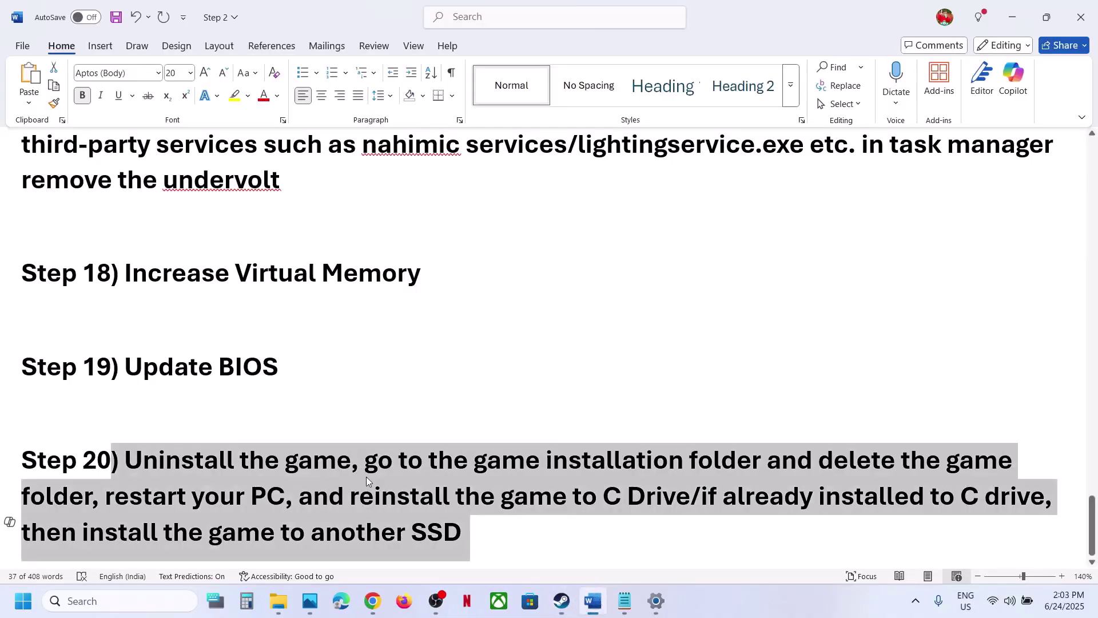
click(366, 476)
drag(361, 495, 690, 496)
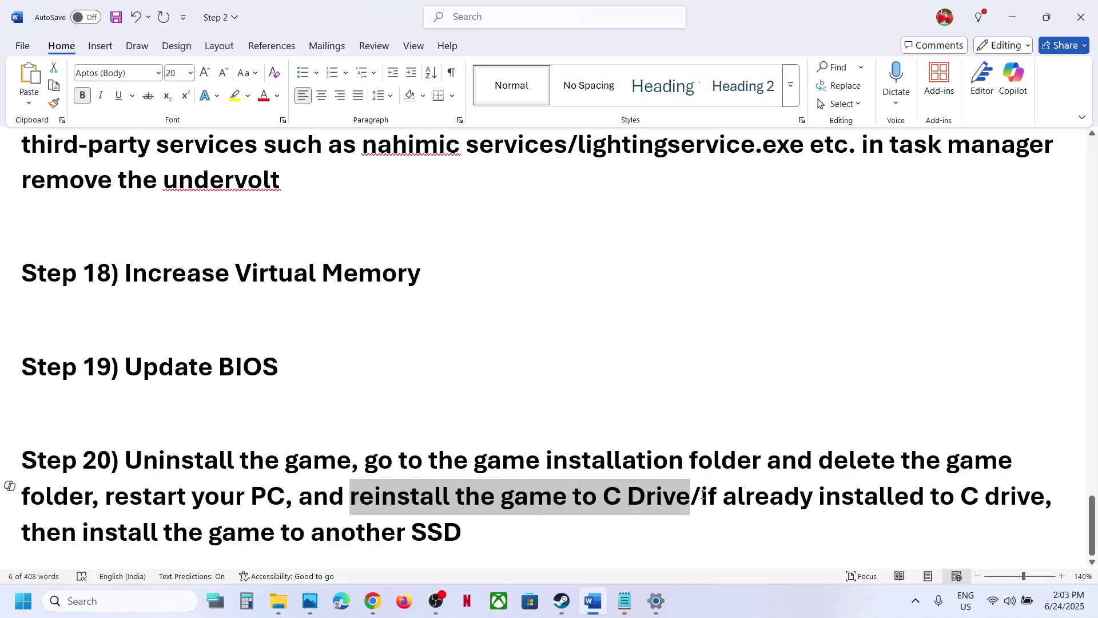
drag(703, 494, 483, 522)
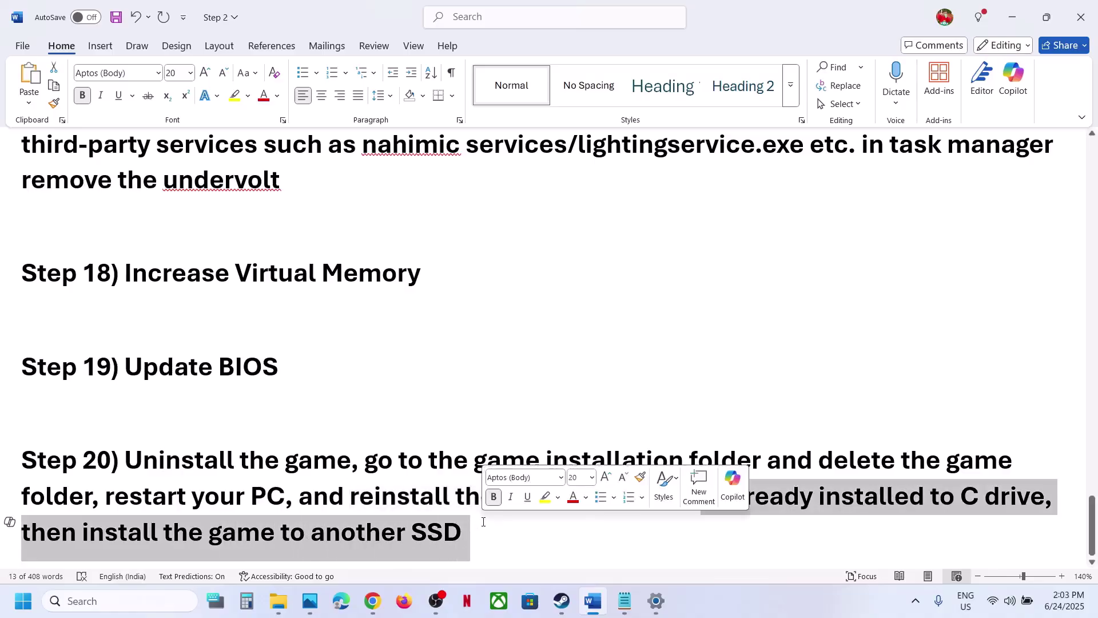
click(483, 521)
click(561, 600)
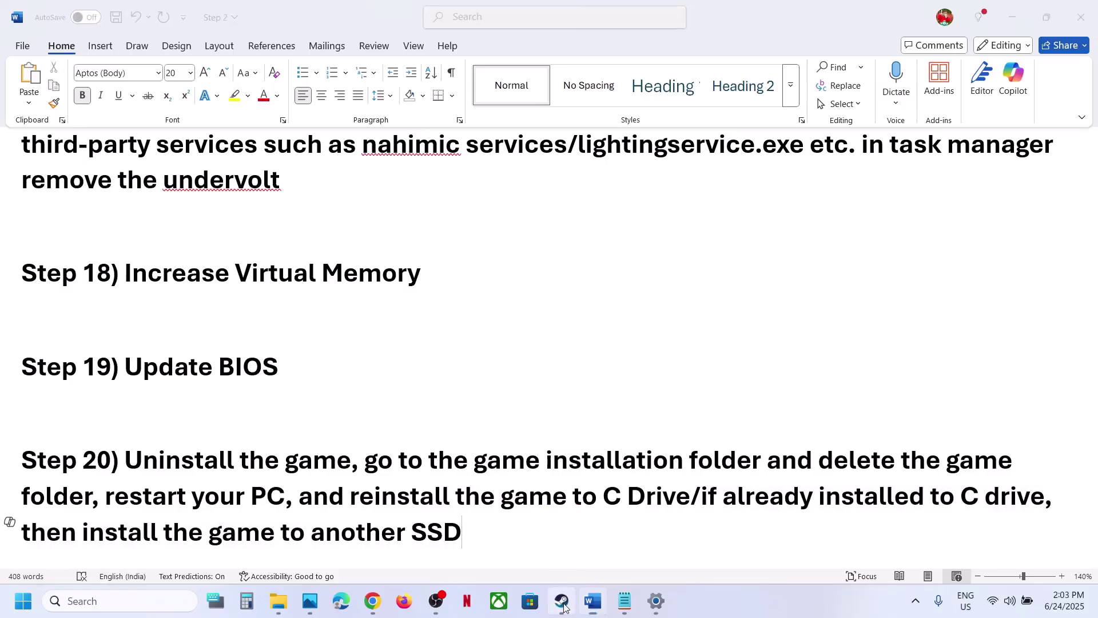